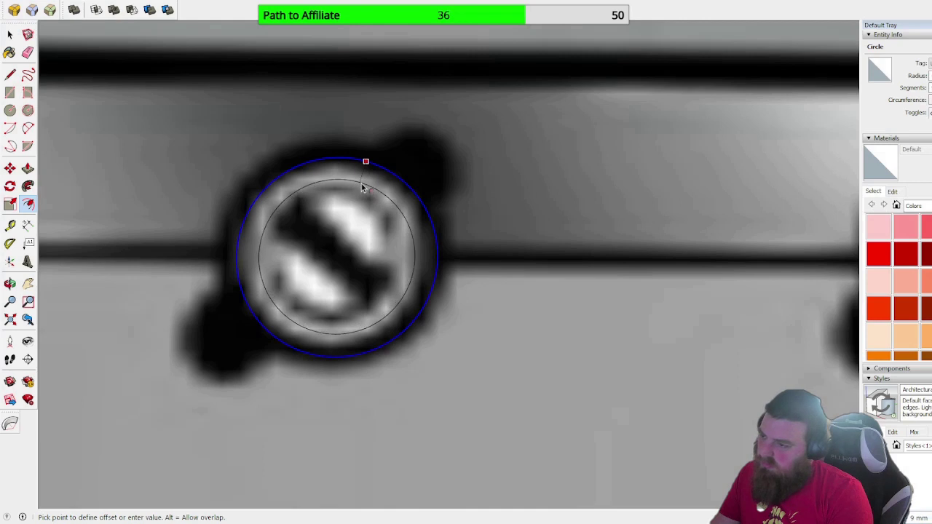
# Step: Offset the circle inward over the screw head and trace an edge on the outer circle to fill the ring face
pyautogui.click(362, 188)
pyautogui.moveTo(440, 251); pyautogui.dragTo(449, 182, button='middle')
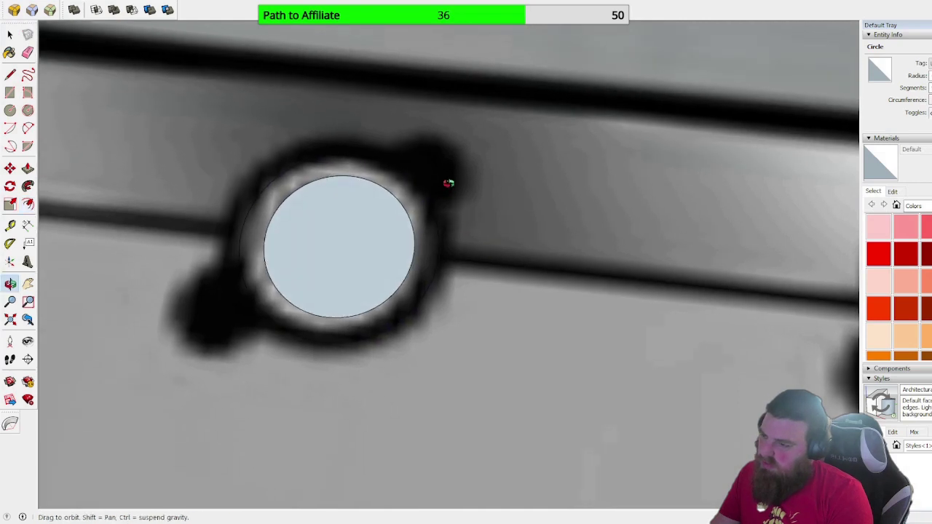
pyautogui.scroll(3, 394, 193)
pyautogui.click(14, 77)
pyautogui.click(318, 269)
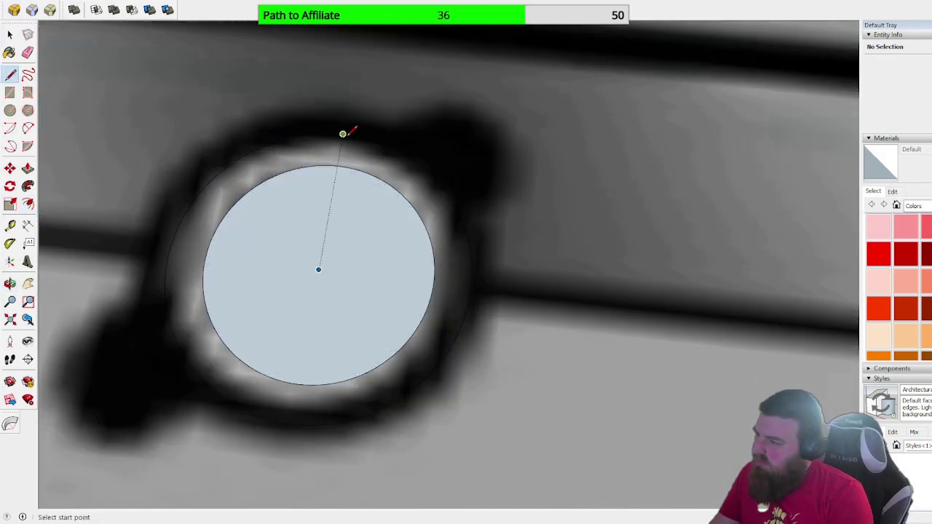
pyautogui.click(352, 134)
pyautogui.scroll(-2, 320, 160)
pyautogui.moveTo(349, 146); pyautogui.dragTo(386, 176, button='middle')
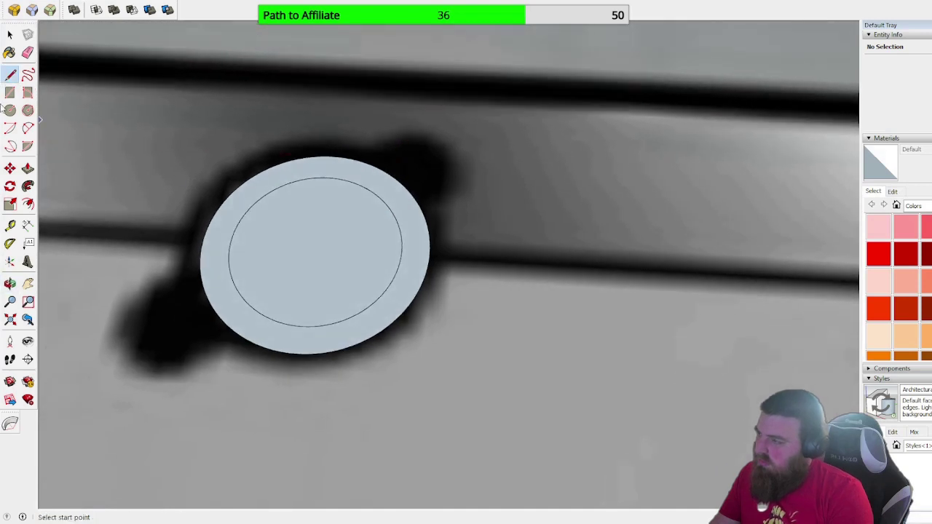
# Step: Extrude the outer ring 10 mm and raise the inner disc flush with the ring's top
pyautogui.click(27, 168)
pyautogui.click(416, 262)
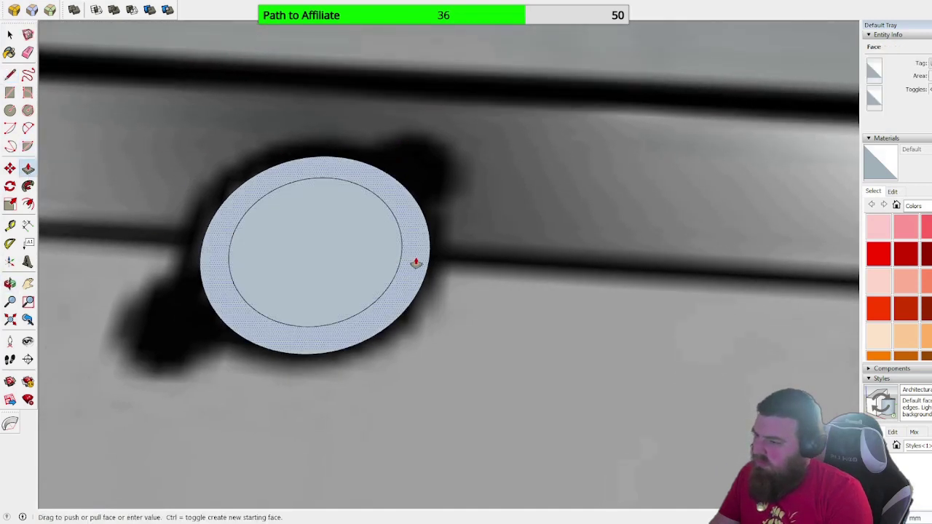
pyautogui.click(409, 252)
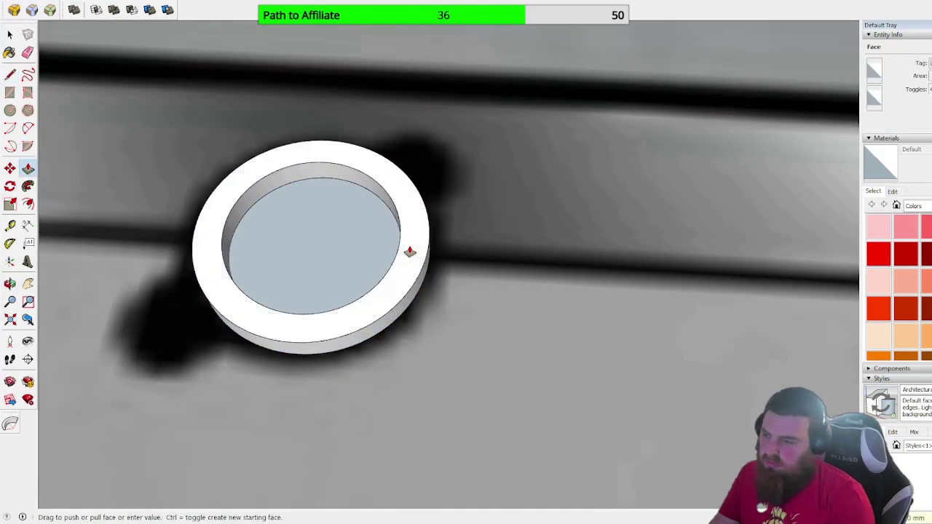
pyautogui.click(349, 228)
pyautogui.click(406, 266)
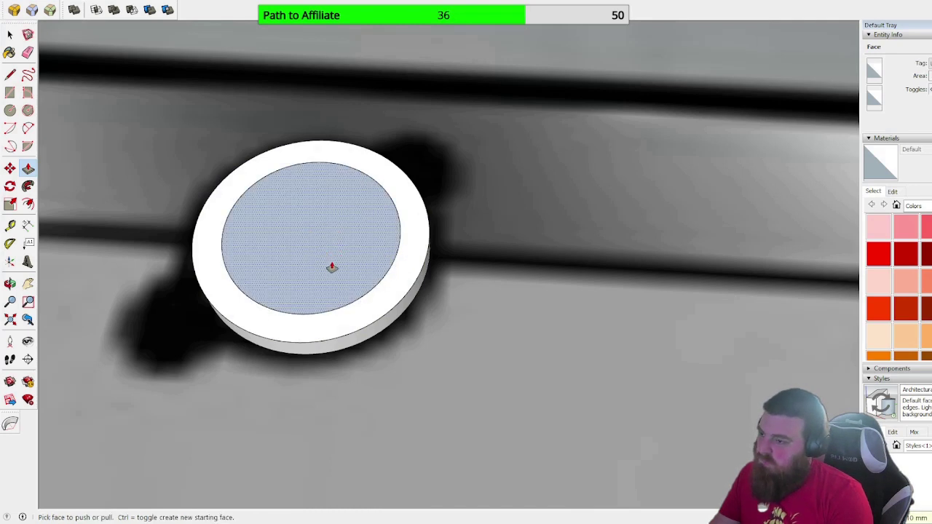
# Step: Group all the connected ring and disc geometry and open the group for editing
pyautogui.click(9, 34)
pyautogui.tripleClick(254, 203)
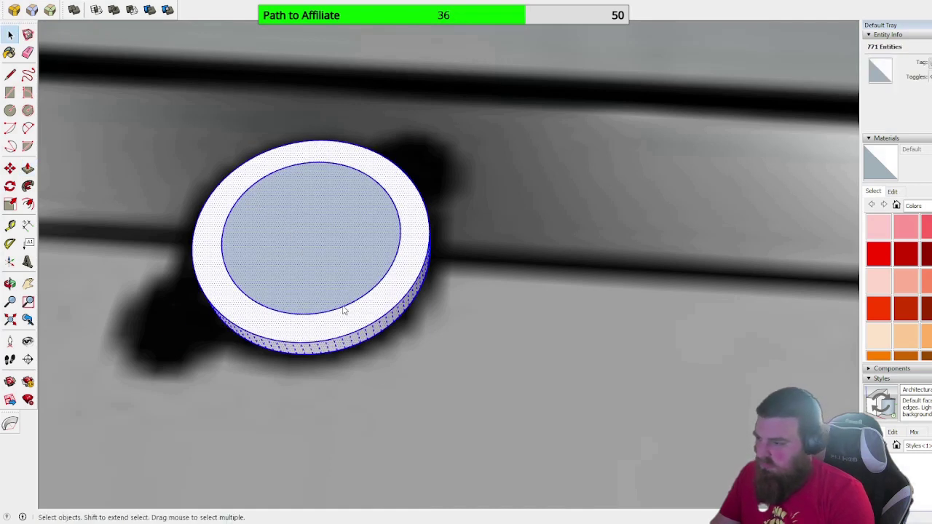
pyautogui.hotkey('ctrl', 'g')
pyautogui.scroll(2, 284, 241)
pyautogui.moveTo(284, 243); pyautogui.dragTo(295, 227, button='middle')
pyautogui.doubleClick(309, 262)
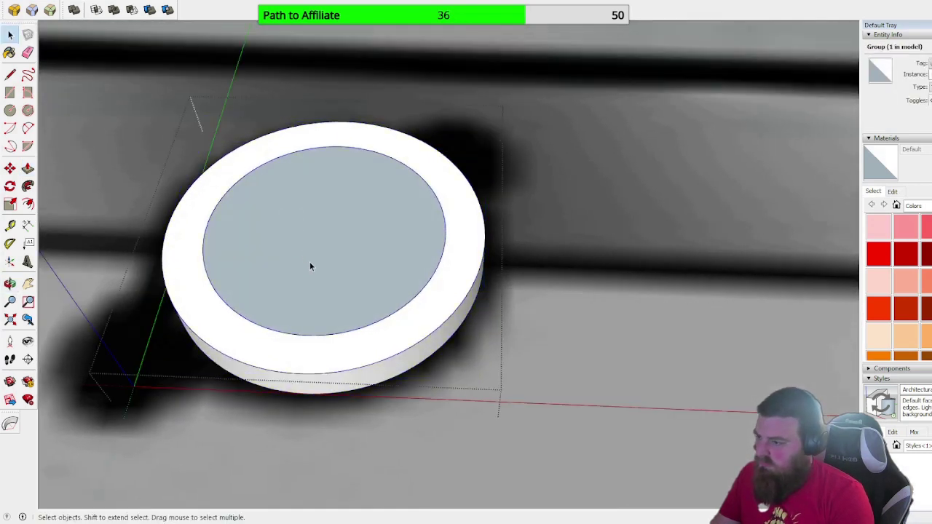
# Step: Erase the inner circular edge on the underside of the ring
pyautogui.moveTo(310, 262)
pyautogui.mouseDown(button='middle')
pyautogui.moveTo(337, 238)
pyautogui.moveTo(332, 164)
pyautogui.mouseUp(button='middle')
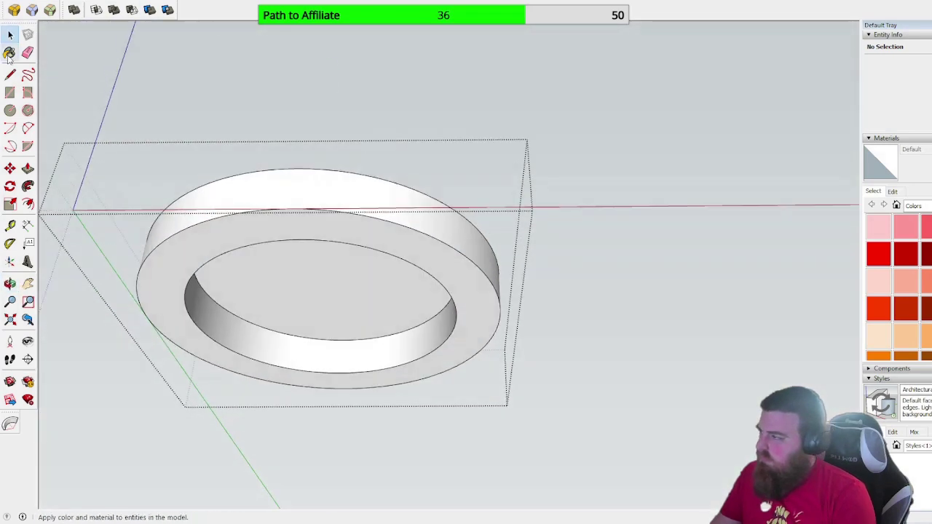
pyautogui.click(28, 53)
pyautogui.click(378, 250)
pyautogui.moveTo(381, 216)
pyautogui.mouseDown(button='middle')
pyautogui.moveTo(389, 220)
pyautogui.moveTo(364, 207)
pyautogui.moveTo(373, 260)
pyautogui.moveTo(340, 242)
pyautogui.mouseUp(button='middle')
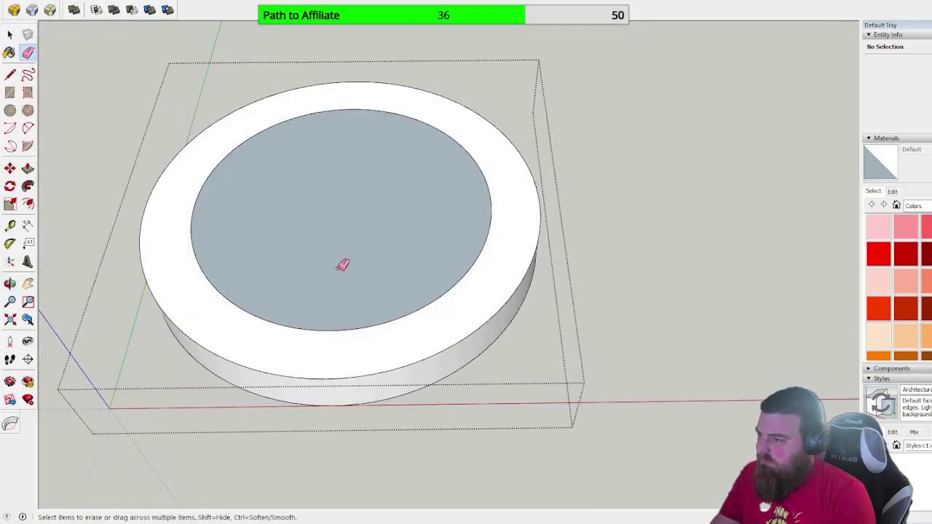
# Step: Measure the diameter of the inner disc on the top face
pyautogui.scroll(-2, 332, 239)
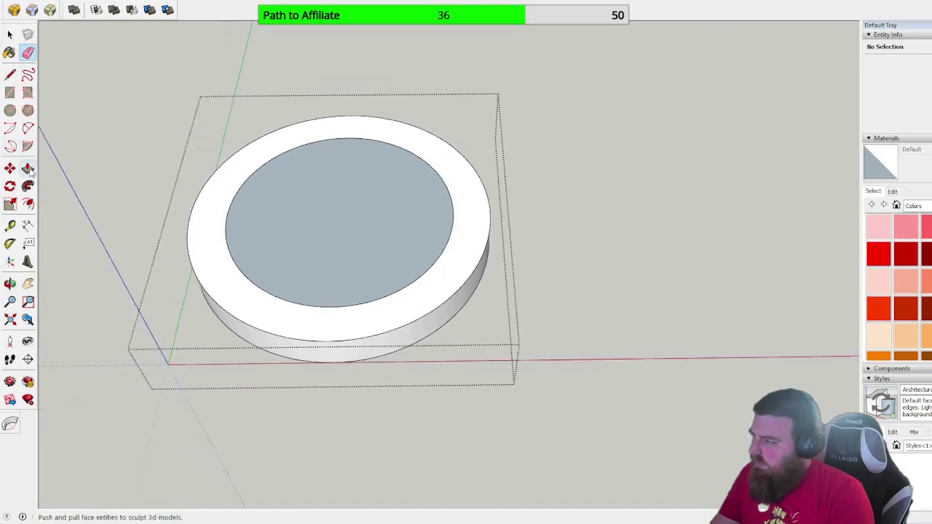
pyautogui.scroll(2, 305, 191)
pyautogui.moveTo(305, 191); pyautogui.dragTo(302, 233, button='middle')
pyautogui.scroll(1, 303, 233)
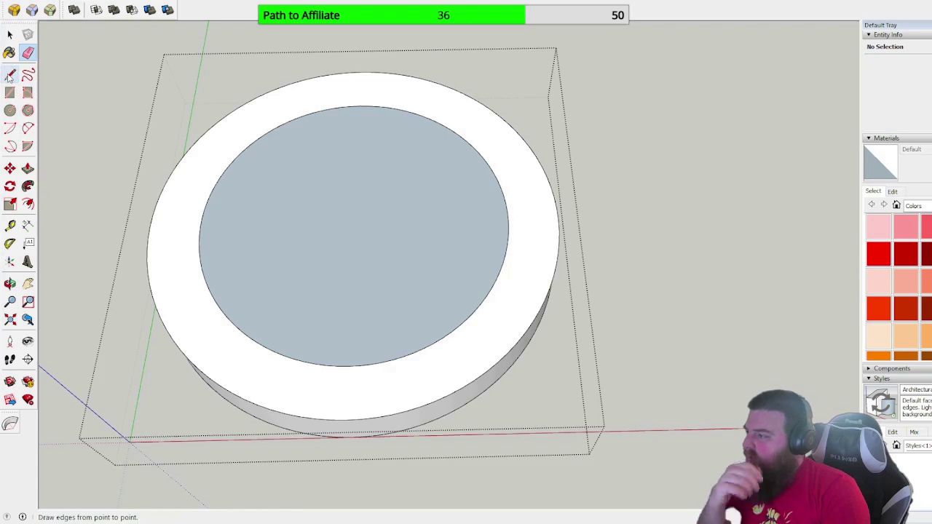
pyautogui.click(10, 225)
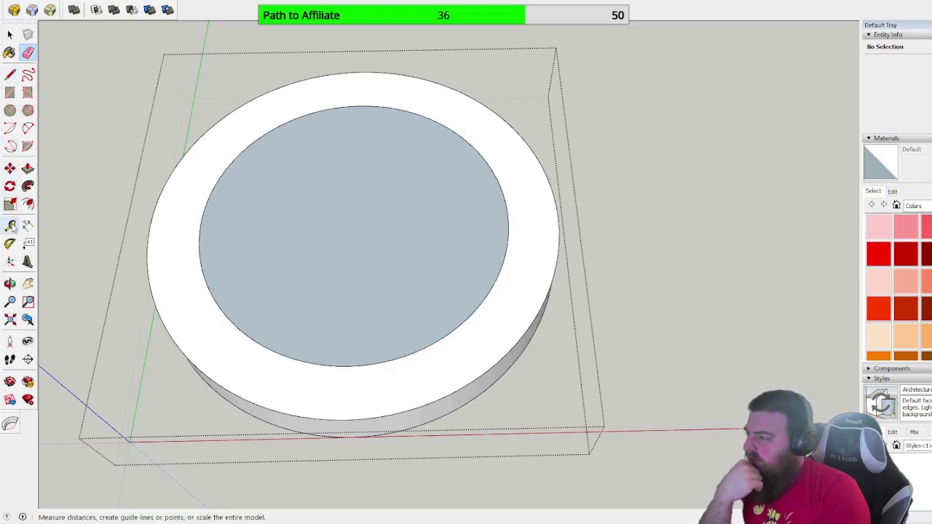
pyautogui.click(201, 225)
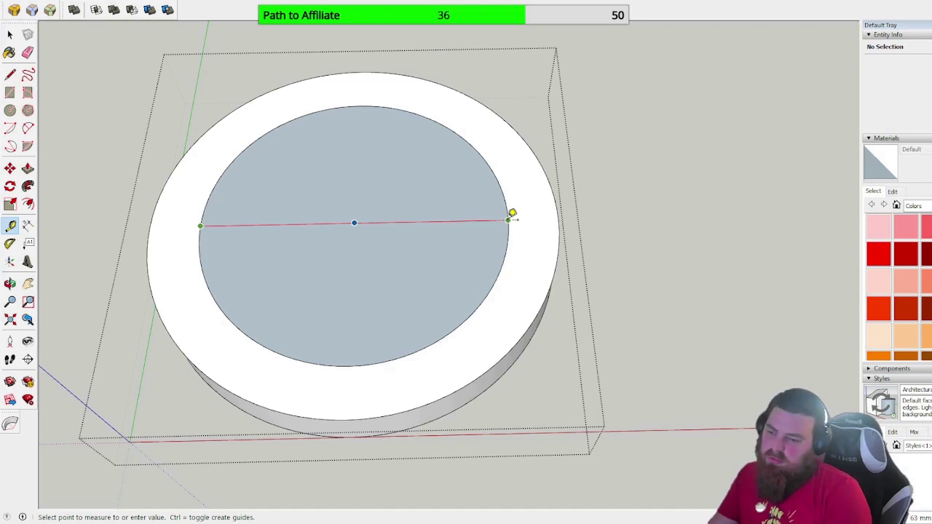
pyautogui.click(508, 219)
pyautogui.scroll(2, 323, 172)
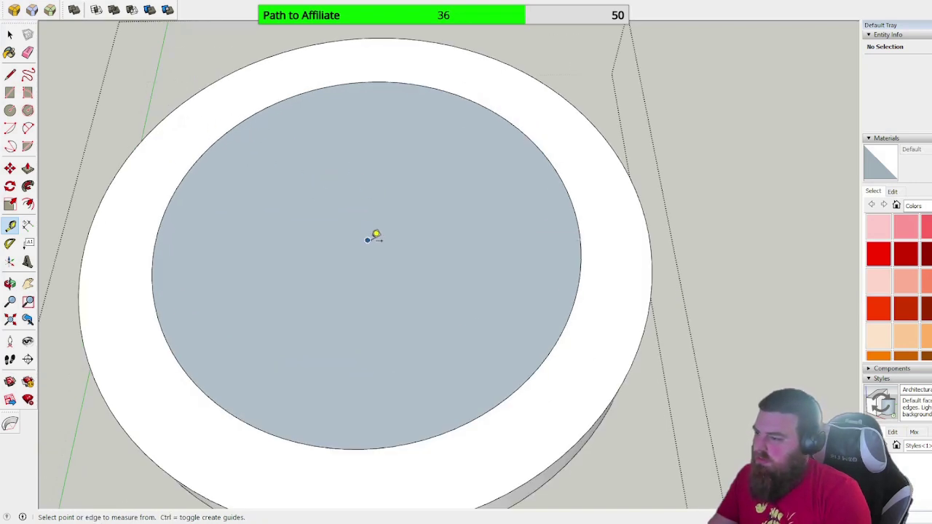
# Step: Draw a circle concentric with the inner disc and slightly smaller, leaving a thin band along its edge
pyautogui.press('c')
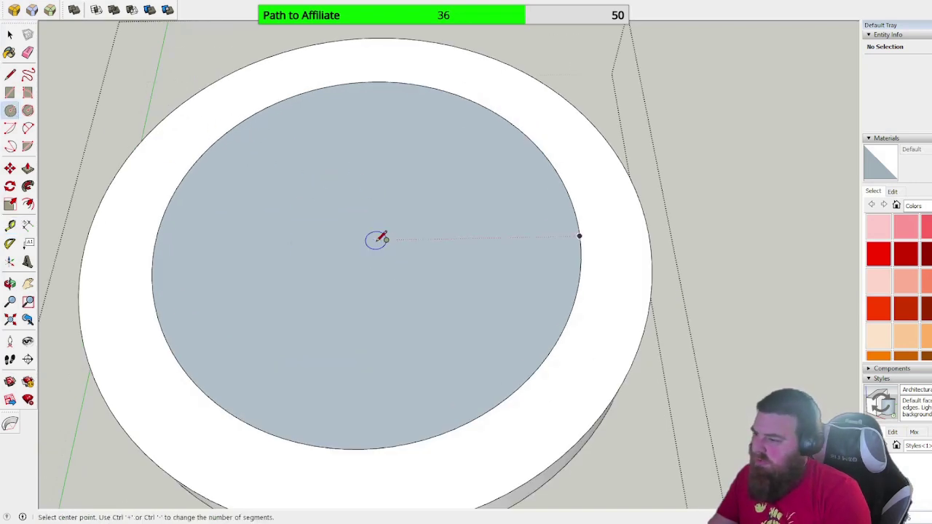
pyautogui.click(367, 240)
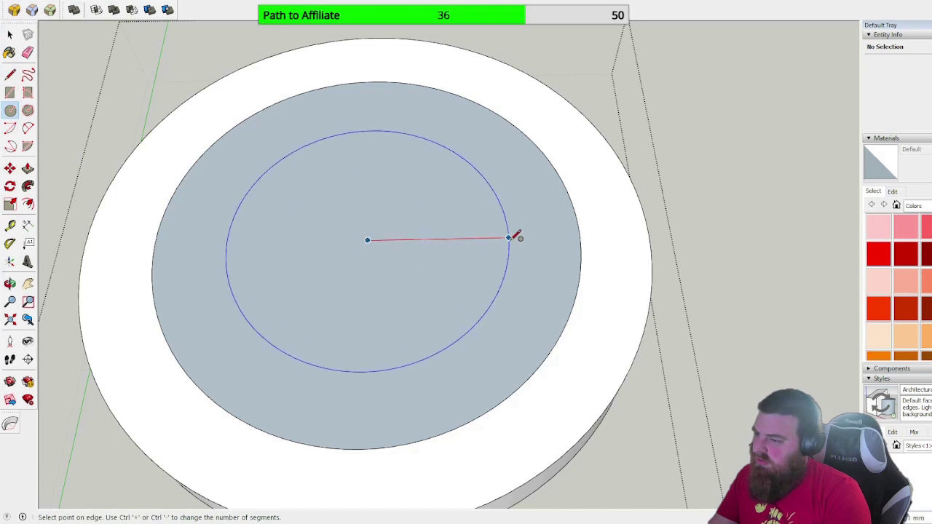
pyautogui.click(582, 242)
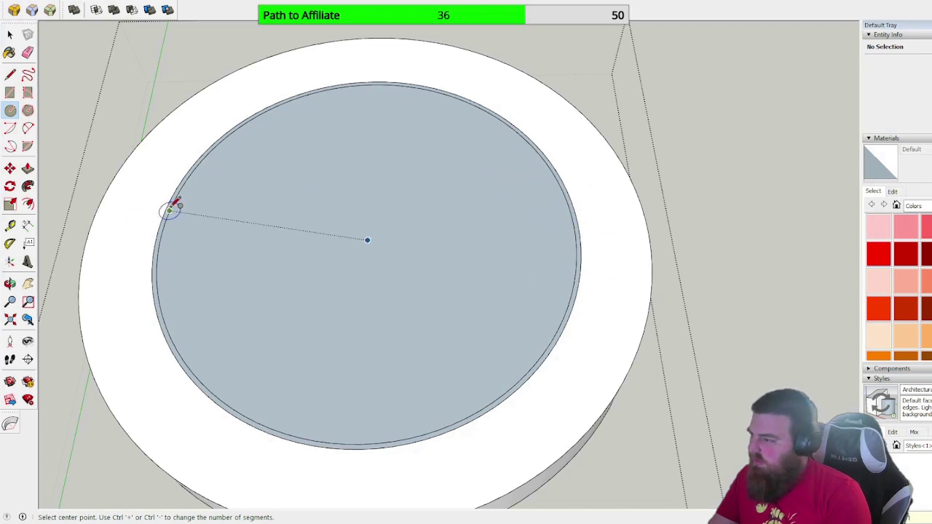
# Step: Push the thin band between the two inner circles down to form a narrow groove
pyautogui.click(27, 168)
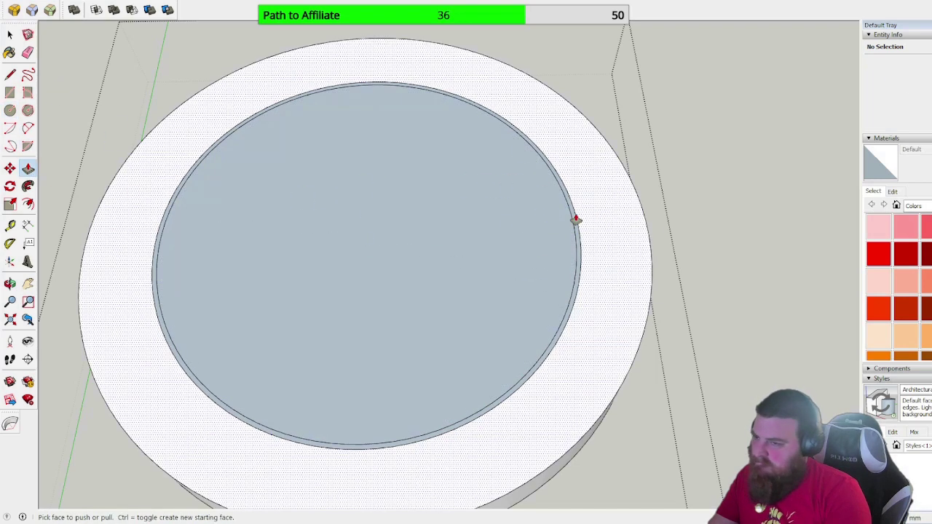
pyautogui.click(576, 222)
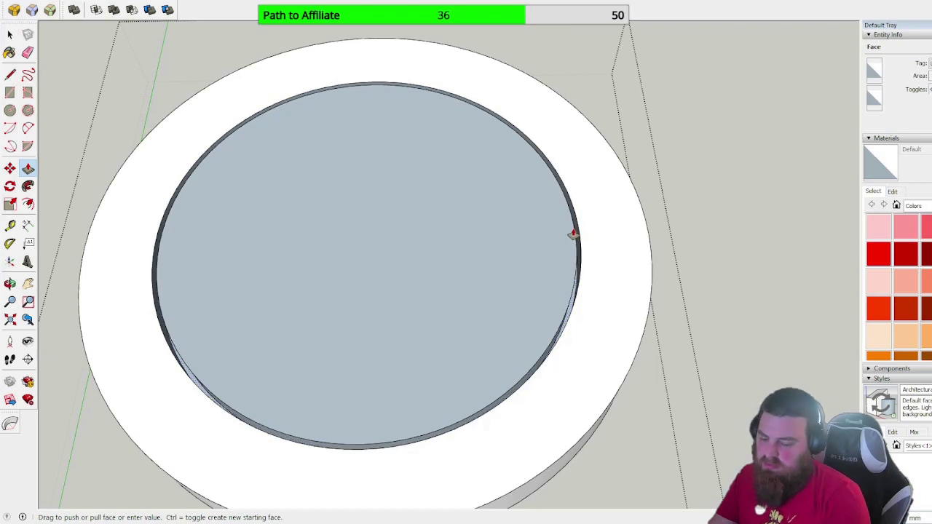
pyautogui.click(573, 233)
# Step: Extrude the central disc 31 mm upward into a cylinder
pyautogui.moveTo(534, 265); pyautogui.dragTo(420, 263, button='middle')
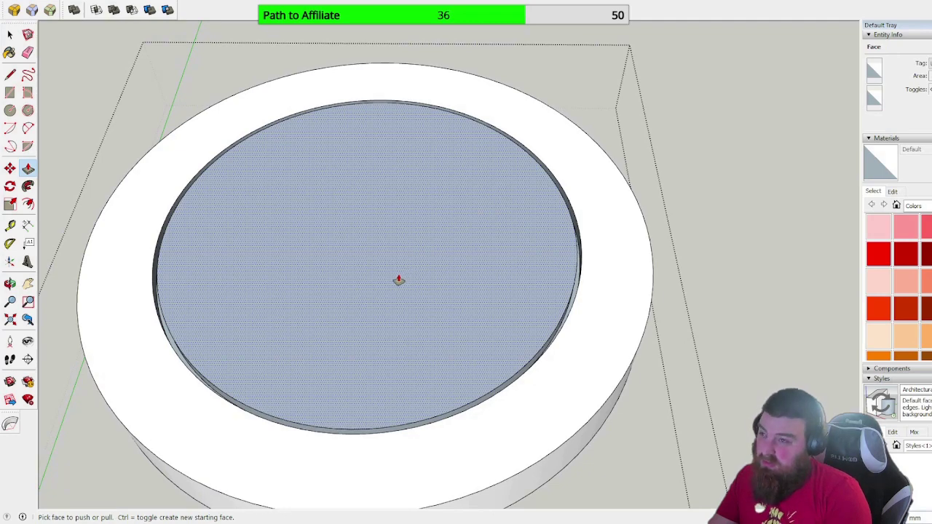
pyautogui.click(400, 281)
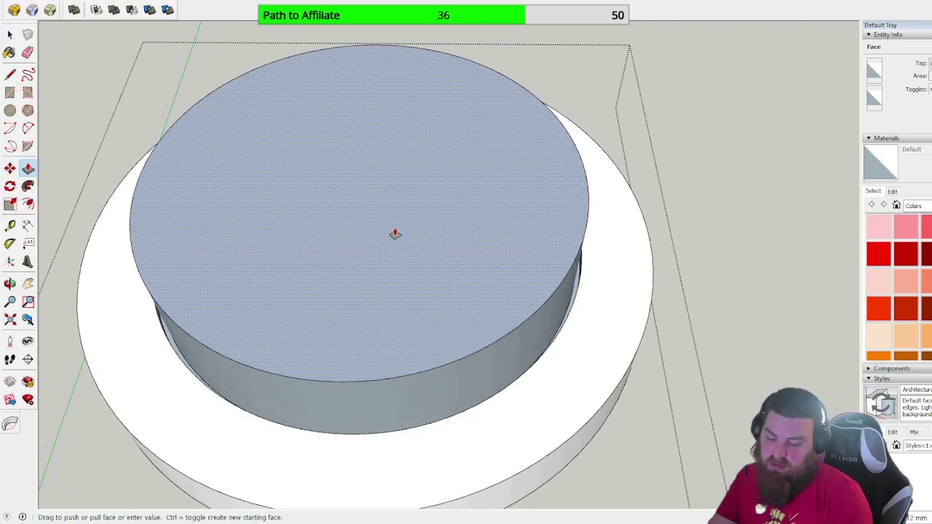
pyautogui.press('Return')
pyautogui.scroll(-3, 381, 286)
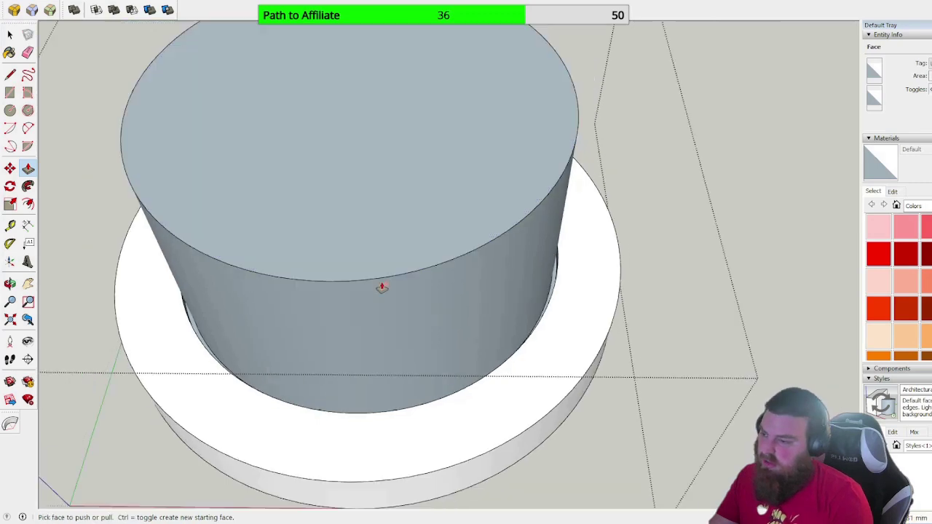
# Step: Round the cylinder's top edge into a dome using Round Corner with a 30 mm offset
pyautogui.click(14, 9)
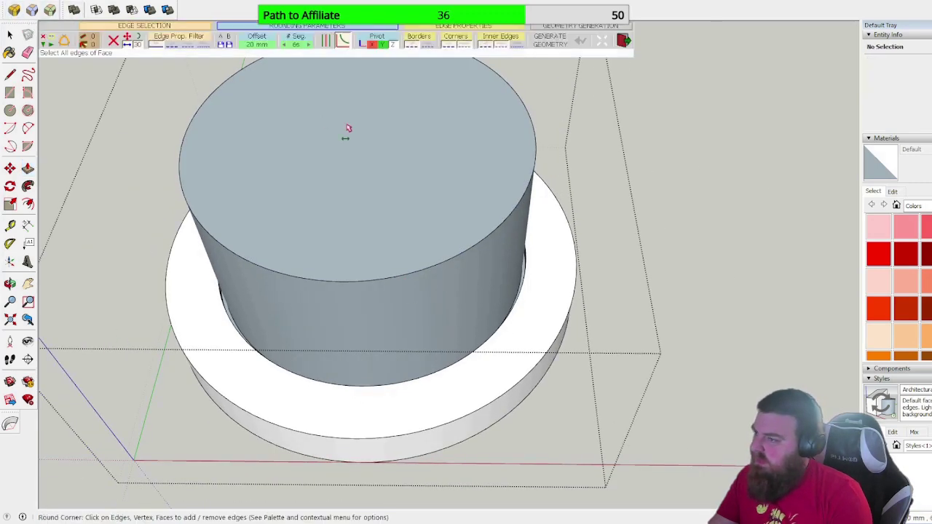
pyautogui.click(349, 129)
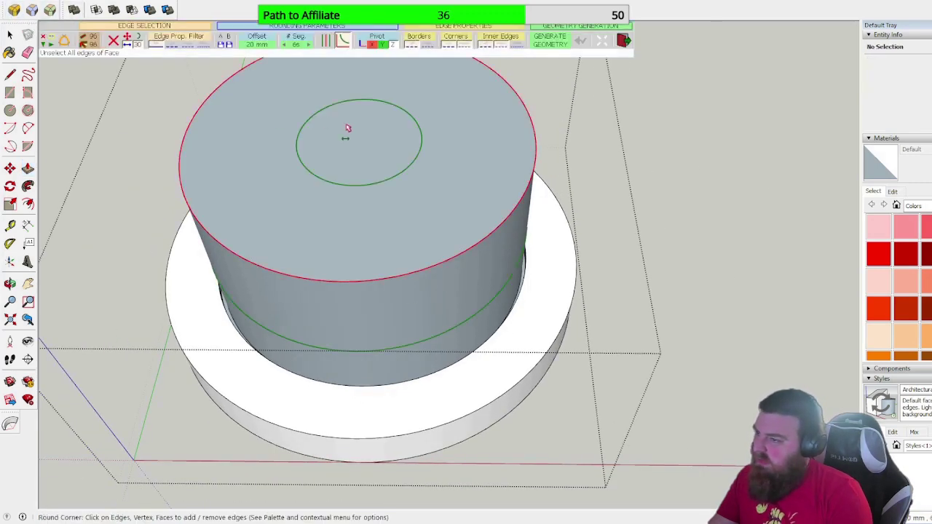
pyautogui.click(238, 43)
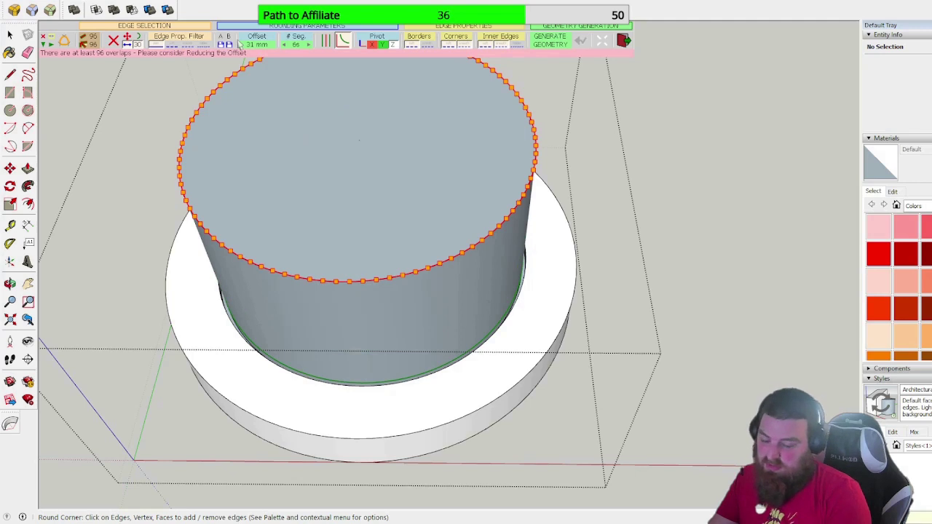
pyautogui.click(239, 42)
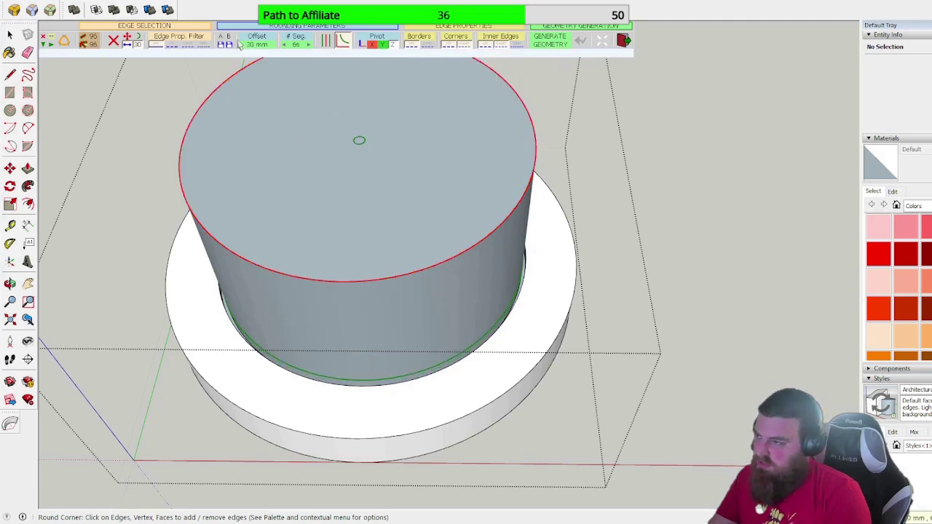
pyautogui.press('Return')
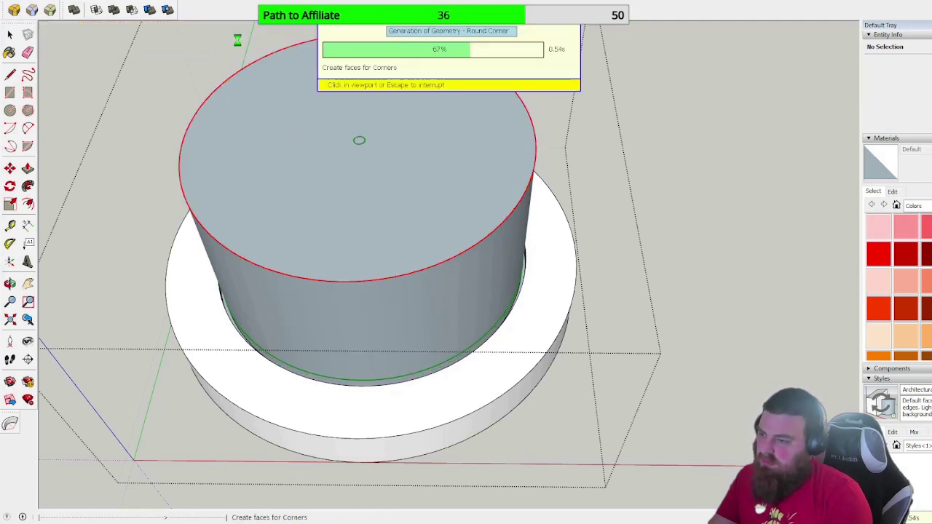
# Step: Flatten the dome by scaling its surface vertically to 0.65 of its height
pyautogui.moveTo(389, 224)
pyautogui.mouseDown(button='middle')
pyautogui.moveTo(485, 171)
pyautogui.moveTo(493, 148)
pyautogui.moveTo(447, 77)
pyautogui.mouseUp(button='middle')
pyautogui.click(9, 34)
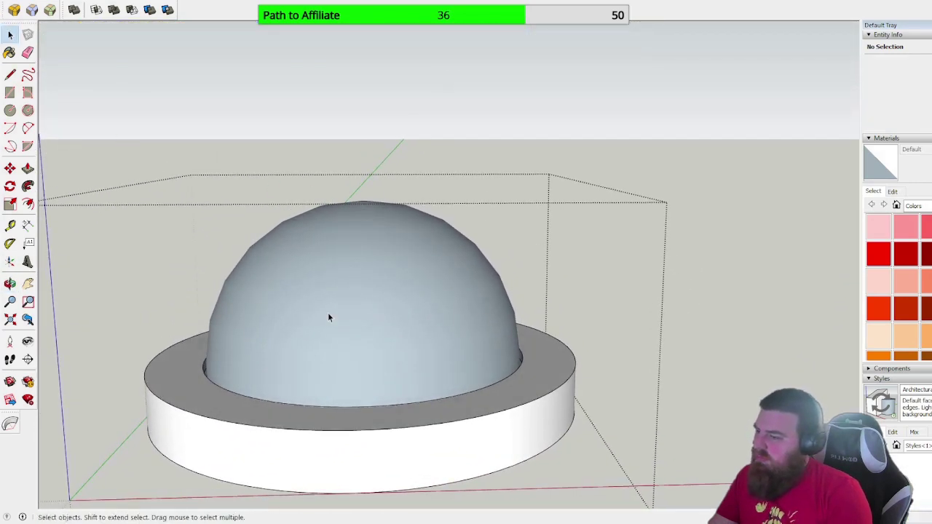
pyautogui.click(262, 229)
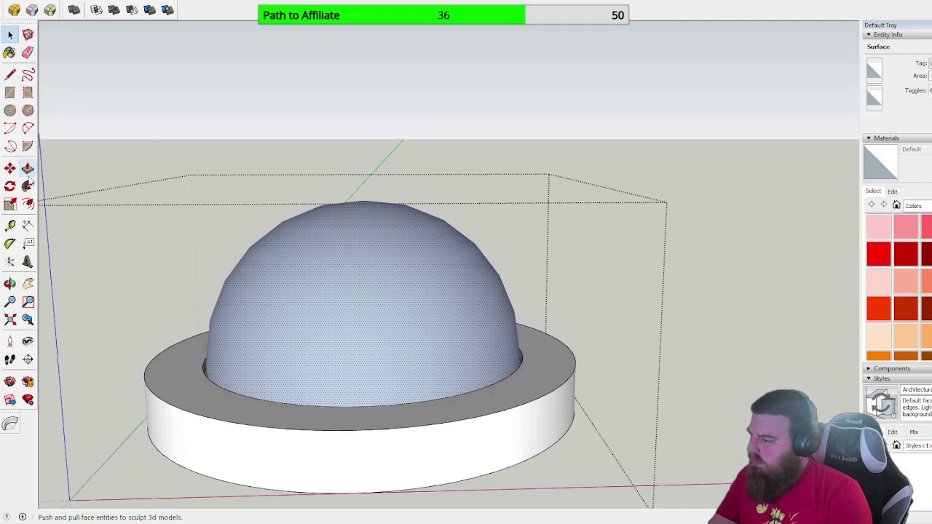
pyautogui.click(9, 204)
pyautogui.moveTo(363, 198); pyautogui.dragTo(363, 259)
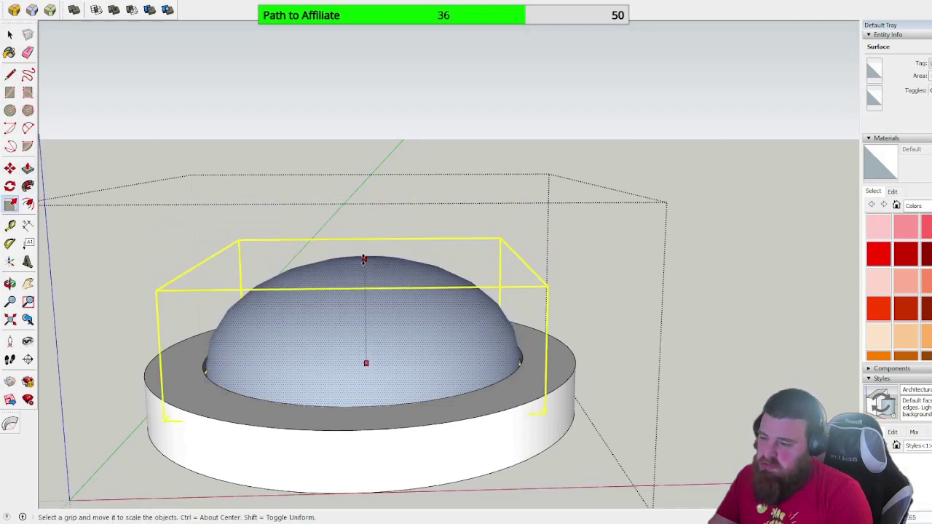
pyautogui.moveTo(363, 259); pyautogui.dragTo(364, 265)
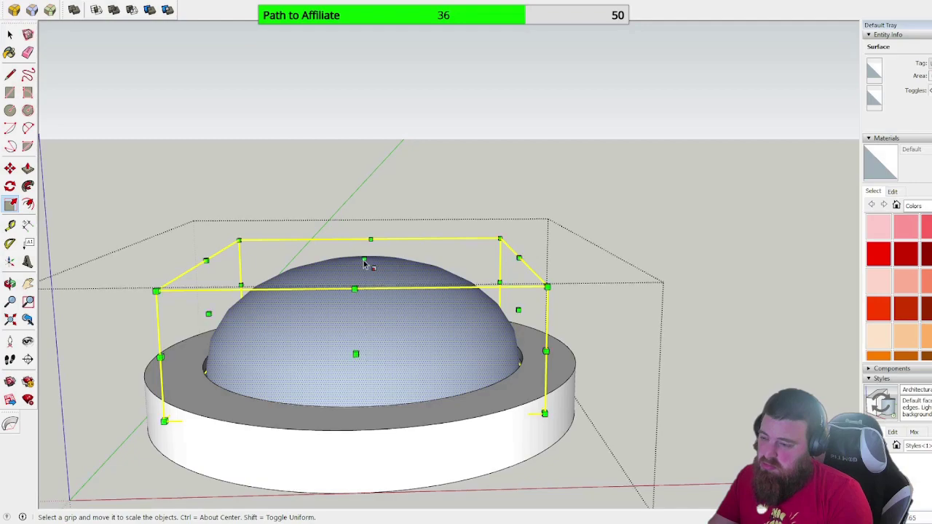
# Step: Reverse the dome's faces so their white front sides point outward, and select the ring's top face
pyautogui.moveTo(364, 265); pyautogui.dragTo(473, 376, button='middle')
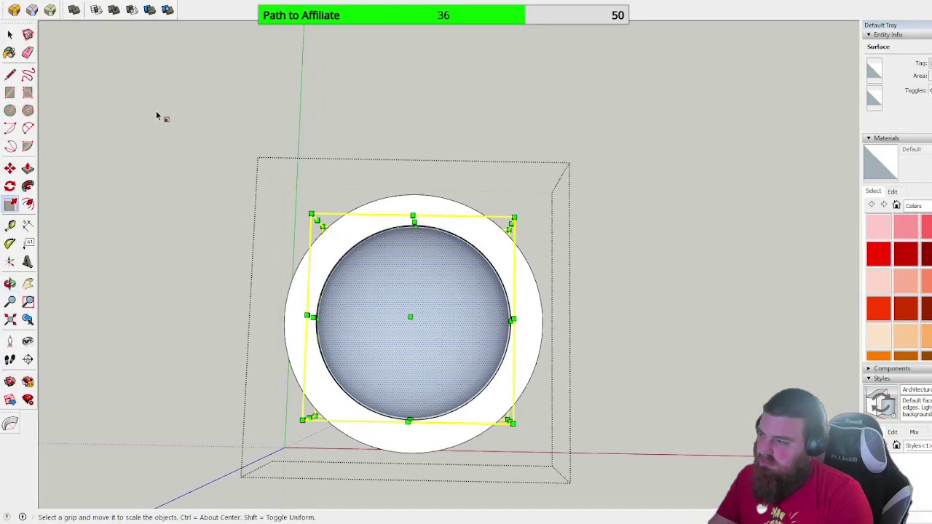
pyautogui.moveTo(156, 117); pyautogui.dragTo(535, 370, button='middle')
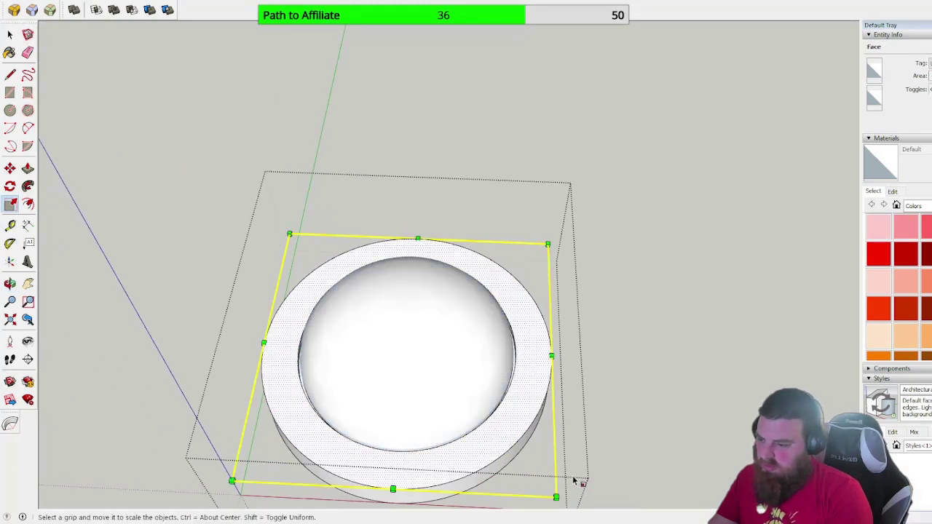
pyautogui.moveTo(574, 481); pyautogui.dragTo(495, 233, button='middle')
pyautogui.press('space')
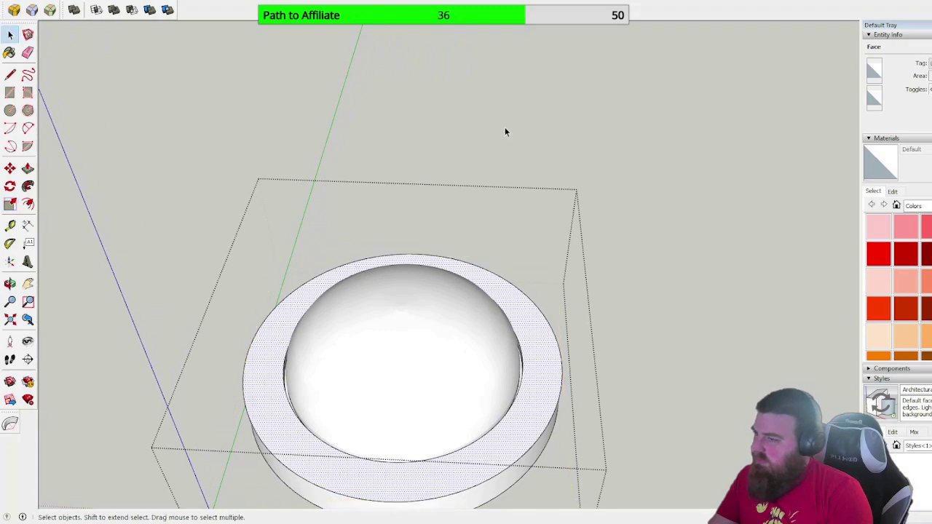
# Step: Leave the screw head group and measure across the slot and the bright segments on either side of it in the neighbouring reference screw
pyautogui.click(505, 127)
pyautogui.scroll(-7, 393, 128)
pyautogui.moveTo(345, 132); pyautogui.dragTo(483, 291, button='middle')
pyautogui.scroll(5, 678, 192)
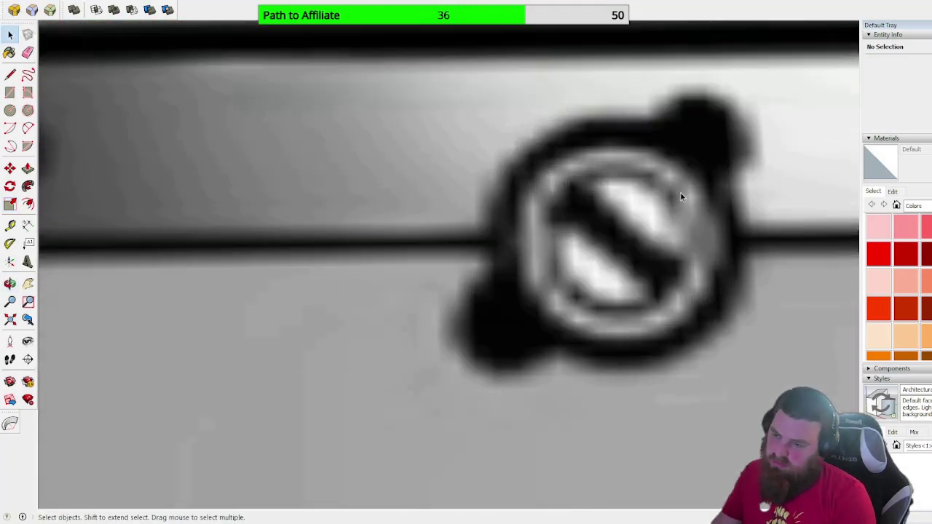
pyautogui.scroll(1, 681, 195)
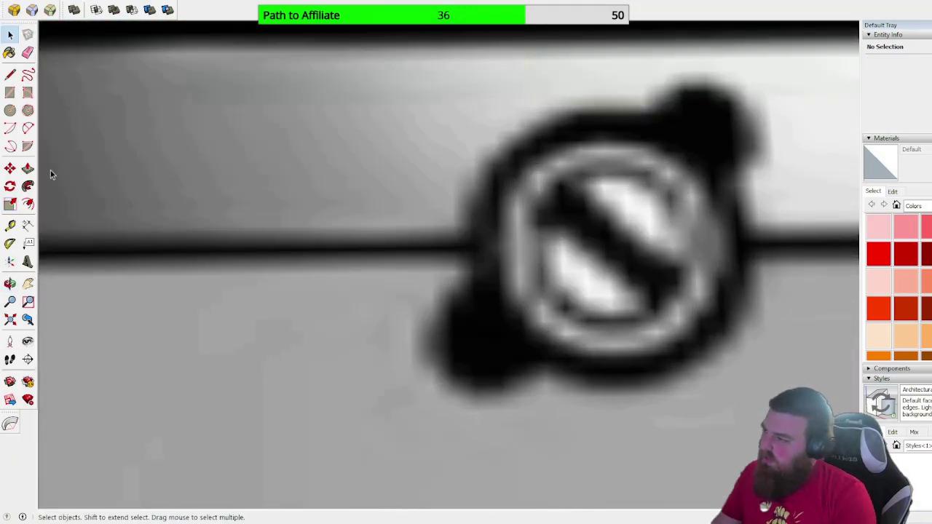
pyautogui.click(9, 225)
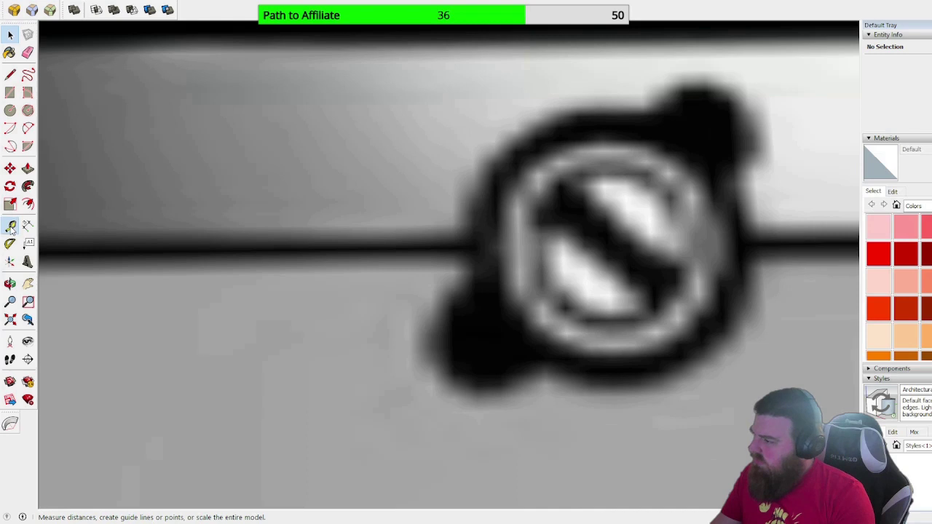
pyautogui.click(661, 189)
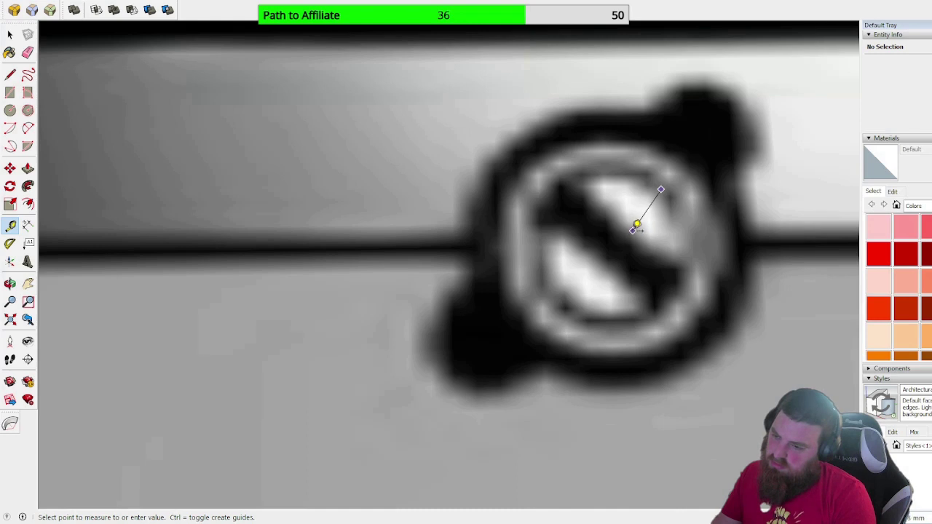
pyautogui.click(636, 226)
pyautogui.click(632, 229)
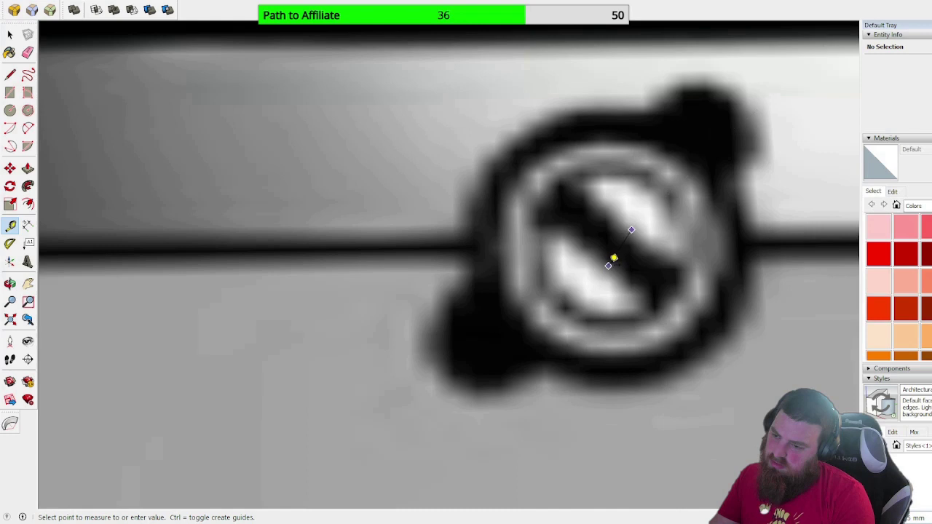
pyautogui.click(598, 271)
pyautogui.click(606, 264)
pyautogui.click(566, 311)
# Step: Draw a 100 by 15 mm rectangle flat on the reference image beside the modelled screw head
pyautogui.scroll(-5, 681, 243)
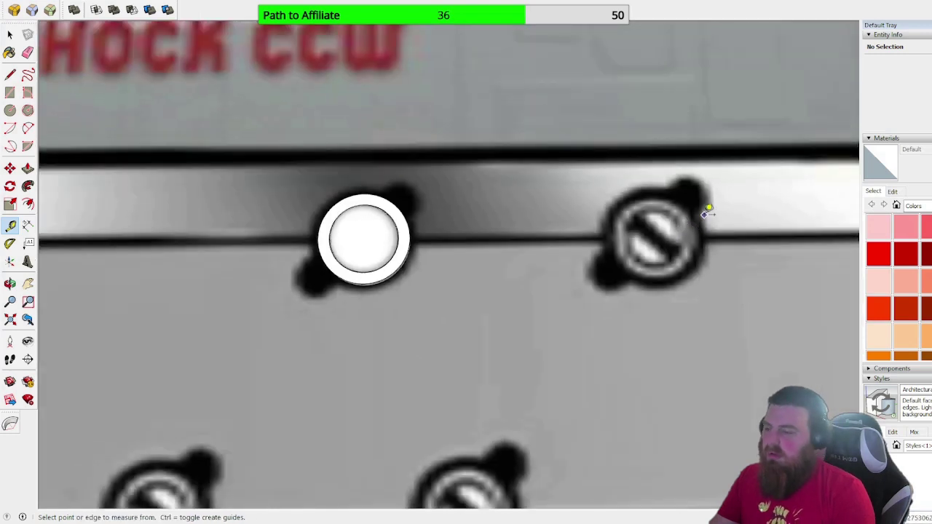
pyautogui.scroll(6, 365, 229)
pyautogui.moveTo(313, 231); pyautogui.dragTo(341, 212, button='middle')
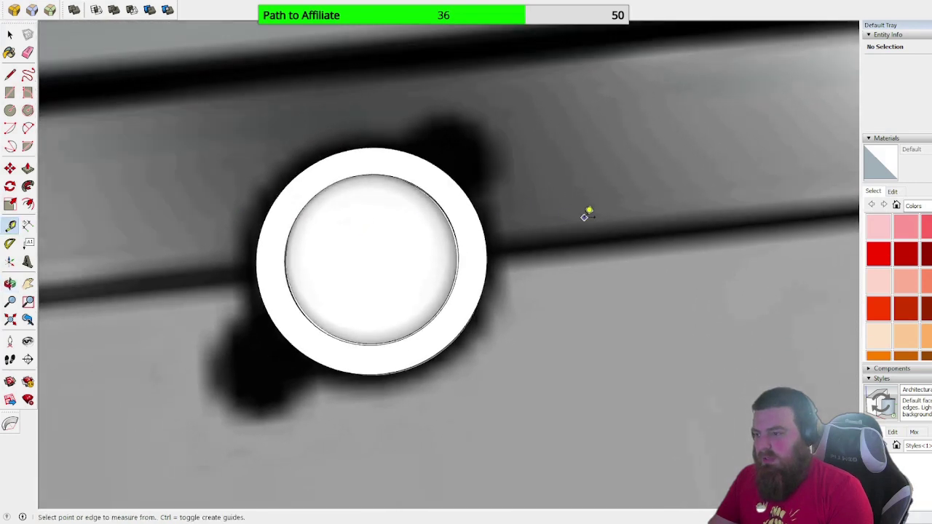
pyautogui.scroll(-2, 585, 216)
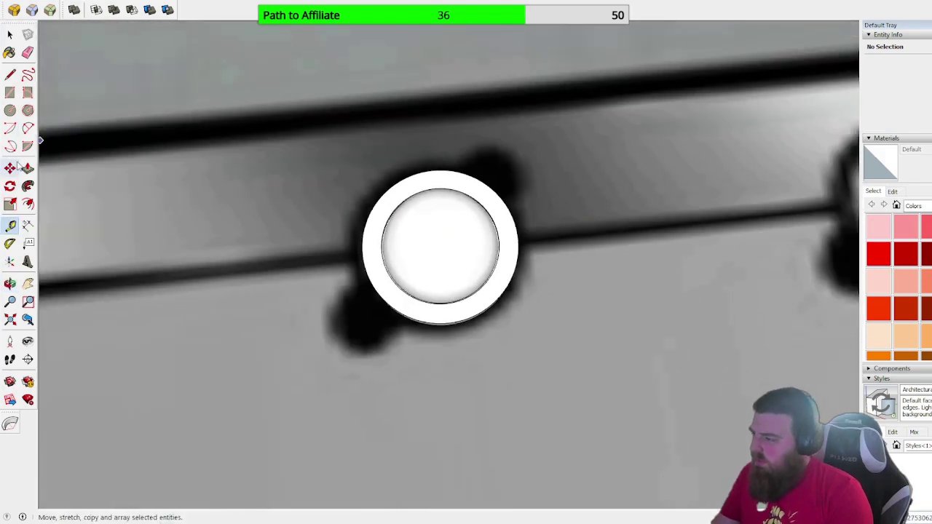
pyautogui.click(9, 92)
pyautogui.click(161, 236)
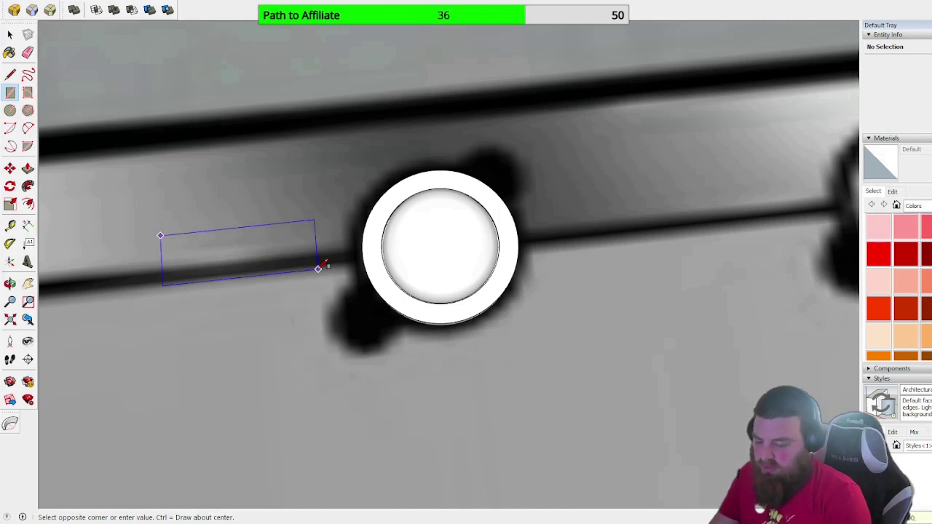
pyautogui.press('Return')
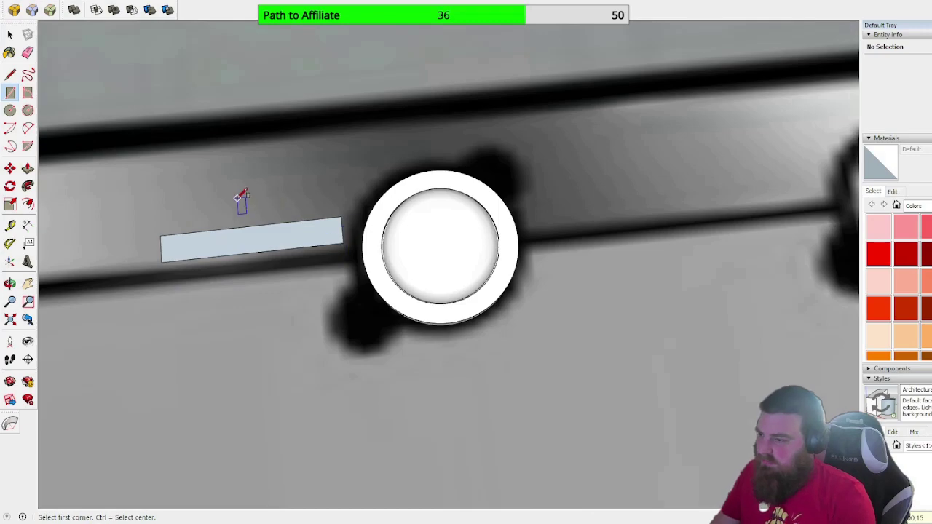
# Step: Extrude the rectangle upward into a box well taller than the screw head, and group the box
pyautogui.moveTo(241, 198); pyautogui.dragTo(391, 432, button='middle')
pyautogui.scroll(3, 426, 250)
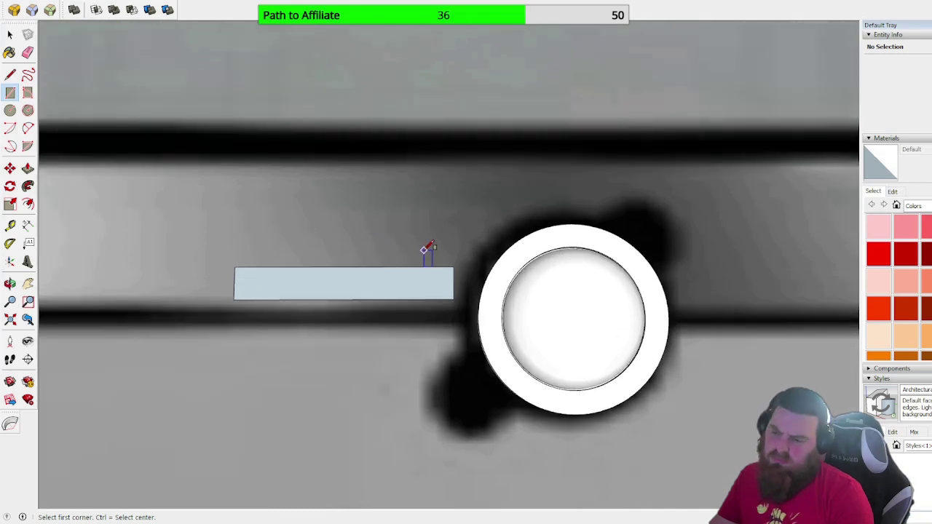
pyautogui.click(27, 168)
pyautogui.moveTo(308, 272); pyautogui.dragTo(258, 168)
pyautogui.press('space')
pyautogui.tripleClick(346, 244)
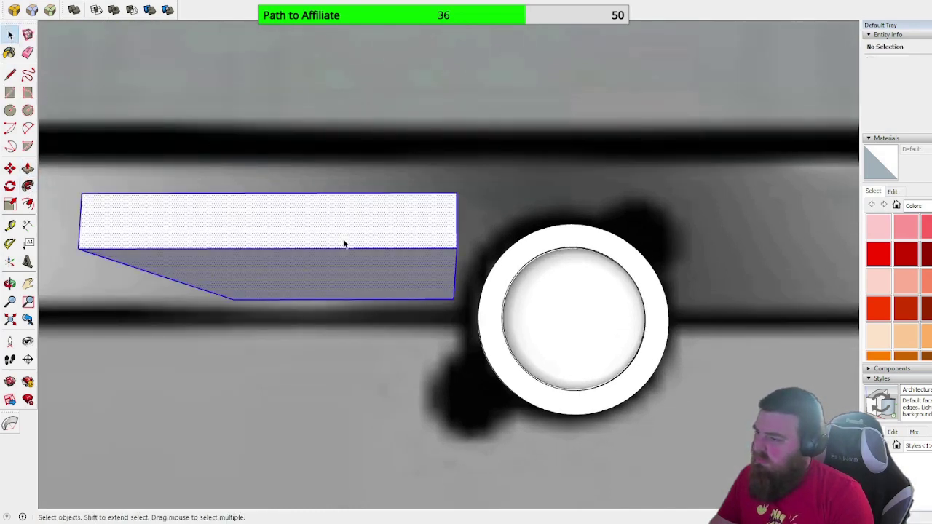
pyautogui.hotkey('ctrl', 'g')
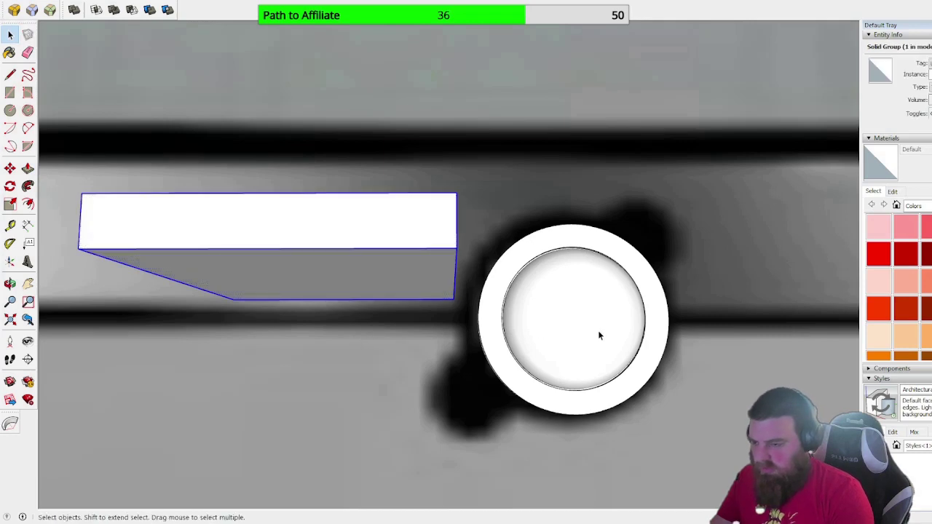
# Step: Open the screw head group and add a guide point at the centre of its base circle
pyautogui.doubleClick(660, 311)
pyautogui.moveTo(659, 316); pyautogui.dragTo(612, 109, button='middle')
pyautogui.scroll(1, 688, 393)
pyautogui.click(661, 384)
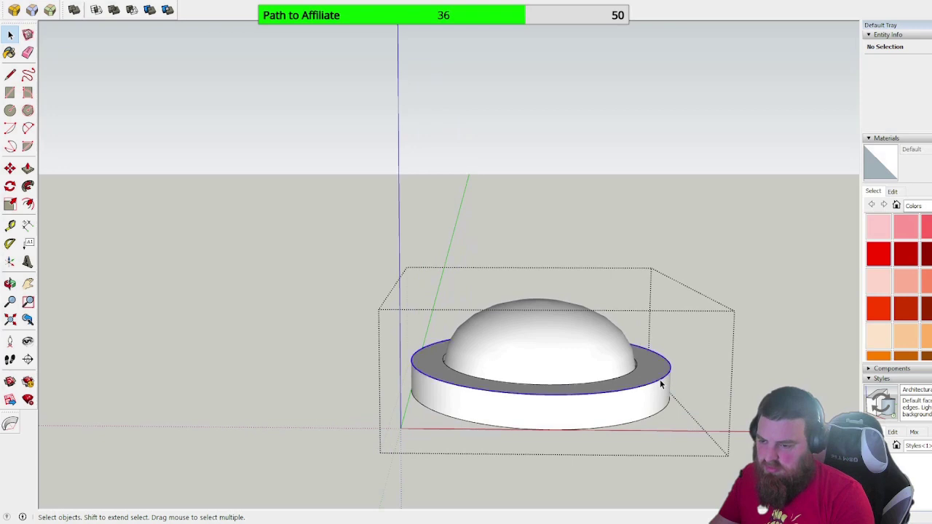
pyautogui.moveTo(662, 381); pyautogui.dragTo(645, 447, button='middle')
pyautogui.click(644, 448)
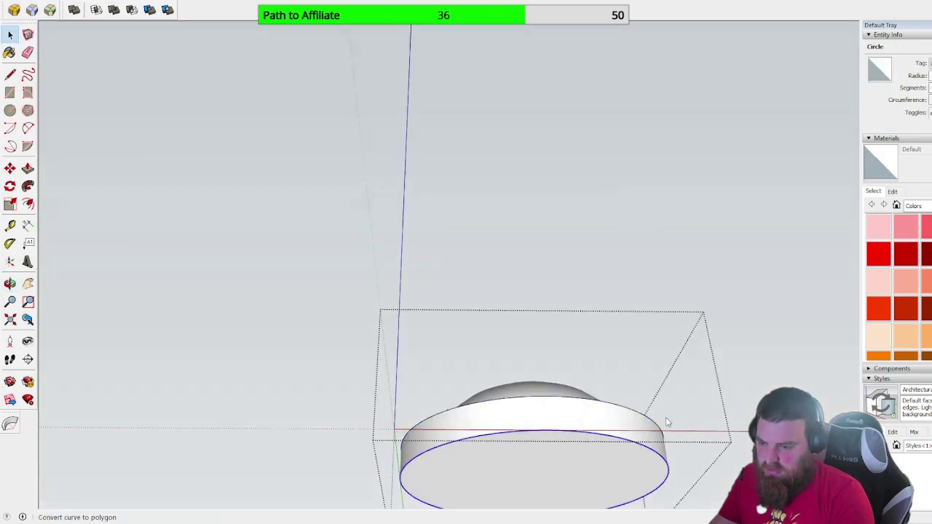
# Step: Move the centre guide point straight up to a position above the dome and close the screw head group
pyautogui.click(528, 477)
pyautogui.press('m')
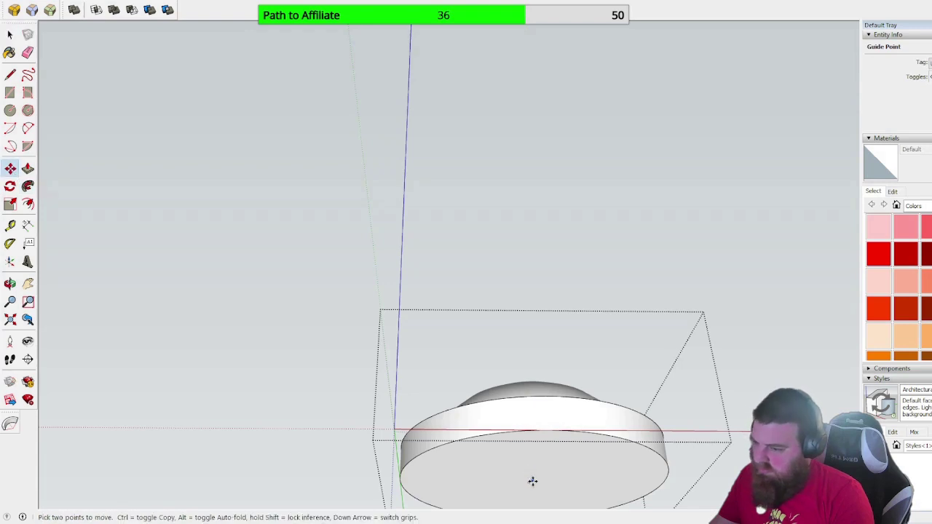
pyautogui.press('ctrl')
pyautogui.click(532, 481)
pyautogui.click(532, 452)
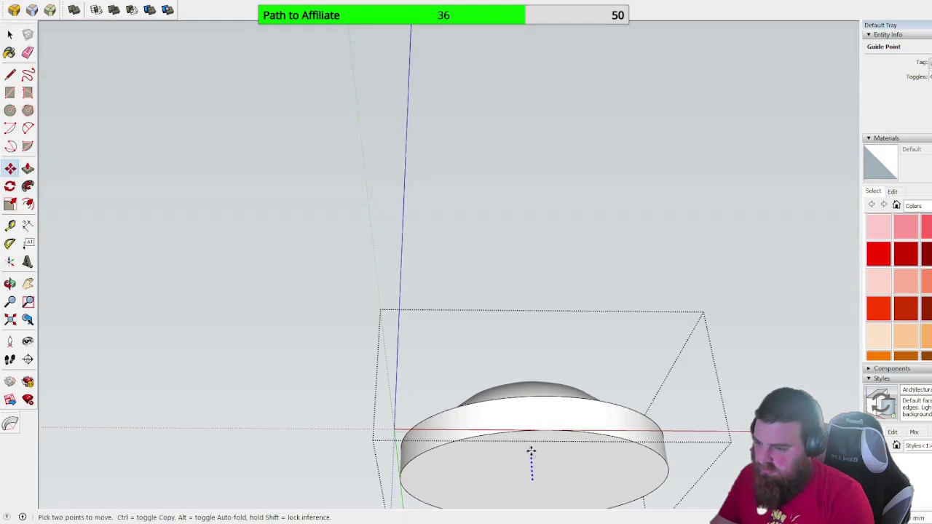
pyautogui.moveTo(542, 342); pyautogui.dragTo(410, 281, button='middle')
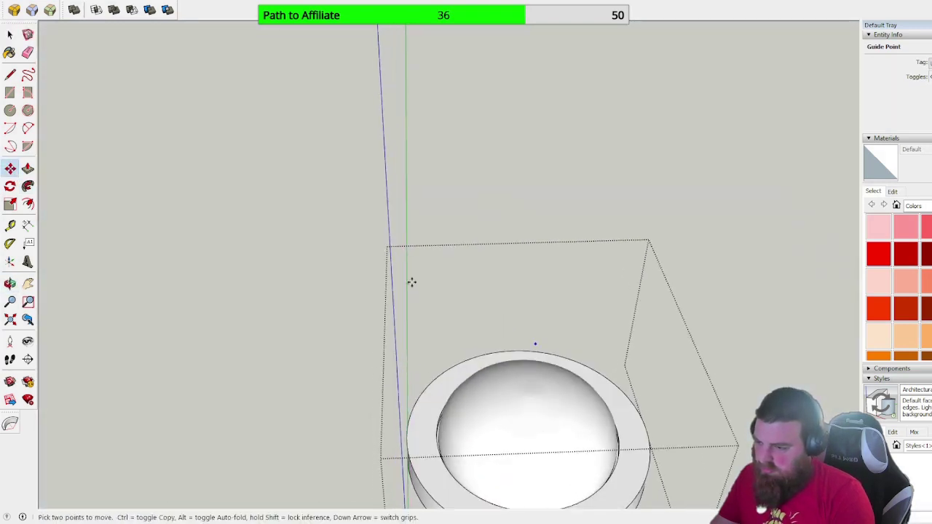
pyautogui.click(10, 35)
pyautogui.click(14, 35)
pyautogui.click(738, 171)
pyautogui.scroll(-2, 728, 191)
pyautogui.click(727, 194)
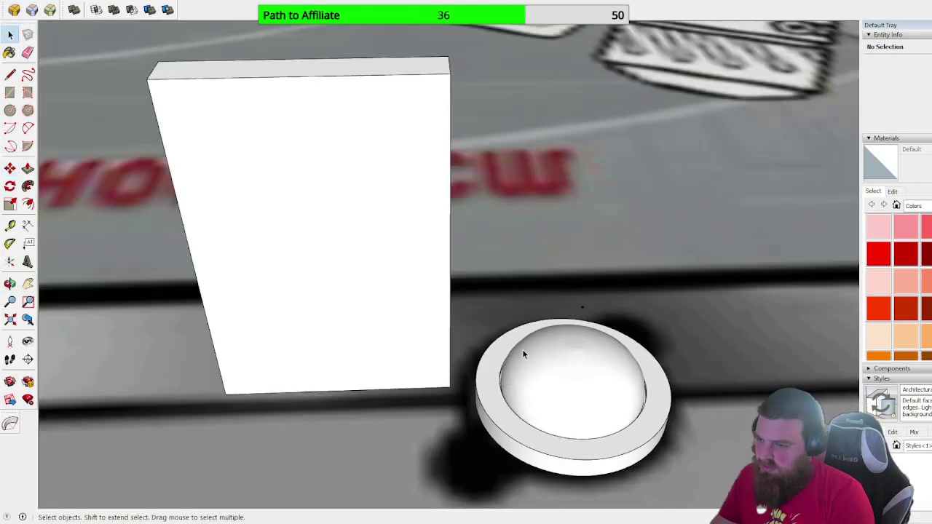
# Step: Move the box along the green axis so its top midpoint lines up with the guide point above the dome
pyautogui.scroll(3, 520, 348)
pyautogui.click(330, 253)
pyautogui.scroll(-3, 331, 253)
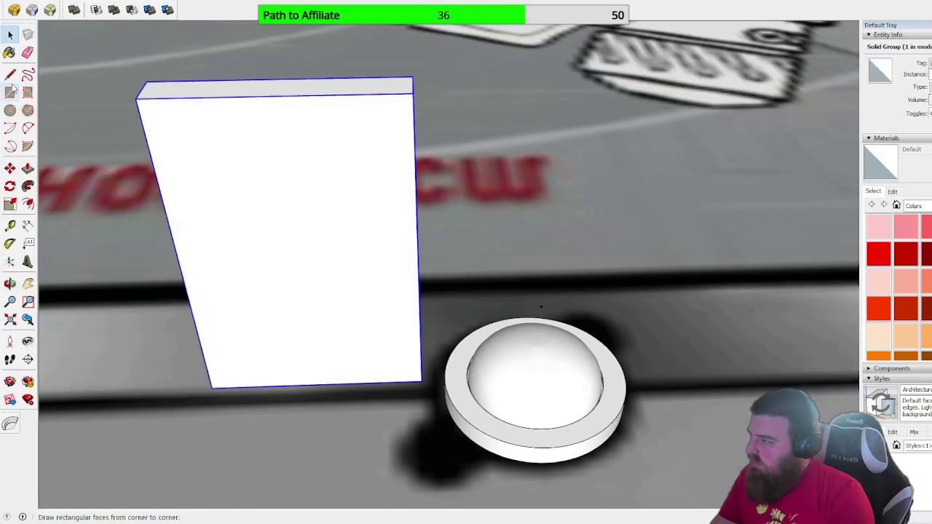
pyautogui.click(10, 168)
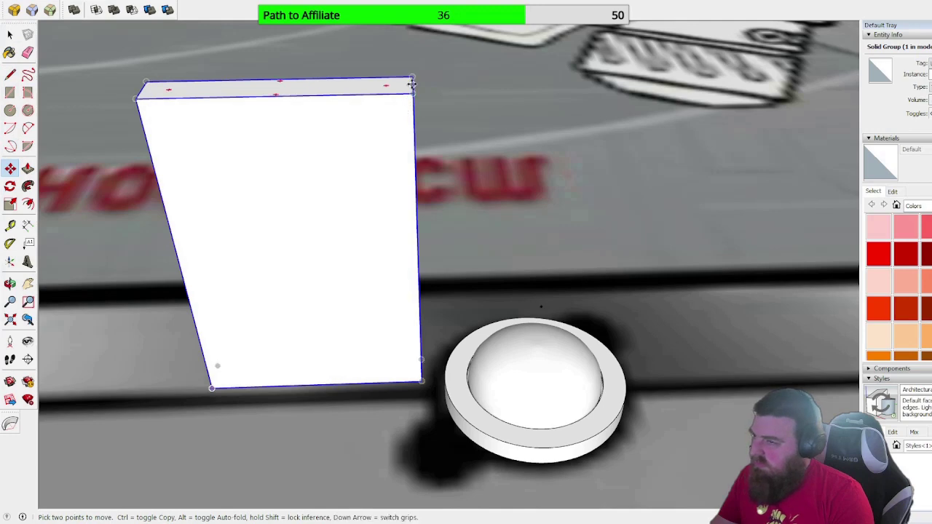
pyautogui.moveTo(412, 85); pyautogui.dragTo(412, 105)
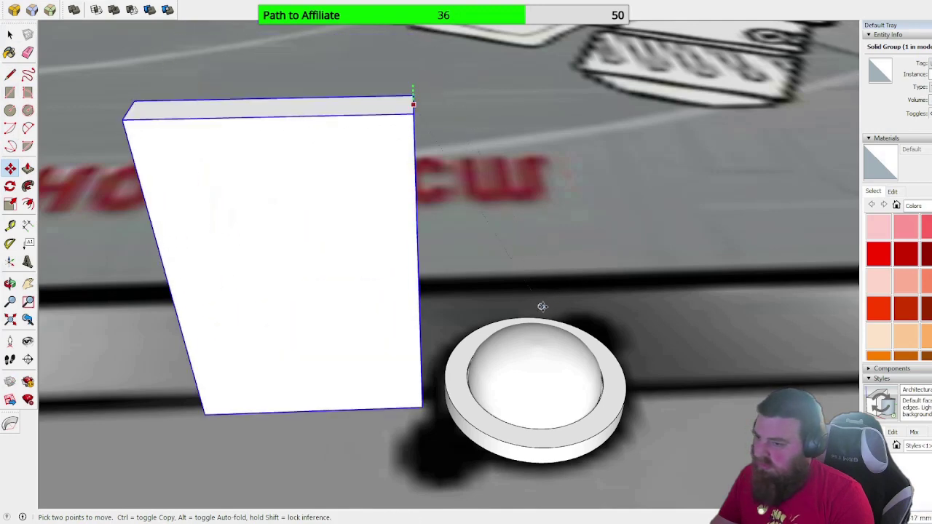
pyautogui.moveTo(538, 304); pyautogui.dragTo(448, 415, button='middle')
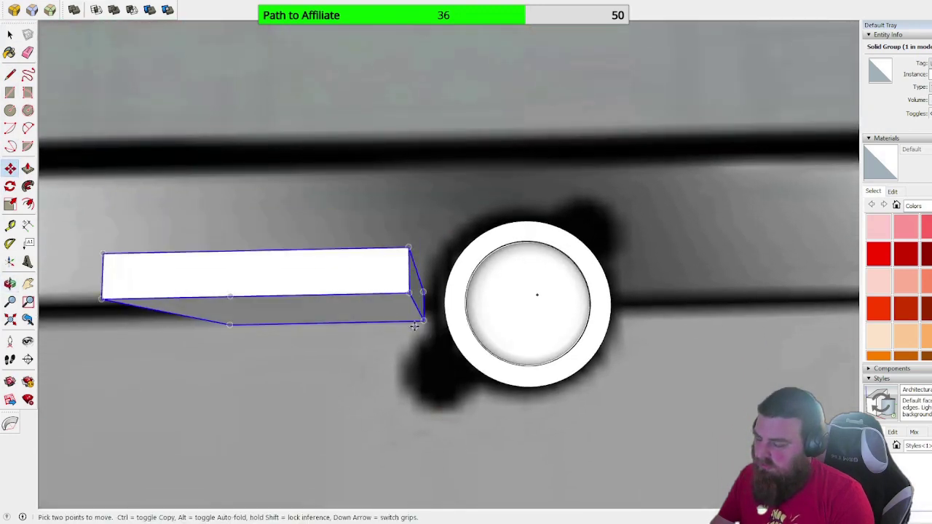
# Step: Lower the top face of the grouped box to the height of the guide point, then close the group
pyautogui.moveTo(390, 312); pyautogui.dragTo(167, 127, button='middle')
pyautogui.press('space')
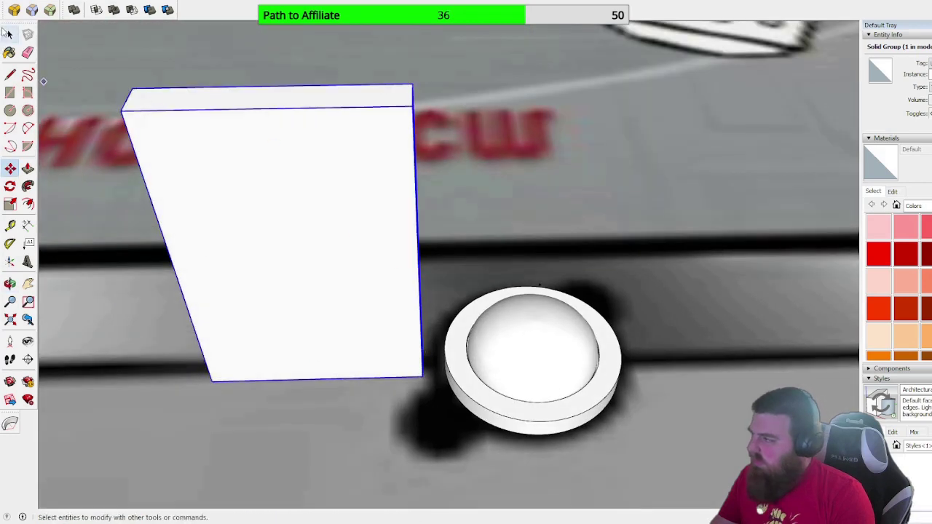
pyautogui.doubleClick(325, 112)
pyautogui.click(28, 168)
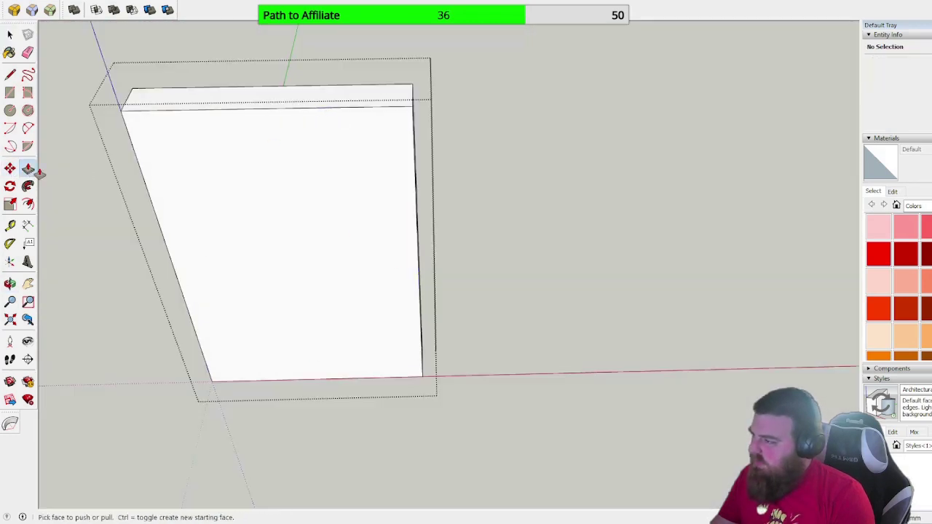
pyautogui.click(273, 102)
pyautogui.press('Escape')
pyautogui.press('h')
pyautogui.click(313, 193)
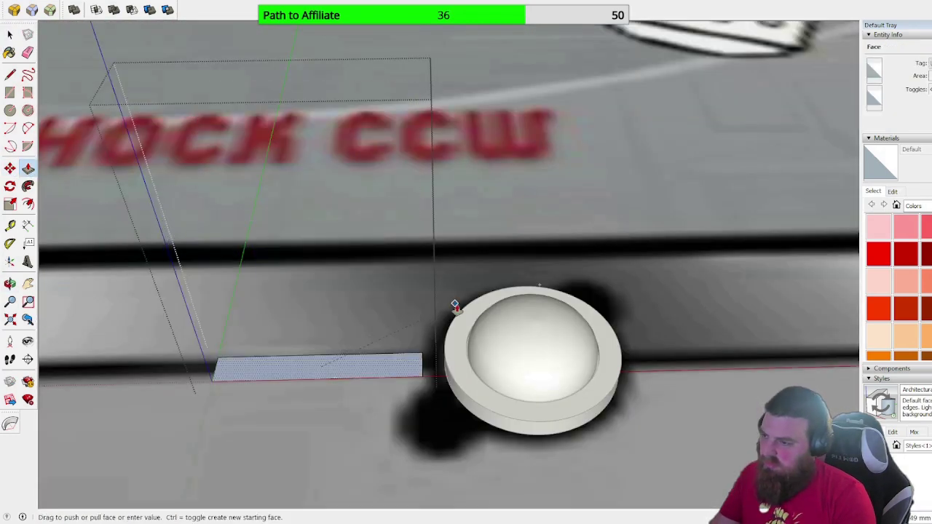
pyautogui.moveTo(458, 308); pyautogui.dragTo(445, 158, button='middle')
pyautogui.click(539, 289)
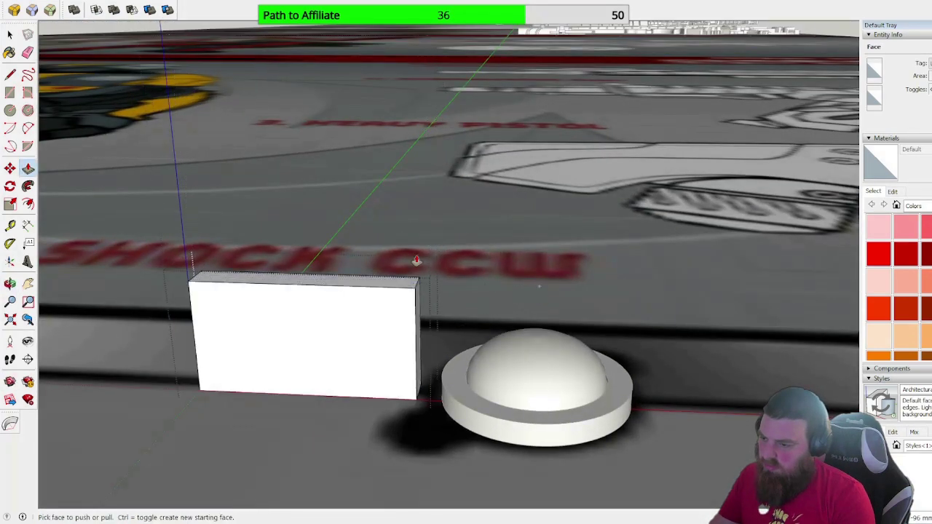
pyautogui.moveTo(415, 260); pyautogui.dragTo(441, 349, button='middle')
pyautogui.press('space')
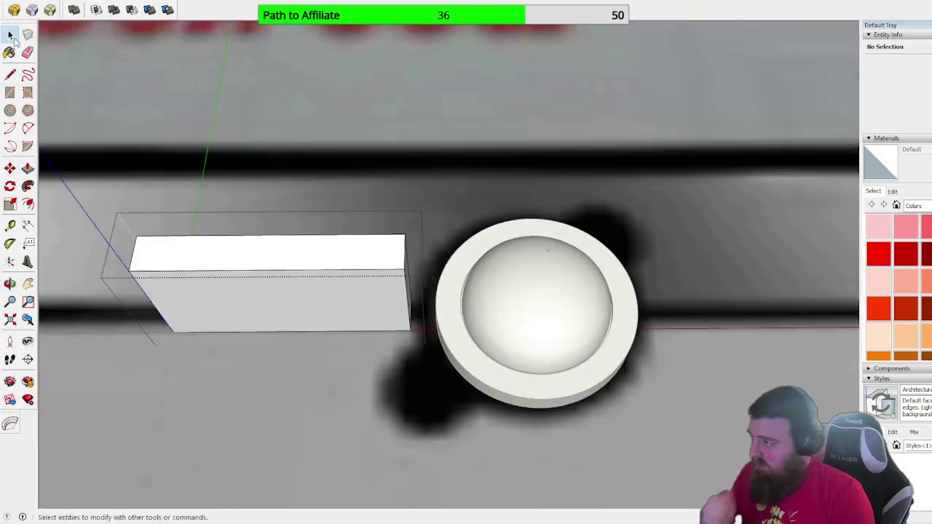
pyautogui.click(356, 201)
# Step: Move the box so the centre of its top face sits on the guide point above the dome
pyautogui.click(302, 265)
pyautogui.click(10, 169)
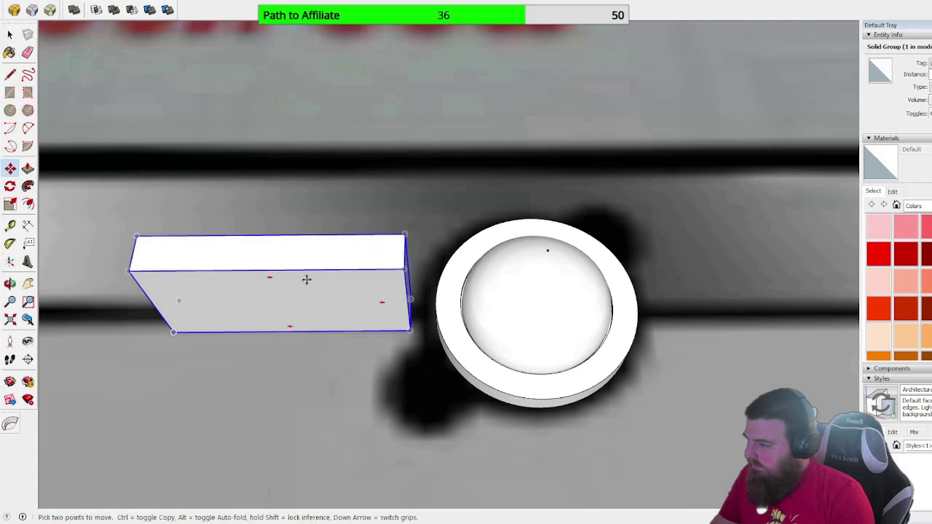
pyautogui.click(268, 271)
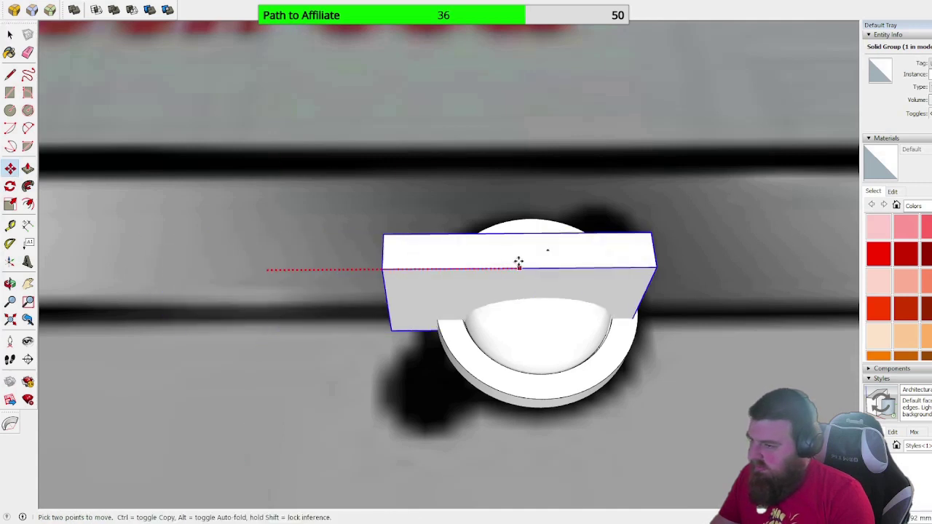
pyautogui.click(546, 249)
pyautogui.scroll(3, 692, 248)
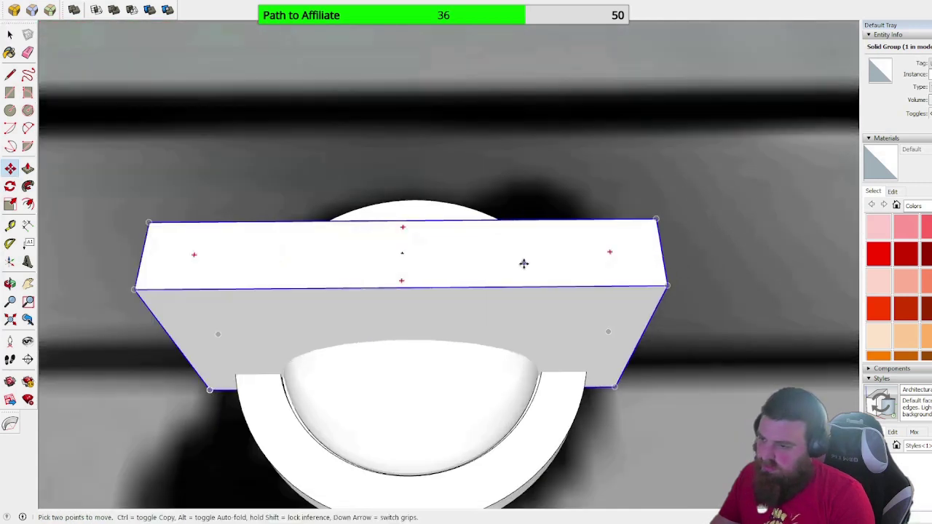
# Step: Rotate the box about its vertical centre axis to the diagonal direction of the slot in the reference screws
pyautogui.scroll(-3, 608, 252)
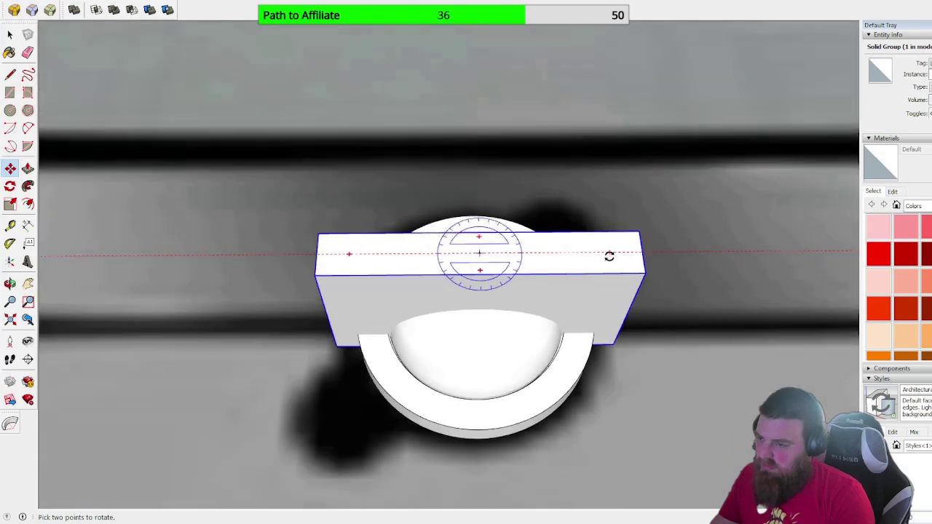
pyautogui.click(609, 253)
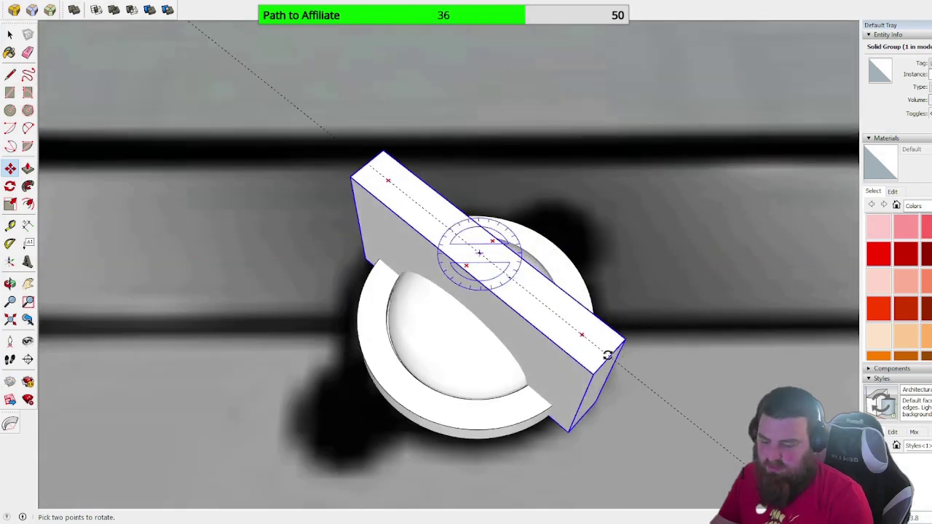
pyautogui.press('Escape')
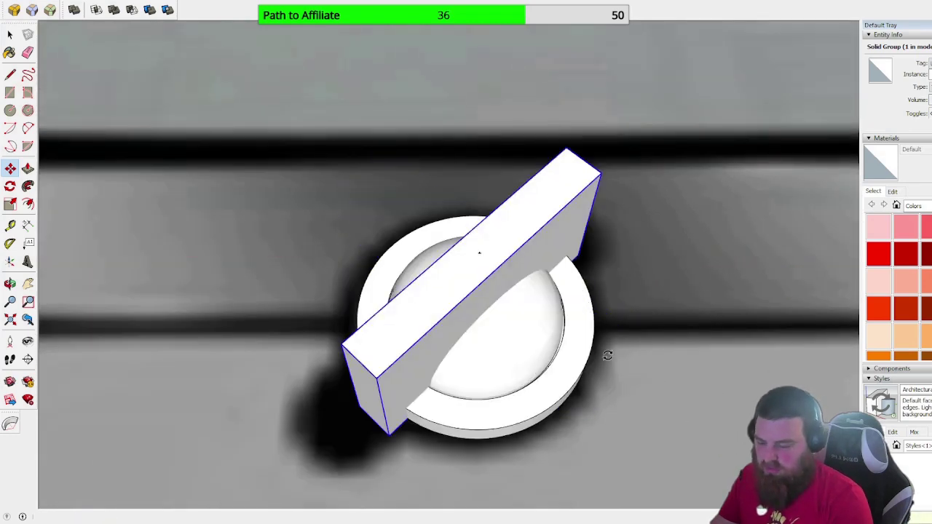
pyautogui.press('Return')
pyautogui.moveTo(507, 319)
pyautogui.mouseDown(button='middle')
pyautogui.moveTo(512, 440)
pyautogui.moveTo(251, 319)
pyautogui.mouseUp(button='middle')
pyautogui.scroll(-3, 250, 319)
pyautogui.scroll(3, 288, 305)
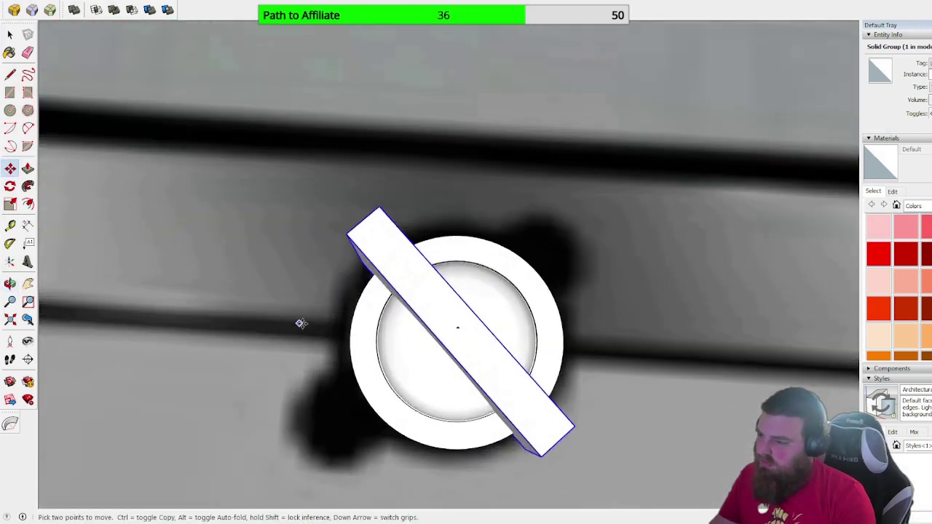
# Step: Raise the rotated box vertically until its underside is level with the top of the ring
pyautogui.click(10, 35)
pyautogui.moveTo(281, 219); pyautogui.dragTo(313, 80, button='middle')
pyautogui.scroll(3, 539, 459)
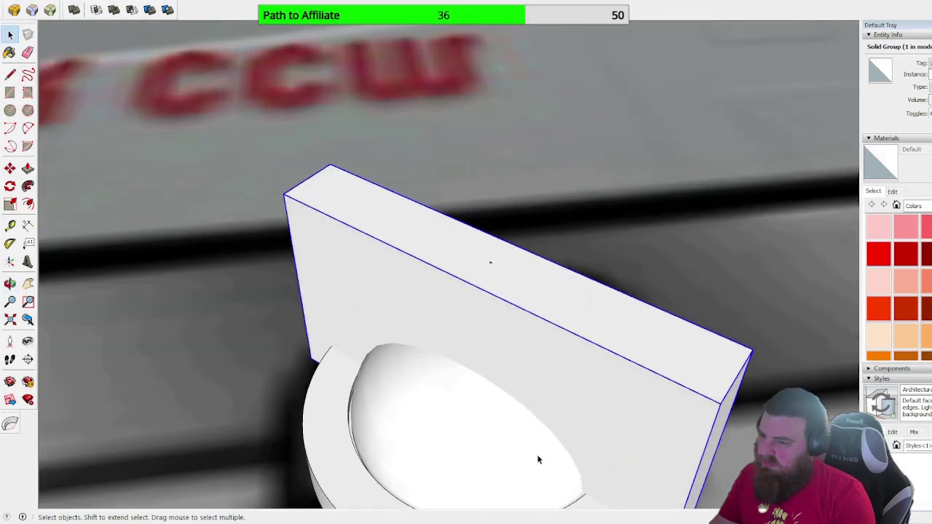
pyautogui.moveTo(342, 299); pyautogui.dragTo(325, 243, button='middle')
pyautogui.scroll(-5, 325, 249)
pyautogui.scroll(4, 328, 295)
pyautogui.press('m')
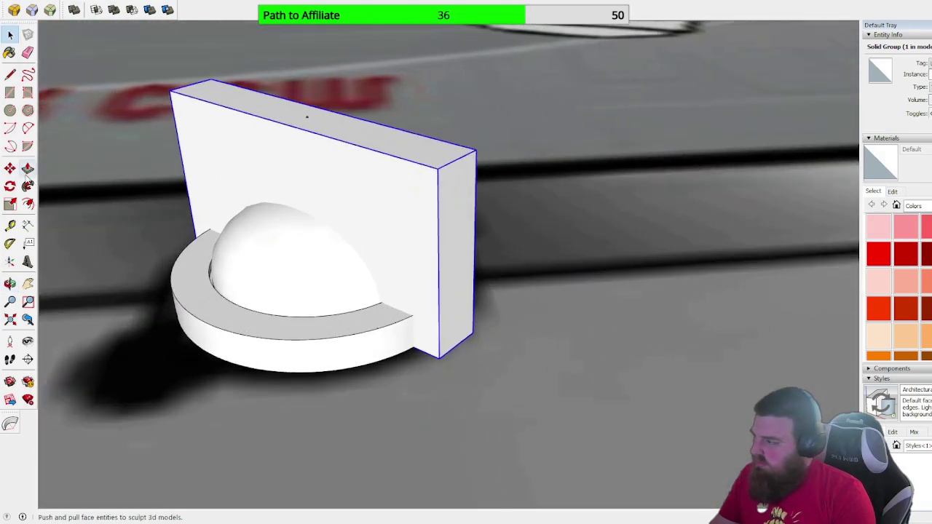
pyautogui.click(439, 358)
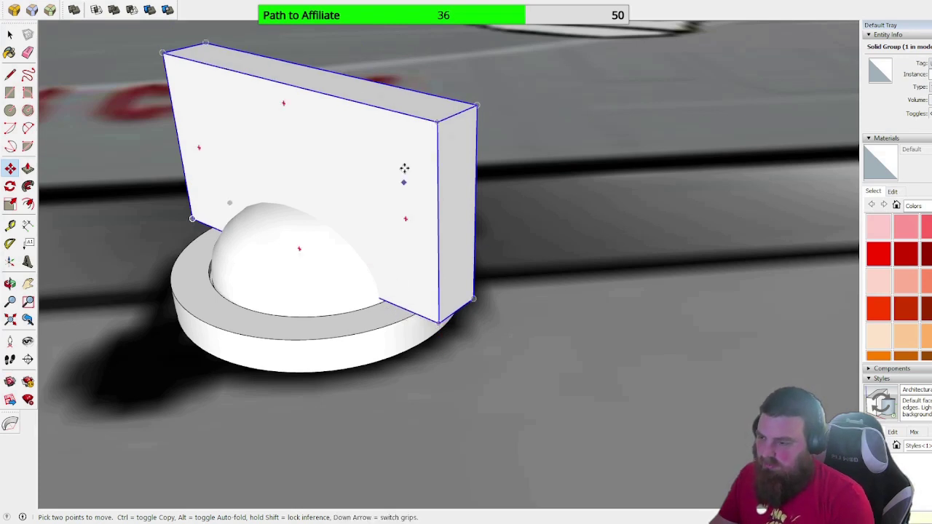
# Step: Subtract the box from the domed screw head to cut the diagonal slot
pyautogui.moveTo(404, 166); pyautogui.dragTo(366, 188, button='middle')
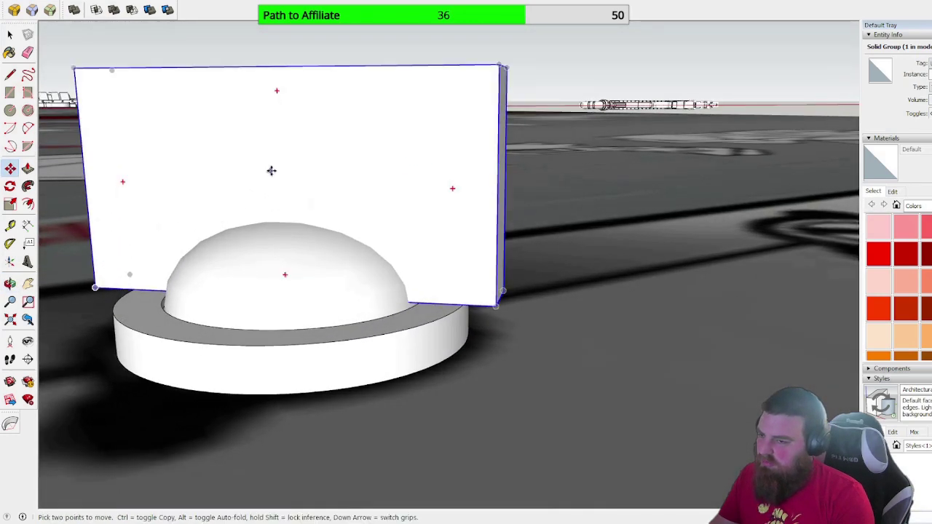
pyautogui.scroll(-2, 409, 190)
pyautogui.moveTo(487, 148); pyautogui.dragTo(291, 166, button='middle')
pyautogui.scroll(3, 311, 199)
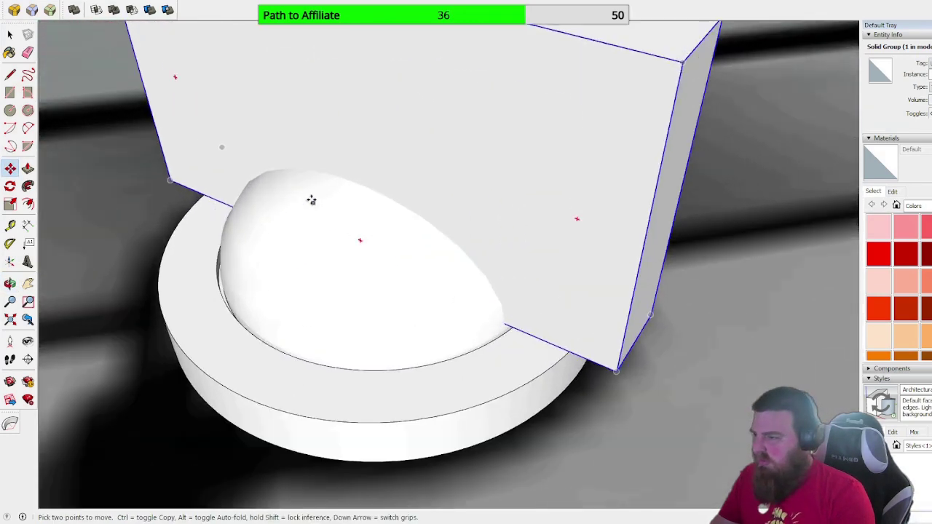
pyautogui.moveTo(311, 200); pyautogui.dragTo(349, 303, button='middle')
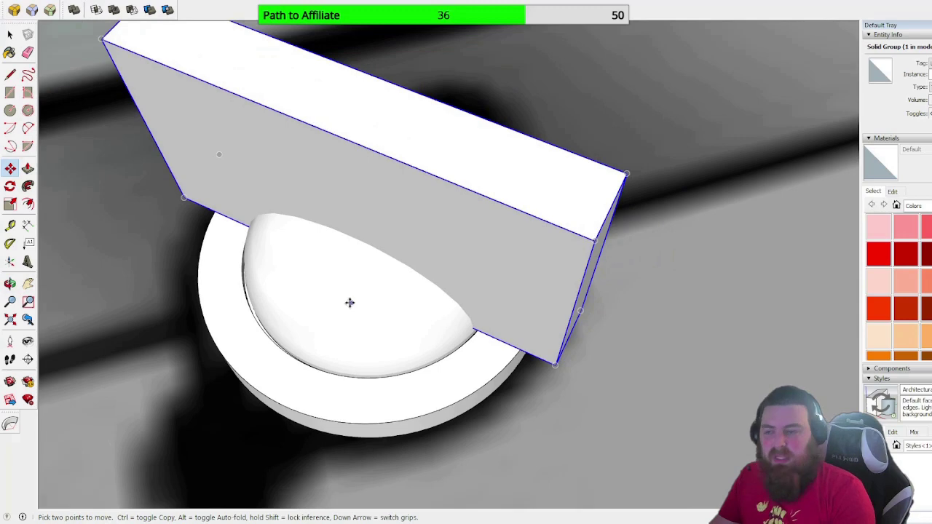
pyautogui.click(132, 10)
pyautogui.click(384, 312)
pyautogui.scroll(-6, 315, 289)
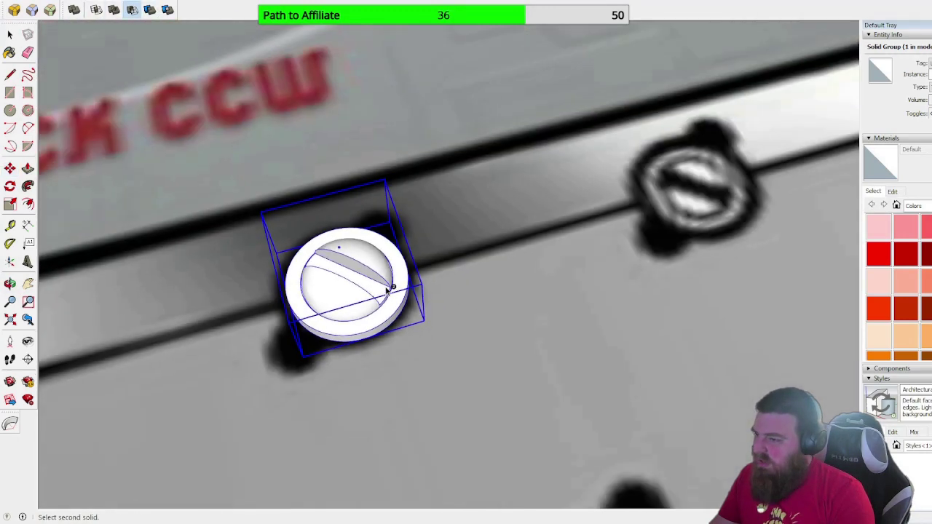
# Step: Examine the slotted dome from above and at an angle against the reference screws
pyautogui.moveTo(387, 292); pyautogui.dragTo(255, 387, button='middle')
pyautogui.scroll(3, 246, 365)
pyautogui.press('space')
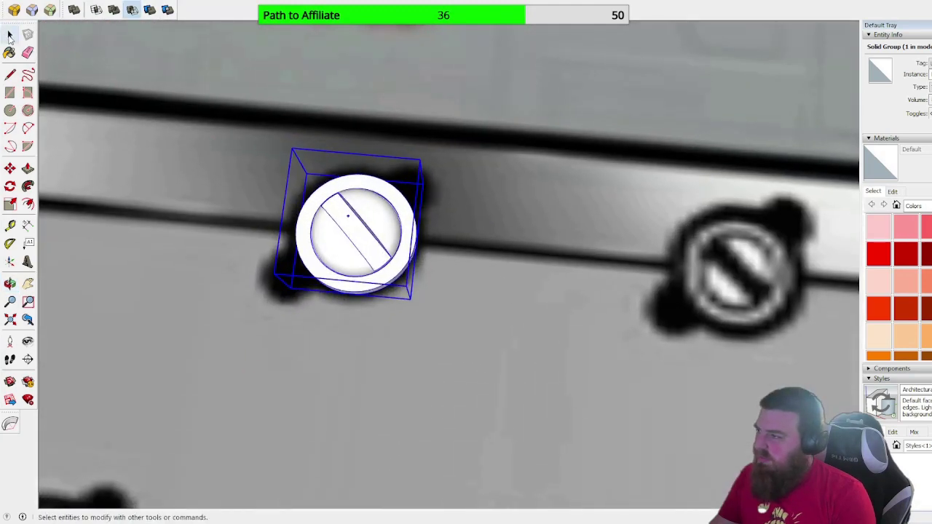
pyautogui.click(411, 335)
pyautogui.click(362, 223)
pyautogui.scroll(2, 359, 224)
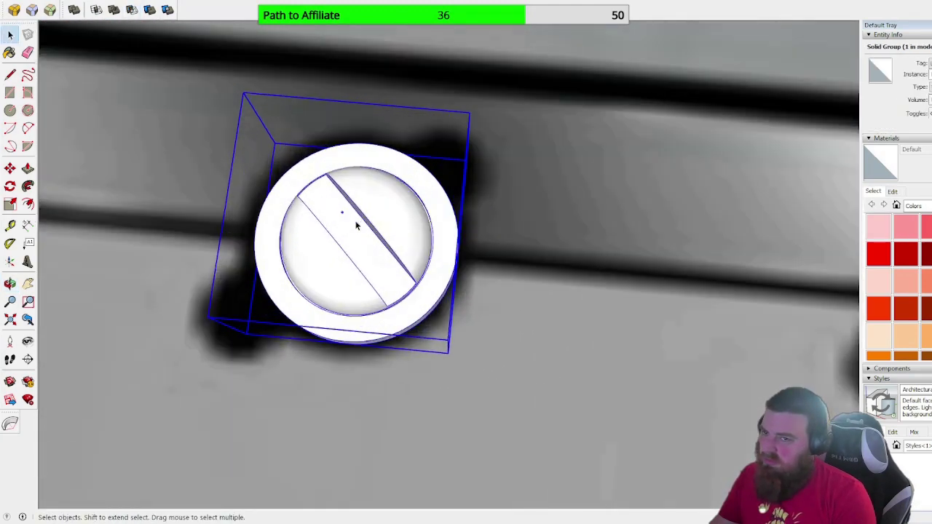
pyautogui.scroll(-5, 370, 279)
pyautogui.moveTo(477, 229); pyautogui.dragTo(543, 116, button='middle')
pyautogui.scroll(5, 333, 328)
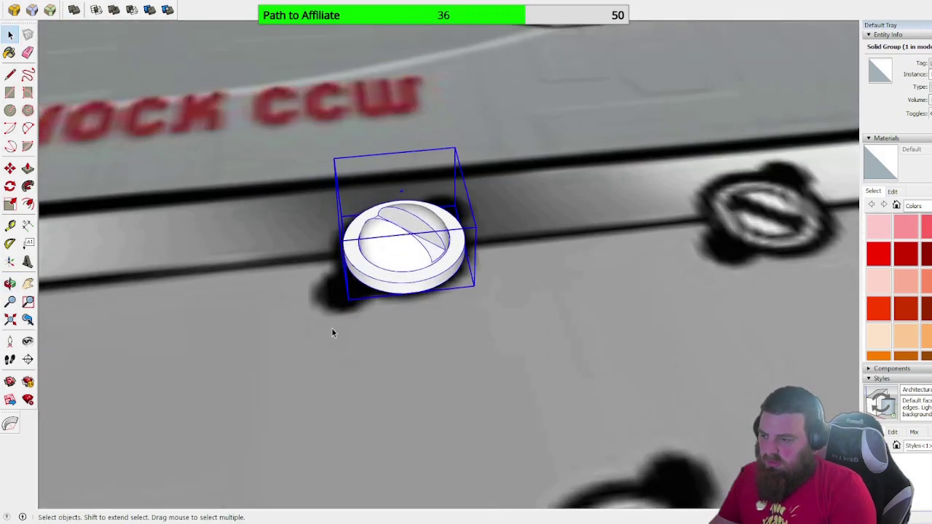
pyautogui.doubleClick(410, 227)
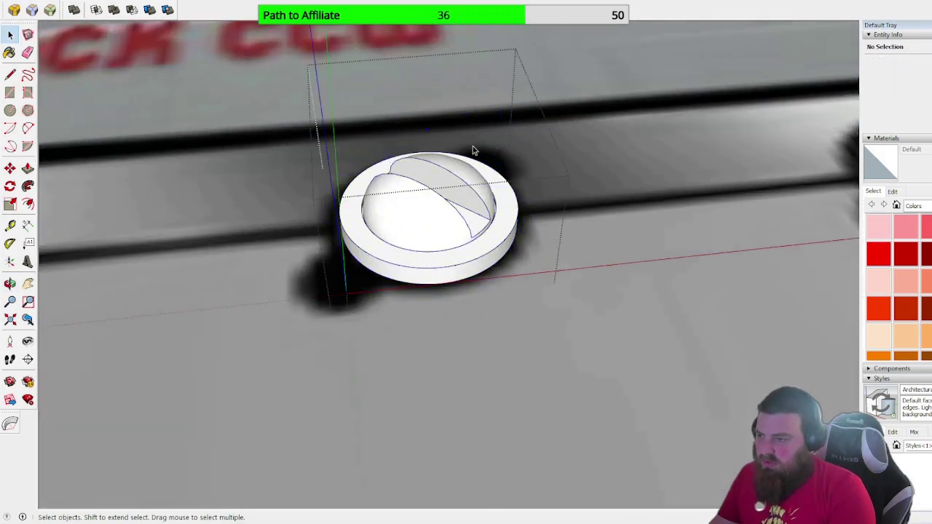
pyautogui.click(413, 345)
pyautogui.scroll(-5, 392, 136)
pyautogui.moveTo(397, 139); pyautogui.dragTo(468, 119, button='middle')
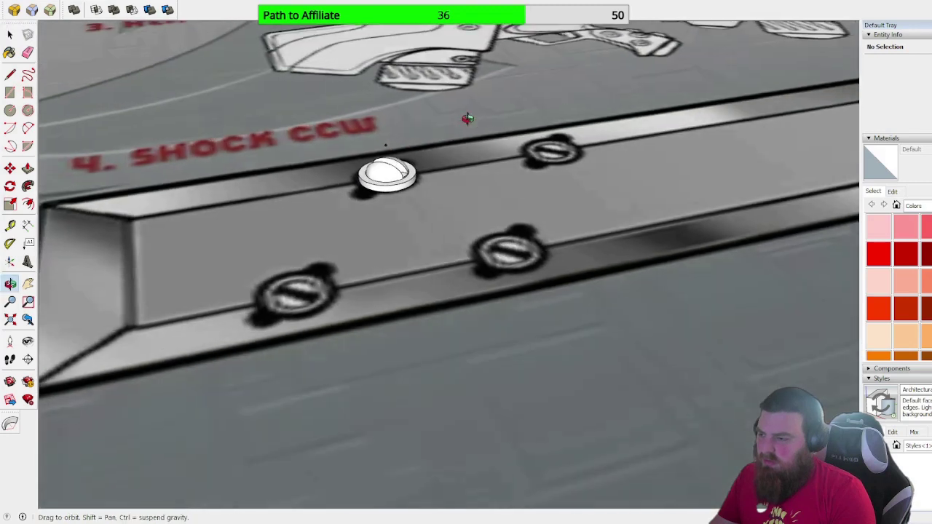
# Step: Open the screw group, copy the circular bottom face of the ring with its edges, and close the group
pyautogui.scroll(3, 377, 195)
pyautogui.scroll(2, 377, 195)
pyautogui.doubleClick(427, 205)
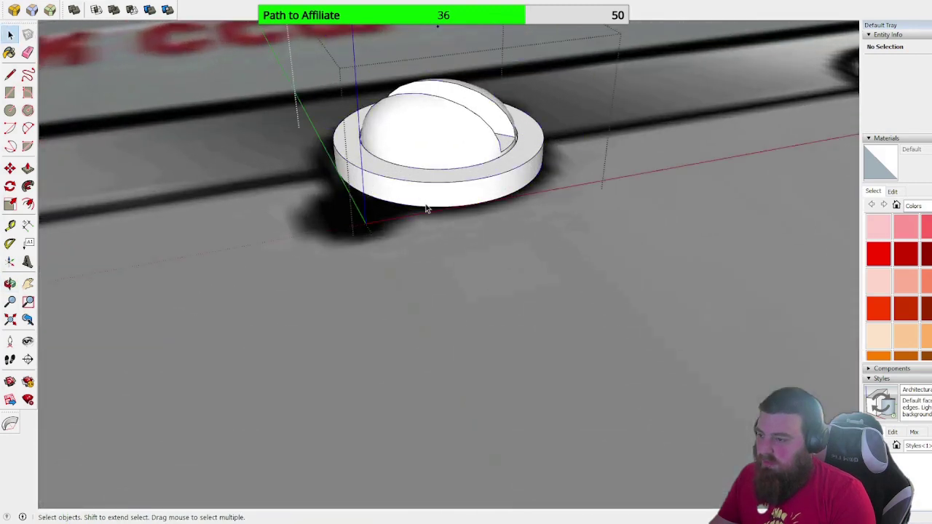
pyautogui.moveTo(431, 335); pyautogui.dragTo(443, 255, button='middle')
pyautogui.press('h')
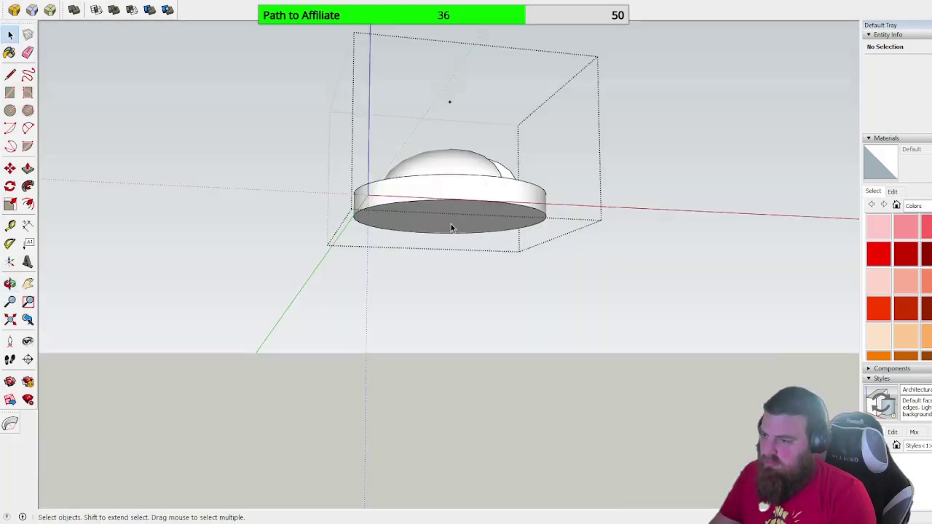
pyautogui.click(448, 224)
pyautogui.click(660, 200)
# Step: Paste the copied disc beside the screw and move it by its edge so it lies directly beneath the ring
pyautogui.moveTo(648, 196); pyautogui.dragTo(503, 313, button='middle')
pyautogui.scroll(-2, 410, 256)
pyautogui.scroll(-2, 410, 373)
pyautogui.scroll(-3, 410, 375)
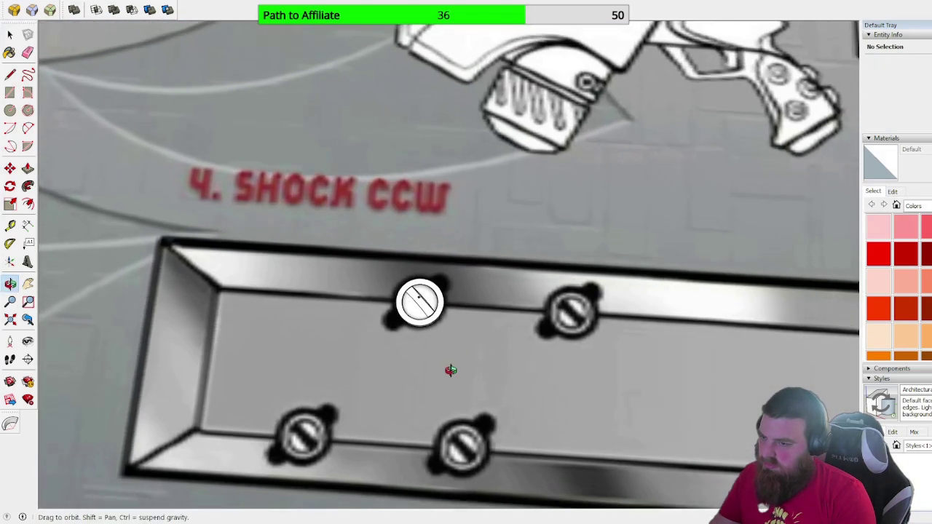
pyautogui.scroll(4, 438, 273)
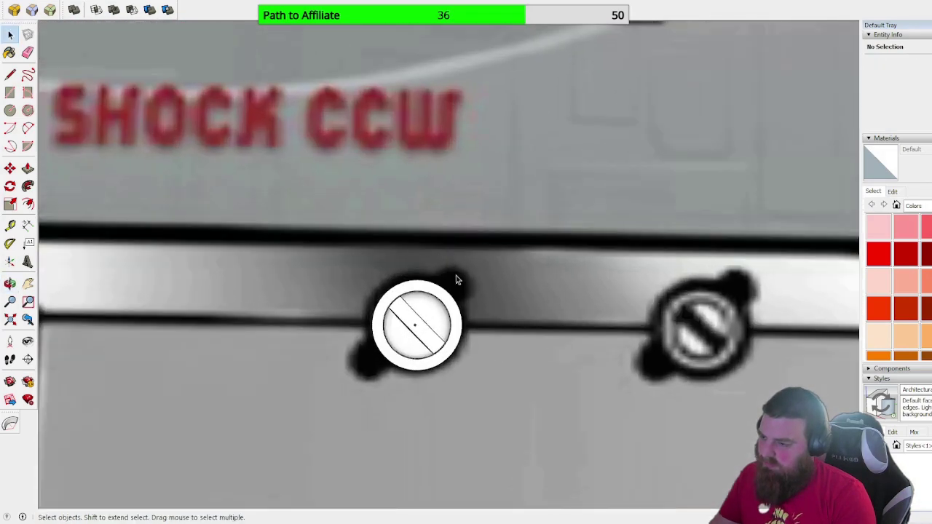
pyautogui.scroll(2, 403, 315)
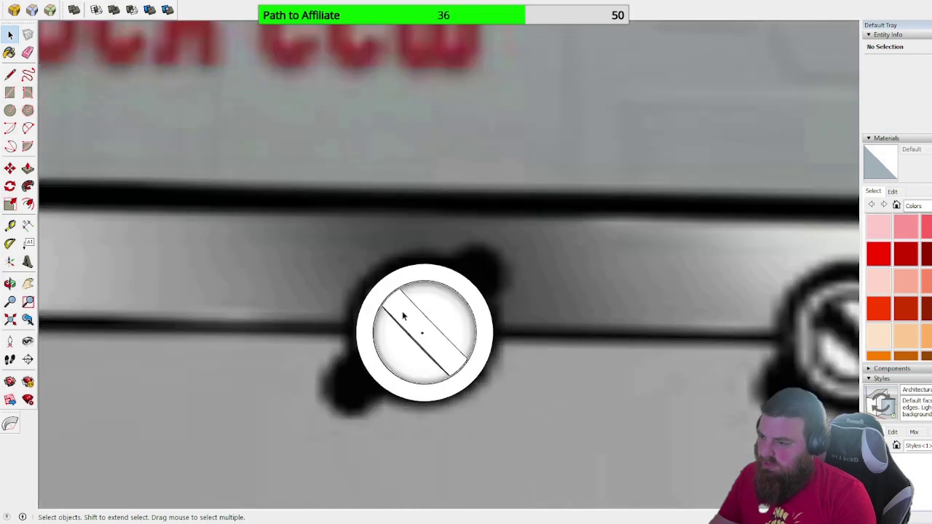
pyautogui.hotkey('ctrl', 'v')
pyautogui.click(177, 377)
pyautogui.press('m')
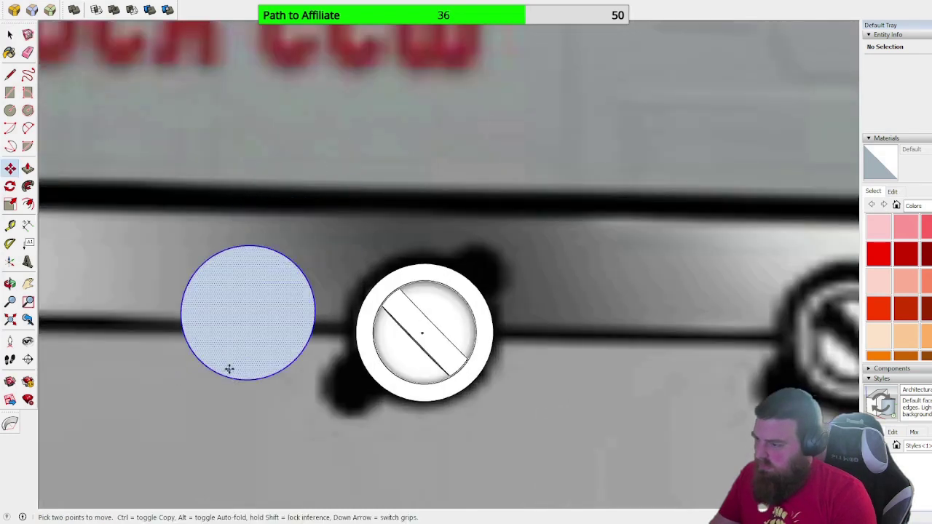
pyautogui.moveTo(229, 370); pyautogui.dragTo(254, 385, button='middle')
pyautogui.click(228, 378)
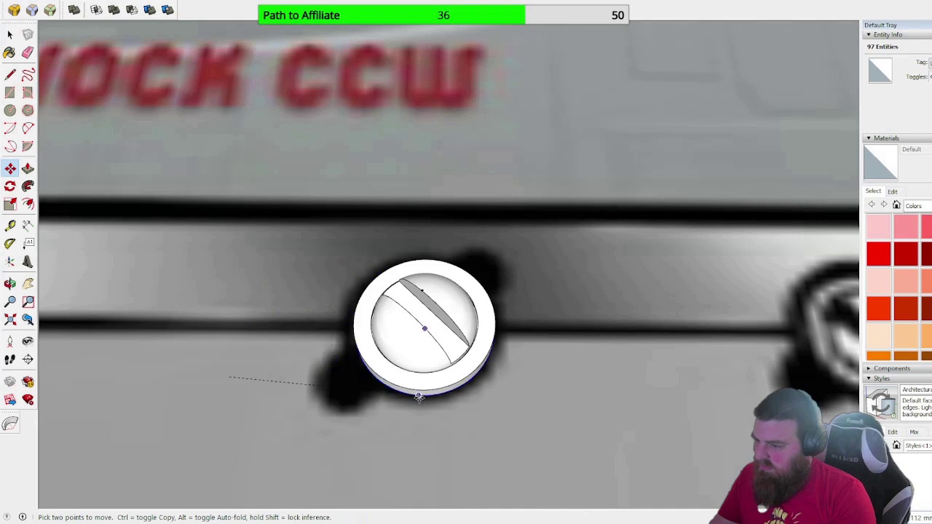
pyautogui.click(419, 396)
# Step: Scale the disc up uniformly about its centre so it projects slightly beyond the ring, and make it a group
pyautogui.scroll(3, 419, 398)
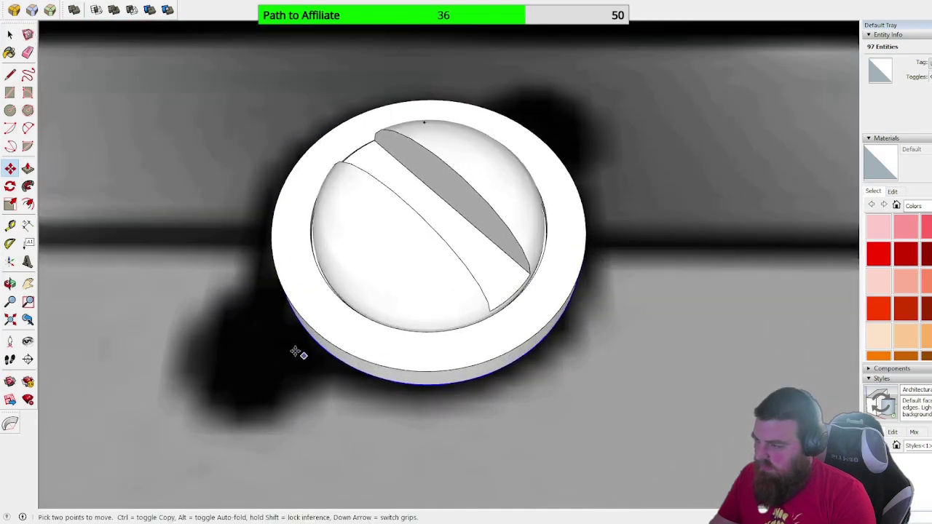
pyautogui.click(10, 204)
pyautogui.keyDown('ctrl'); pyautogui.moveTo(570, 119); pyautogui.dragTo(587, 108); pyautogui.keyUp('ctrl')
pyautogui.moveTo(430, 268); pyautogui.dragTo(379, 297, button='middle')
pyautogui.scroll(-3, 664, 267)
pyautogui.scroll(4, 414, 375)
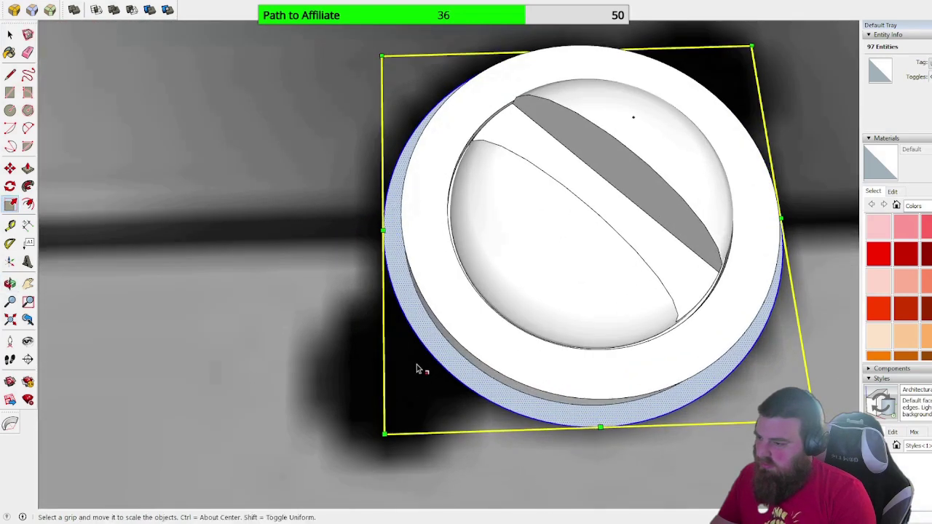
pyautogui.scroll(-2, 379, 284)
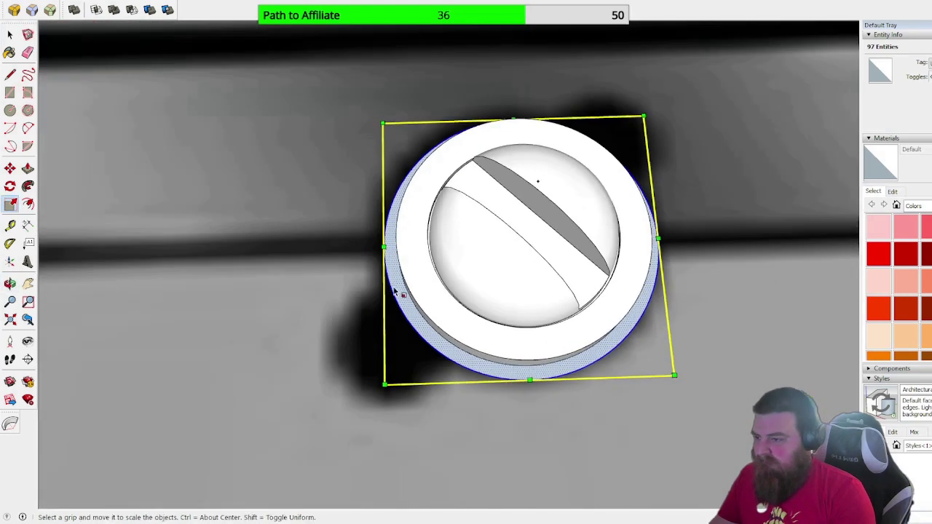
pyautogui.click(434, 379)
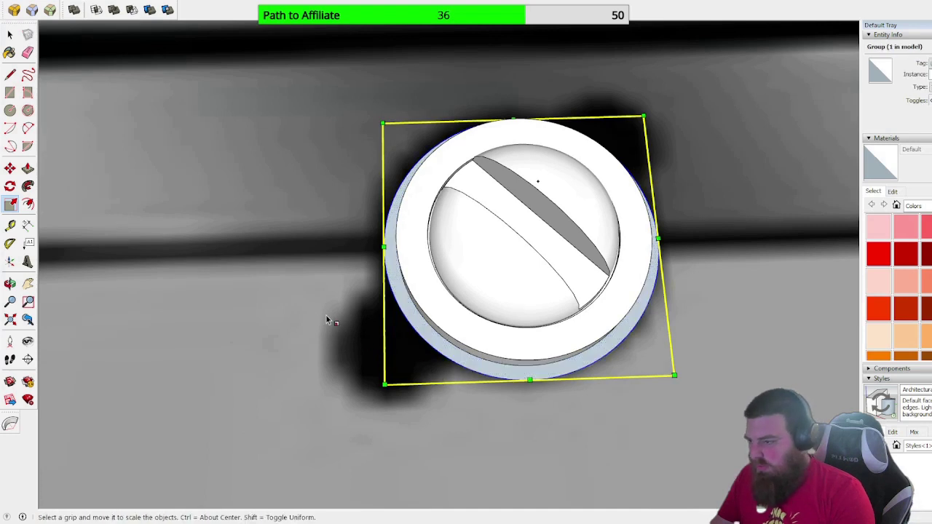
# Step: Rotate the disc group in place so its bounding box lines up with the diagonal slot
pyautogui.click(10, 33)
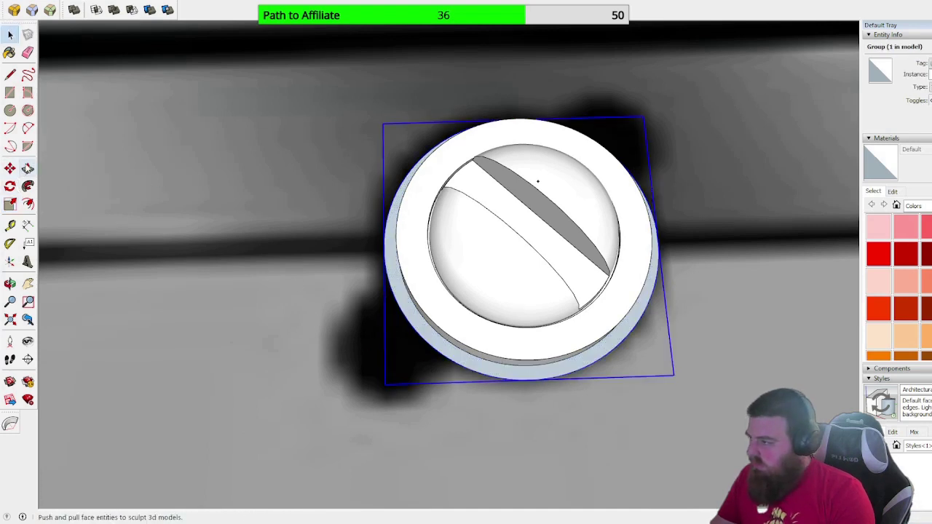
pyautogui.click(10, 169)
pyautogui.click(531, 355)
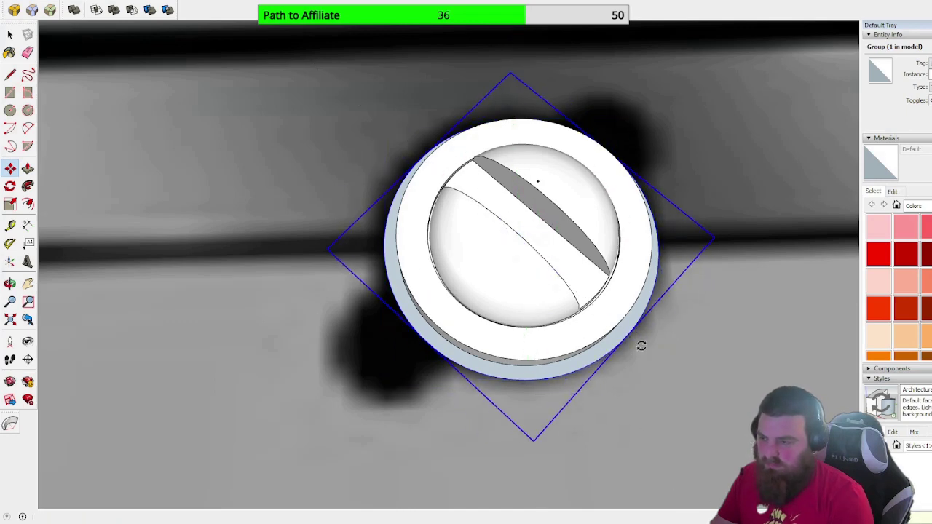
pyautogui.click(10, 34)
pyautogui.doubleClick(509, 364)
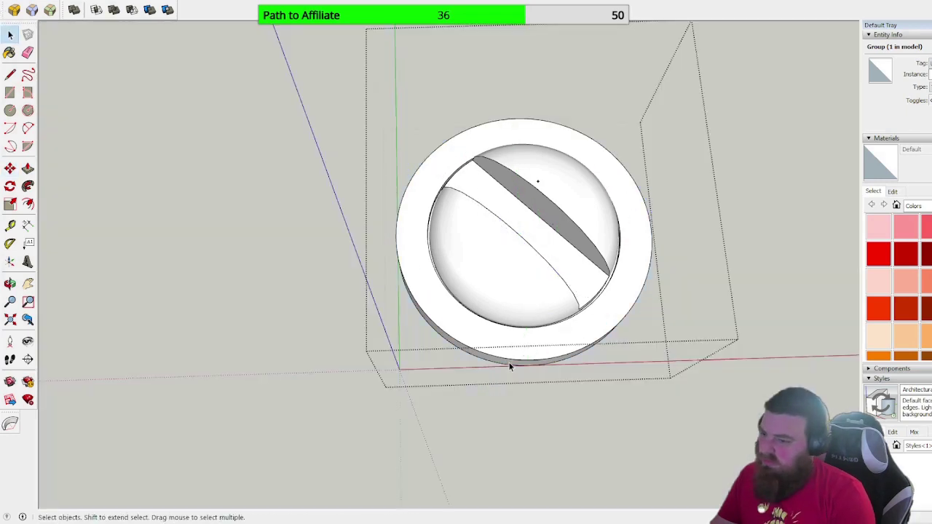
pyautogui.click(467, 380)
pyautogui.doubleClick(530, 378)
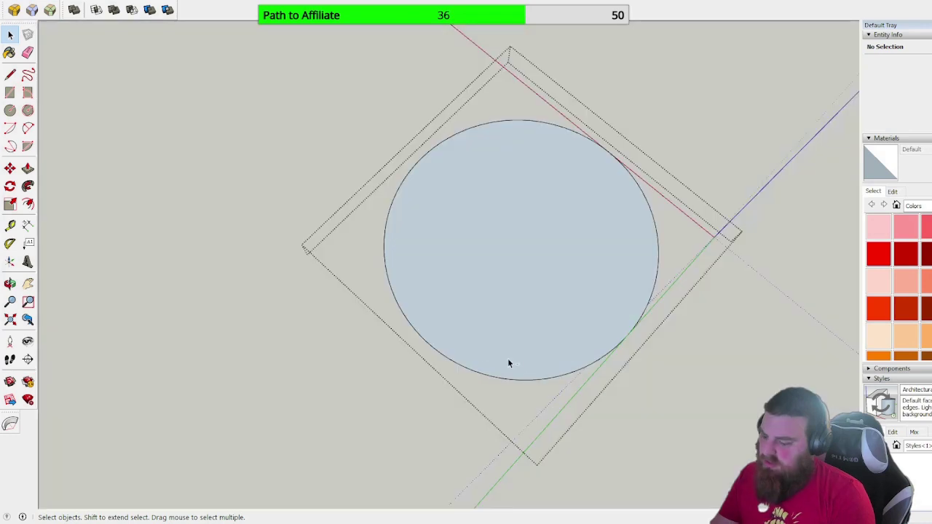
pyautogui.moveTo(507, 358); pyautogui.dragTo(323, 383, button='middle')
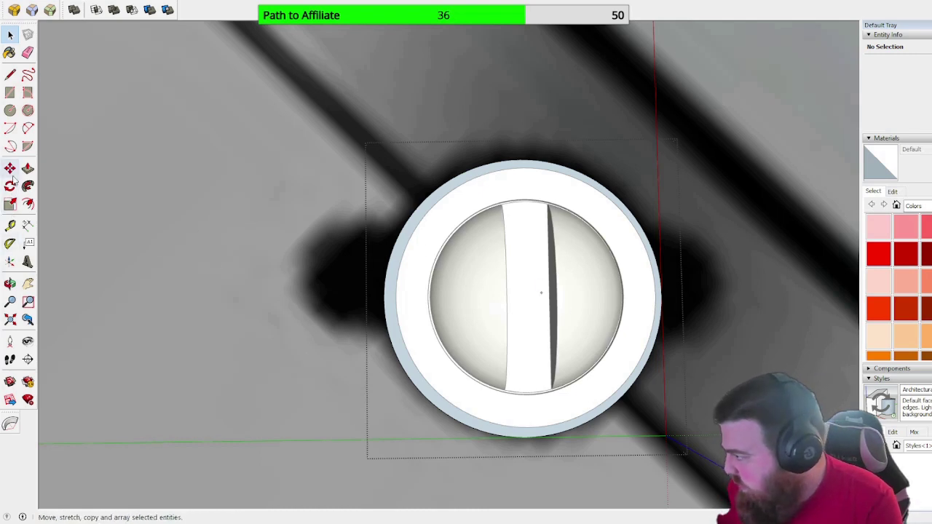
pyautogui.click(10, 93)
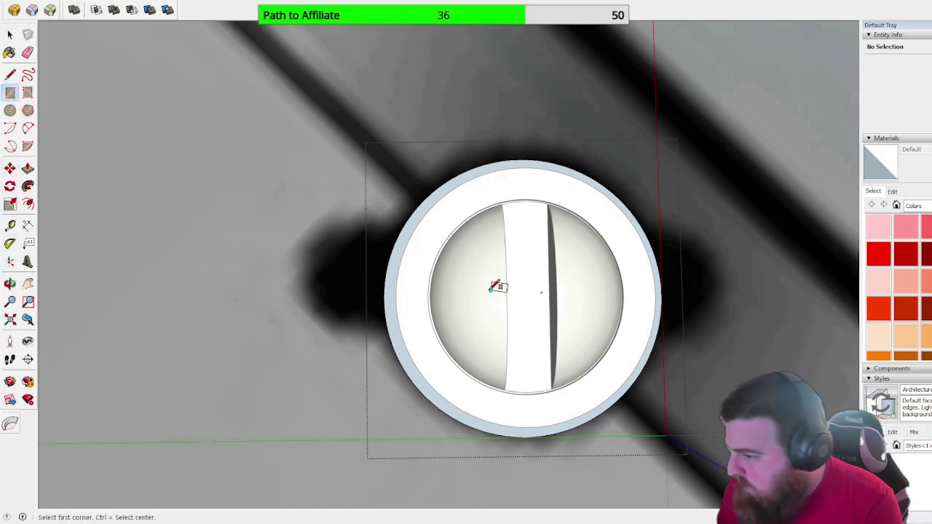
pyautogui.click(541, 292)
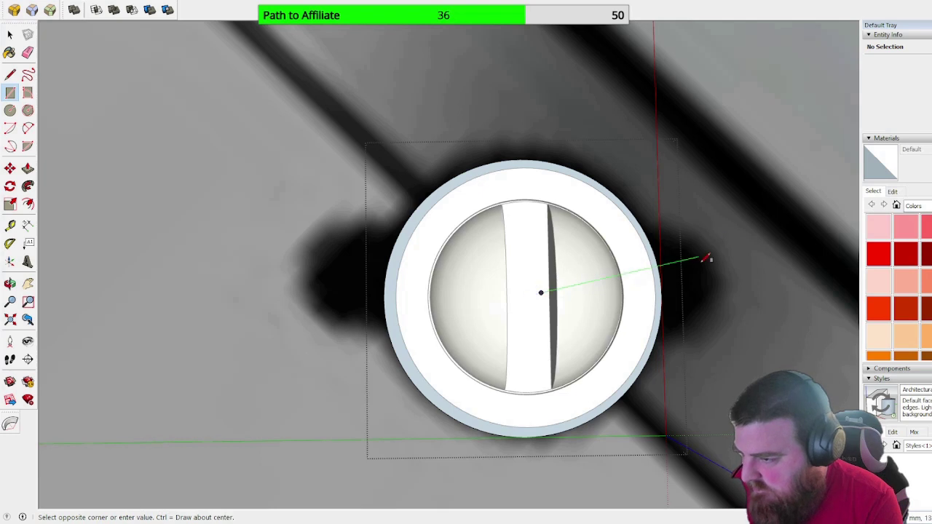
pyautogui.moveTo(723, 298); pyautogui.dragTo(720, 267, button='middle')
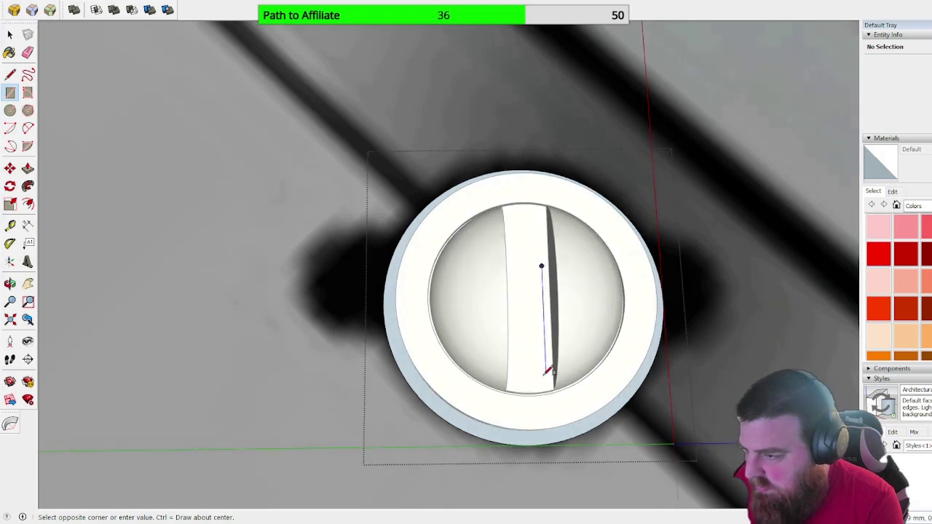
pyautogui.moveTo(553, 319); pyautogui.dragTo(666, 191, button='middle')
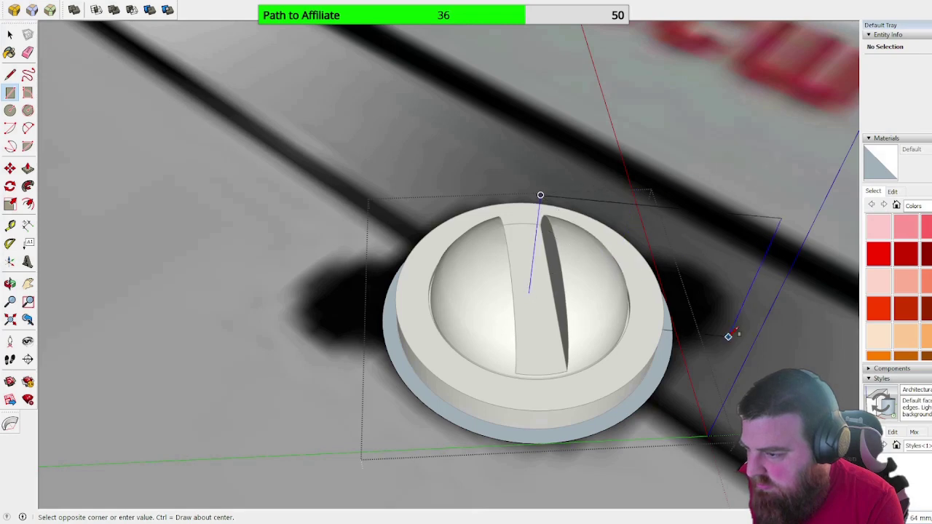
pyautogui.moveTo(728, 333); pyautogui.dragTo(609, 449, button='middle')
pyautogui.scroll(1, 609, 449)
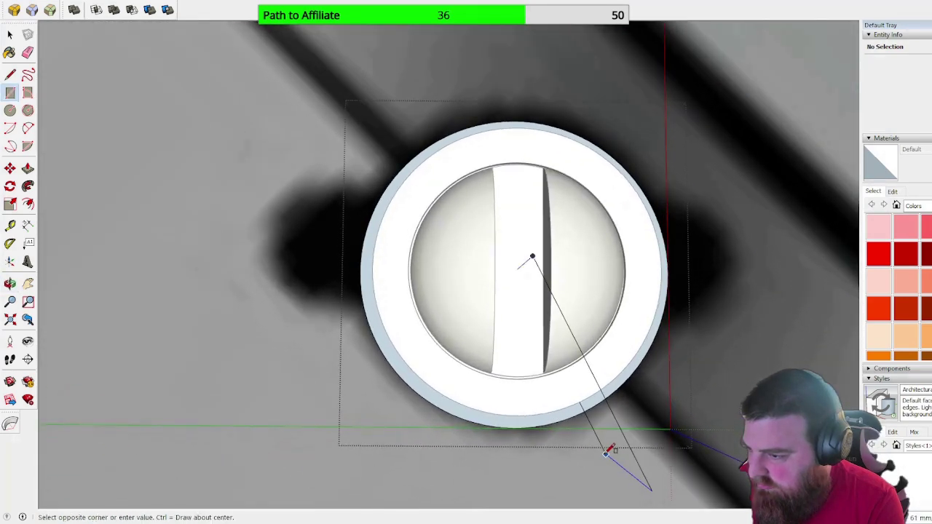
pyautogui.scroll(-4, 445, 410)
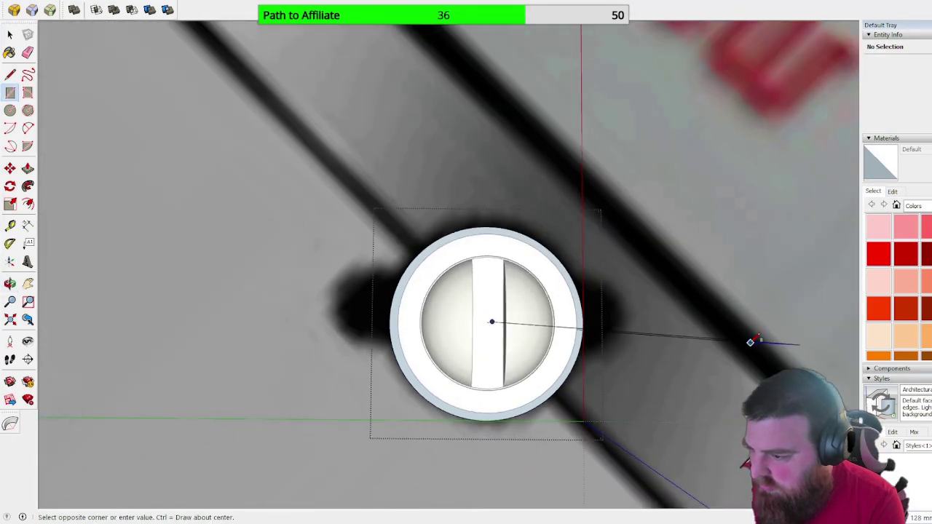
pyautogui.press('ctrl')
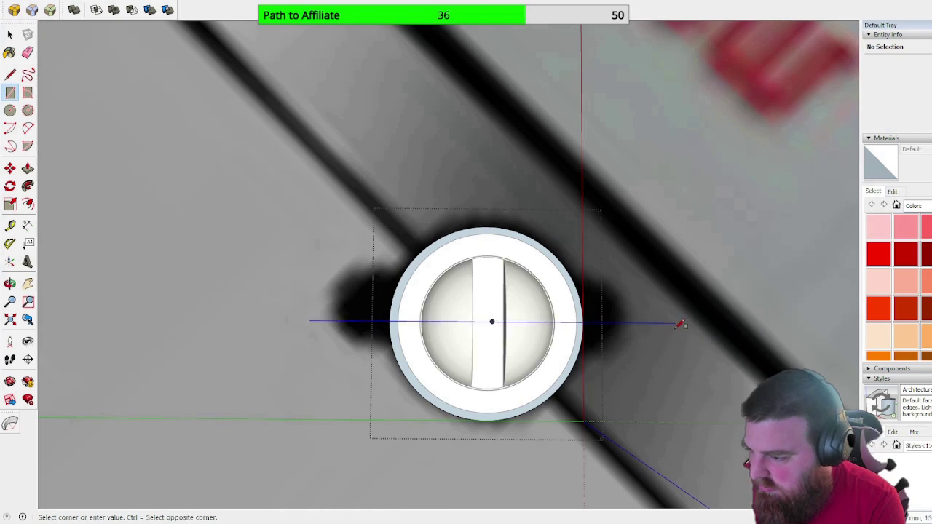
pyautogui.press('ctrl')
pyautogui.press('ctrl')
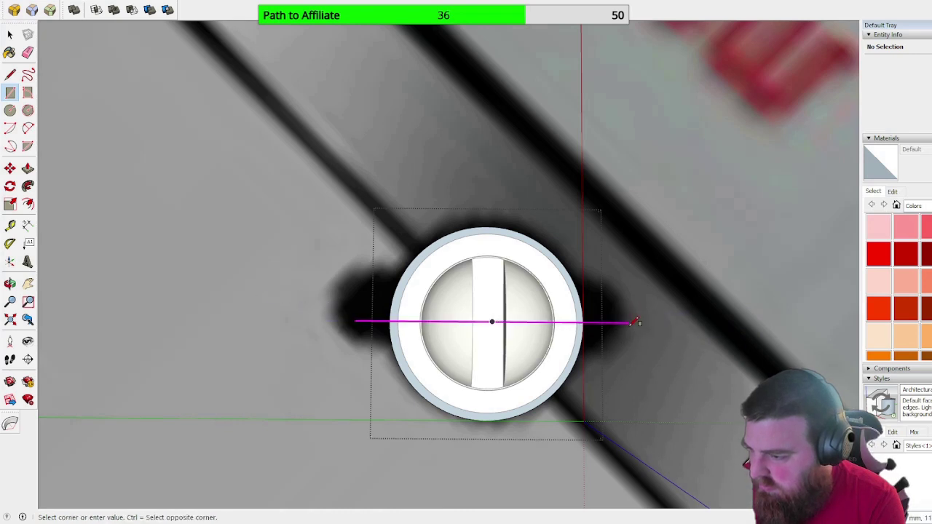
pyautogui.keyDown('shift'); pyautogui.moveTo(639, 314); pyautogui.dragTo(630, 228, button='middle'); pyautogui.keyUp('shift')
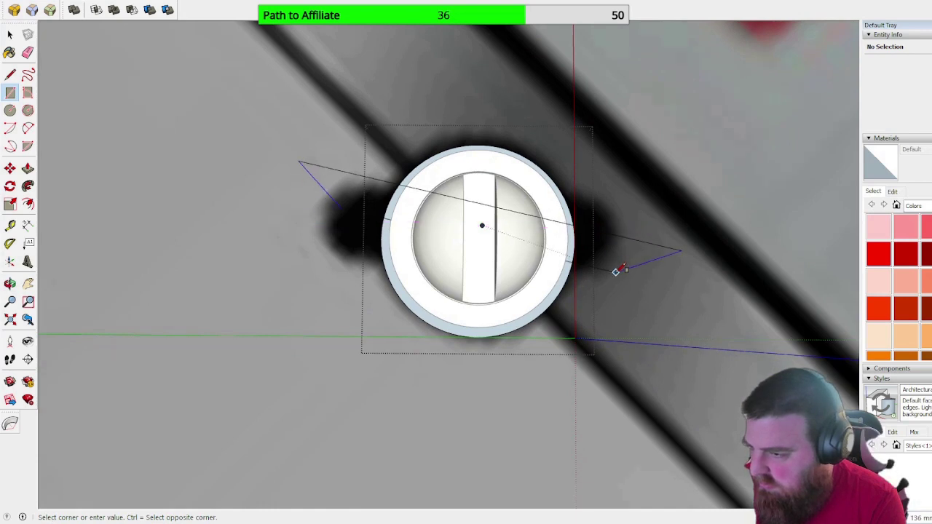
pyautogui.moveTo(616, 270); pyautogui.dragTo(622, 142, button='middle')
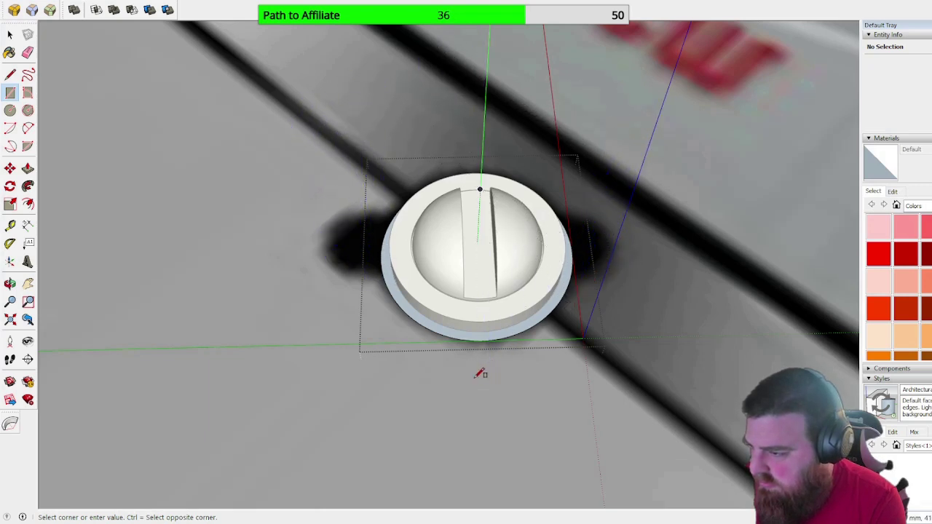
pyautogui.scroll(4, 357, 235)
pyautogui.moveTo(358, 235); pyautogui.dragTo(387, 357, button='middle')
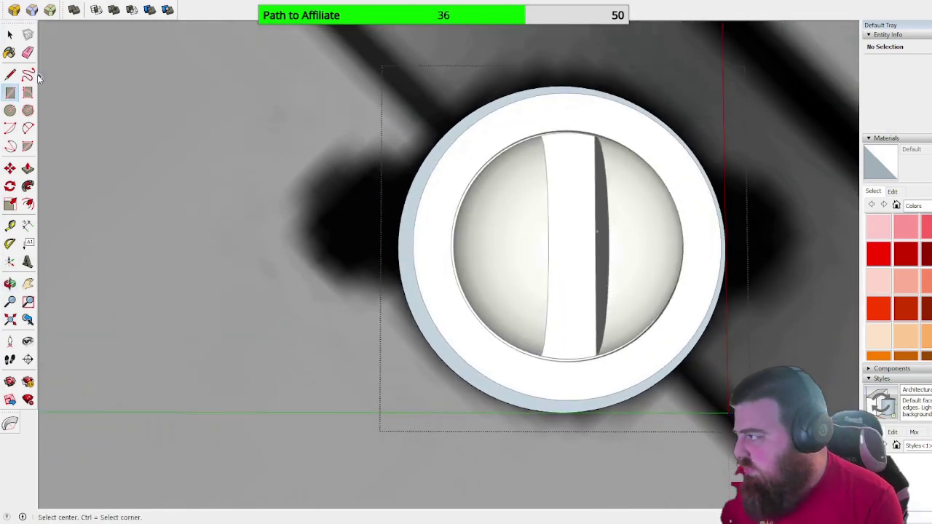
# Step: Close the disc group, hide the screw head group, and reopen the disc group for editing with all its geometry selected
pyautogui.click(10, 35)
pyautogui.click(201, 328)
pyautogui.click(551, 221)
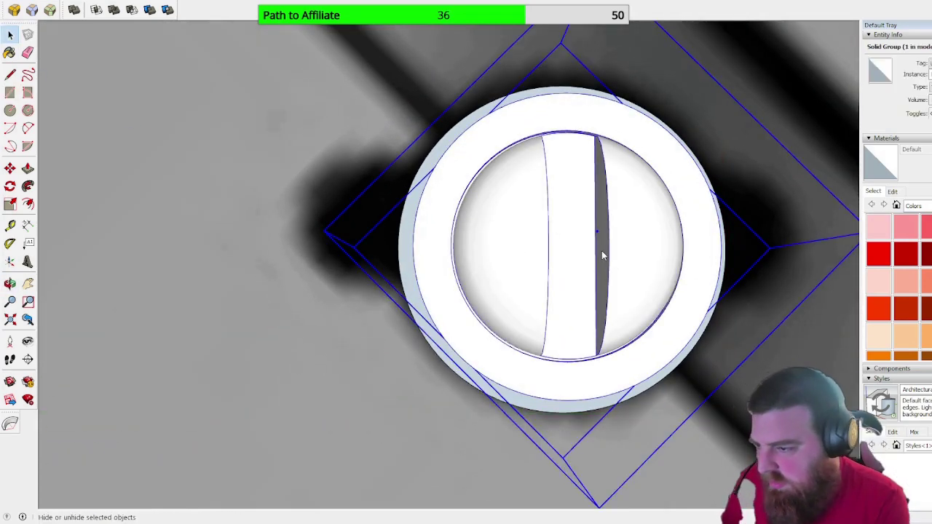
pyautogui.click(603, 255)
pyautogui.doubleClick(552, 201)
pyautogui.doubleClick(552, 201)
pyautogui.tripleClick(552, 199)
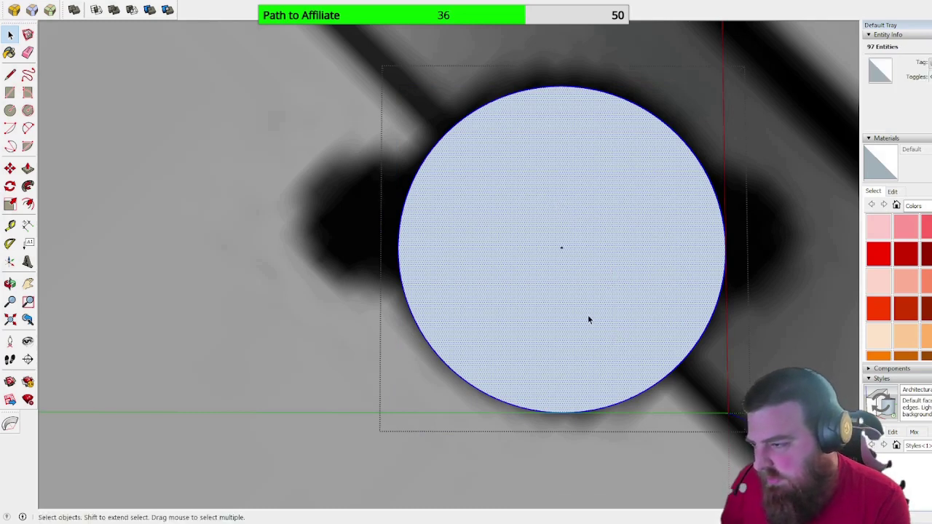
# Step: Draw a rectangle centred on the disc's centre, extending past both sides to cover the dark tabs in the reference image
pyautogui.scroll(-2, 435, 249)
pyautogui.scroll(2, 431, 247)
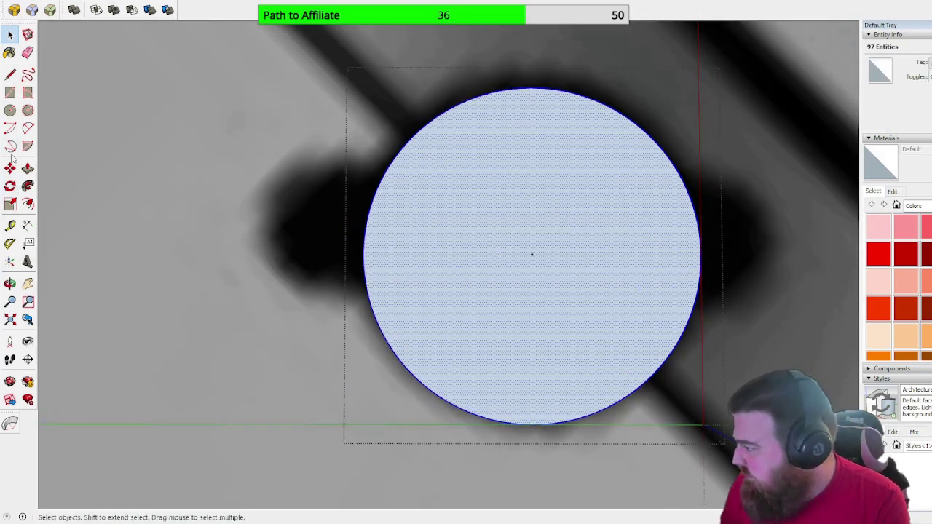
pyautogui.click(9, 92)
pyautogui.click(532, 253)
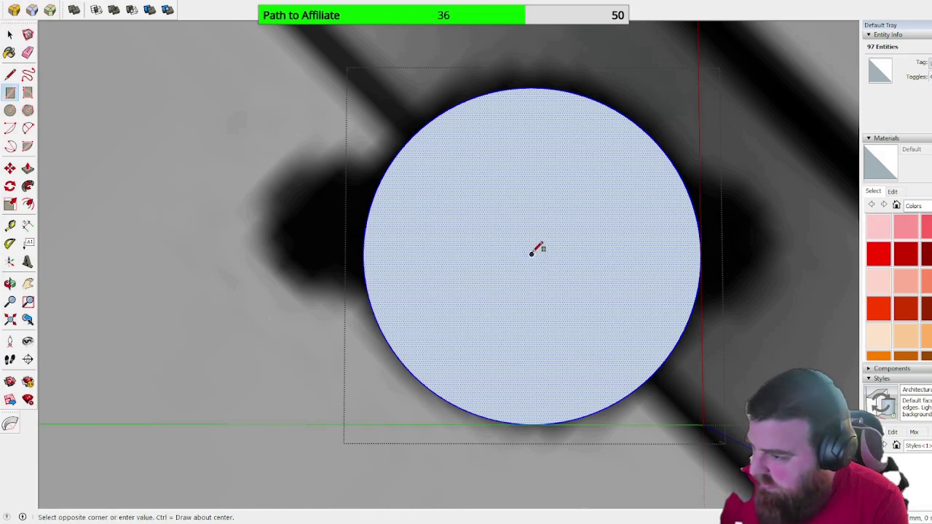
pyautogui.press('ctrl')
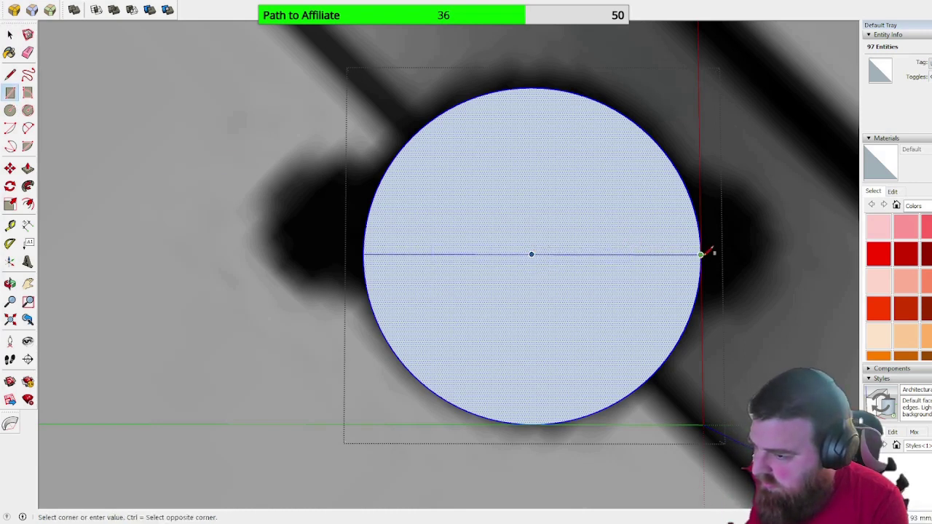
pyautogui.click(779, 201)
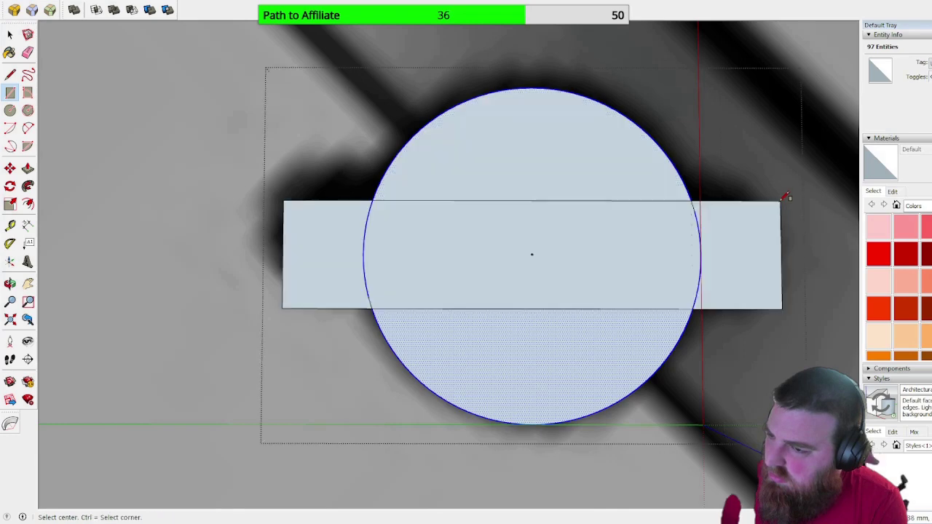
# Step: Round both corners of the rectangle's left end with tangent arcs from the end edge's midpoint, trimming the corners to form a semicircle
pyautogui.scroll(2, 346, 263)
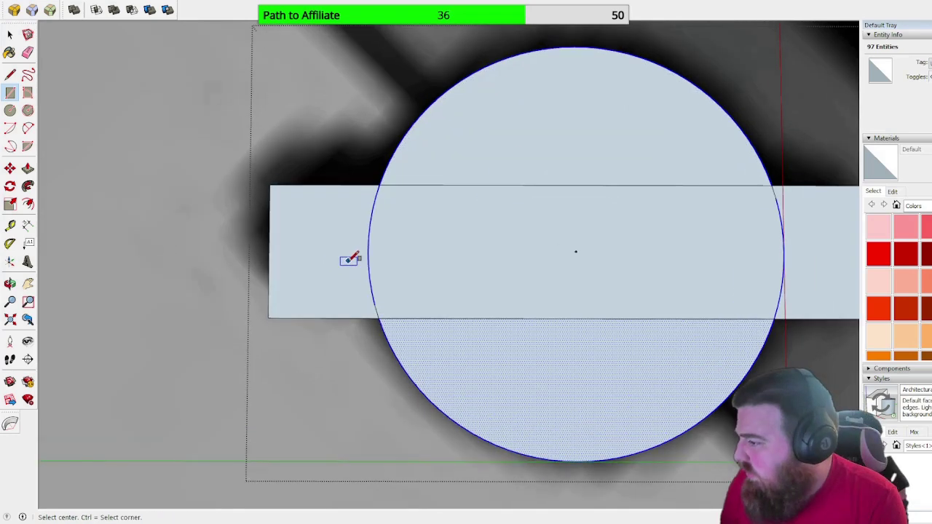
pyautogui.click(28, 128)
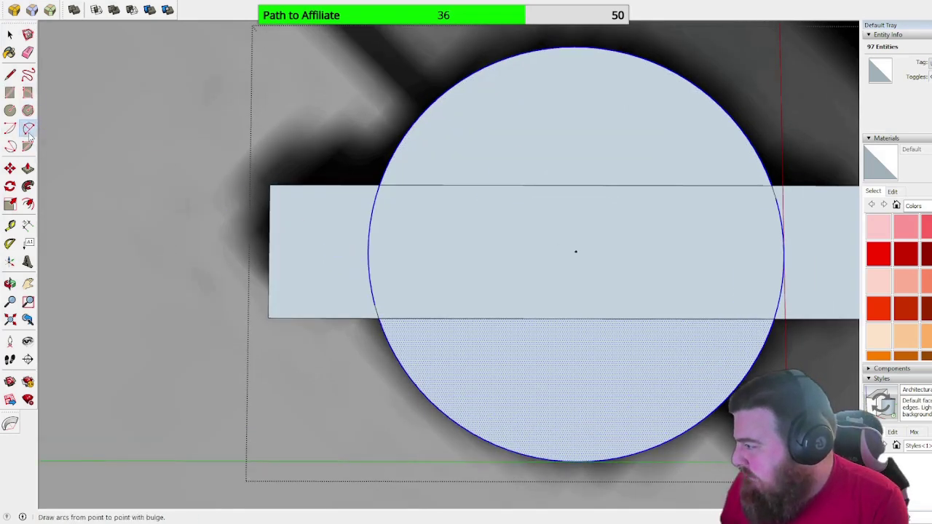
pyautogui.click(268, 251)
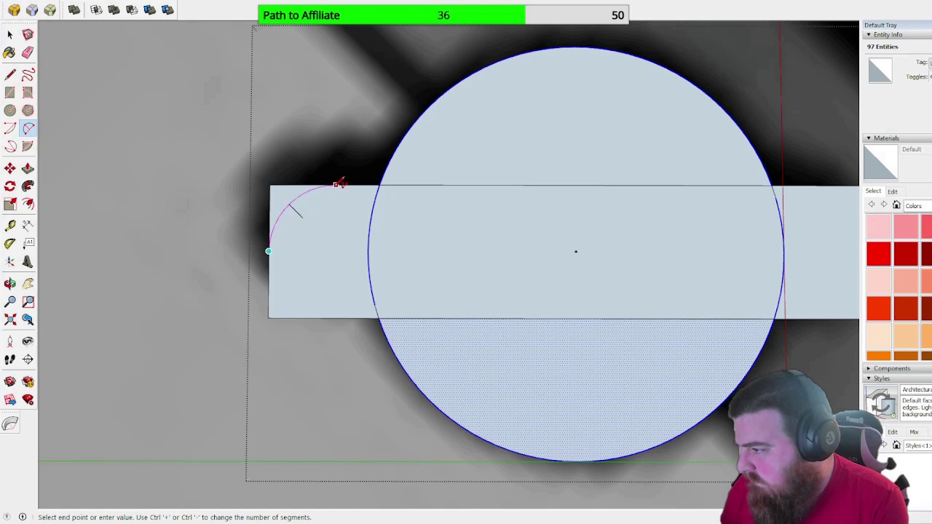
pyautogui.click(337, 184)
pyautogui.doubleClick(270, 250)
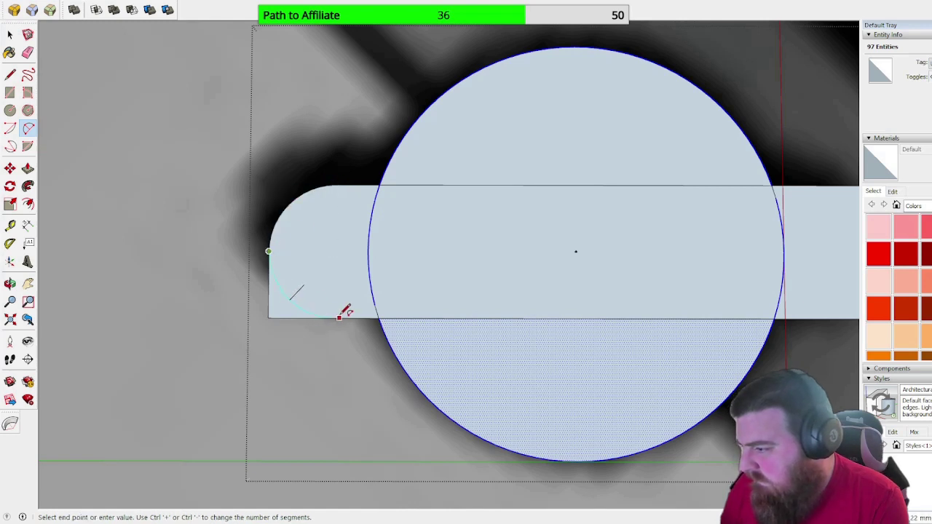
pyautogui.doubleClick(334, 319)
# Step: Round both corners of the rectangle's right end with matching tangent arcs from its midpoint so it becomes semicircular
pyautogui.scroll(-5, 152, 274)
pyautogui.scroll(5, 529, 252)
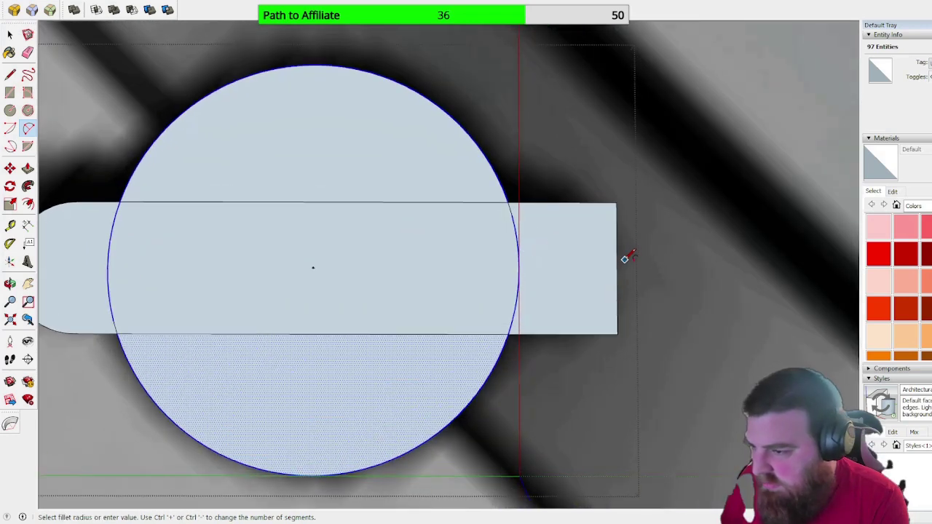
pyautogui.click(617, 268)
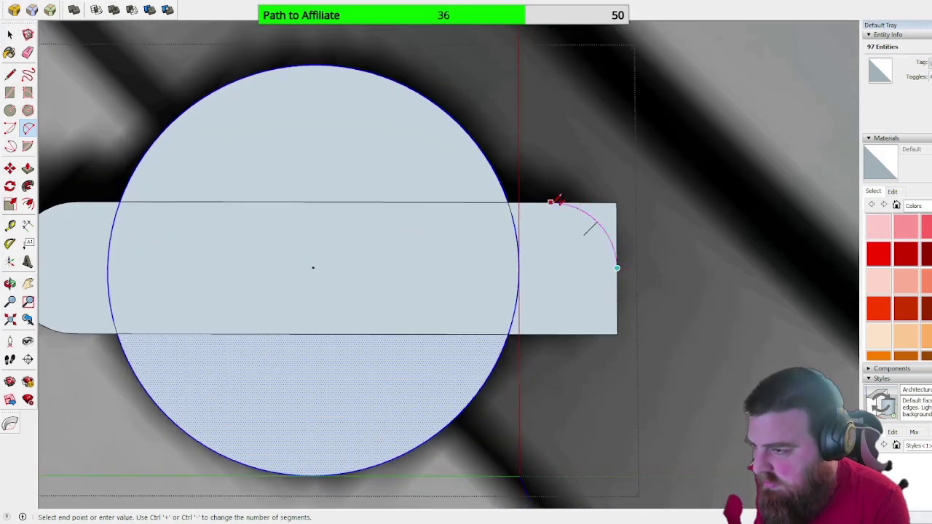
pyautogui.click(552, 202)
pyautogui.click(617, 268)
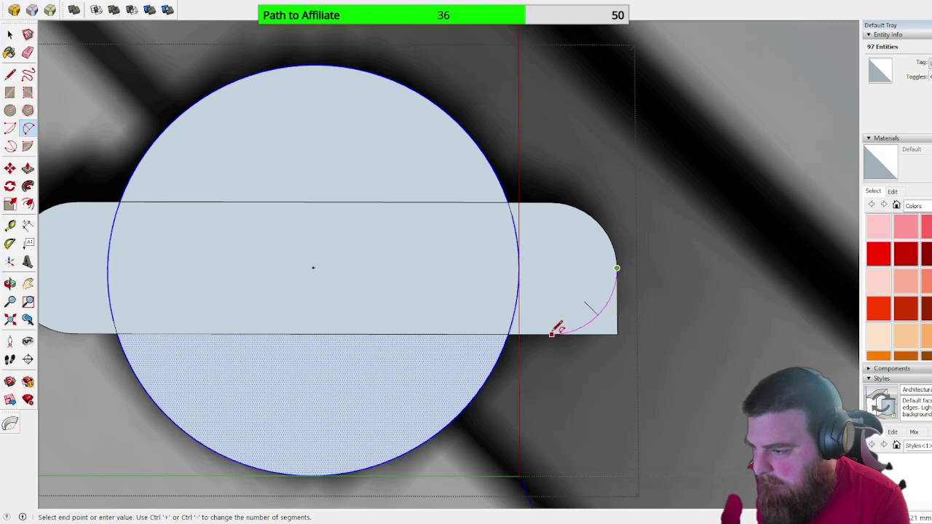
pyautogui.click(552, 333)
# Step: Erase the rectangle and circle edges inside the outline to merge the disc and its two tabs into a single face
pyautogui.scroll(-2, 634, 268)
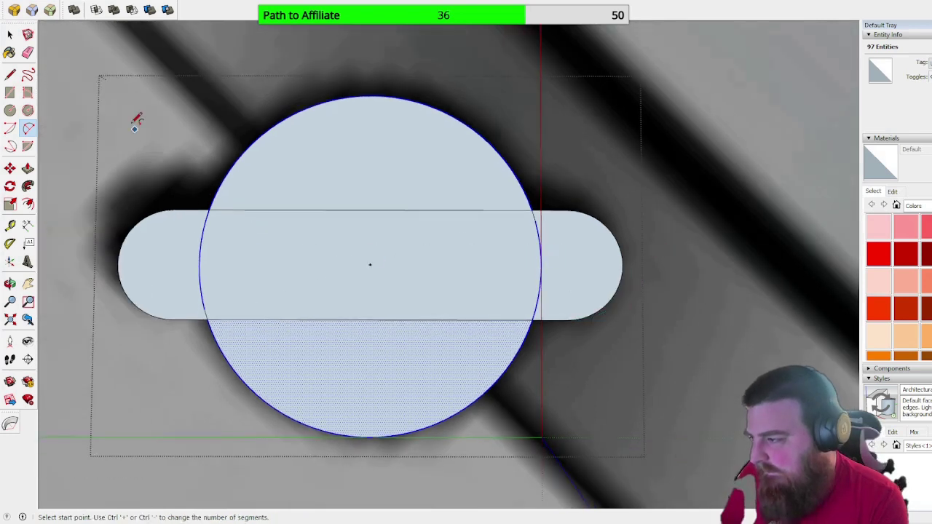
pyautogui.click(28, 53)
pyautogui.click(431, 210)
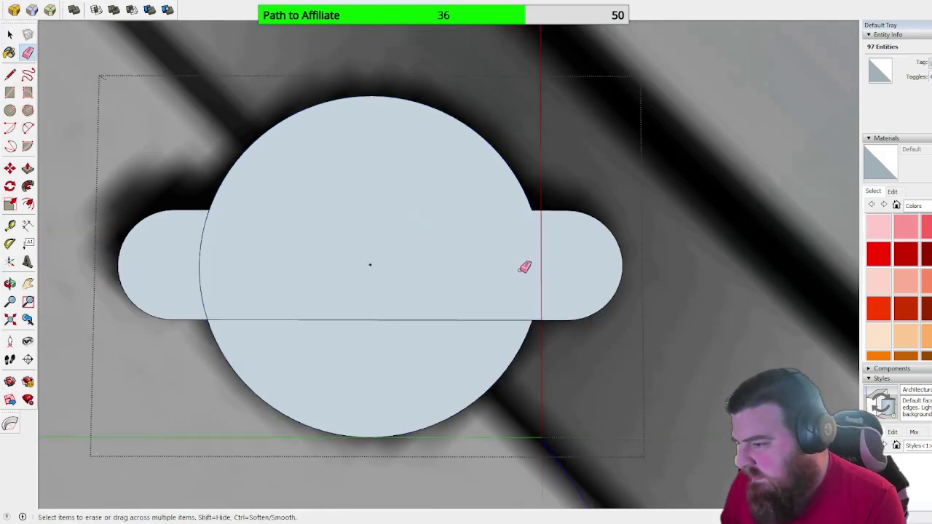
pyautogui.click(340, 318)
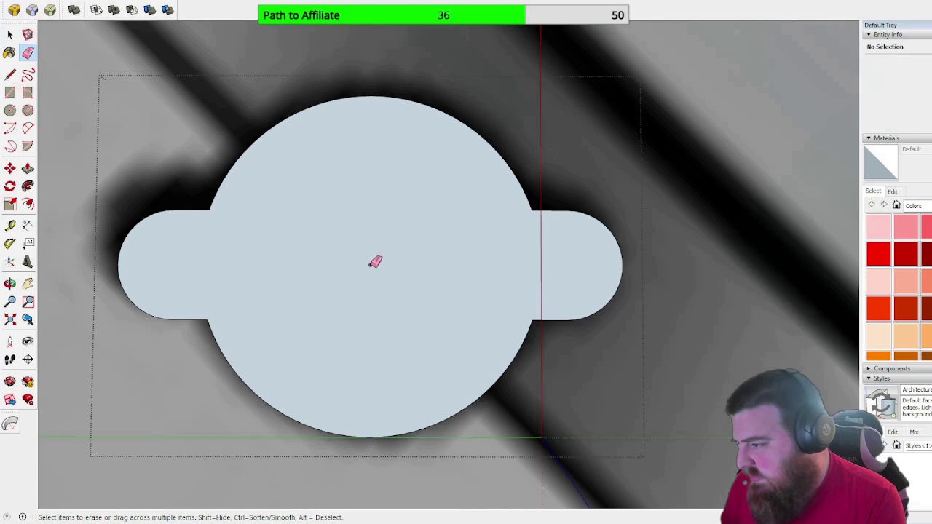
# Step: Push/Pull the tabbed face downward to give the base plate a thin, solid thickness
pyautogui.scroll(-3, 484, 335)
pyautogui.moveTo(485, 335); pyautogui.dragTo(537, 202, button='middle')
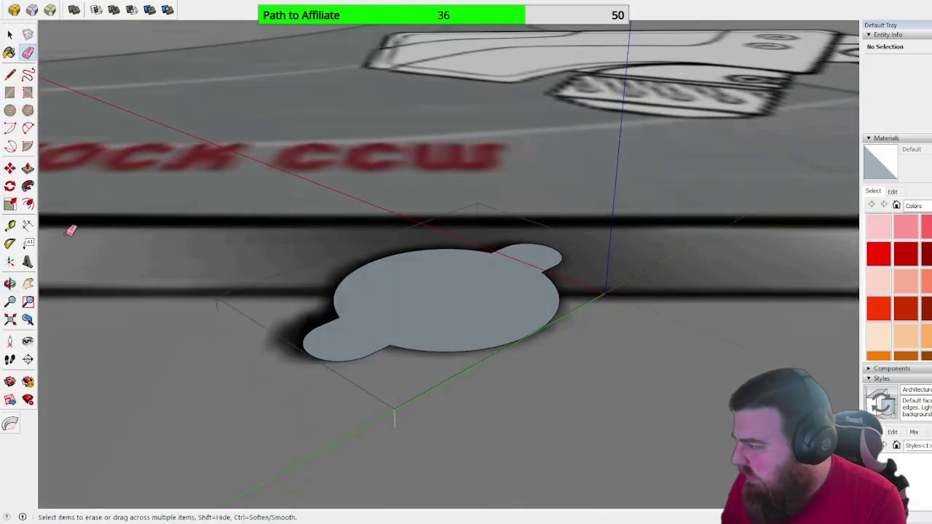
pyautogui.click(28, 168)
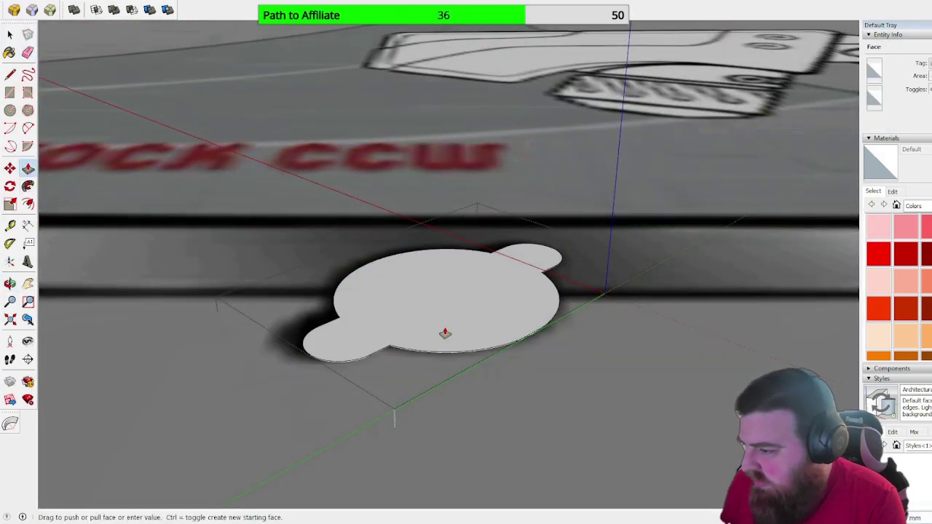
pyautogui.moveTo(452, 383); pyautogui.dragTo(439, 165, button='middle')
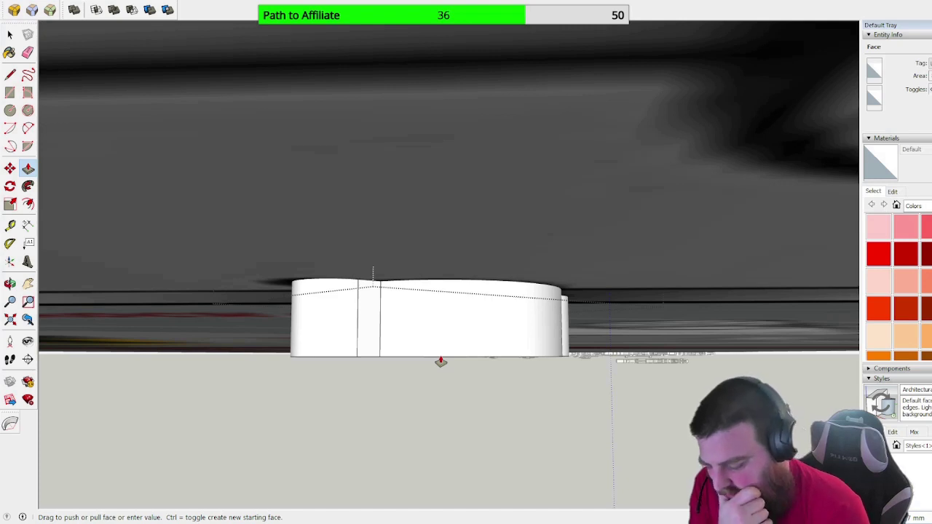
pyautogui.press('Return')
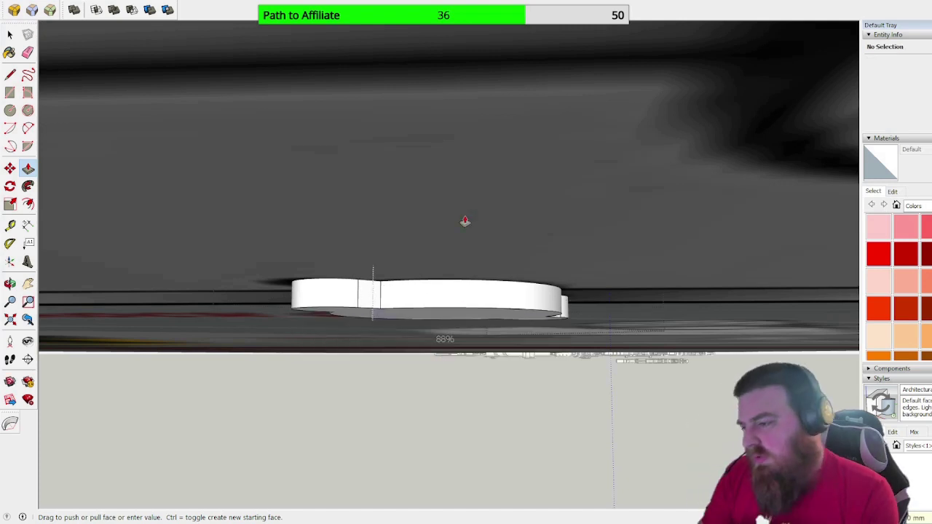
pyautogui.moveTo(491, 197); pyautogui.dragTo(485, 159, button='middle')
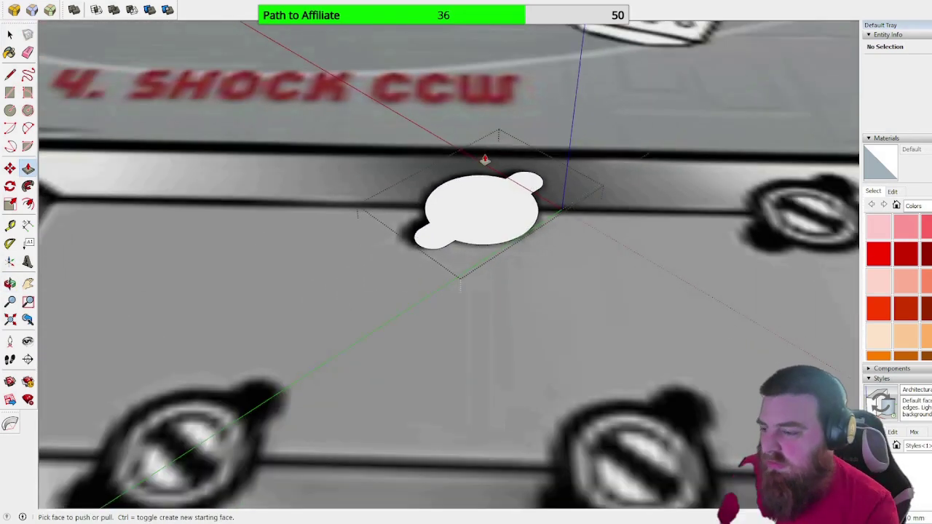
# Step: Close the tabbed base plate group and open the domed screw head and ring group for editing
pyautogui.scroll(5, 485, 159)
pyautogui.press('space')
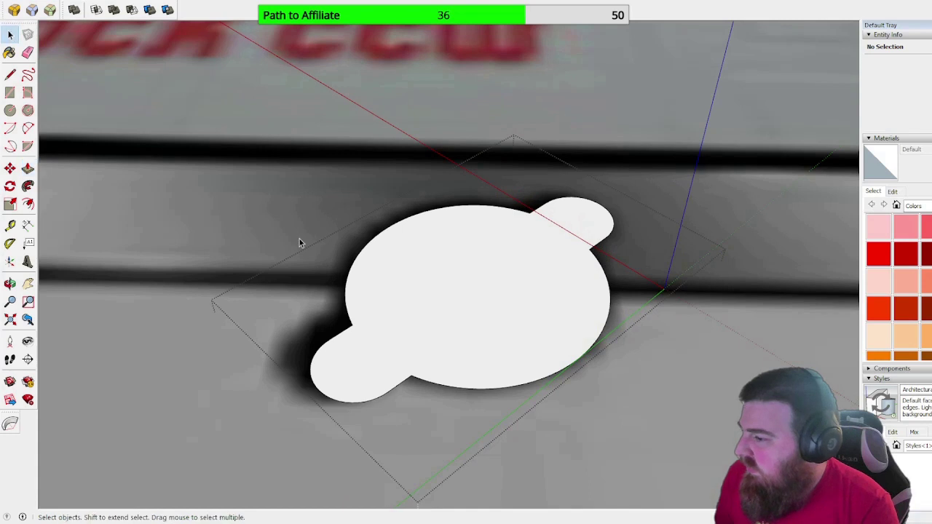
pyautogui.click(299, 239)
pyautogui.scroll(-3, 377, 324)
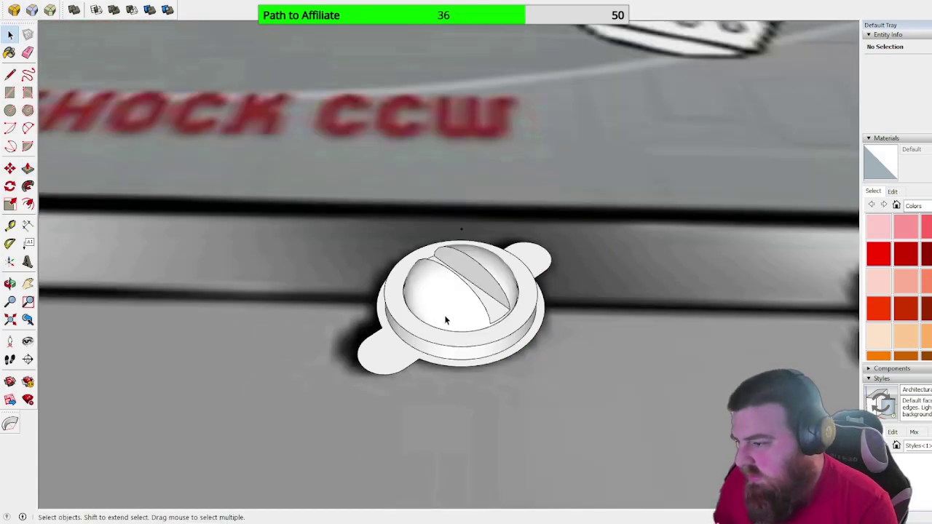
pyautogui.click(482, 335)
pyautogui.scroll(4, 454, 334)
pyautogui.moveTo(463, 339); pyautogui.dragTo(463, 198, button='middle')
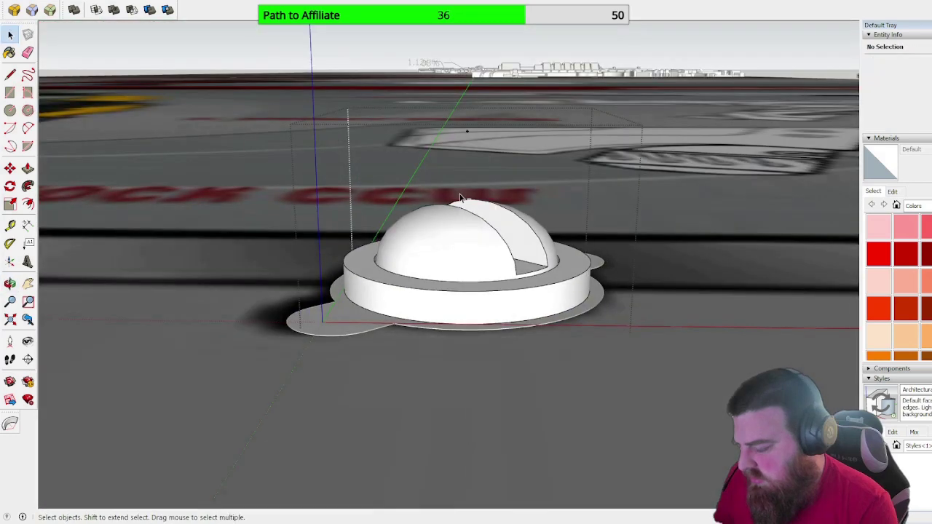
# Step: Push/Pull the underside of the ring solid downward so it passes through the base plate, and close the group
pyautogui.hotkey('shift', 'h')
pyautogui.moveTo(476, 266); pyautogui.dragTo(466, 142, button='middle')
pyautogui.click(28, 168)
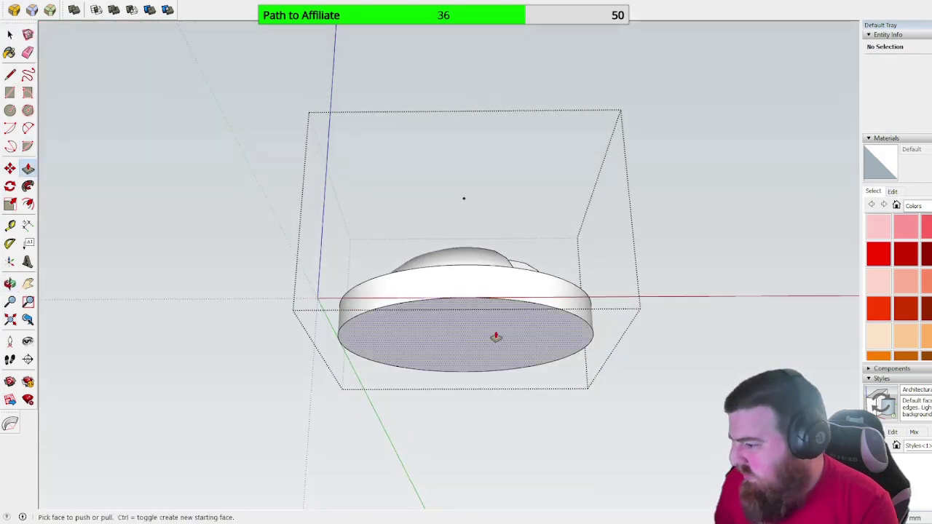
pyautogui.moveTo(495, 337); pyautogui.dragTo(493, 363)
pyautogui.click(495, 364)
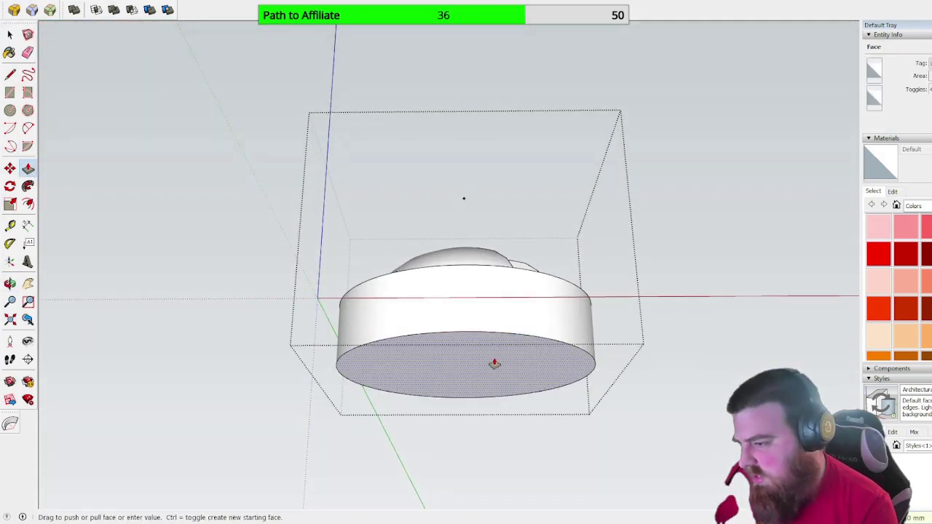
pyautogui.moveTo(494, 364); pyautogui.dragTo(574, 473, button='middle')
pyautogui.scroll(-2, 574, 472)
pyautogui.click(11, 35)
pyautogui.click(205, 257)
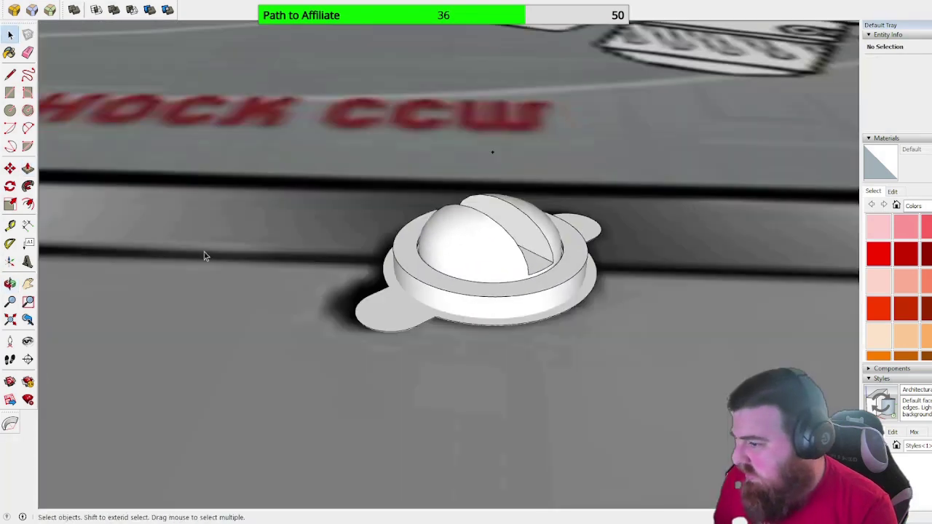
# Step: Trim the tabbed base plate against the screw head and ring solid, and check the resulting opening inside the plate group
pyautogui.scroll(3, 485, 307)
pyautogui.click(485, 306)
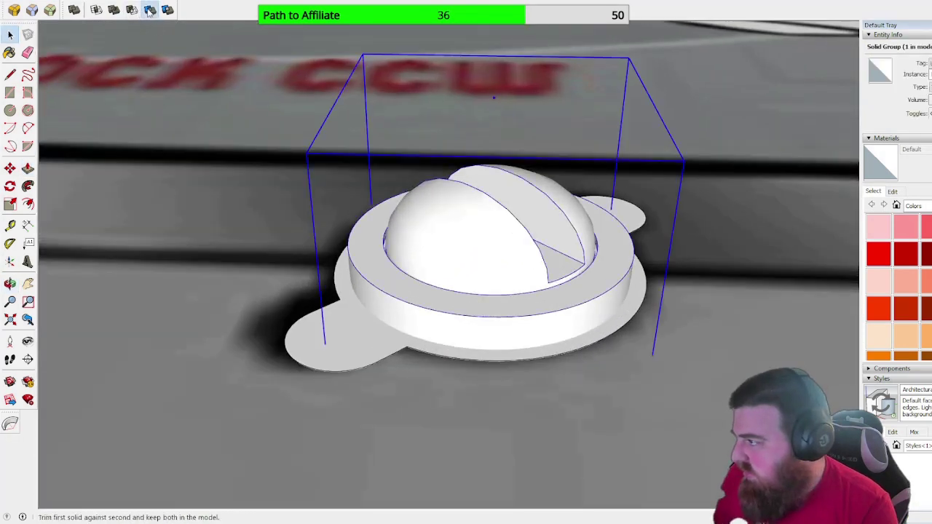
pyautogui.click(149, 10)
pyautogui.click(348, 334)
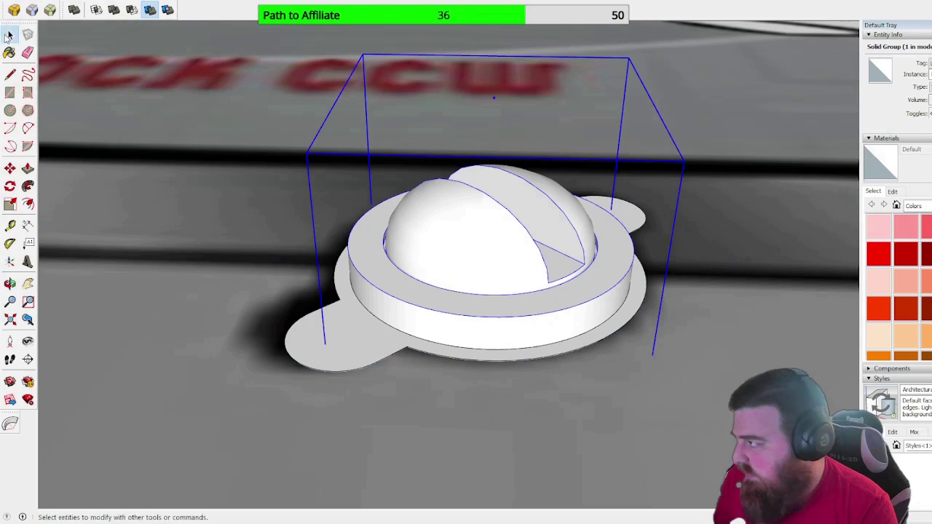
pyautogui.click(10, 35)
pyautogui.doubleClick(346, 334)
pyautogui.moveTo(345, 333)
pyautogui.mouseDown(button='middle')
pyautogui.moveTo(497, 181)
pyautogui.moveTo(470, 240)
pyautogui.moveTo(305, 56)
pyautogui.moveTo(516, 202)
pyautogui.moveTo(427, 187)
pyautogui.moveTo(633, 386)
pyautogui.mouseUp(button='middle')
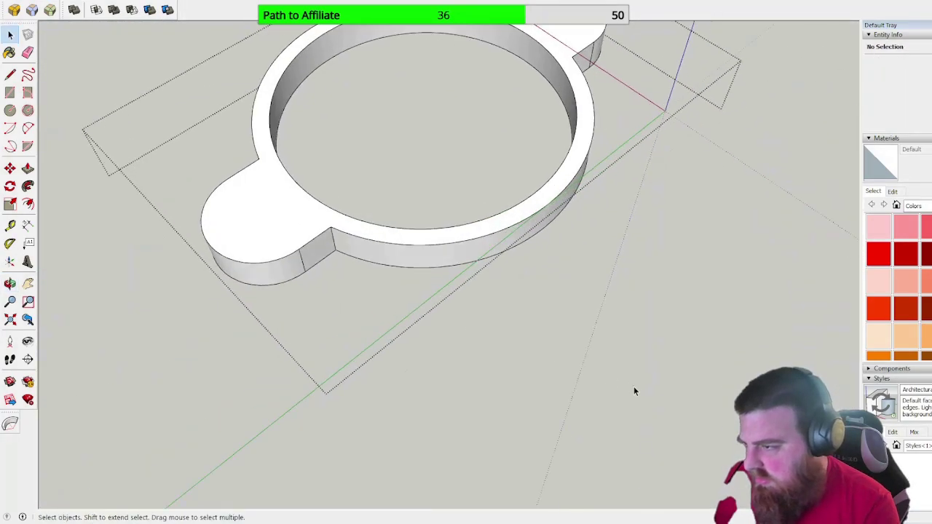
pyautogui.click(633, 386)
# Step: Group the screw head solid and the tabbed base plate together as one screw assembly
pyautogui.scroll(-3, 634, 386)
pyautogui.scroll(-3, 513, 357)
pyautogui.moveTo(347, 141); pyautogui.dragTo(648, 416)
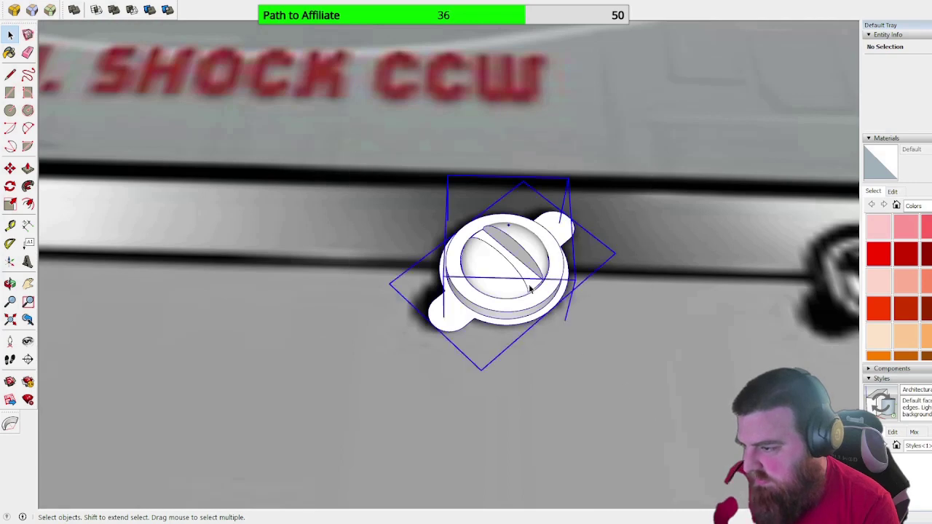
pyautogui.hotkey('ctrl', 'g')
# Step: Copy the screw assembly along the blade's upper edge onto the second reference screw
pyautogui.scroll(-2, 421, 261)
pyautogui.moveTo(421, 260); pyautogui.dragTo(355, 304, button='middle')
pyautogui.scroll(-3, 354, 305)
pyautogui.scroll(-2, 405, 289)
pyautogui.scroll(-2, 370, 299)
pyautogui.scroll(8, 478, 294)
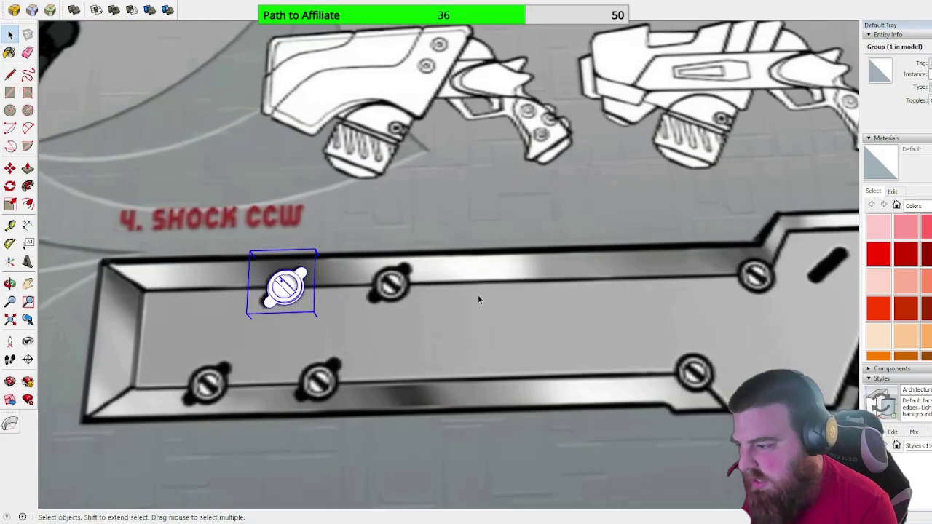
pyautogui.press('a')
pyautogui.press('m')
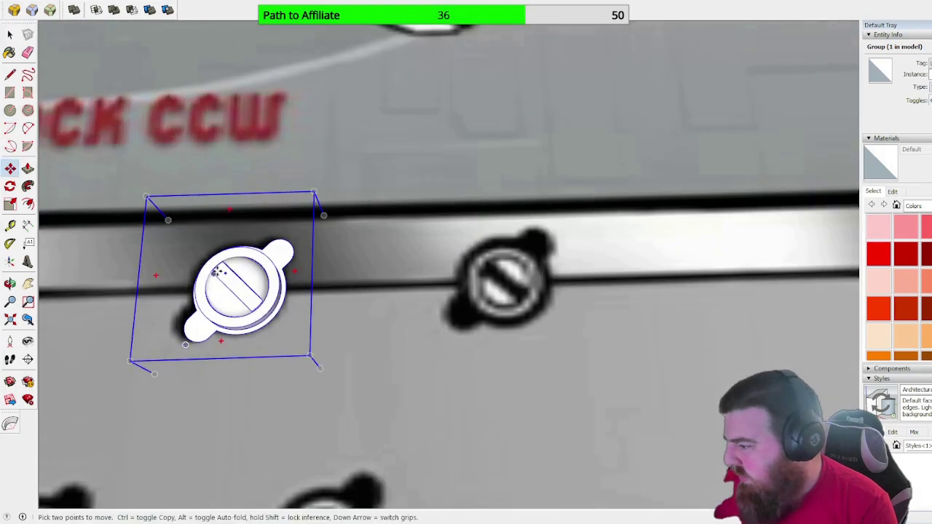
pyautogui.press('ctrl')
pyautogui.click(223, 272)
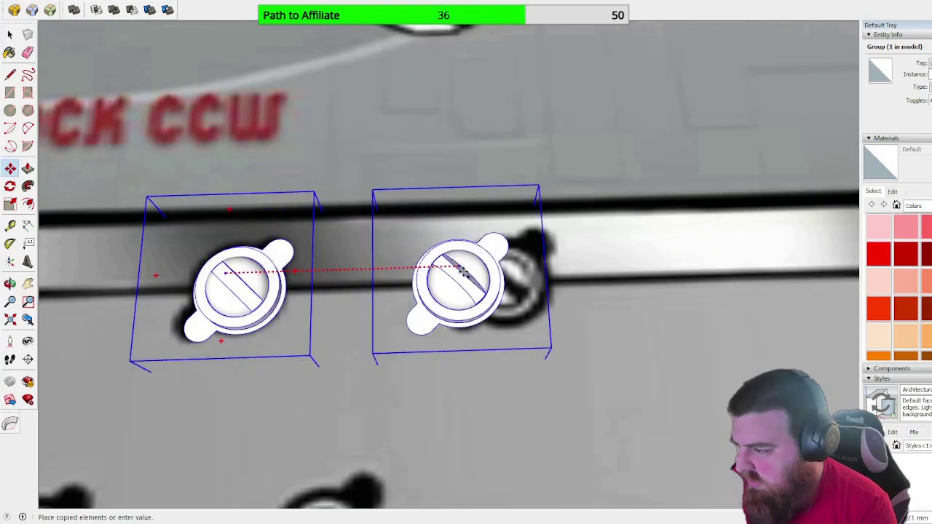
pyautogui.scroll(-5, 284, 297)
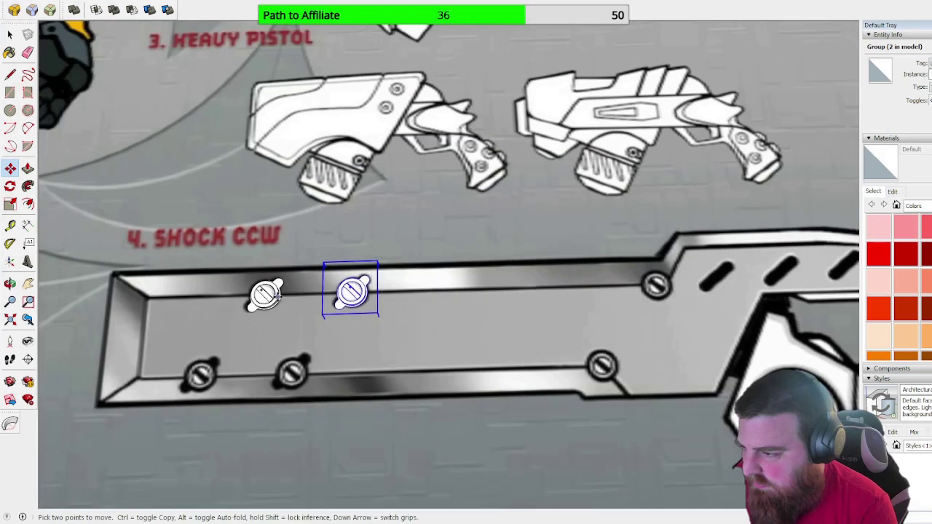
# Step: Copy the second screw assembly along the upper edge onto the reference screw beside the blade's stepped corner
pyautogui.scroll(4, 291, 295)
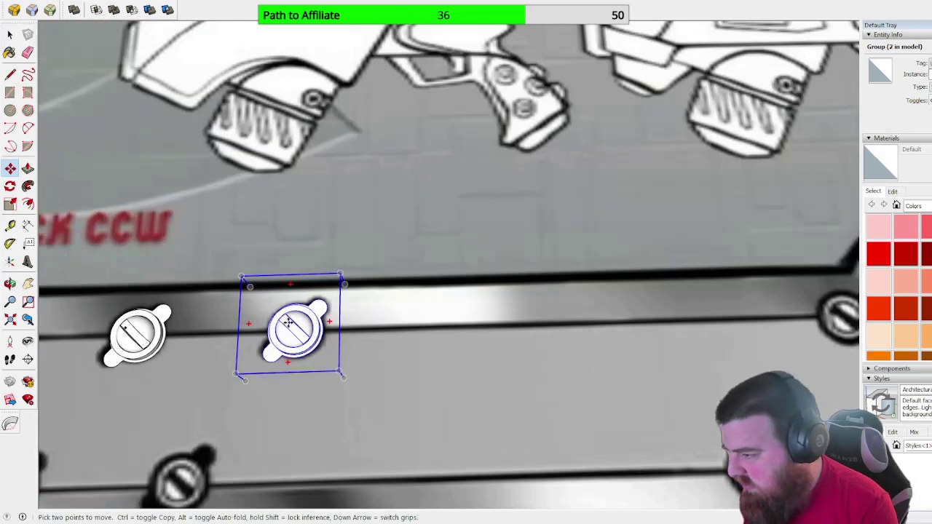
pyautogui.scroll(-4, 289, 324)
pyautogui.press('ctrl')
pyautogui.click(292, 326)
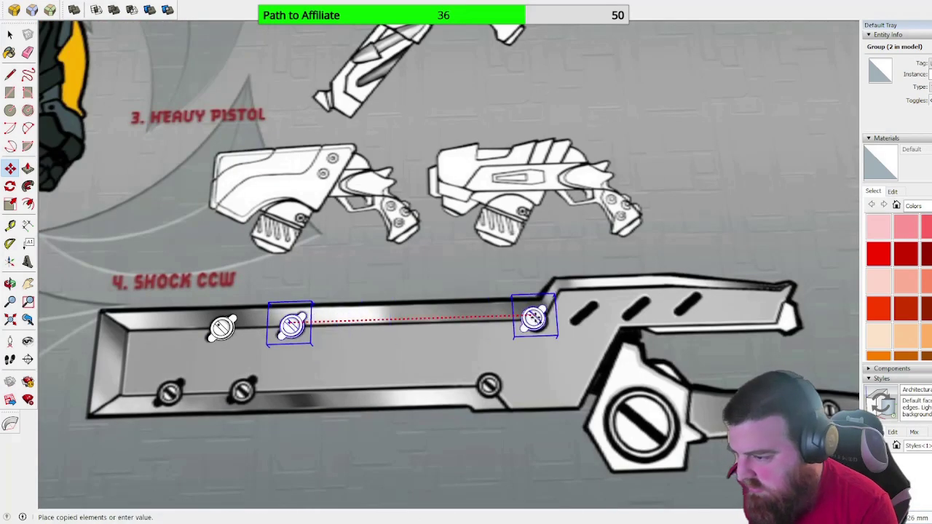
pyautogui.scroll(6, 517, 328)
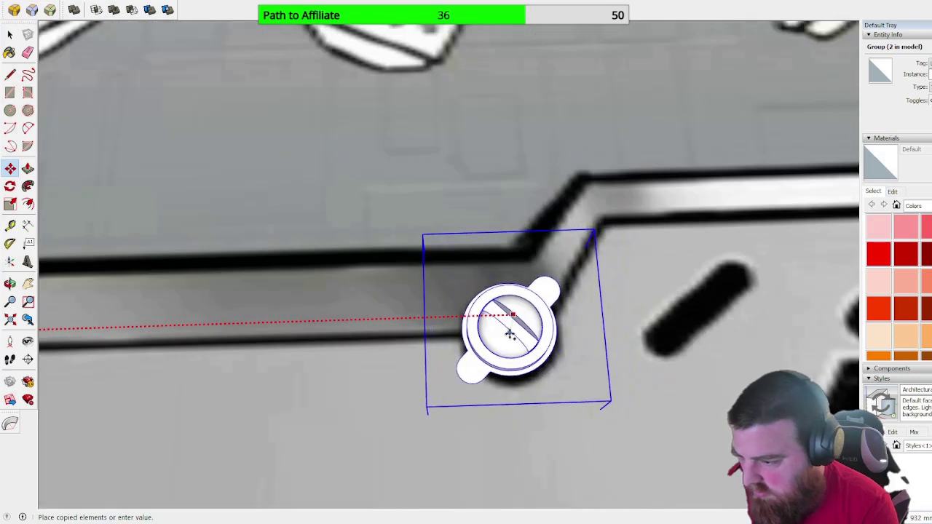
pyautogui.click(510, 333)
# Step: Copy the first two upper-edge screws together down to the blade's lower edge and align them with the two lower-left reference screws
pyautogui.scroll(-5, 480, 247)
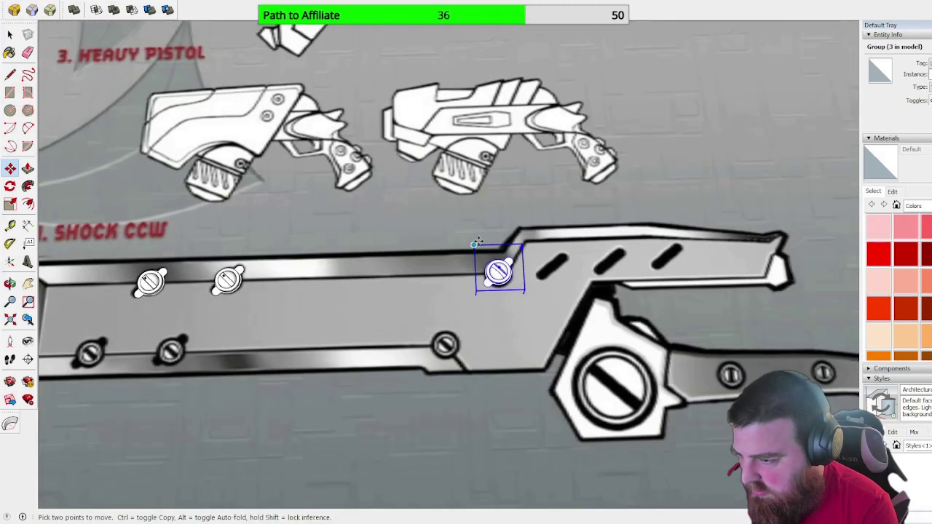
pyautogui.scroll(-4, 478, 242)
pyautogui.scroll(5, 374, 260)
pyautogui.scroll(3, 66, 300)
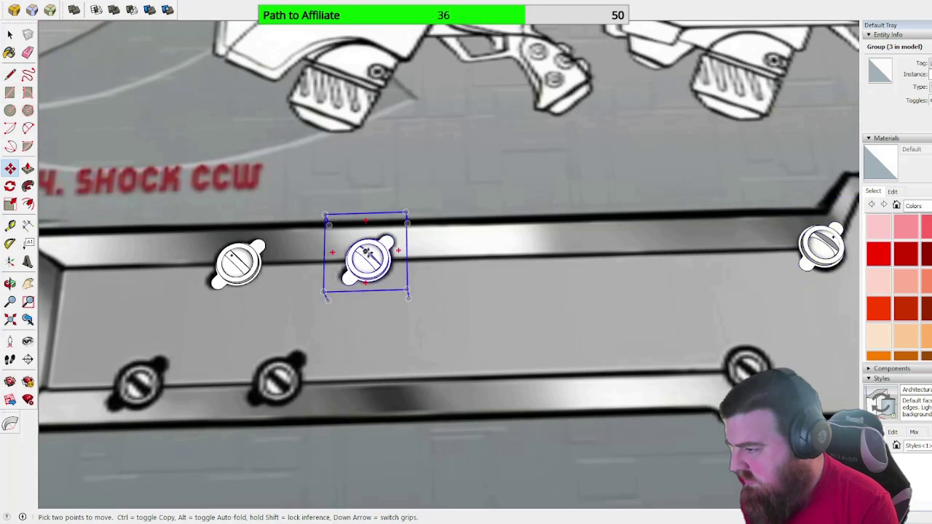
pyautogui.press('space')
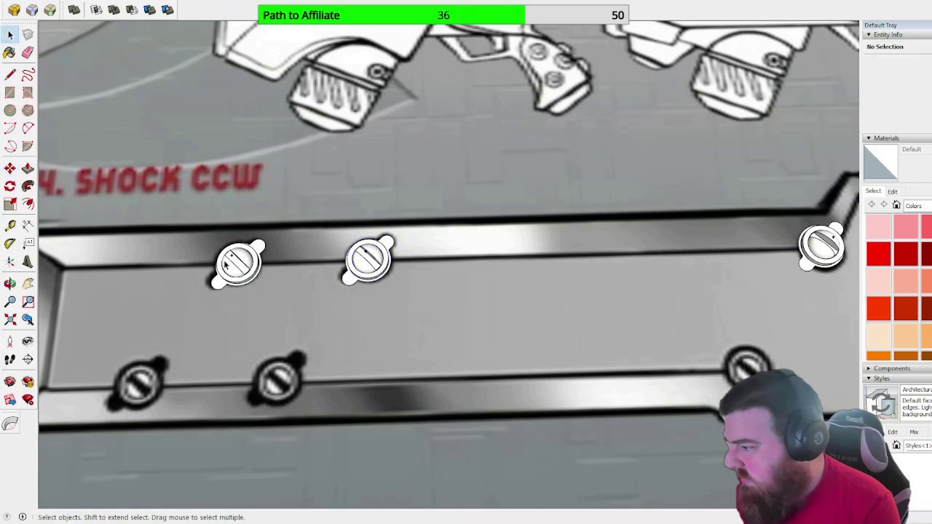
pyautogui.keyDown('shift'); pyautogui.click(367, 270); pyautogui.keyUp('shift')
pyautogui.press('m')
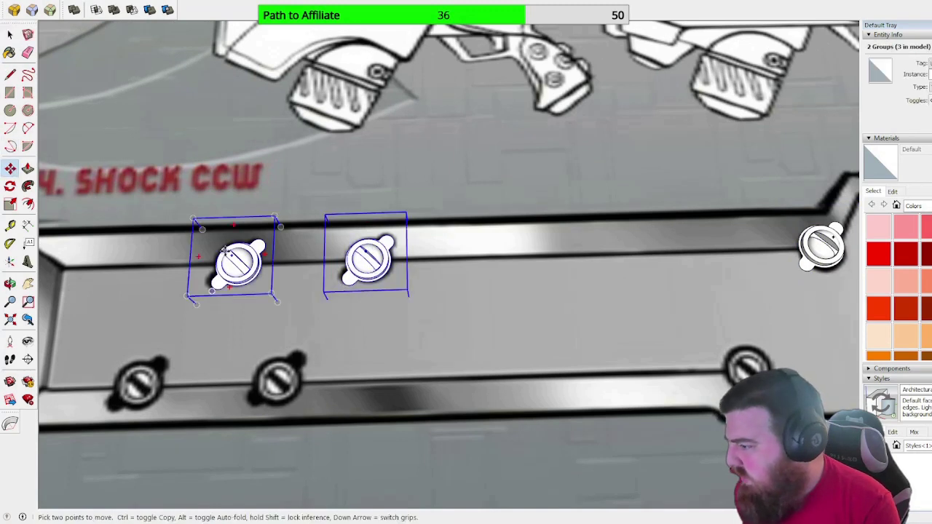
pyautogui.click(231, 256)
pyautogui.press('ctrl')
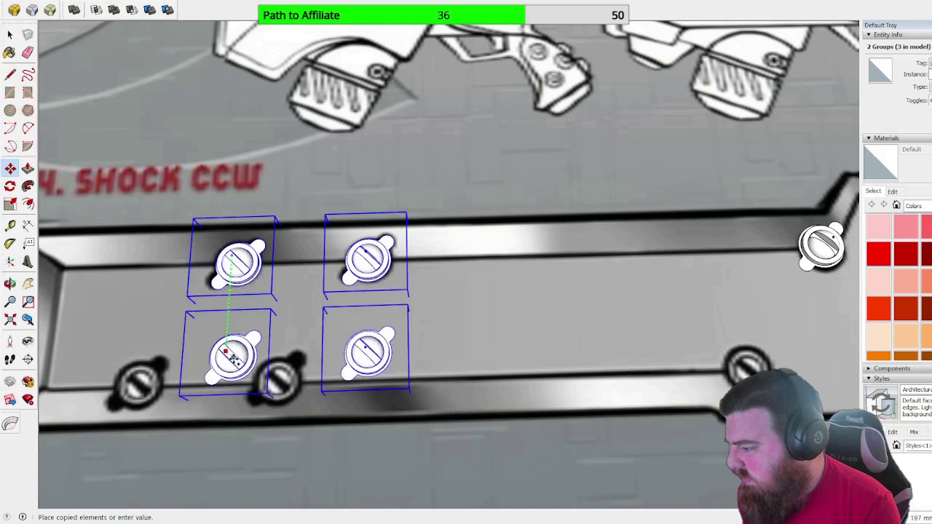
pyautogui.click(231, 378)
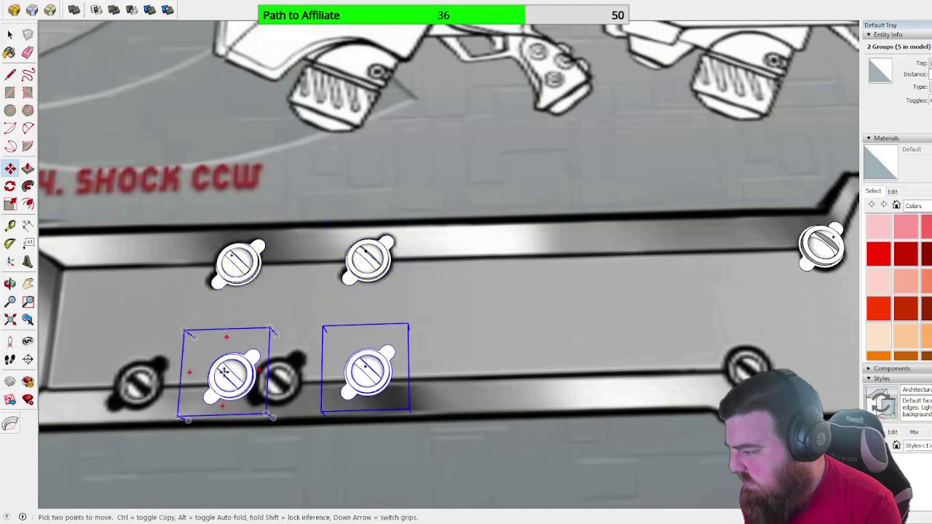
pyautogui.click(225, 372)
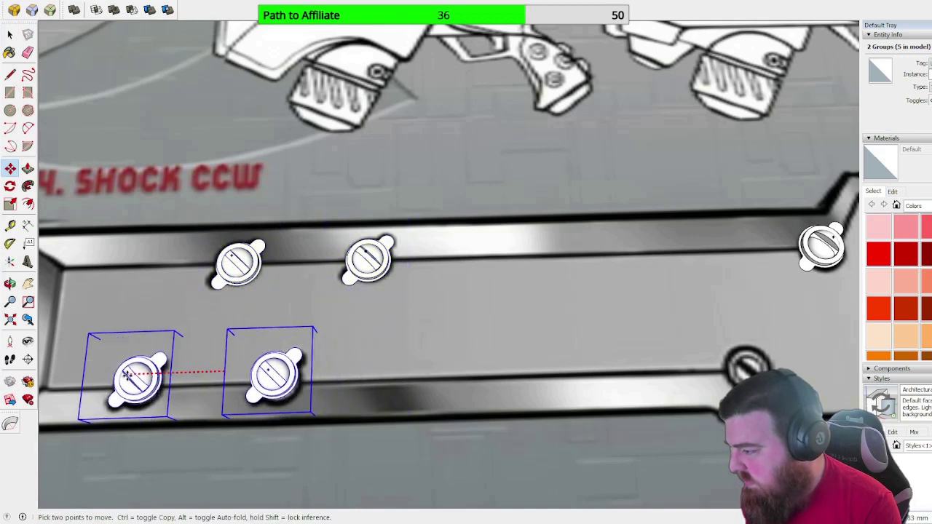
pyautogui.click(128, 376)
# Step: Open the screw assembly group beside the blade's upper stepped corner for editing
pyautogui.scroll(-3, 121, 340)
pyautogui.scroll(3, 695, 296)
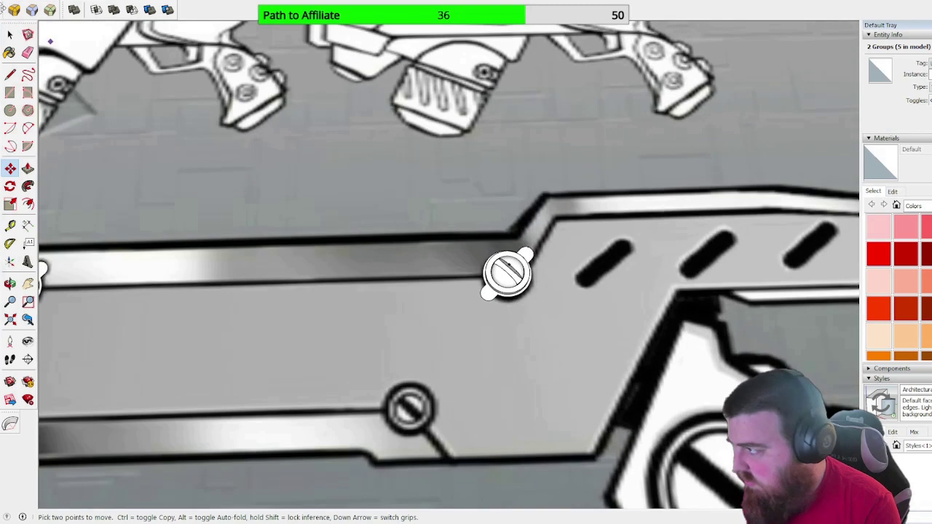
pyautogui.press('space')
pyautogui.scroll(6, 590, 309)
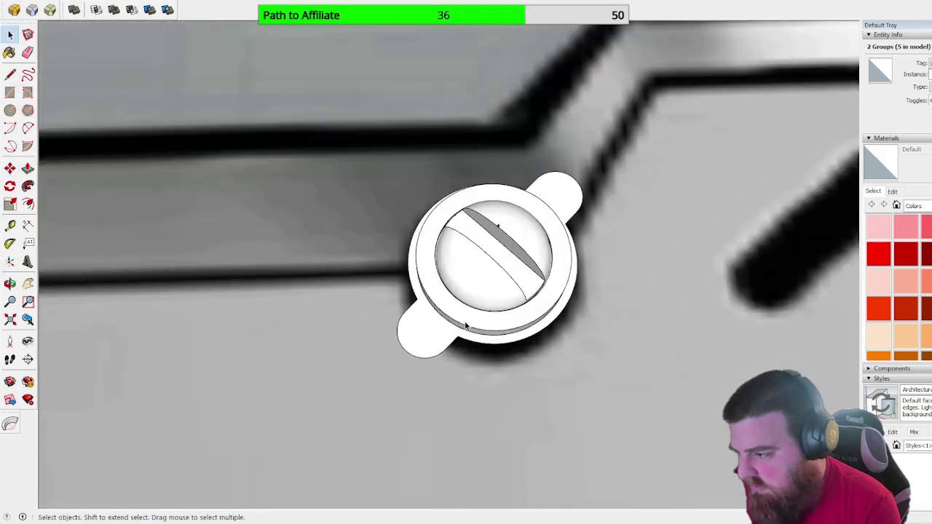
pyautogui.doubleClick(431, 328)
pyautogui.scroll(3, 451, 312)
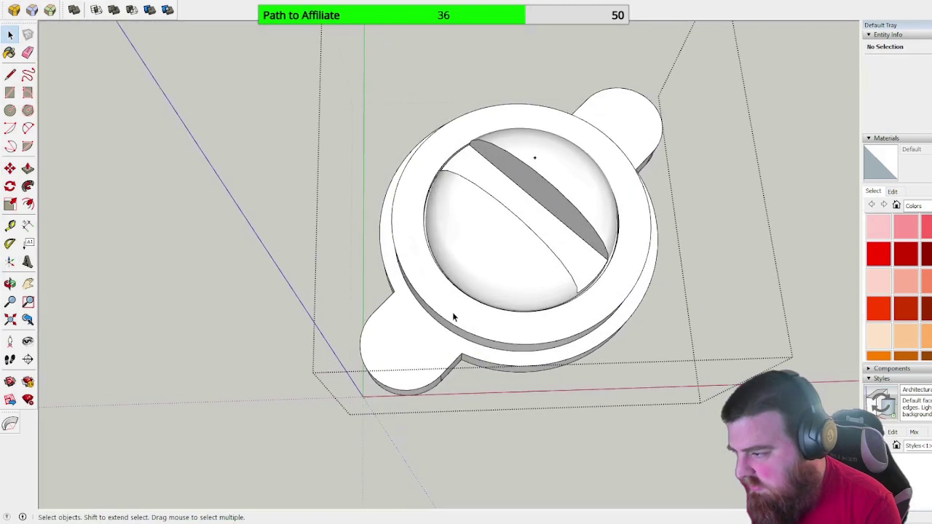
# Step: Draw a two-point arc between the lower-left tab's two inner corners, following the base plate's circular edge
pyautogui.click(27, 129)
pyautogui.click(393, 292)
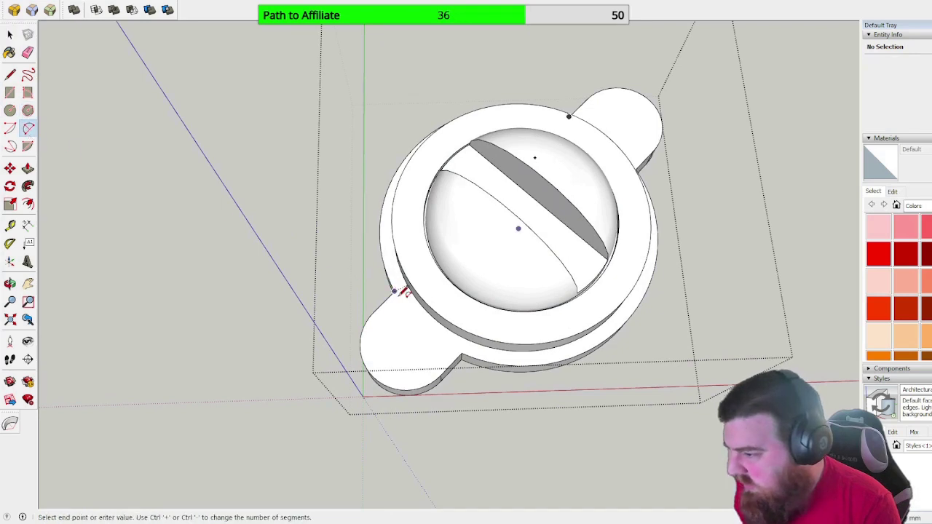
pyautogui.click(463, 352)
pyautogui.scroll(2, 437, 318)
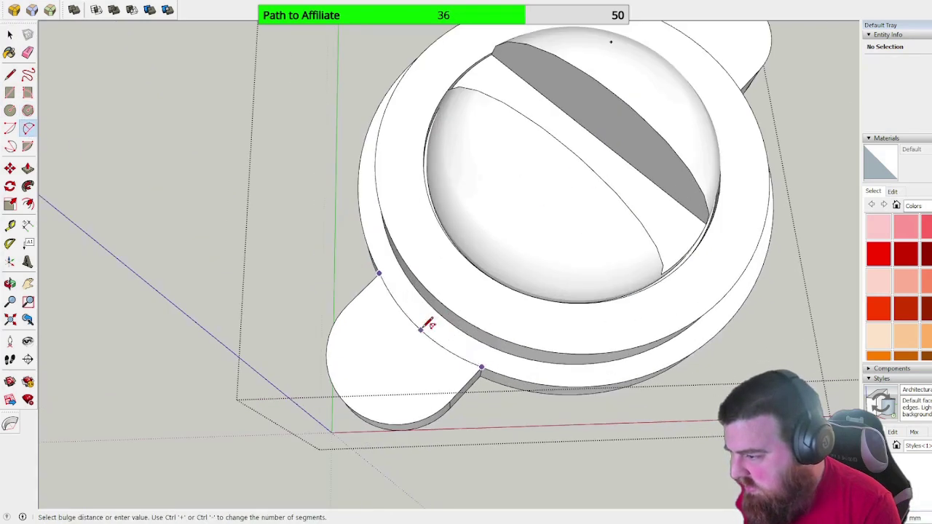
pyautogui.click(429, 322)
pyautogui.scroll(-3, 406, 349)
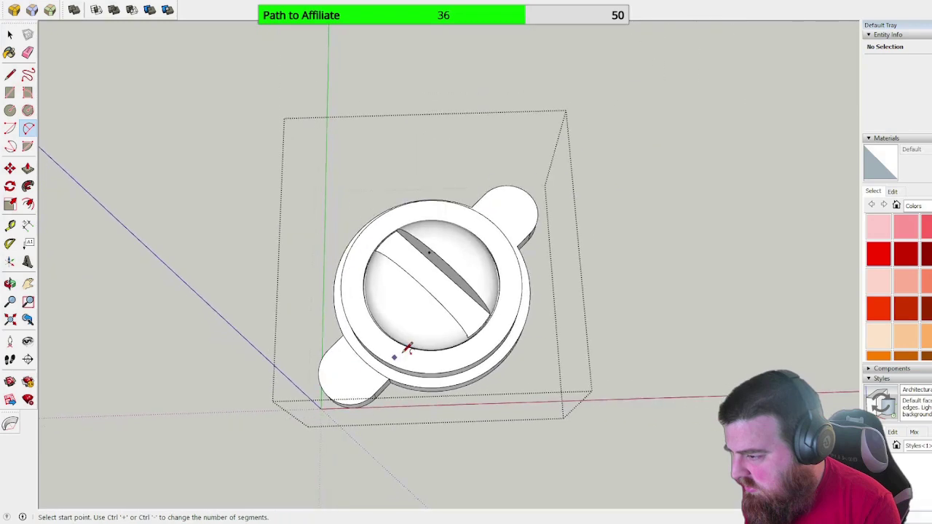
# Step: Draw a matching arc between the upper-right tab's inner corners to continue the plate's circular edge
pyautogui.scroll(6, 437, 306)
pyautogui.click(462, 419)
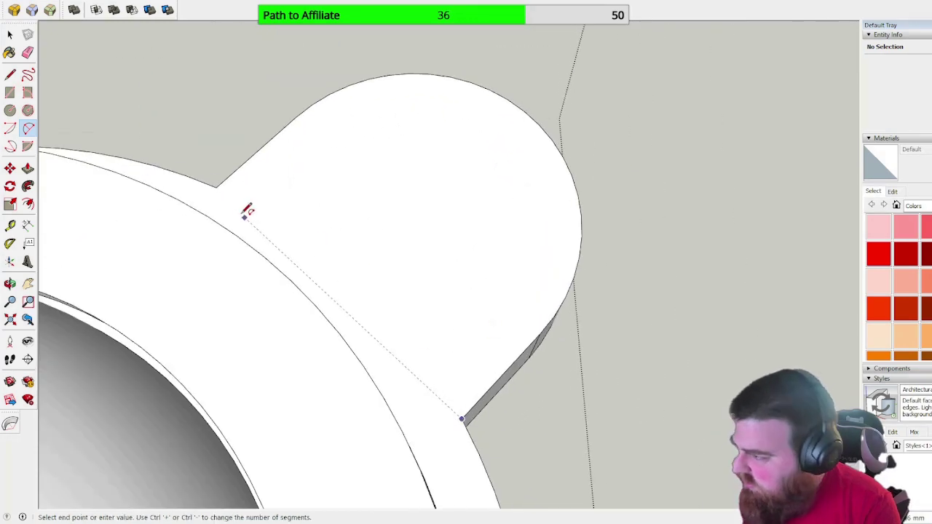
pyautogui.click(216, 188)
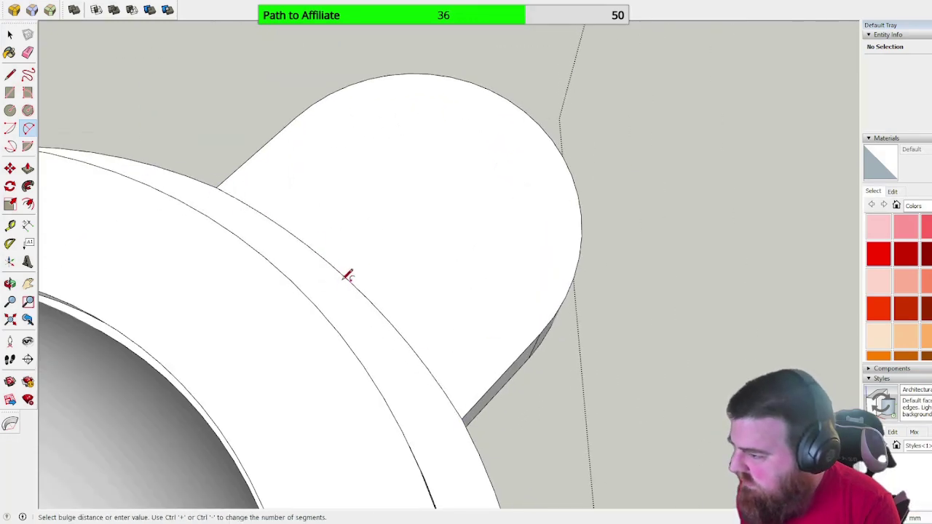
pyautogui.click(348, 276)
pyautogui.scroll(-10, 437, 170)
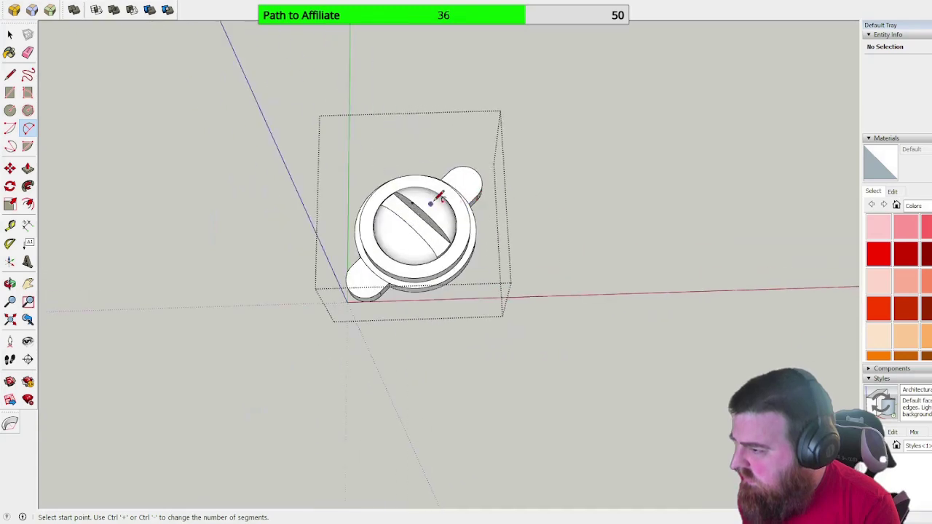
# Step: Open the tabbed base plate group inside the screw assembly for editing
pyautogui.scroll(3, 440, 196)
pyautogui.click(28, 168)
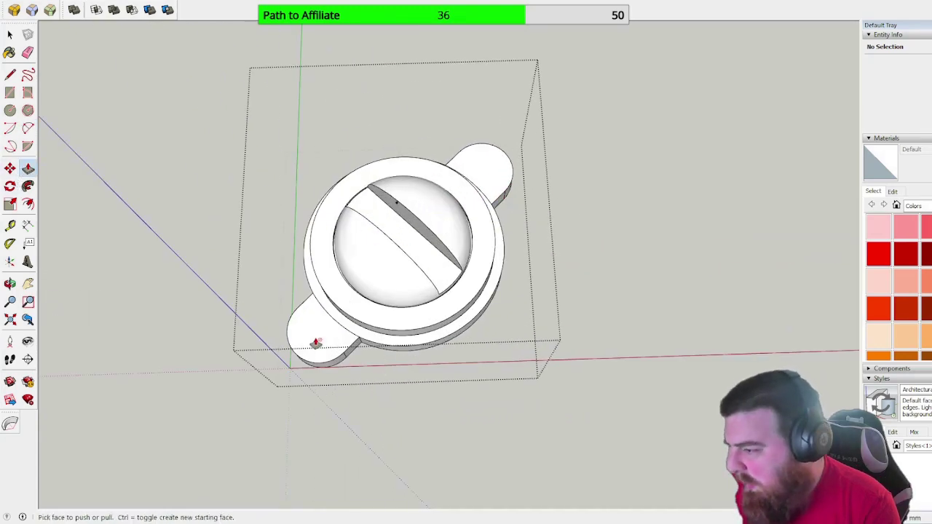
pyautogui.moveTo(320, 315); pyautogui.dragTo(293, 135, button='middle')
pyautogui.scroll(7, 299, 327)
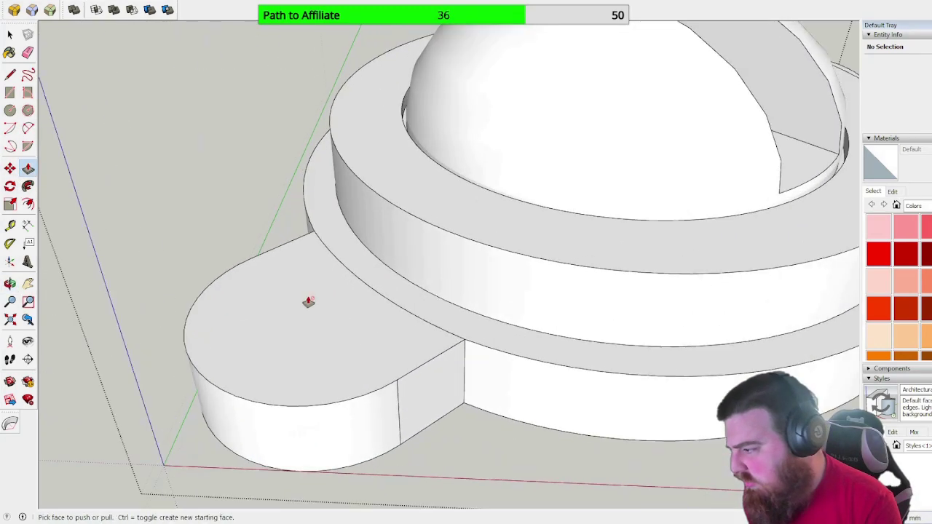
pyautogui.scroll(-4, 308, 301)
pyautogui.moveTo(294, 280); pyautogui.dragTo(364, 300)
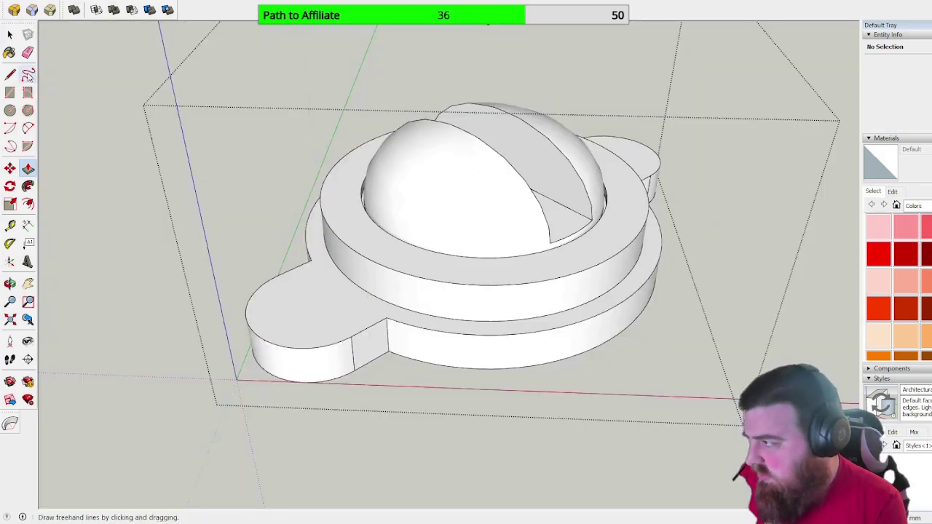
pyautogui.press('space')
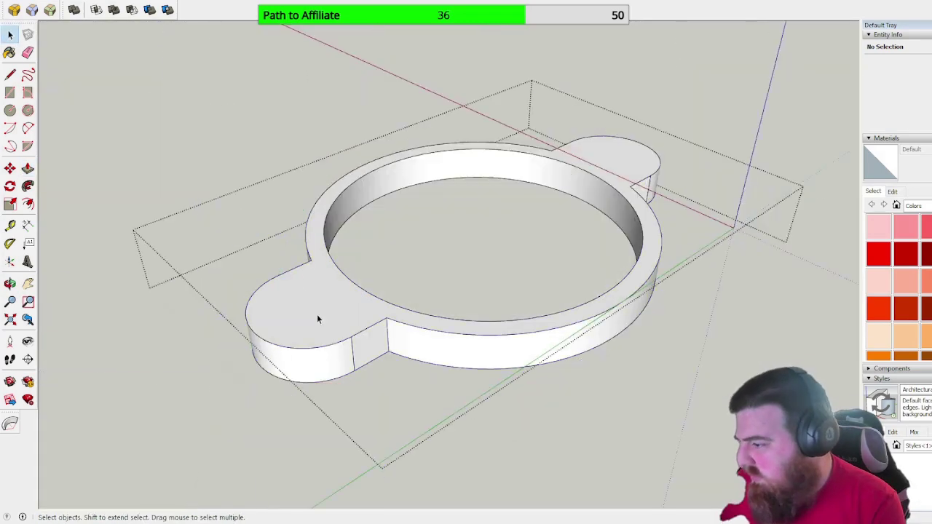
pyautogui.scroll(3, 325, 294)
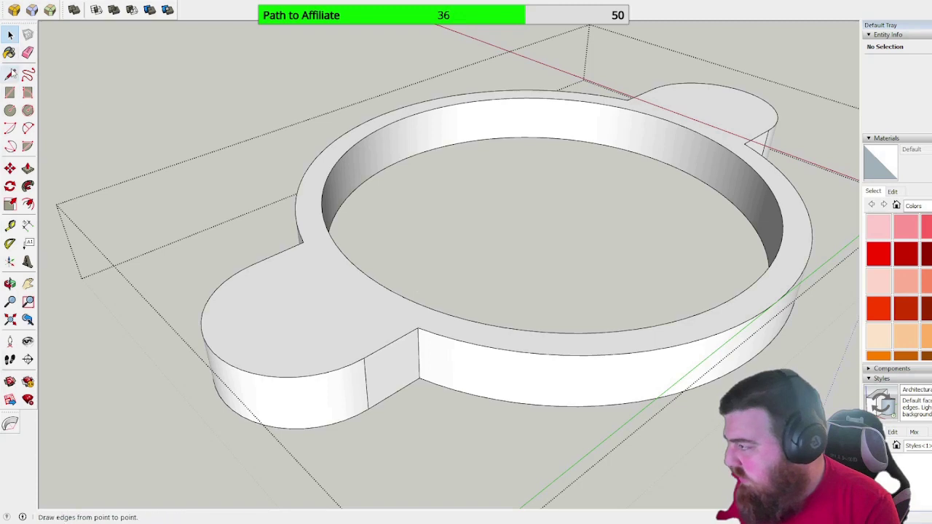
# Step: Draw a two-point arc on the base plate's top face between the nearer tab's two inner corners
pyautogui.click(26, 129)
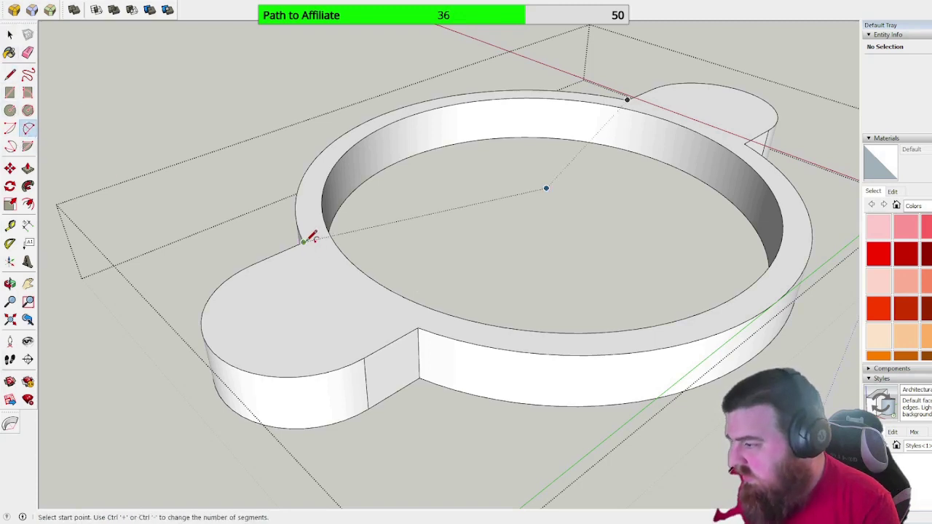
pyautogui.click(303, 242)
pyautogui.click(417, 328)
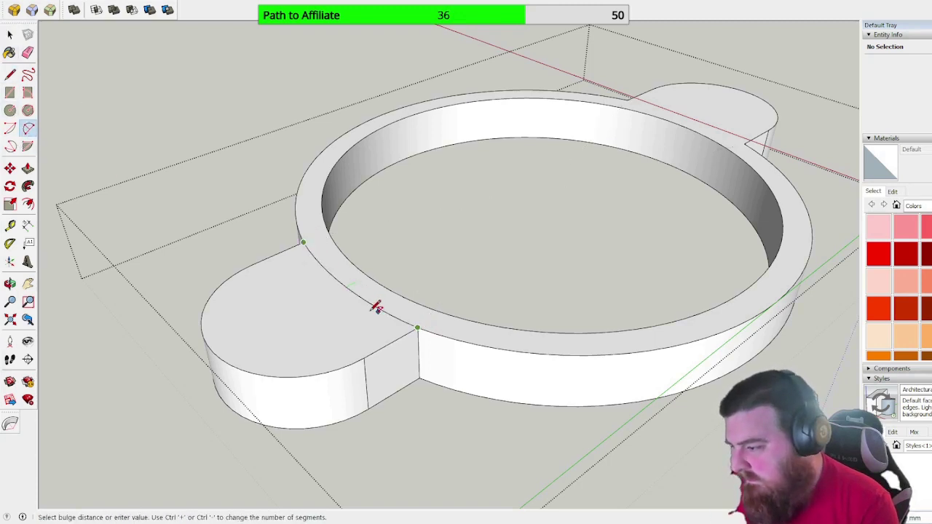
pyautogui.click(340, 289)
pyautogui.moveTo(585, 185); pyautogui.dragTo(323, 335, button='middle')
pyautogui.scroll(-2, 268, 284)
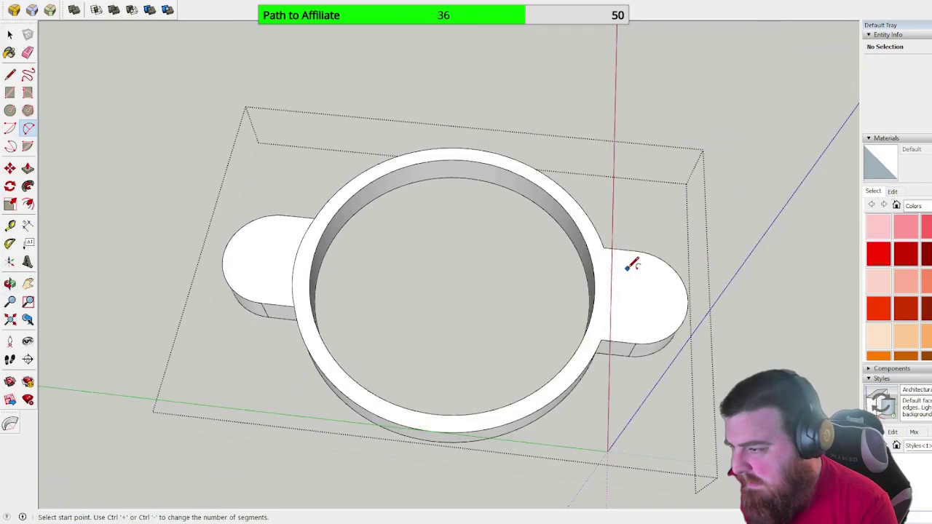
# Step: Draw a second two-point arc between the opposite tab's inner corners, bulging along the ring's outer edge
pyautogui.scroll(3, 632, 266)
pyautogui.click(584, 231)
pyautogui.click(576, 405)
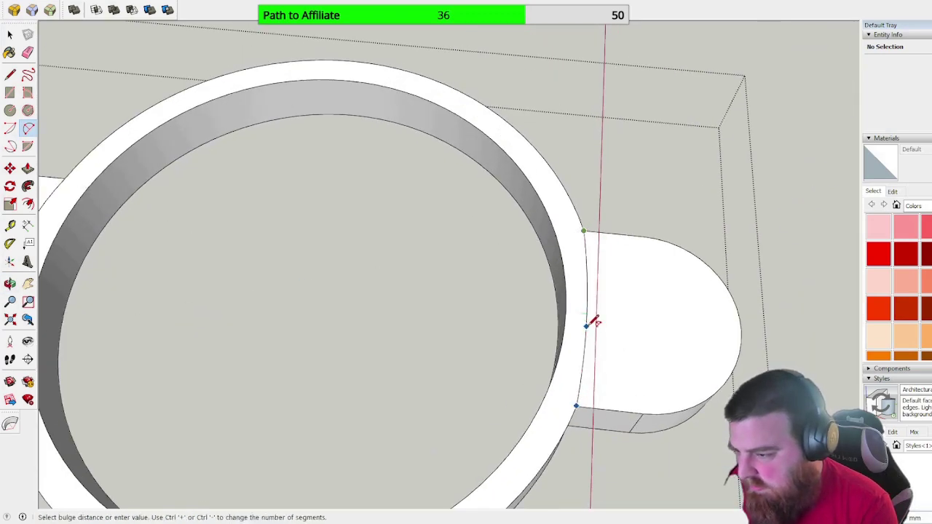
pyautogui.click(596, 319)
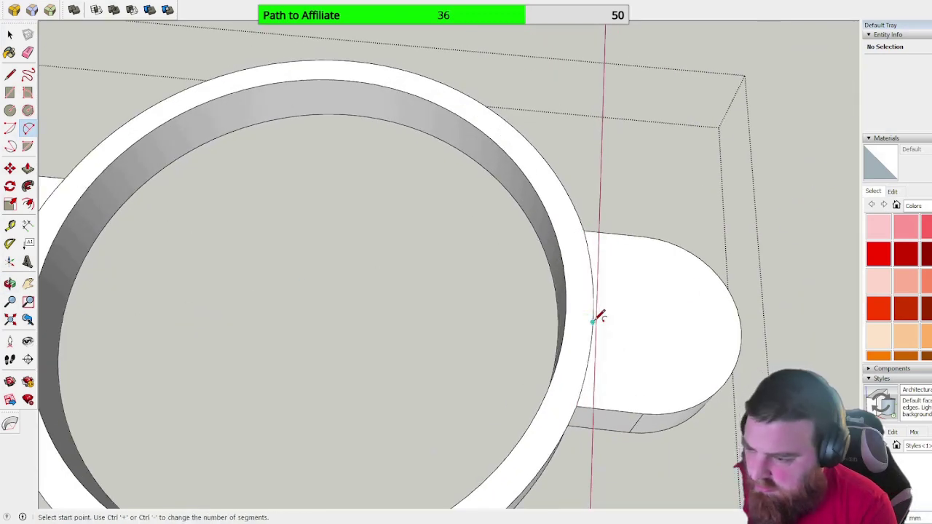
# Step: Try redrawing the first tab's arc to follow the ring, and remove the dividing arcs from both tabs
pyautogui.scroll(-4, 664, 314)
pyautogui.scroll(3, 319, 215)
pyautogui.click(315, 224)
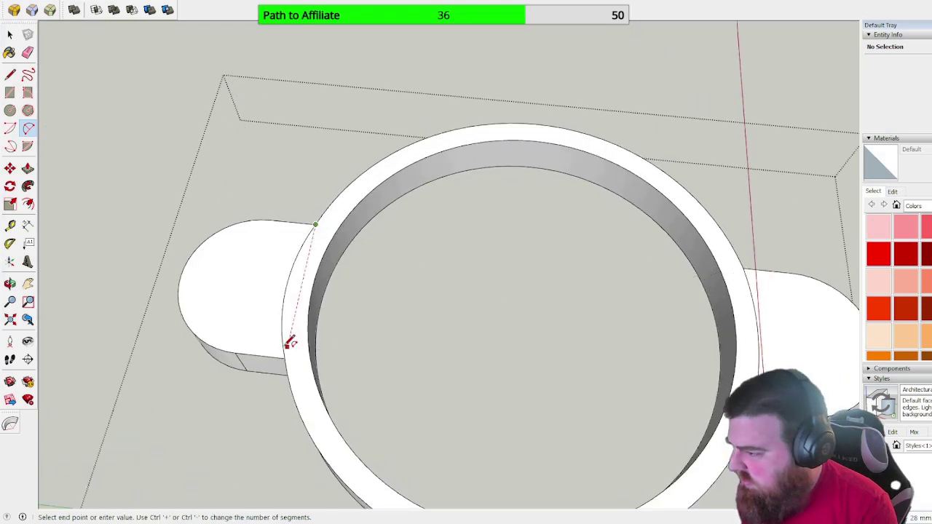
pyautogui.click(284, 358)
pyautogui.scroll(4, 294, 277)
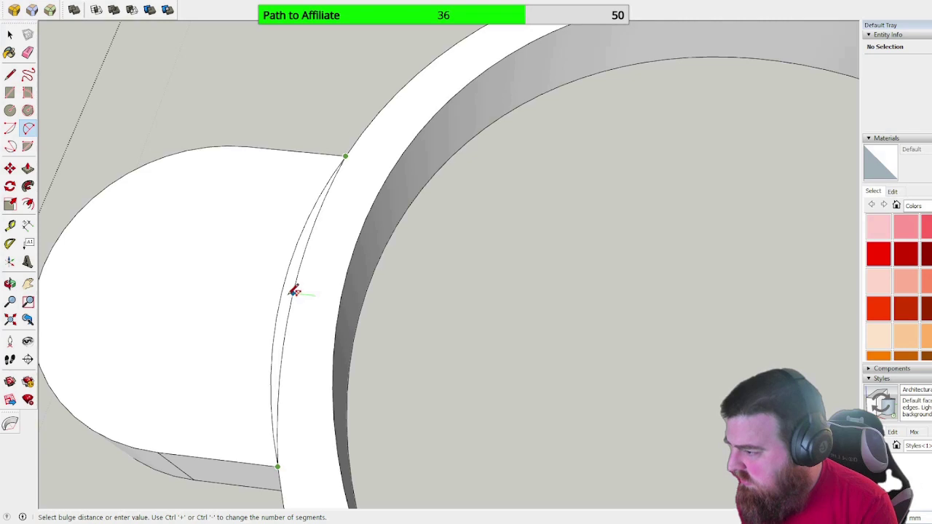
pyautogui.scroll(-3, 295, 285)
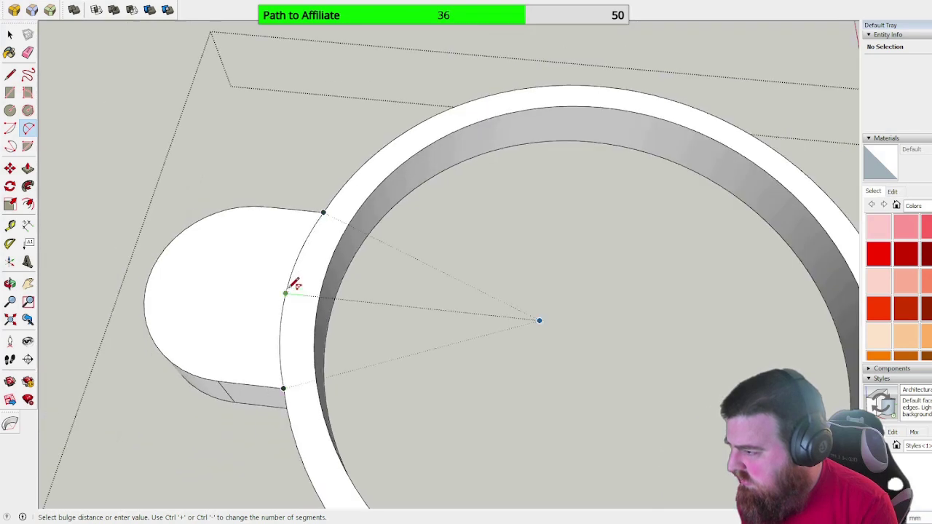
pyautogui.click(28, 55)
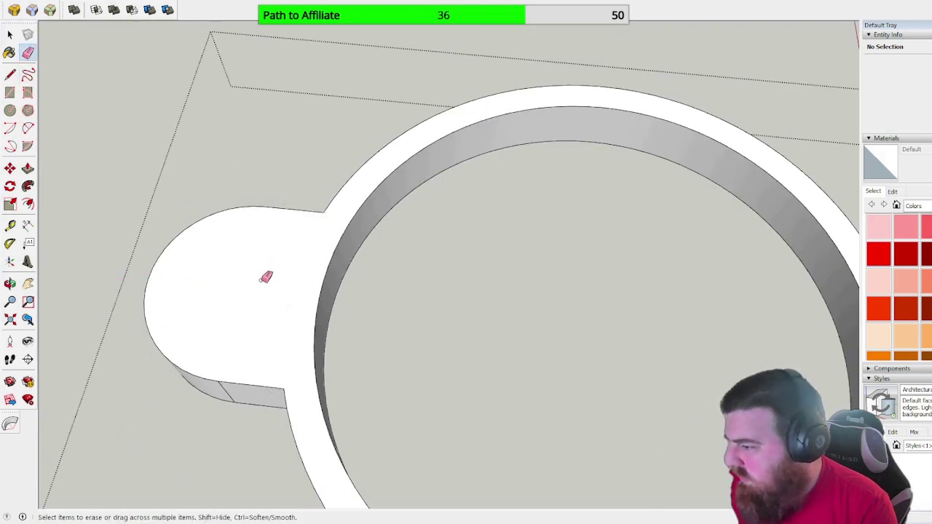
pyautogui.scroll(-3, 266, 276)
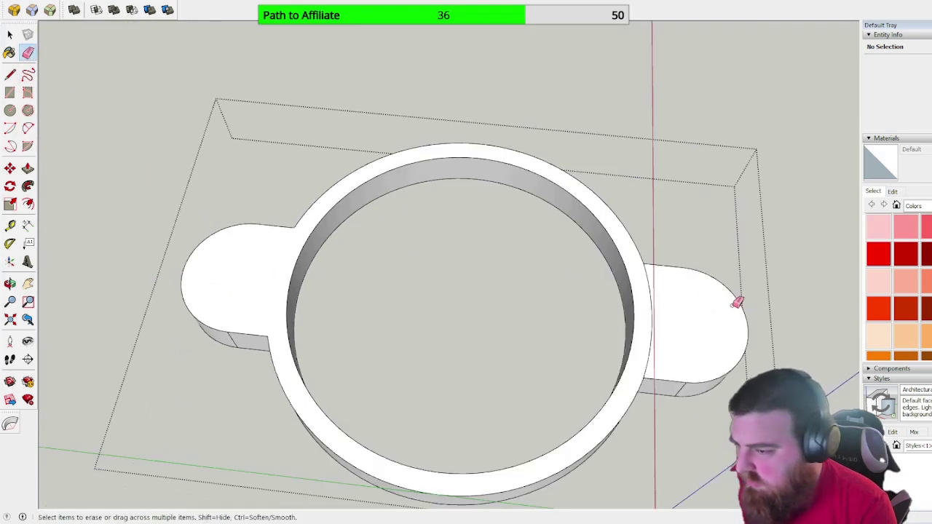
# Step: Try to offset the inner circular edge of the base plate
pyautogui.click(28, 206)
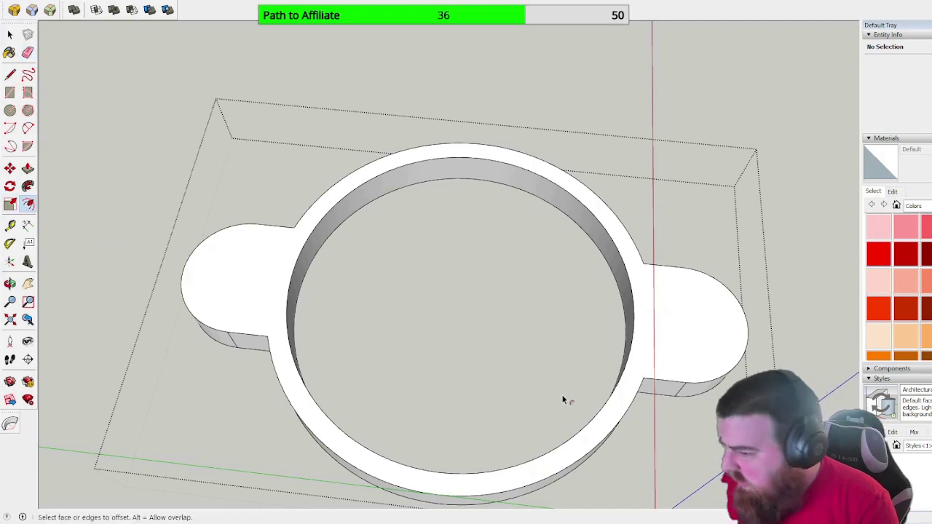
pyautogui.click(634, 343)
pyautogui.moveTo(638, 347)
pyautogui.mouseDown(button='middle')
pyautogui.moveTo(604, 266)
pyautogui.moveTo(628, 335)
pyautogui.mouseUp(button='middle')
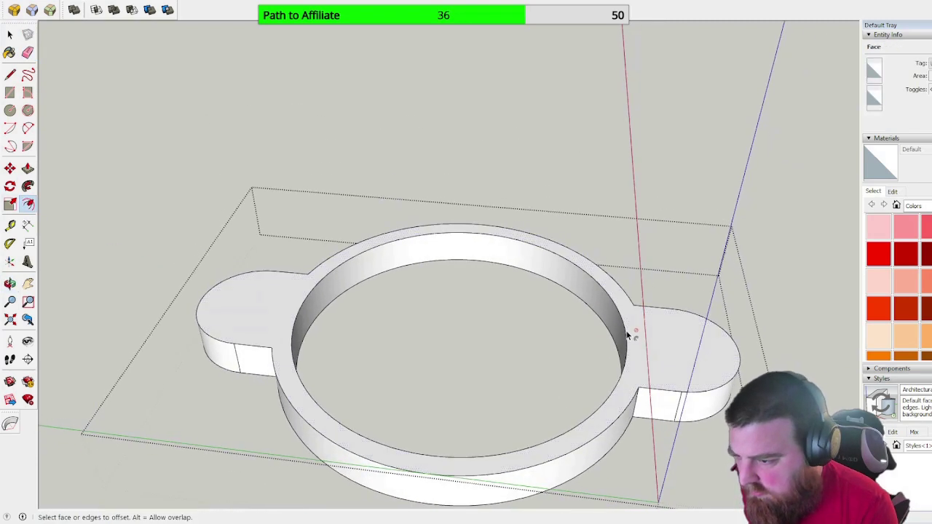
# Step: Close the base plate's opening with a face by tracing one segment of its upper inner edge with a line
pyautogui.click(9, 35)
pyautogui.click(593, 281)
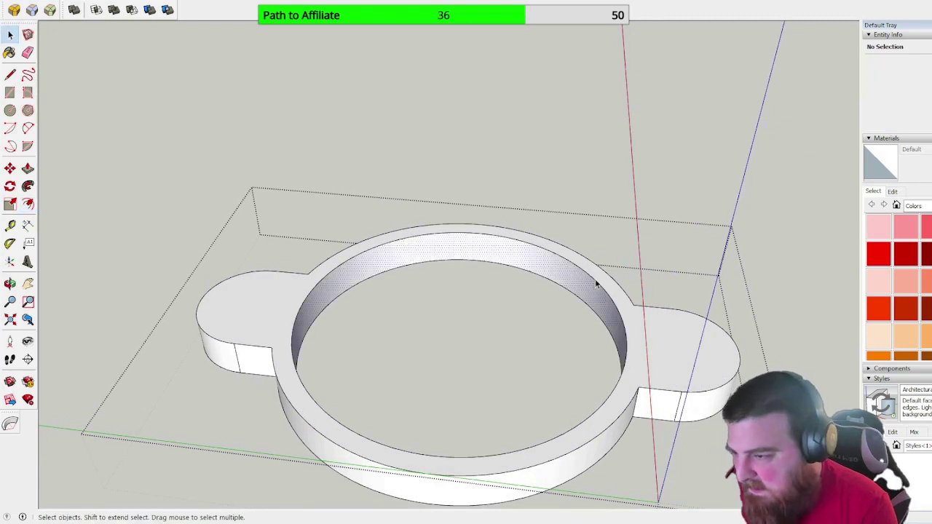
pyautogui.tripleClick(595, 277)
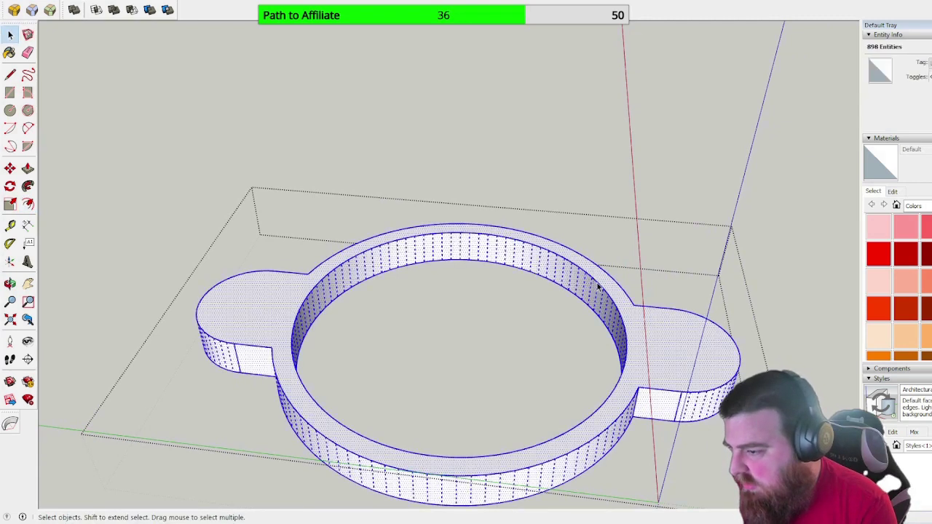
pyautogui.click(599, 284)
pyautogui.click(615, 308)
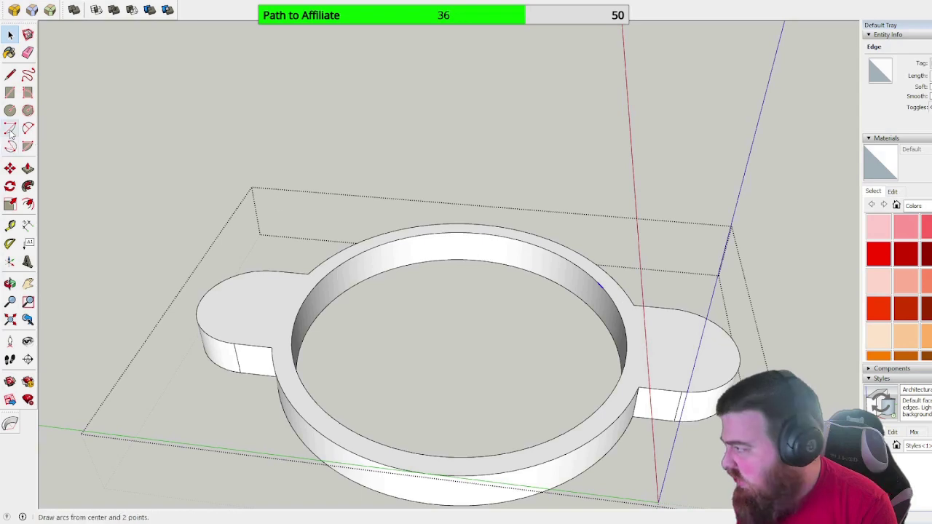
pyautogui.click(9, 74)
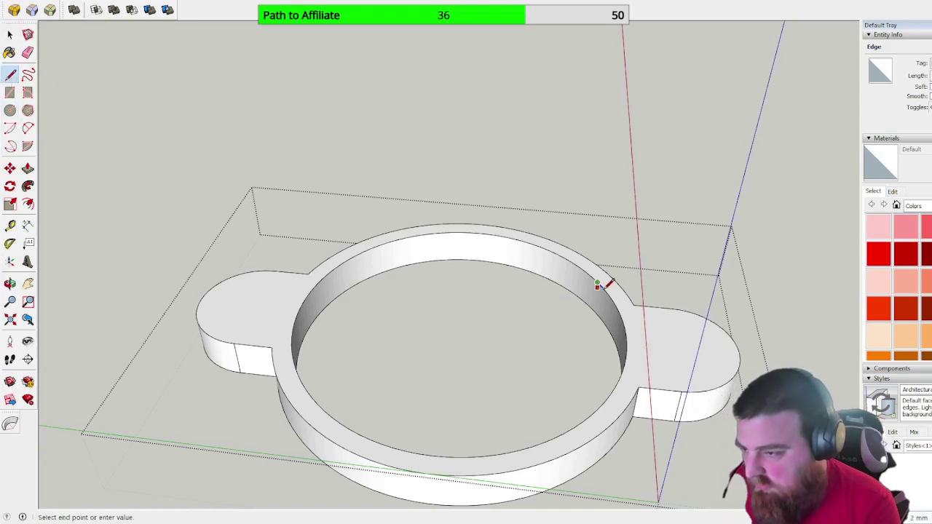
pyautogui.click(604, 287)
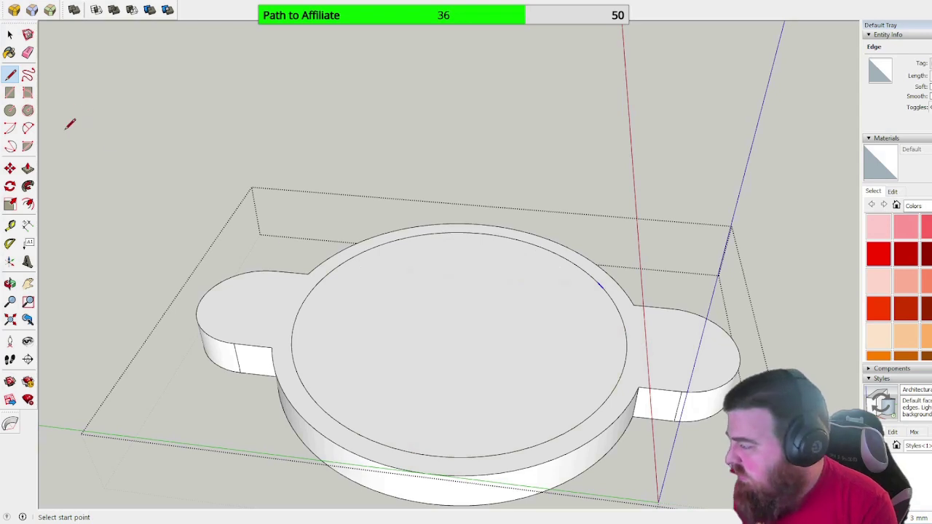
pyautogui.press('e')
pyautogui.press('space')
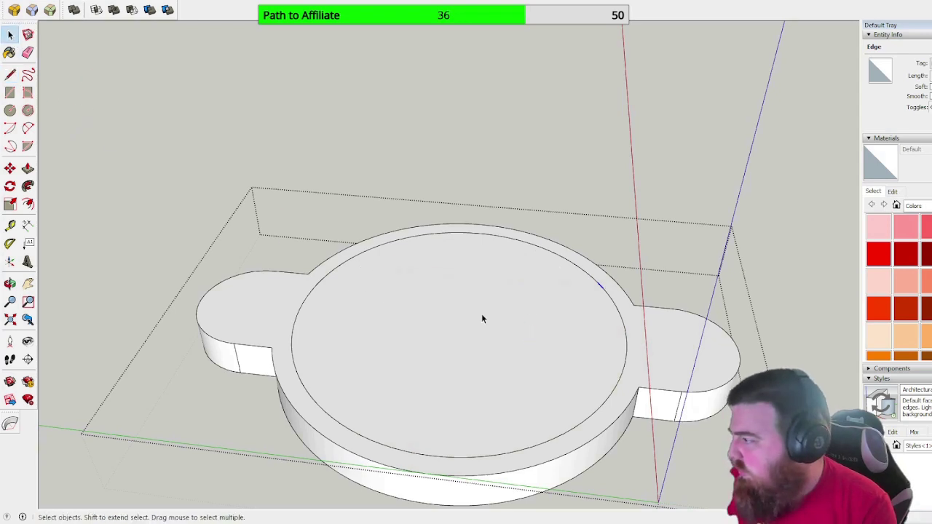
# Step: Offset the circular face's edge outward about 5 mm to the tab's inner corner, completing the ring's outer circle
pyautogui.click(482, 314)
pyautogui.click(29, 168)
pyautogui.press('f')
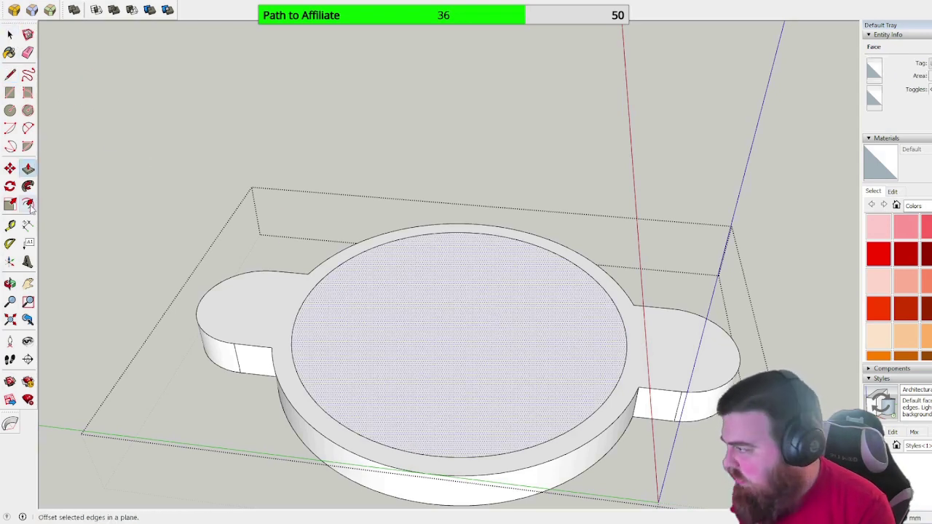
pyautogui.click(622, 370)
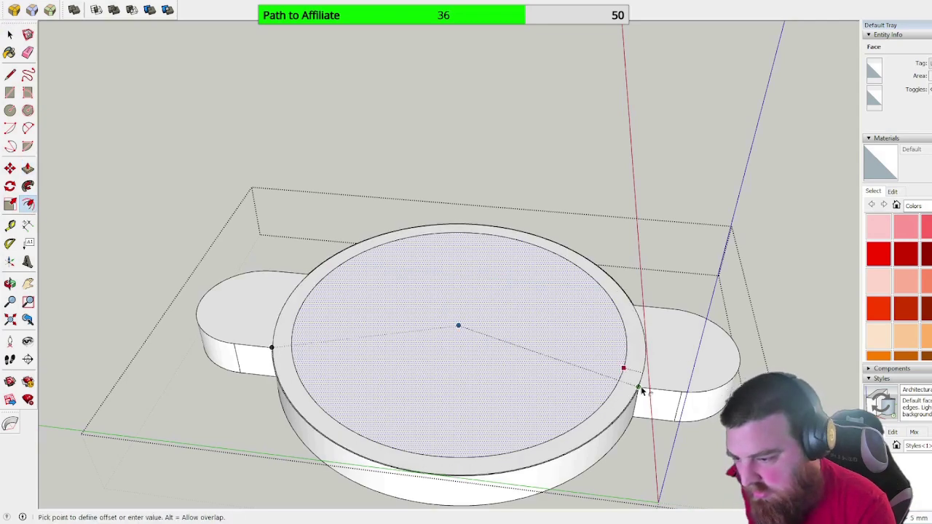
pyautogui.scroll(5, 641, 390)
pyautogui.scroll(3, 635, 392)
pyautogui.press('Escape')
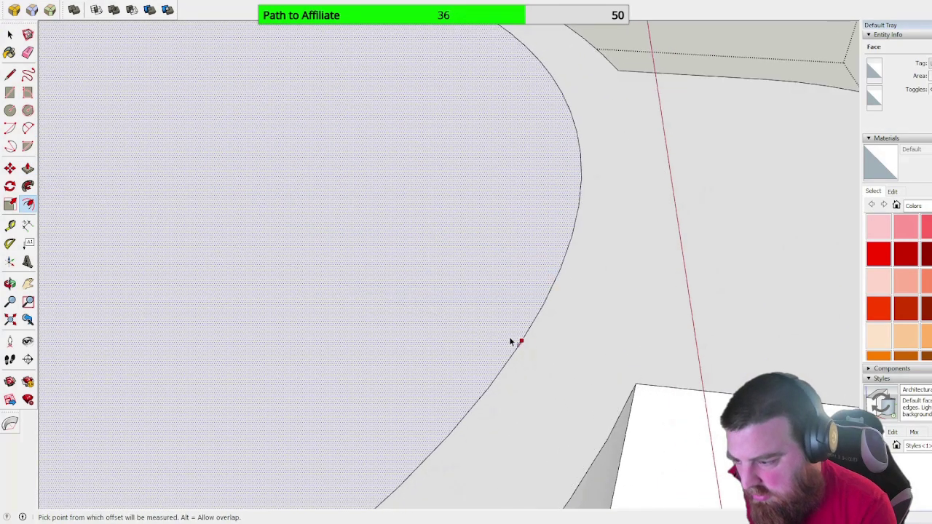
pyautogui.click(521, 343)
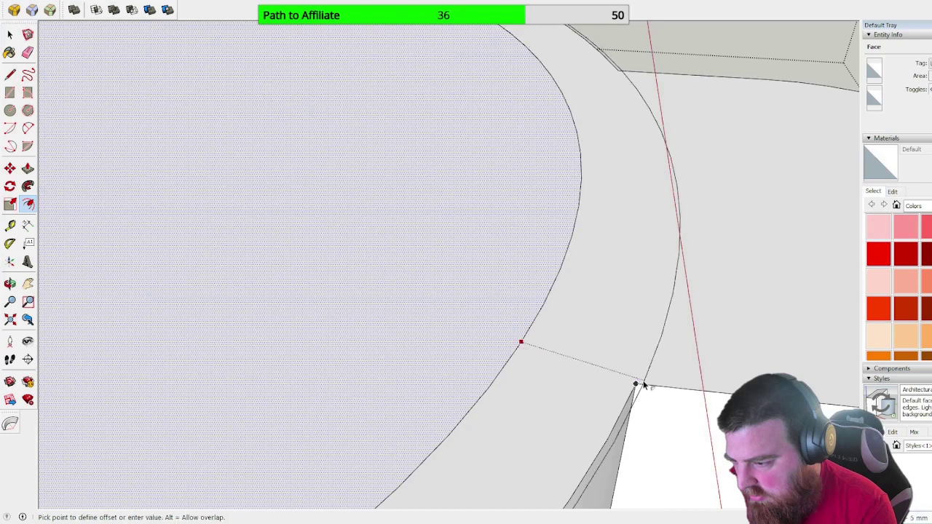
pyautogui.click(635, 386)
pyautogui.scroll(-8, 693, 224)
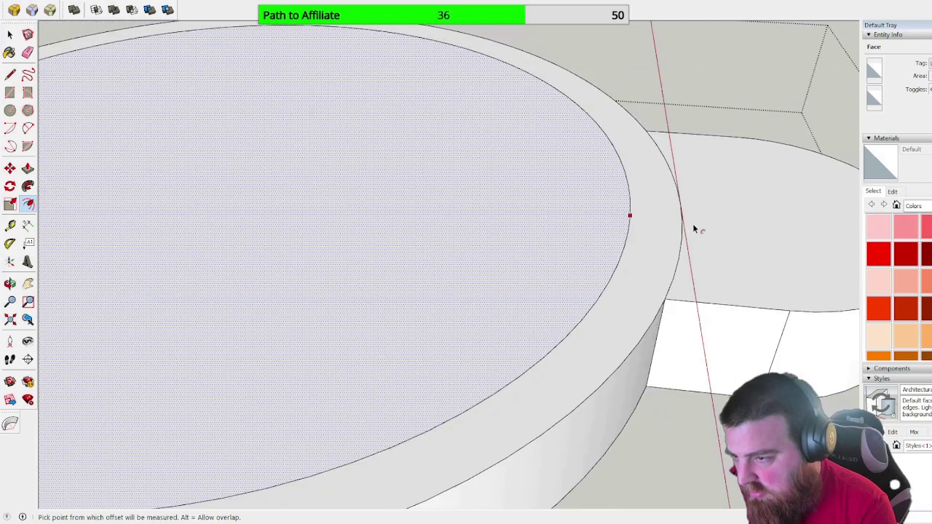
# Step: Delete the circular face covering the base plate's opening
pyautogui.press('r')
pyautogui.press('e')
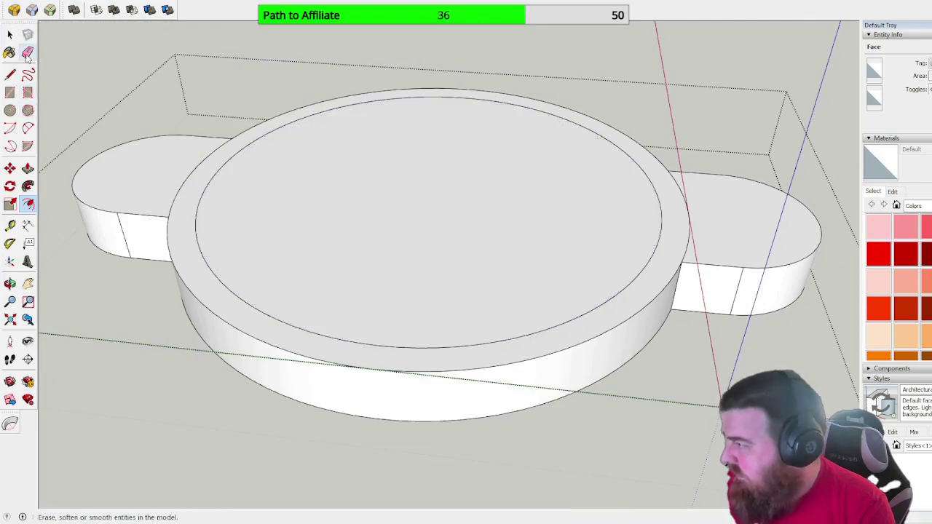
pyautogui.press('space')
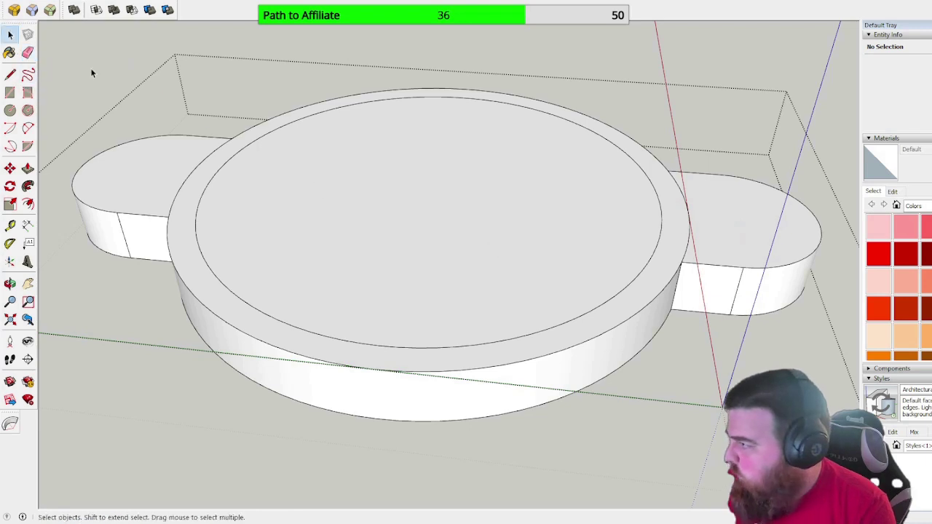
pyautogui.click(317, 157)
pyautogui.press('Delete')
# Step: Push both tab faces down 10 mm through the plate's thickness to remove the tabs, and leave the base plate group
pyautogui.press('p')
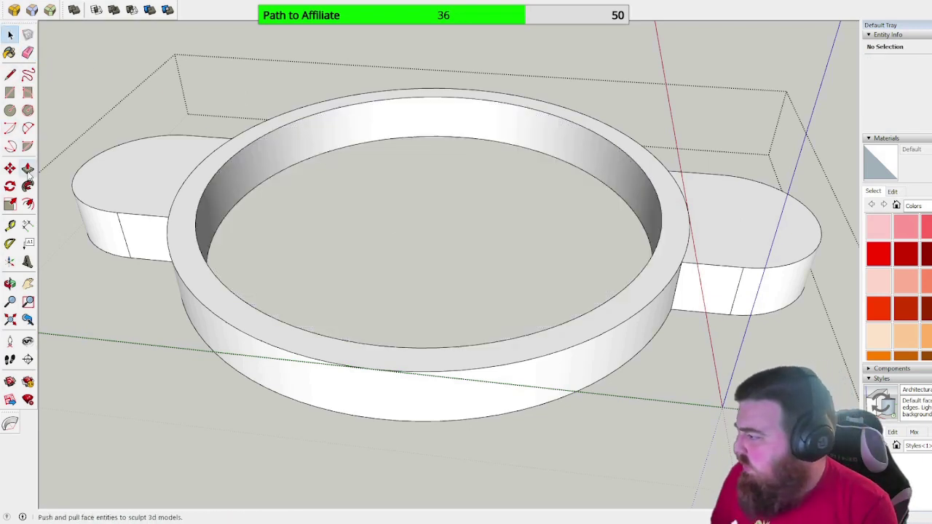
pyautogui.click(720, 223)
pyautogui.click(696, 290)
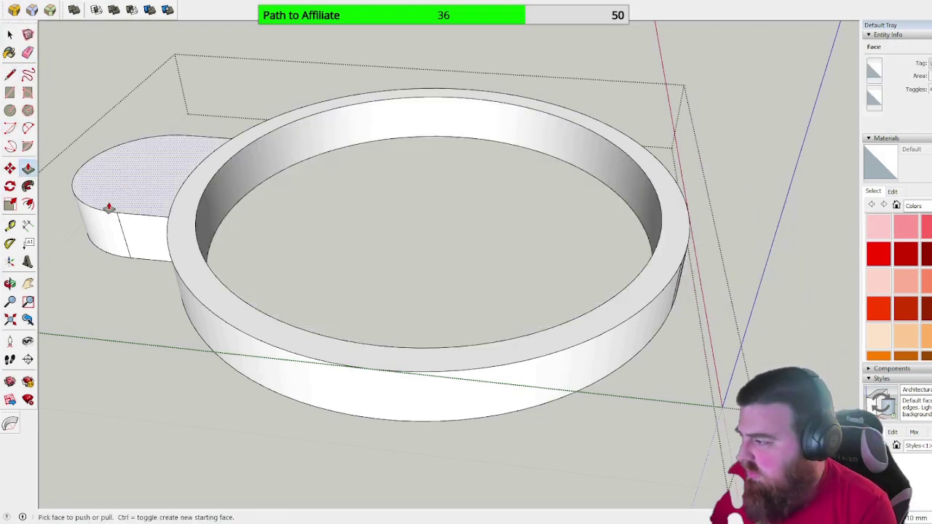
pyautogui.doubleClick(129, 188)
pyautogui.moveTo(129, 187)
pyautogui.mouseDown(button='middle')
pyautogui.moveTo(554, 228)
pyautogui.moveTo(170, 106)
pyautogui.moveTo(646, 266)
pyautogui.moveTo(710, 246)
pyautogui.mouseUp(button='middle')
pyautogui.click(10, 36)
pyautogui.click(662, 117)
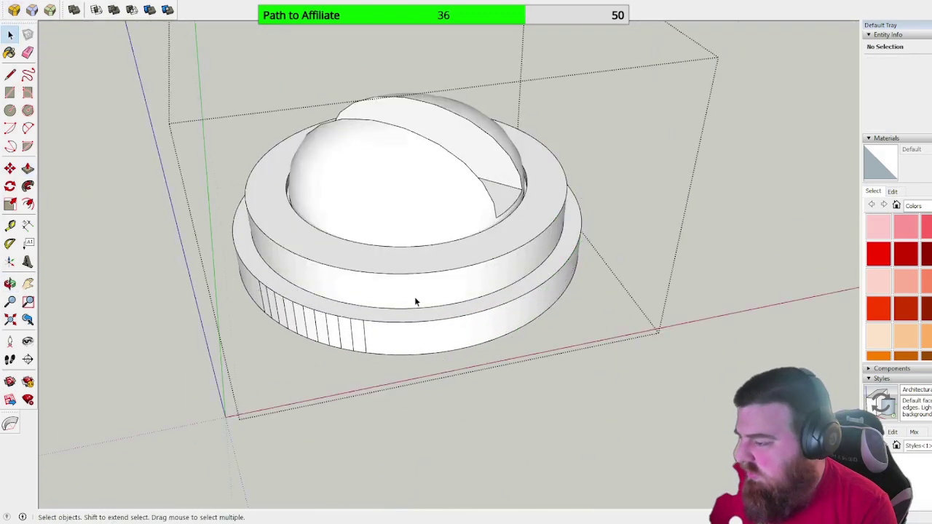
# Step: Smooth the hard vertical edges around the tabless base ring's outer side with Soften Edges, and leave the ring's group
pyautogui.doubleClick(408, 323)
pyautogui.scroll(5, 270, 309)
pyautogui.press('e')
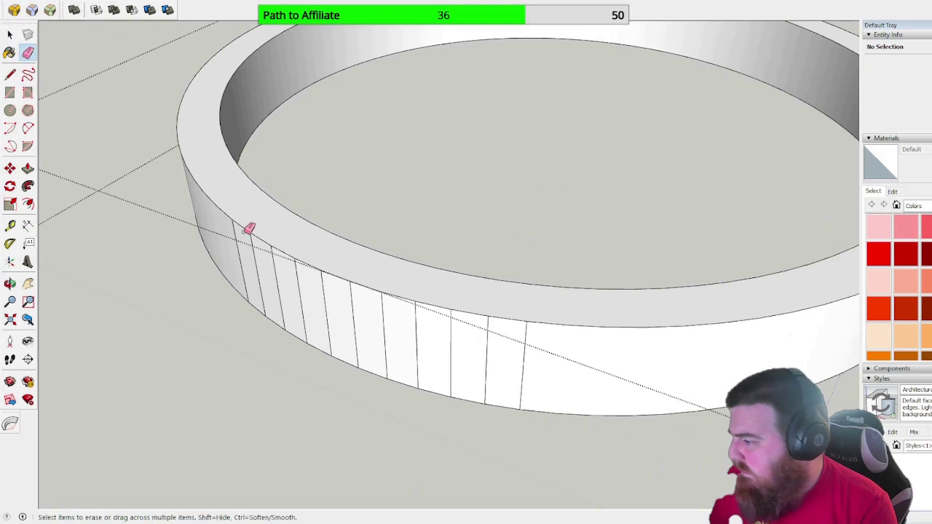
pyautogui.moveTo(246, 231)
pyautogui.keyDown('ctrl'); pyautogui.mouseDown()
pyautogui.moveTo(231, 243)
pyautogui.moveTo(283, 268)
pyautogui.mouseUp(); pyautogui.keyUp('ctrl')
pyautogui.scroll(-5, 289, 266)
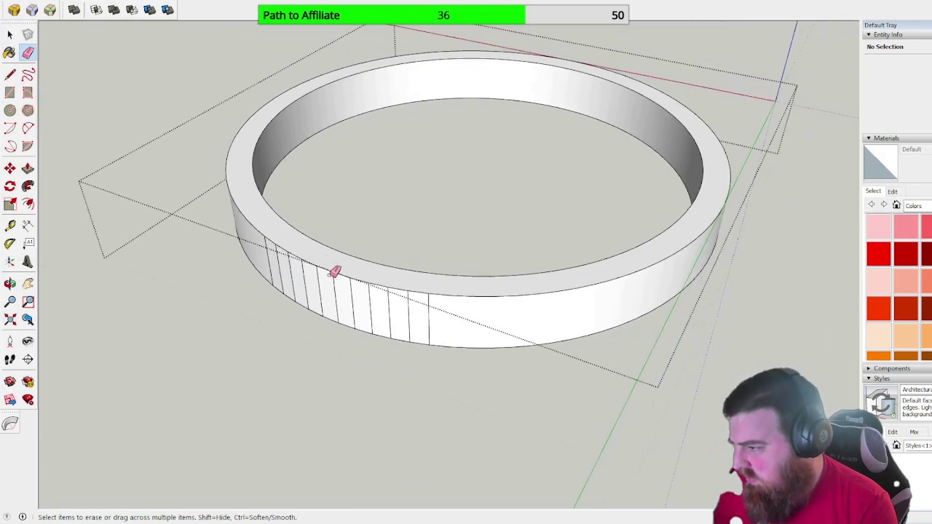
pyautogui.press('space')
pyautogui.tripleClick(448, 292)
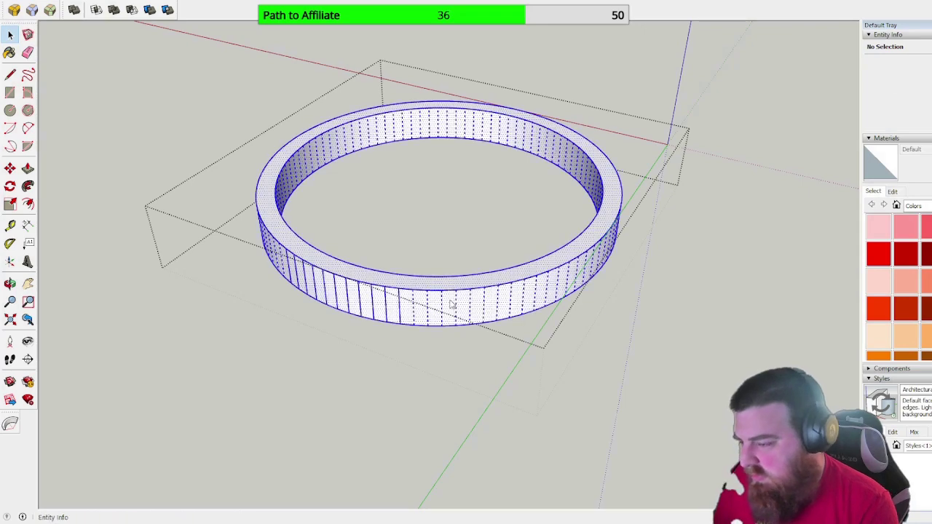
pyautogui.click(500, 463)
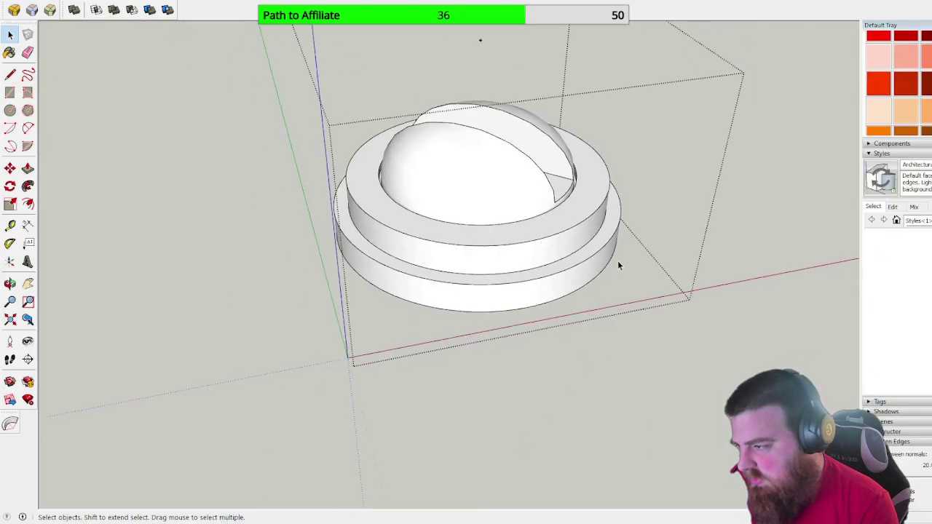
pyautogui.moveTo(617, 261); pyautogui.dragTo(389, 218, button='middle')
# Step: Copy the tabless screw about 232 mm along the green axis, level with the lower tabbed screws
pyautogui.scroll(-3, 550, 328)
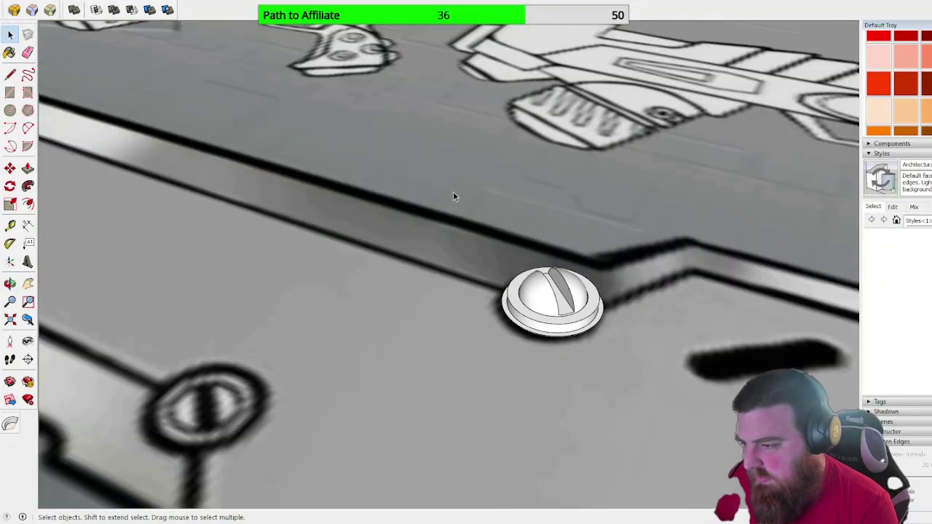
pyautogui.scroll(2, 456, 196)
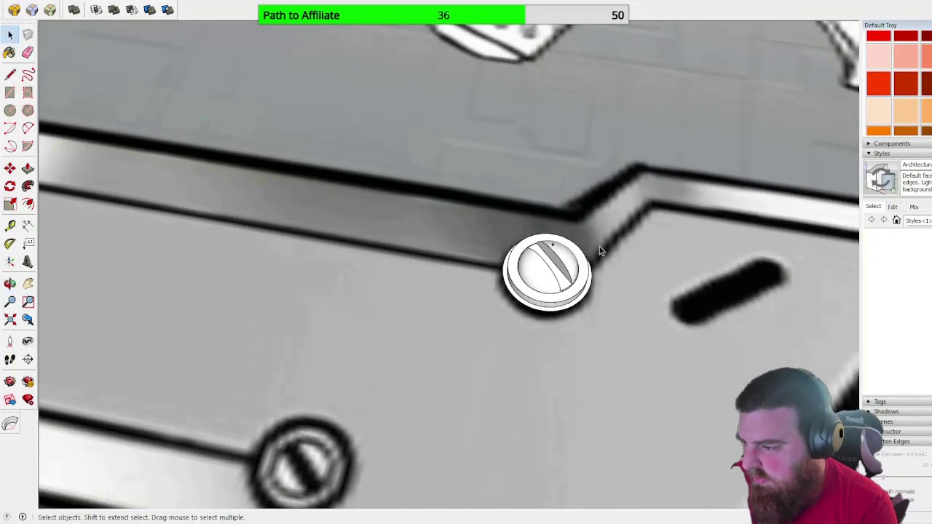
pyautogui.scroll(-5, 595, 236)
pyautogui.scroll(4, 613, 281)
pyautogui.click(557, 207)
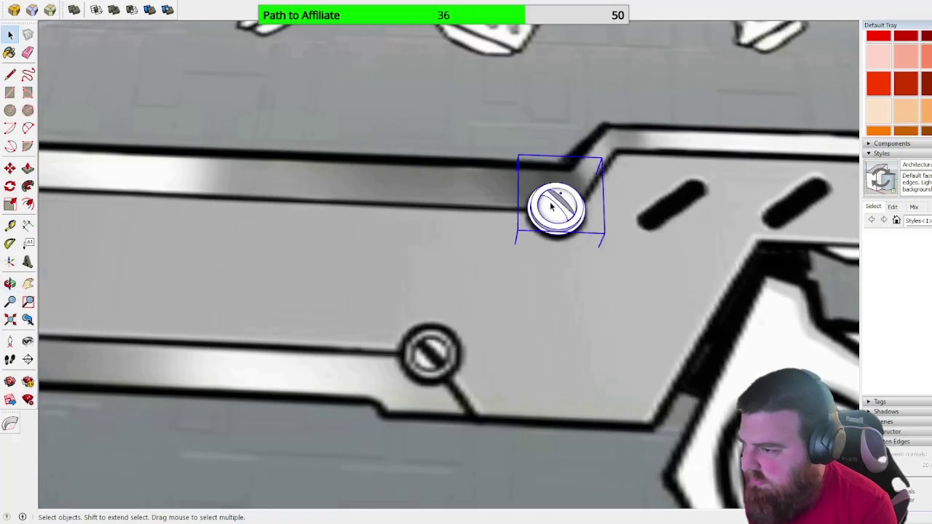
pyautogui.press('m')
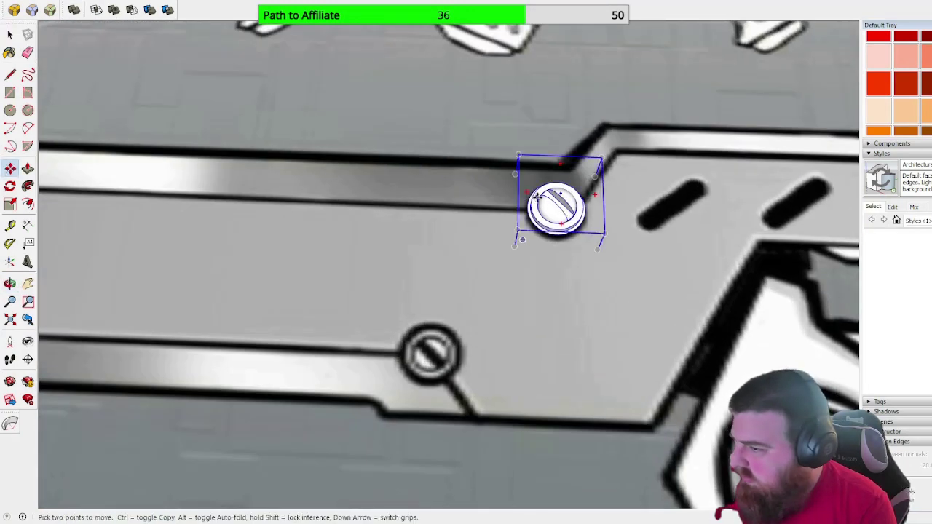
pyautogui.scroll(-4, 558, 214)
pyautogui.press('ctrl')
pyautogui.click(559, 209)
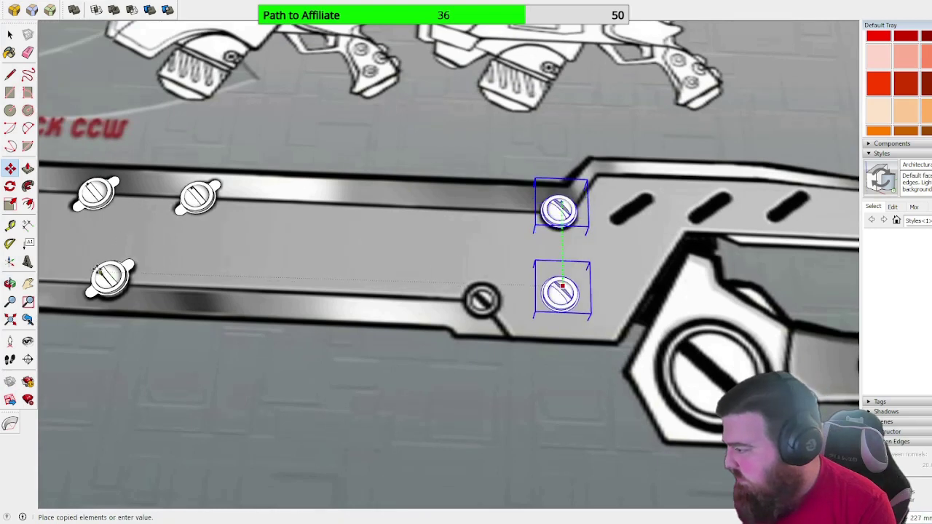
pyautogui.scroll(5, 105, 272)
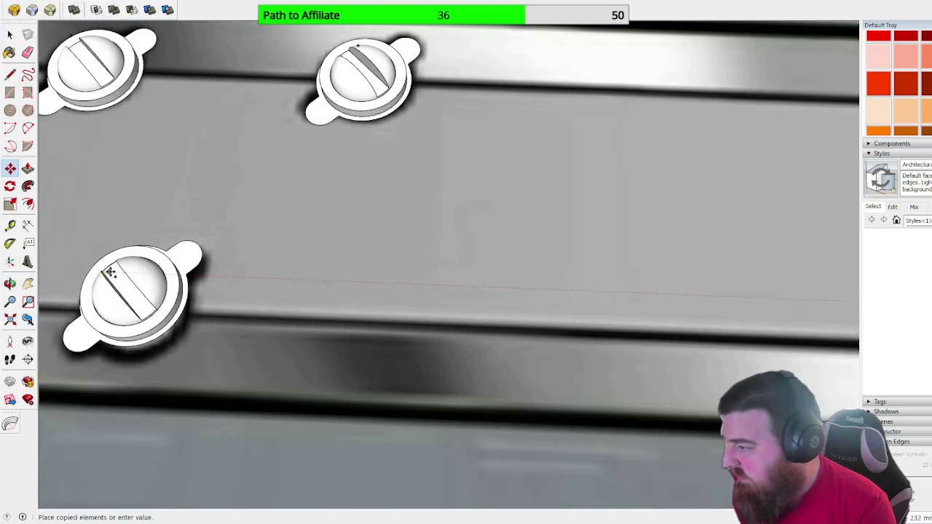
pyautogui.click(110, 273)
pyautogui.scroll(-4, 187, 245)
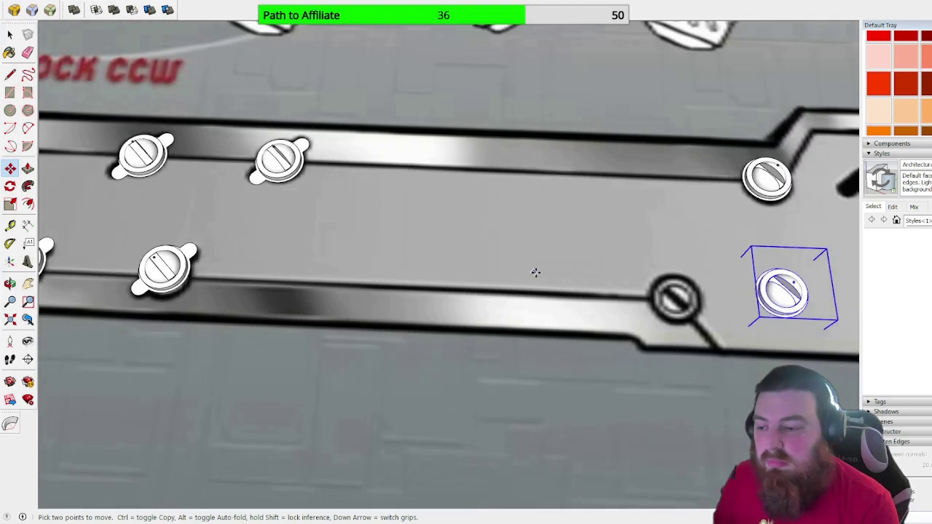
# Step: Move the new tabless copy onto the lower reference screw near the blade's stepped bottom edge
pyautogui.scroll(4, 768, 280)
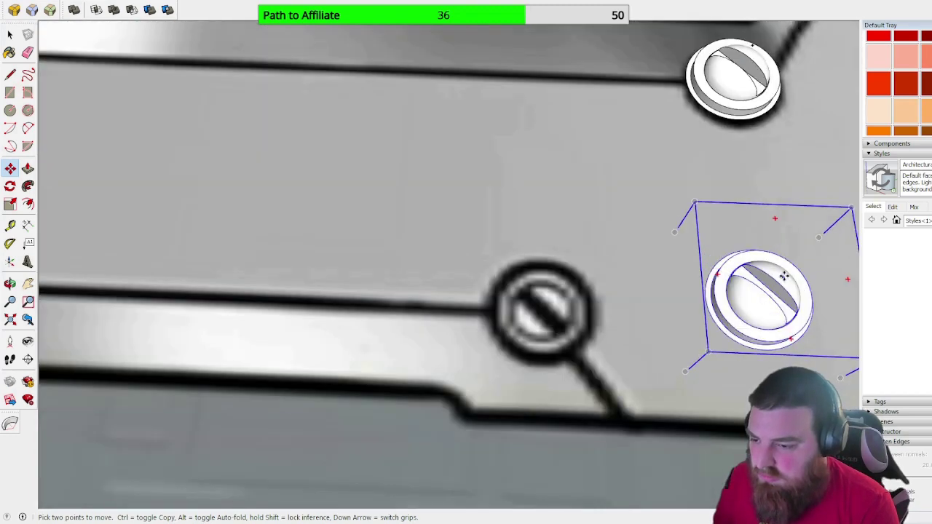
pyautogui.click(784, 275)
pyautogui.click(570, 268)
pyautogui.scroll(-3, 675, 317)
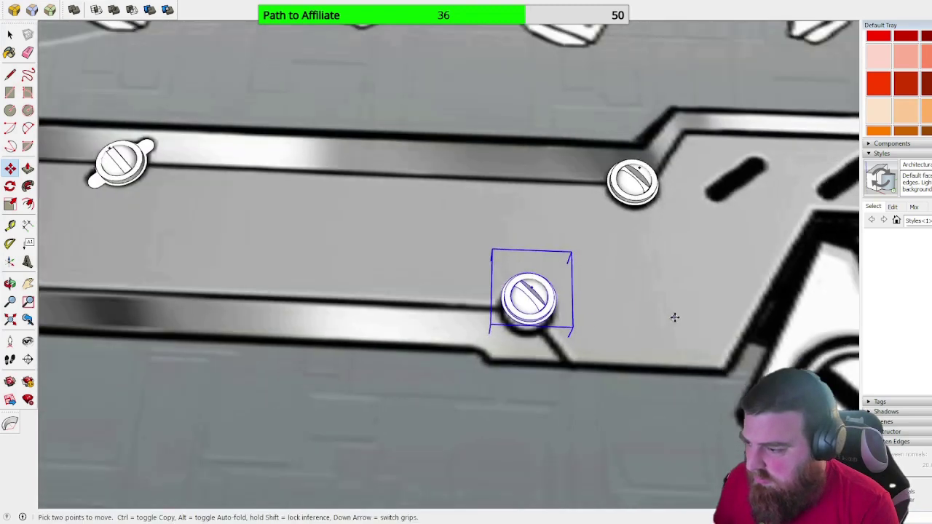
# Step: Examine the blade's pivot and handle in the reference for screws that still need a copy
pyautogui.scroll(-3, 675, 317)
pyautogui.scroll(1, 554, 306)
pyautogui.scroll(-3, 556, 311)
pyautogui.scroll(2, 850, 374)
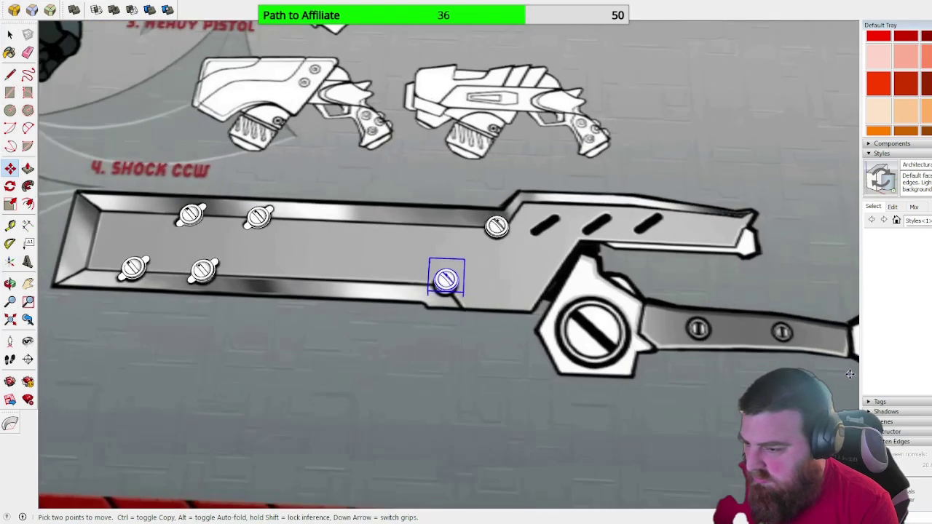
pyautogui.scroll(2, 674, 361)
pyautogui.scroll(1, 645, 332)
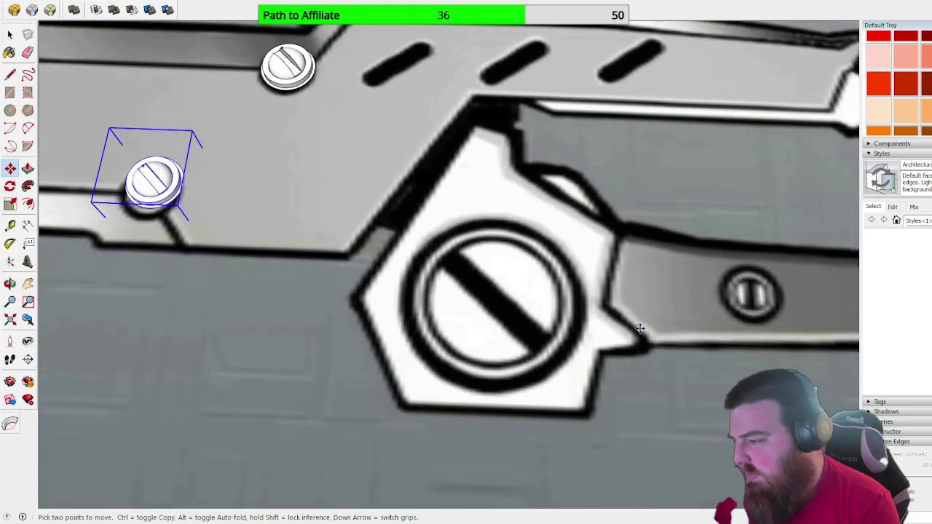
pyautogui.scroll(-1, 478, 311)
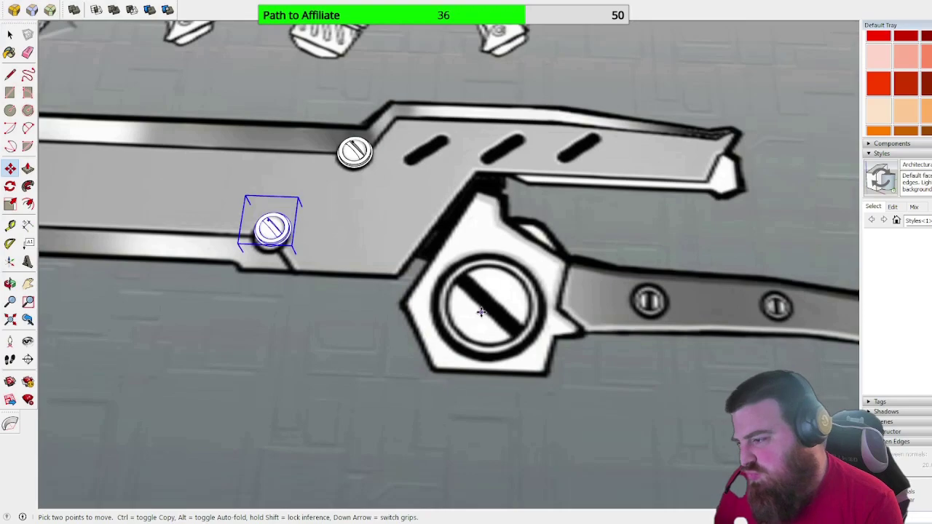
pyautogui.scroll(-3, 481, 312)
pyautogui.moveTo(580, 300)
pyautogui.mouseDown(button='middle')
pyautogui.moveTo(389, 242)
pyautogui.moveTo(245, 228)
pyautogui.moveTo(624, 366)
pyautogui.moveTo(698, 375)
pyautogui.moveTo(705, 386)
pyautogui.mouseUp(button='middle')
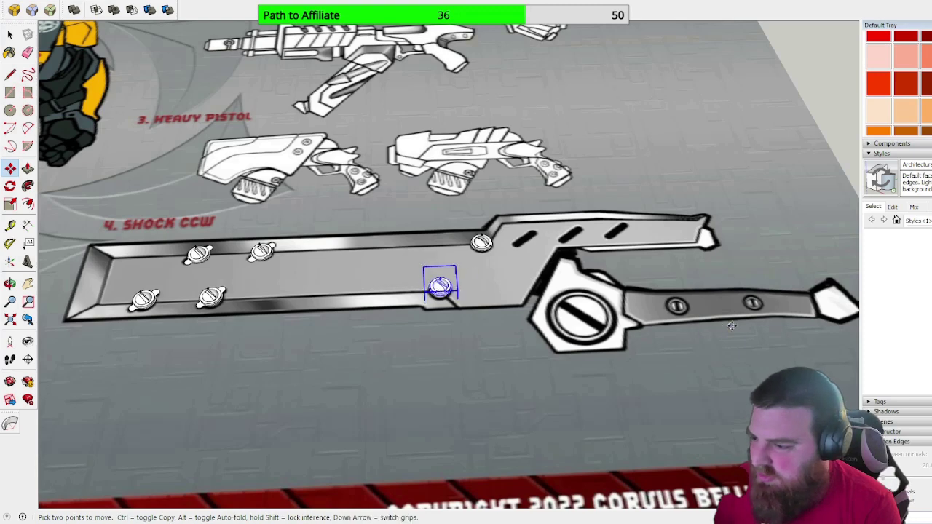
# Step: Copy the lower tabless screw about 937 mm across to a spot just above the handle's first reference screw
pyautogui.scroll(1, 732, 326)
pyautogui.scroll(-2, 340, 289)
pyautogui.scroll(2, 633, 325)
pyautogui.scroll(2, 437, 273)
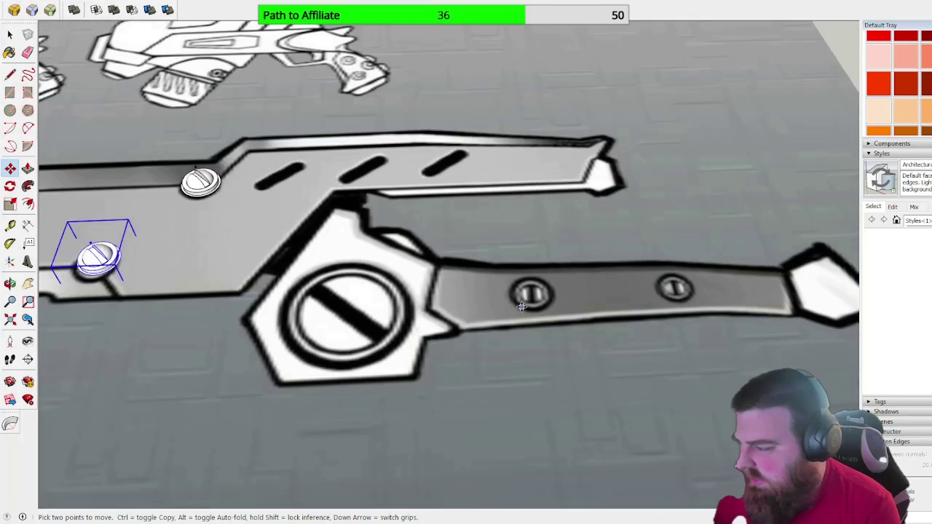
pyautogui.click(91, 242)
pyautogui.press('ctrl')
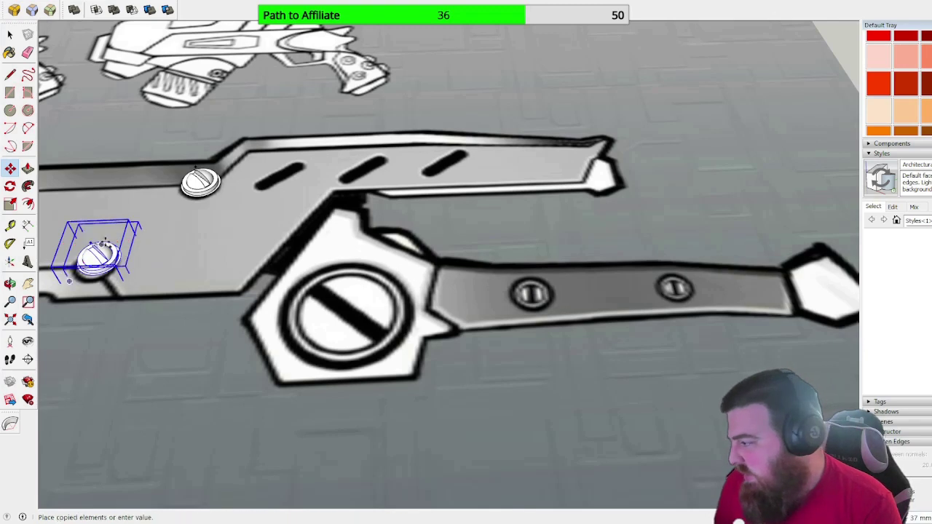
pyautogui.click(523, 222)
# Step: Move the copied screw about 124 mm onto the handle's first reference screw
pyautogui.scroll(3, 571, 273)
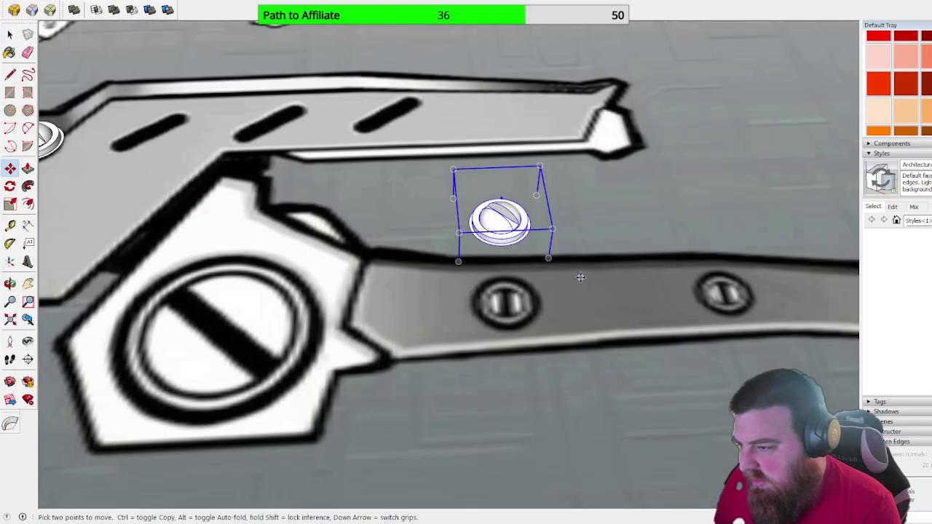
pyautogui.click(492, 187)
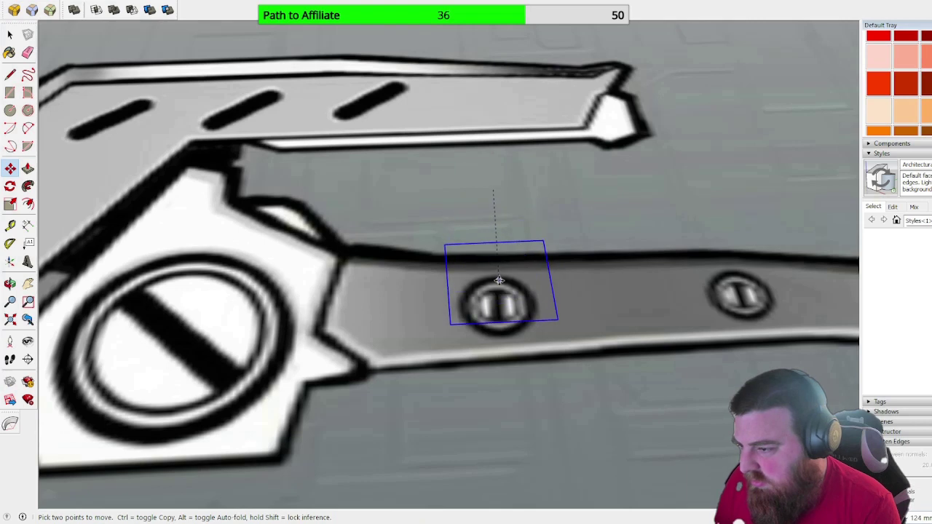
pyautogui.click(501, 277)
pyautogui.scroll(4, 498, 277)
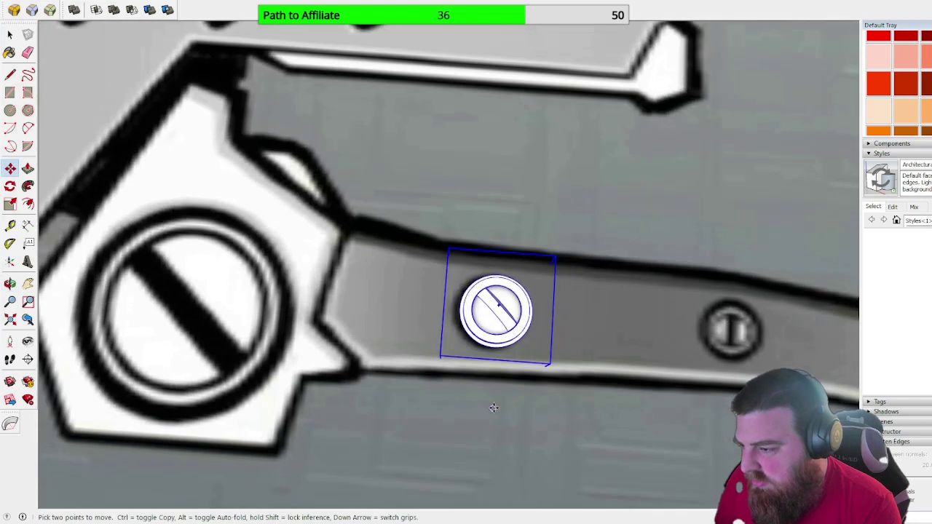
# Step: Copy the handle's first screw along the red axis onto the handle's second reference screw
pyautogui.scroll(-2, 289, 280)
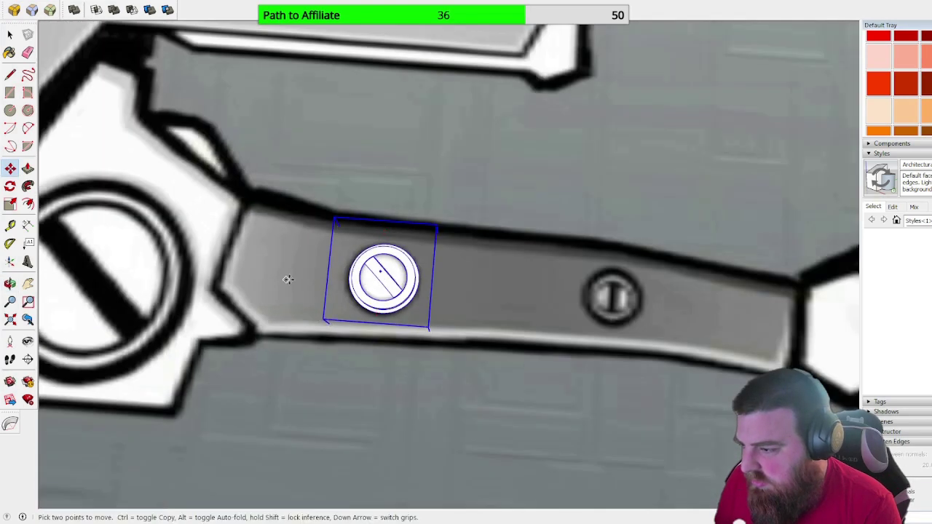
pyautogui.press('ctrl')
pyautogui.click(380, 271)
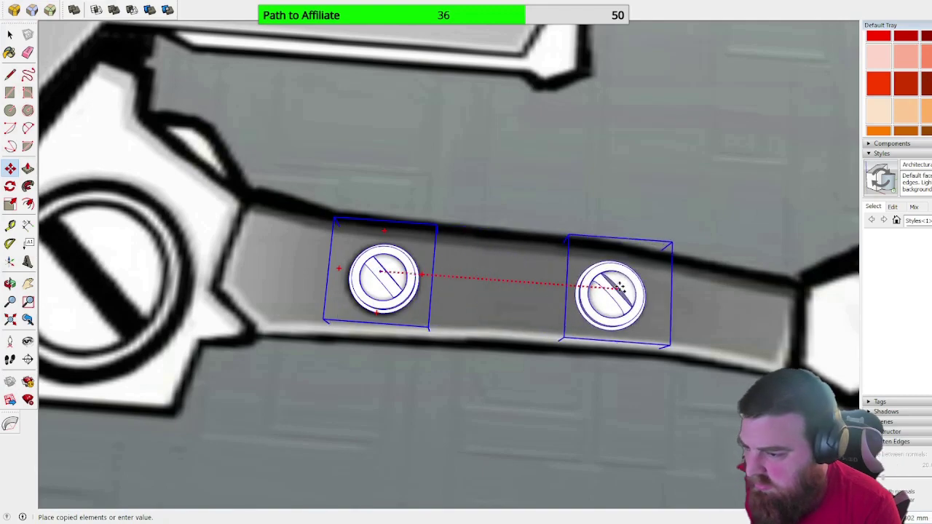
pyautogui.click(623, 289)
pyautogui.scroll(-5, 619, 302)
pyautogui.moveTo(495, 364); pyautogui.dragTo(423, 310, button='middle')
pyautogui.press('m')
pyautogui.scroll(4, 420, 314)
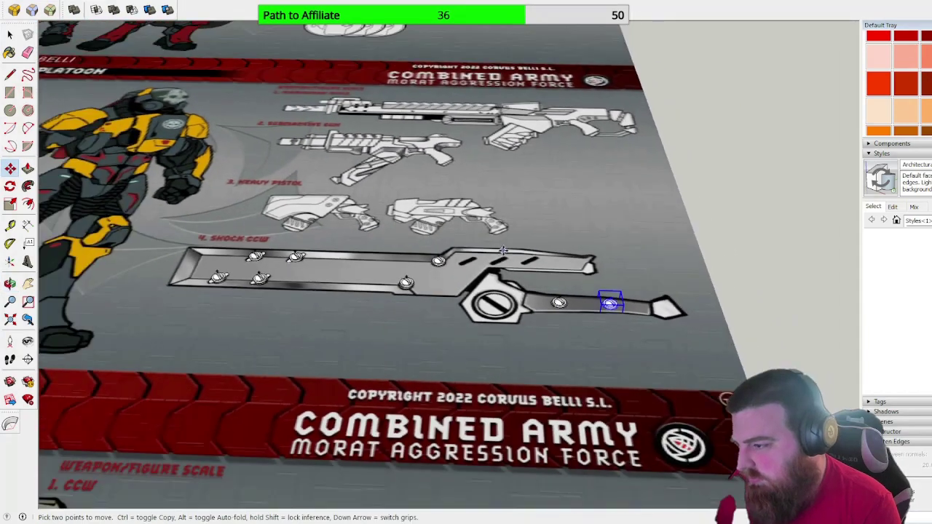
# Step: Draw a circle fitting the upper rounded end of the first black slot beside the stepped corner
pyautogui.scroll(3, 283, 249)
pyautogui.press('l')
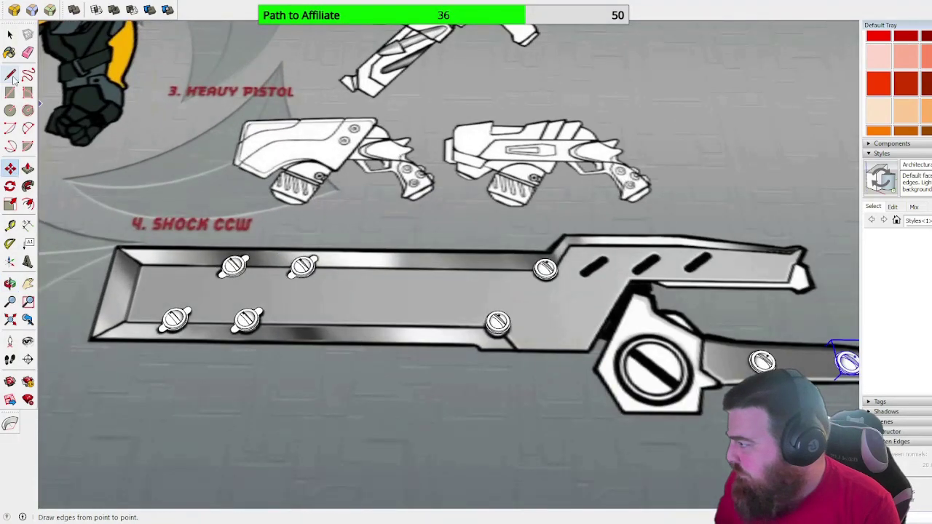
pyautogui.scroll(5, 605, 403)
pyautogui.scroll(-5, 612, 349)
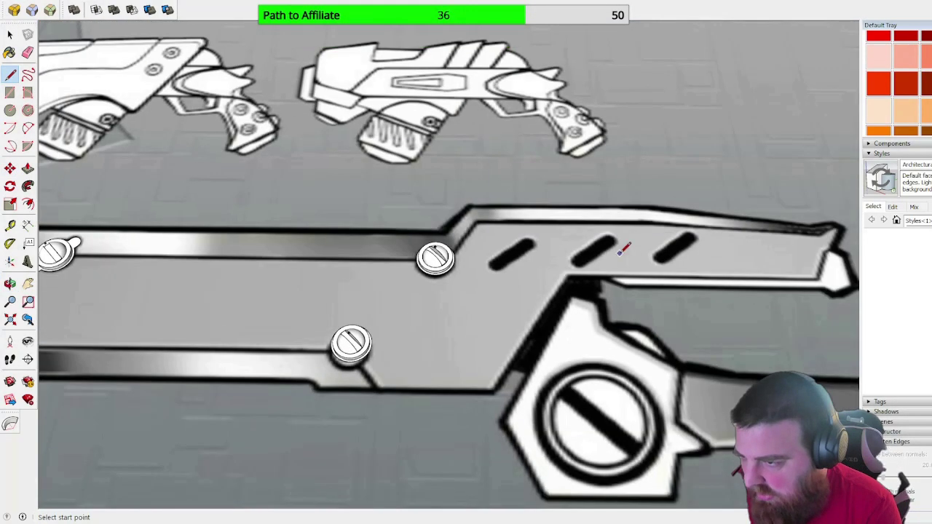
pyautogui.scroll(7, 605, 260)
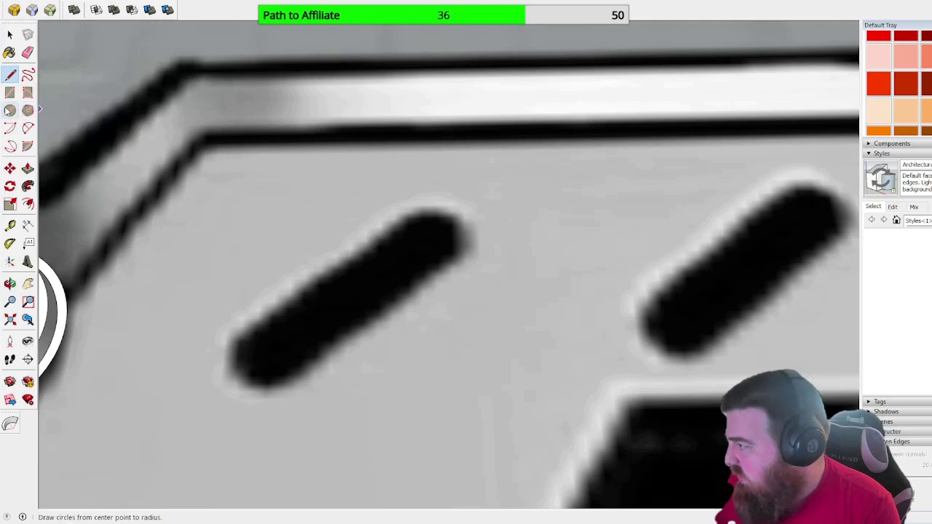
pyautogui.click(10, 110)
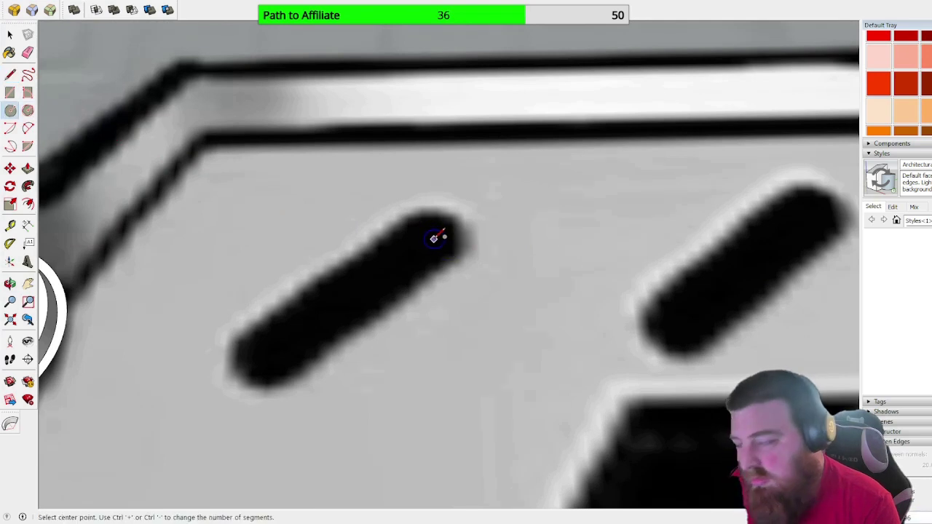
pyautogui.click(434, 239)
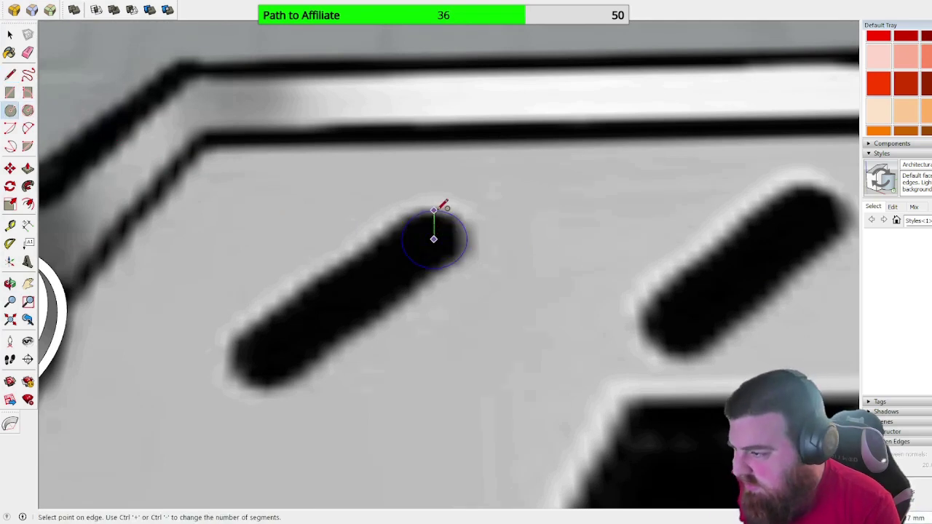
pyautogui.click(444, 204)
pyautogui.press('space')
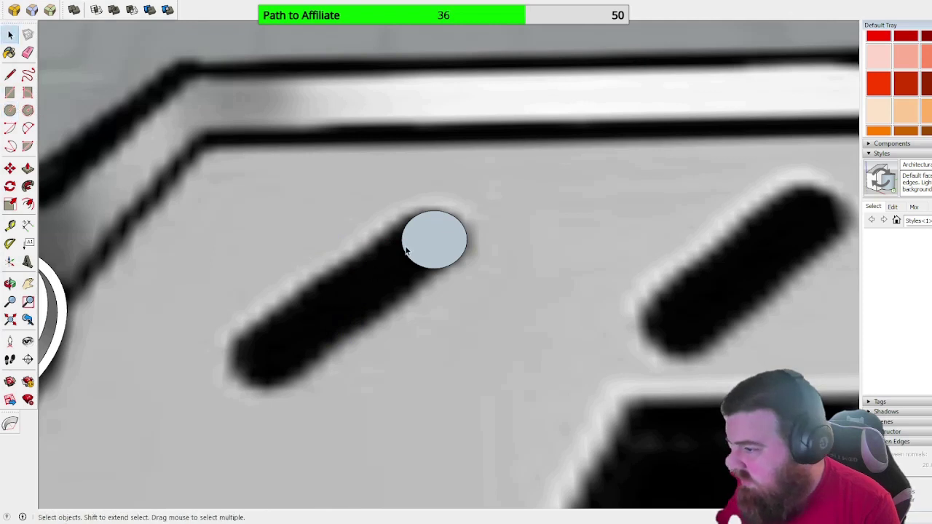
# Step: Draw a line from the circle's upper edge along the first slot's upper side toward its other rounded end
pyautogui.click(10, 73)
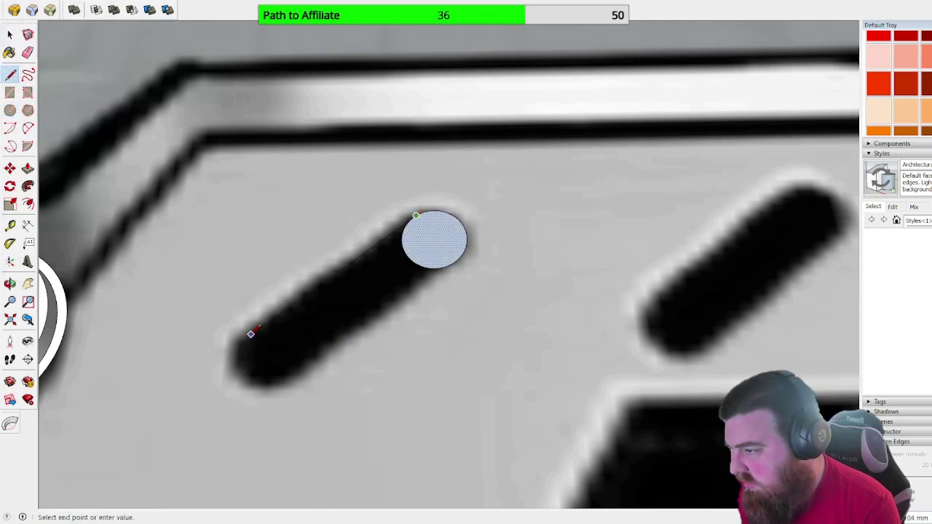
pyautogui.scroll(3, 448, 226)
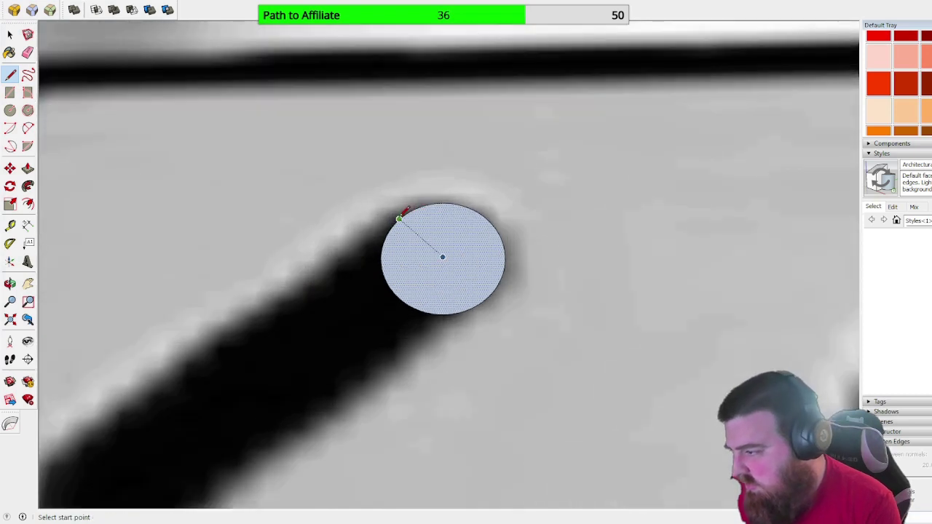
pyautogui.scroll(-3, 403, 215)
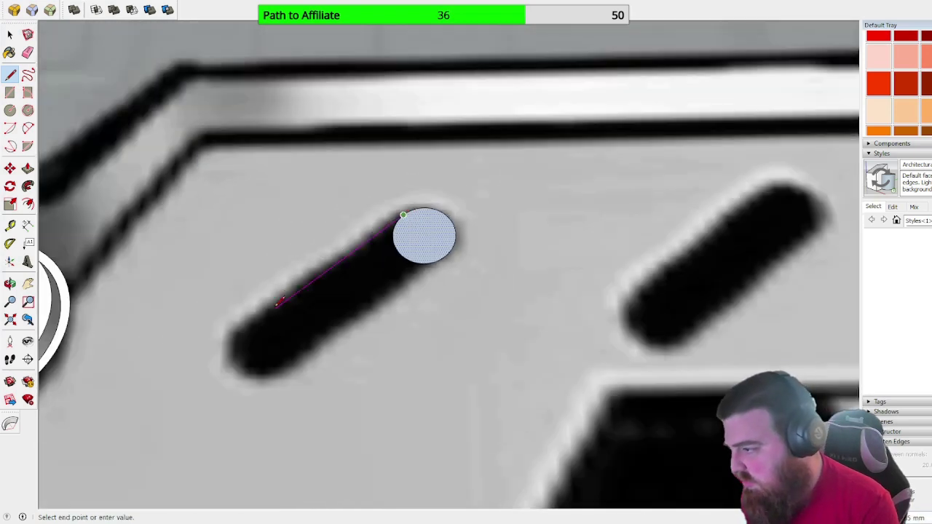
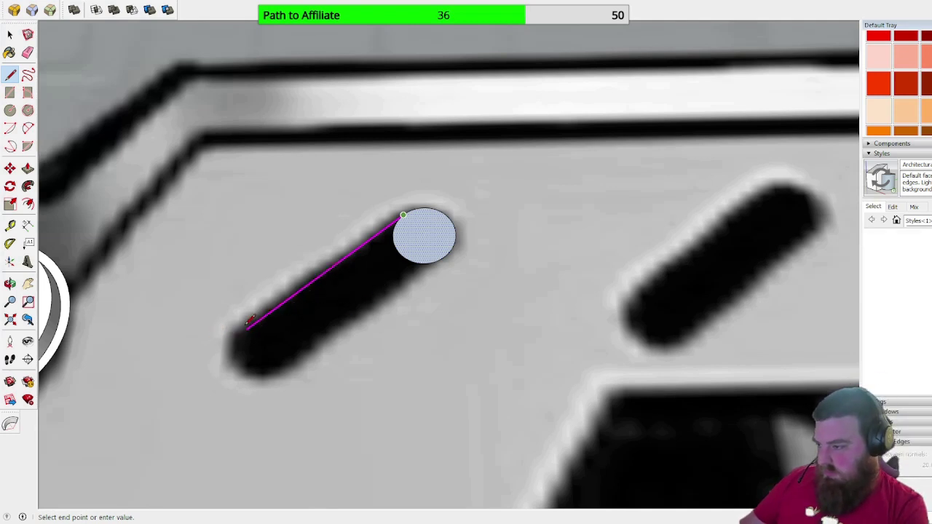
# Step: Copy the circle and its side line over to the second slot, and flip the copy both vertically and horizontally
pyautogui.press('Escape')
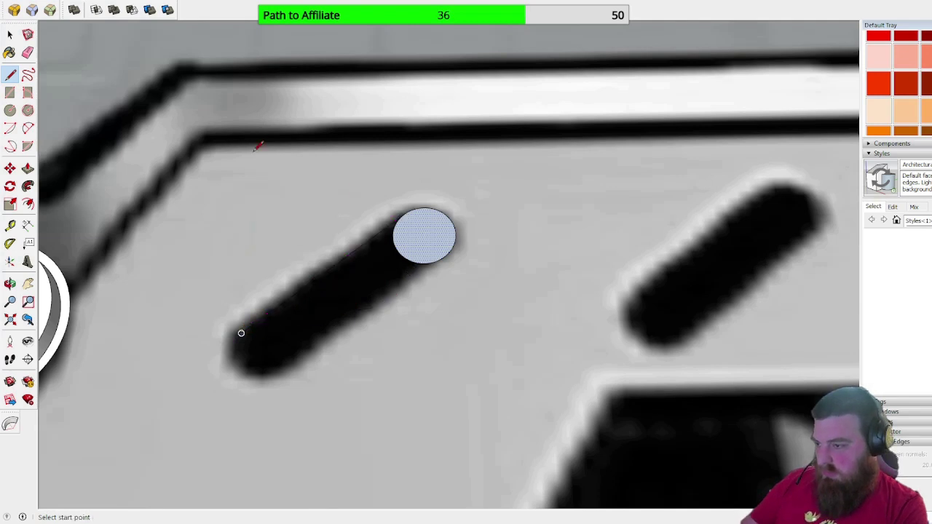
pyautogui.click(11, 33)
pyautogui.moveTo(158, 150); pyautogui.dragTo(477, 375)
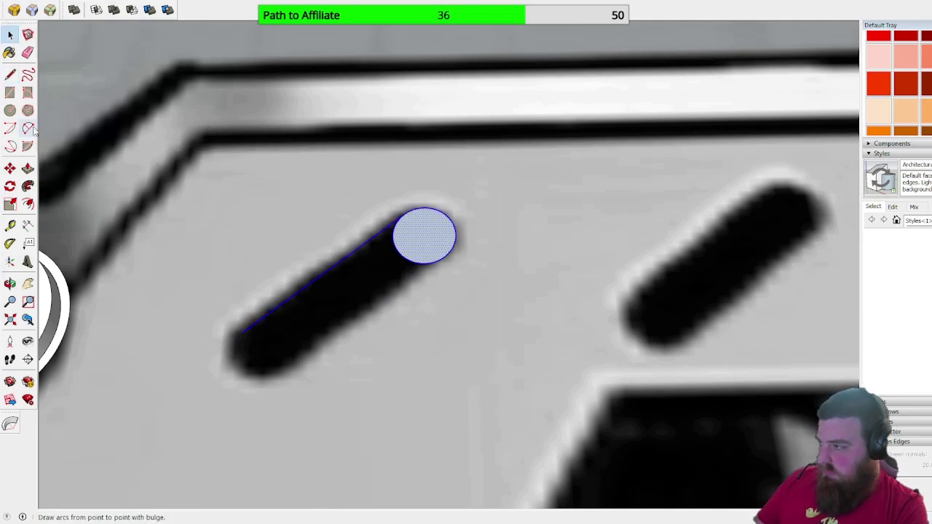
pyautogui.click(10, 168)
pyautogui.press('ctrl')
pyautogui.click(424, 234)
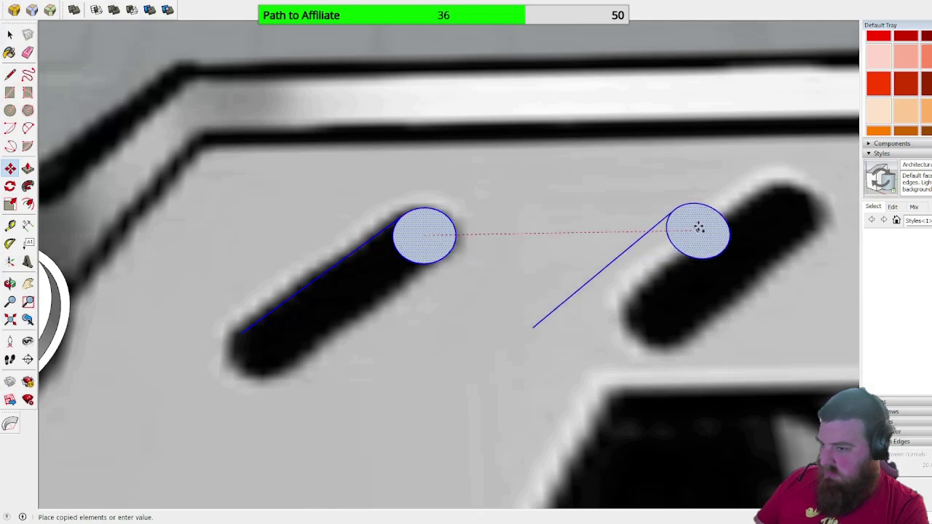
pyautogui.click(737, 232)
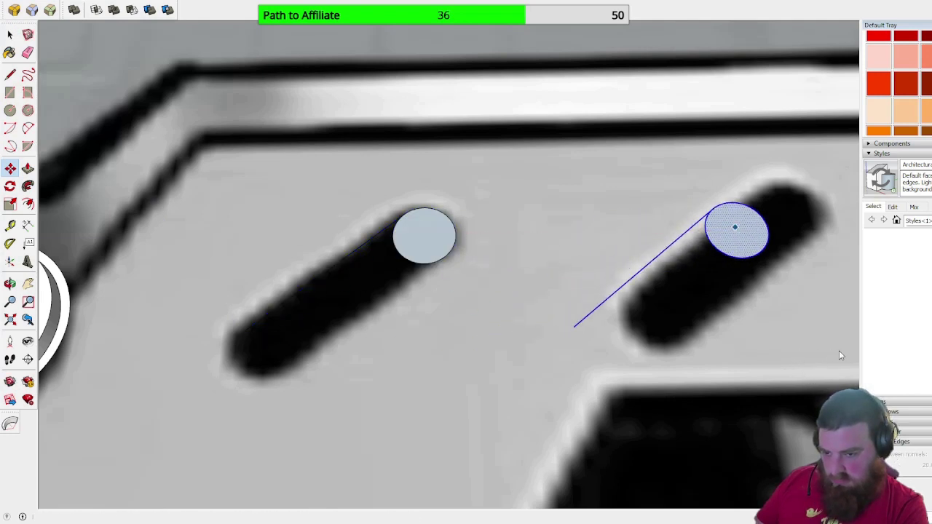
pyautogui.click(855, 367)
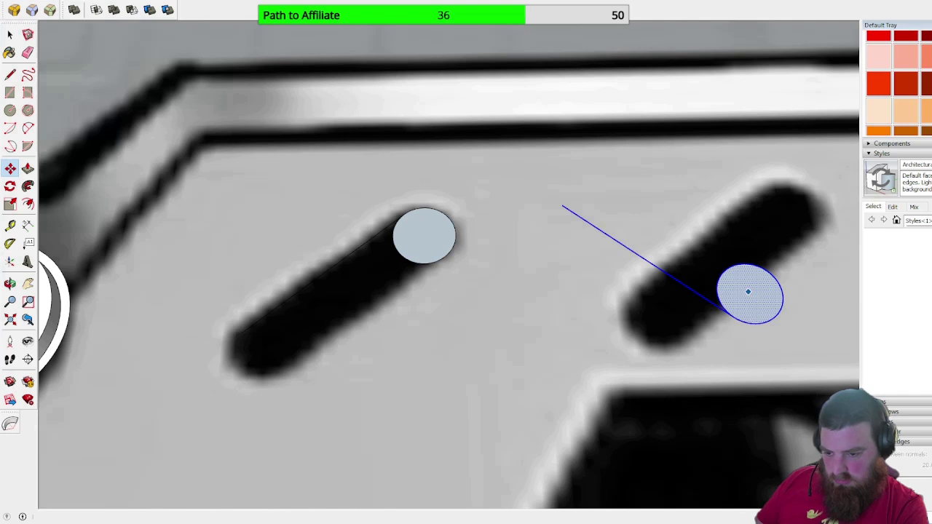
pyautogui.click(732, 344)
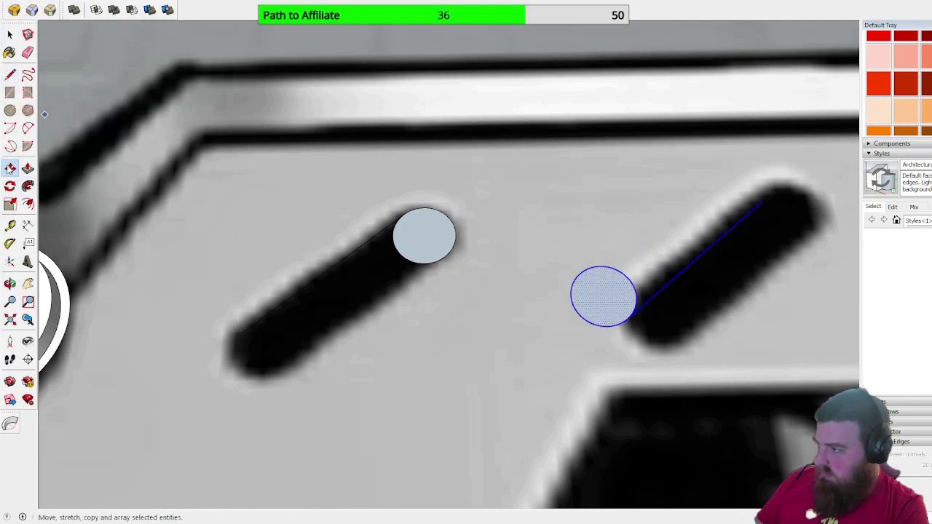
# Step: Try to fit the flipped copy over the first slot's lower rounded end and erase both circle faces
pyautogui.click(579, 275)
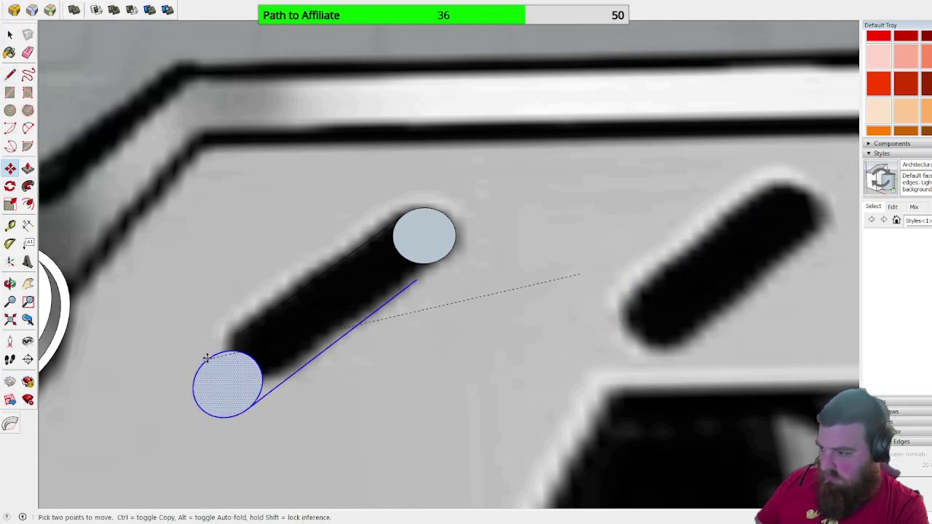
pyautogui.click(242, 333)
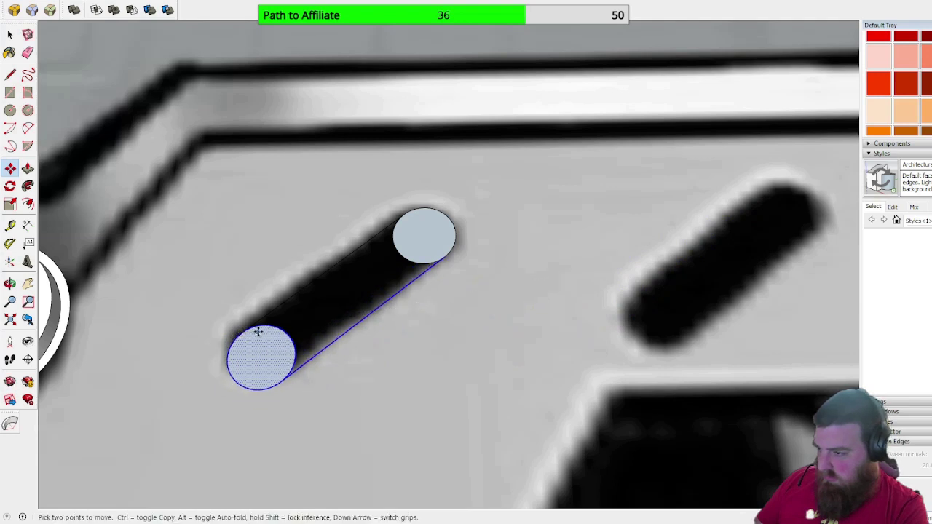
pyautogui.press('b')
pyautogui.press('e')
pyautogui.click(293, 342)
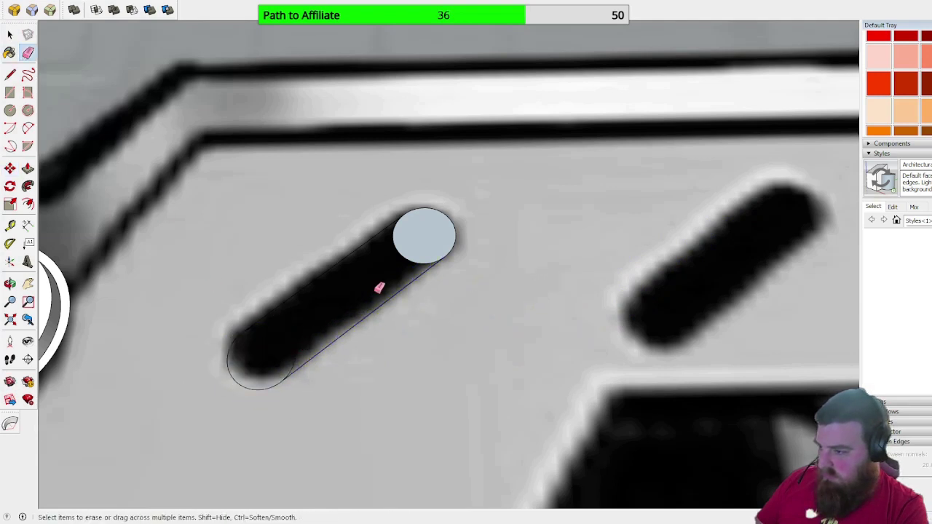
pyautogui.click(406, 245)
# Step: Try to retrace the first slot's lower side with a line, and undo back to the flipped copy beside the second slot
pyautogui.click(10, 74)
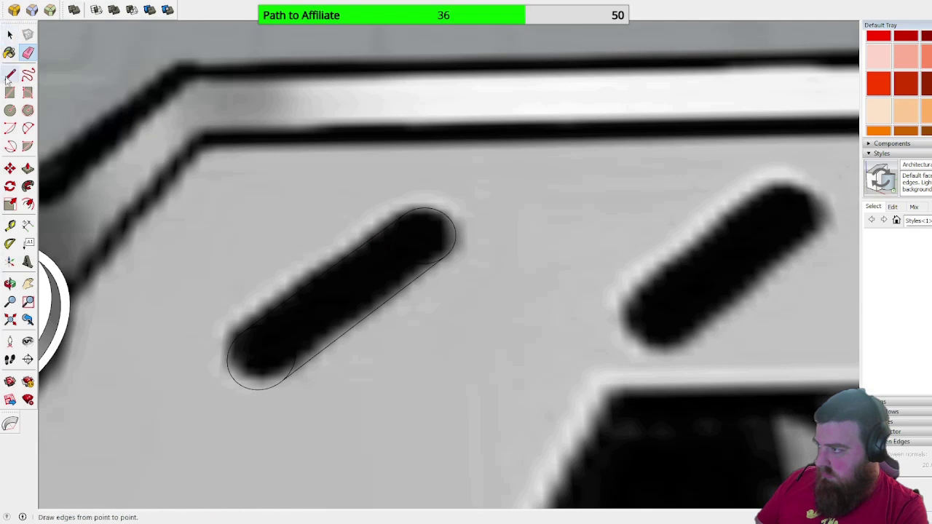
pyautogui.click(421, 275)
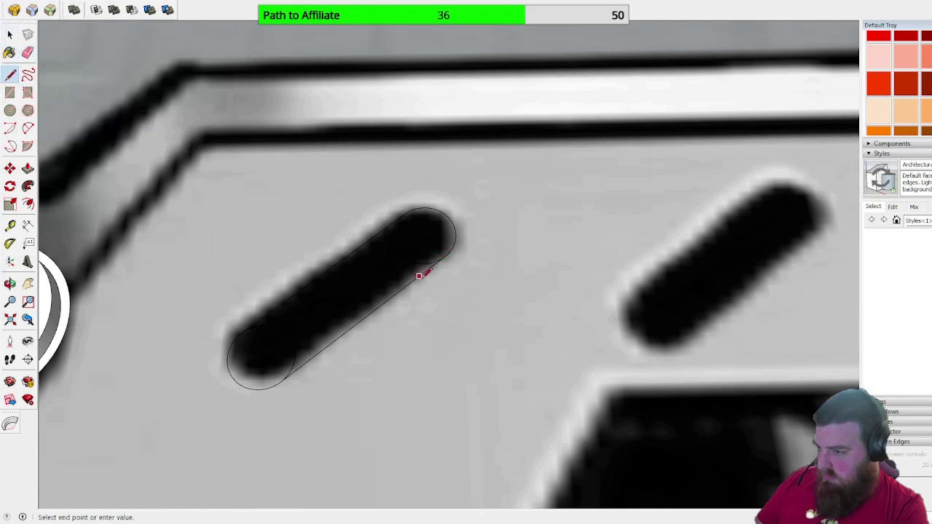
pyautogui.click(387, 301)
pyautogui.scroll(4, 342, 332)
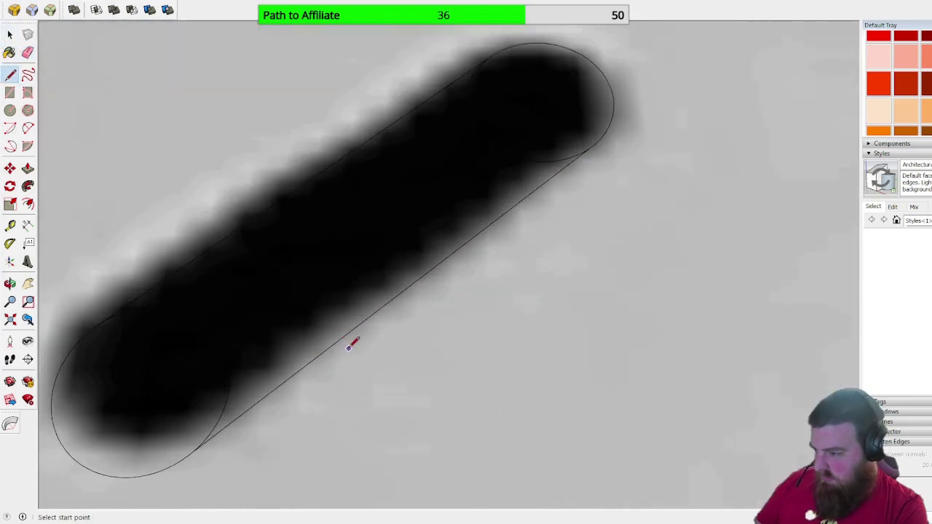
pyautogui.hotkey('ctrl', 'z')
pyautogui.hotkey('ctrl', 'z')
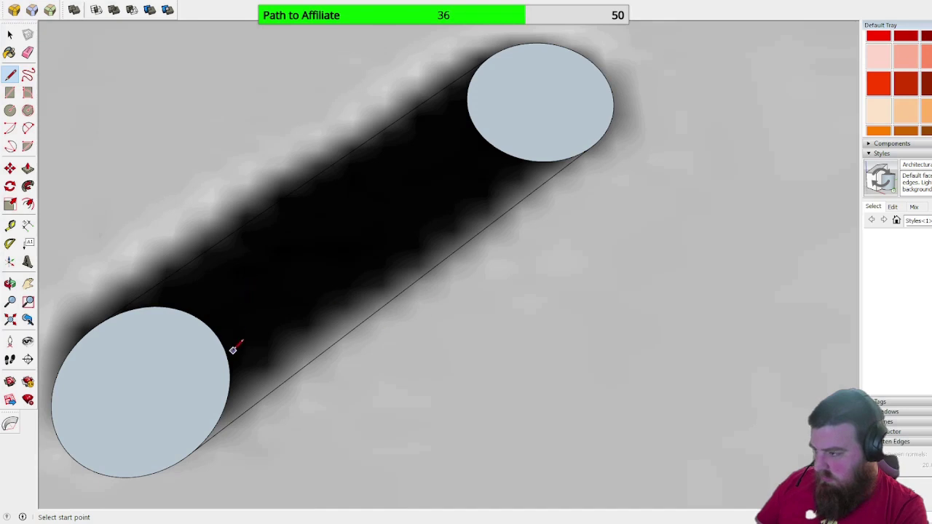
# Step: Move the flipped circle and line by the line's free end onto the lower edge of the first slot's upper circle
pyautogui.scroll(-8, 233, 349)
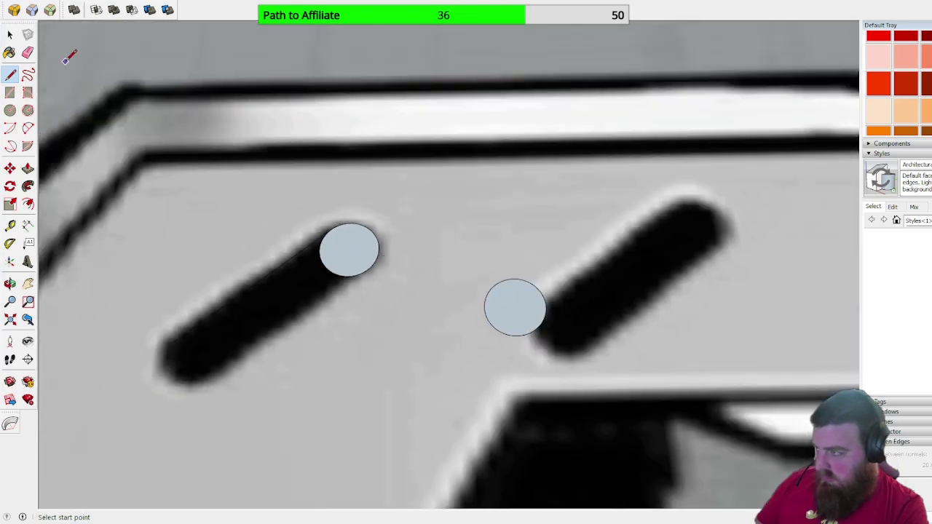
pyautogui.click(10, 35)
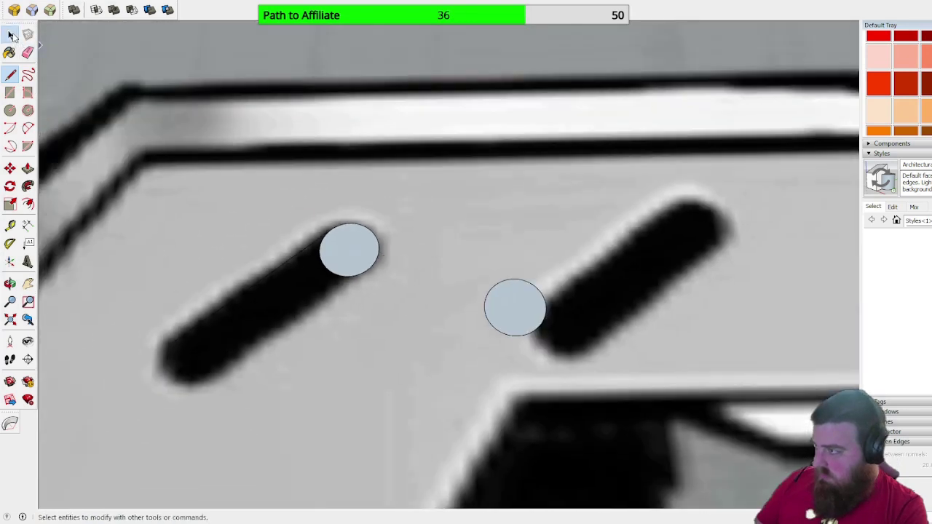
pyautogui.moveTo(437, 131); pyautogui.dragTo(796, 374)
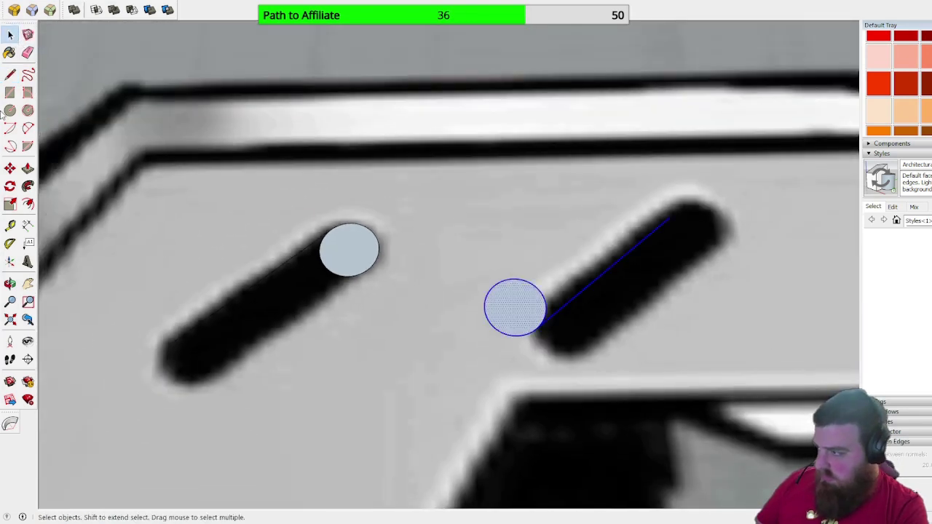
pyautogui.click(11, 168)
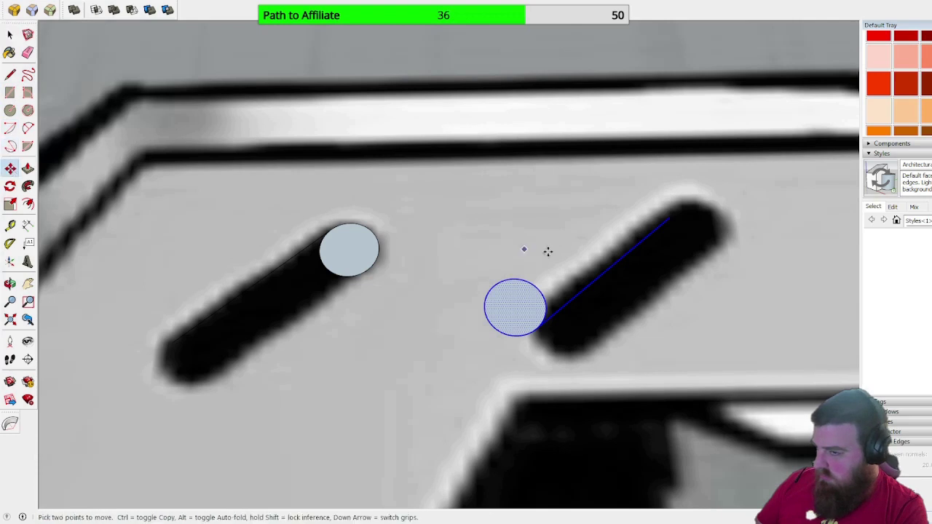
pyautogui.click(669, 215)
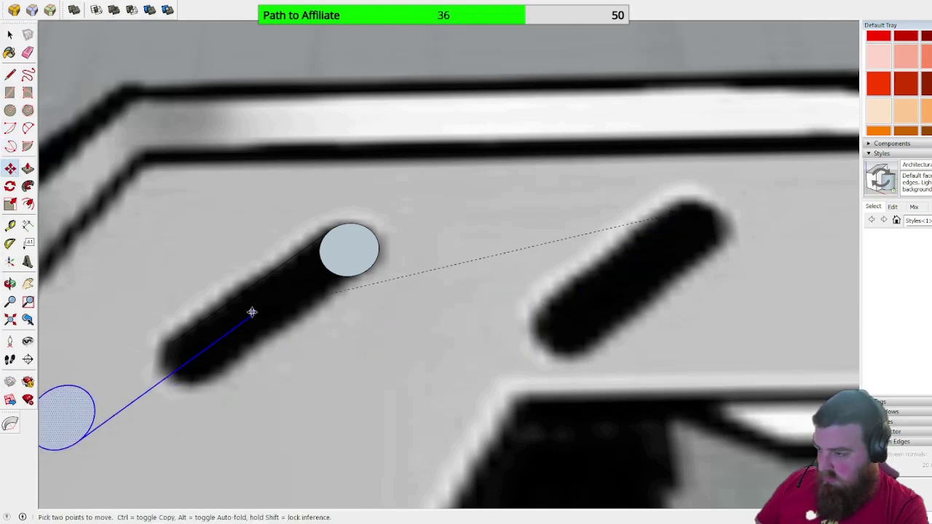
pyautogui.scroll(4, 353, 260)
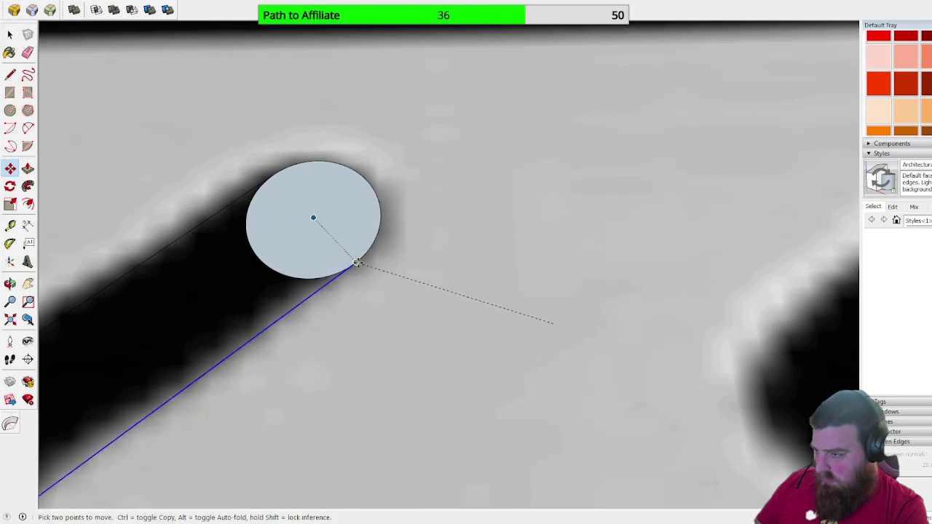
pyautogui.scroll(-1, 357, 262)
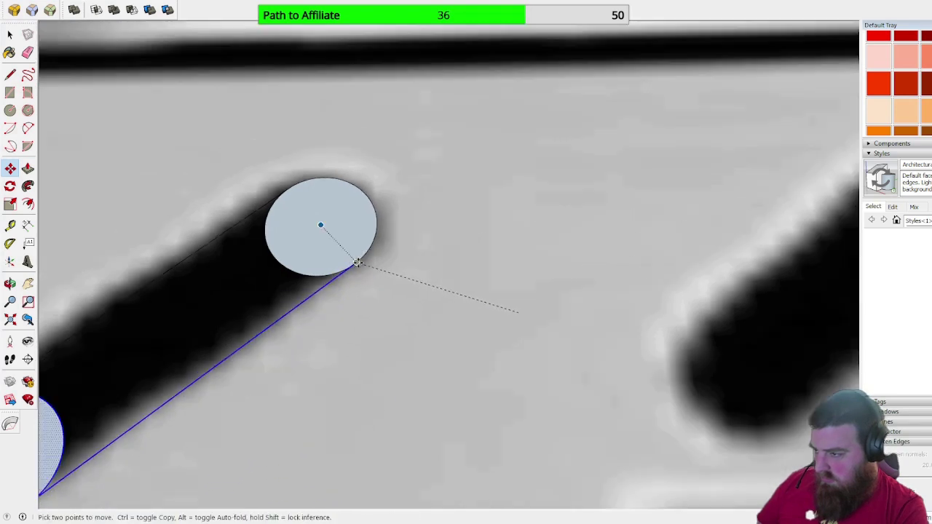
pyautogui.click(357, 262)
pyautogui.scroll(-1, 415, 258)
pyautogui.scroll(-2, 425, 260)
pyautogui.scroll(2, 233, 294)
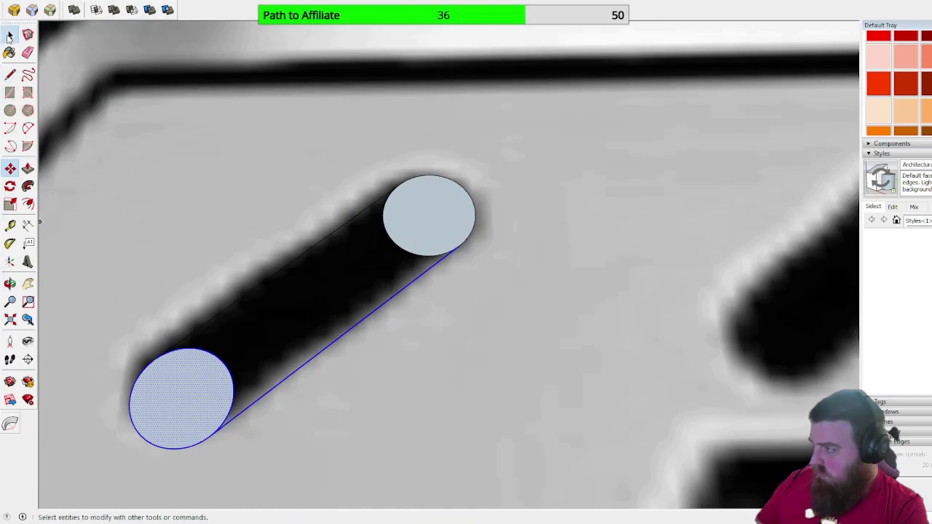
# Step: Draw a line along the first slot's upper side from the lower circle to the upper circle, closing the slot outline
pyautogui.press('l')
pyautogui.click(155, 358)
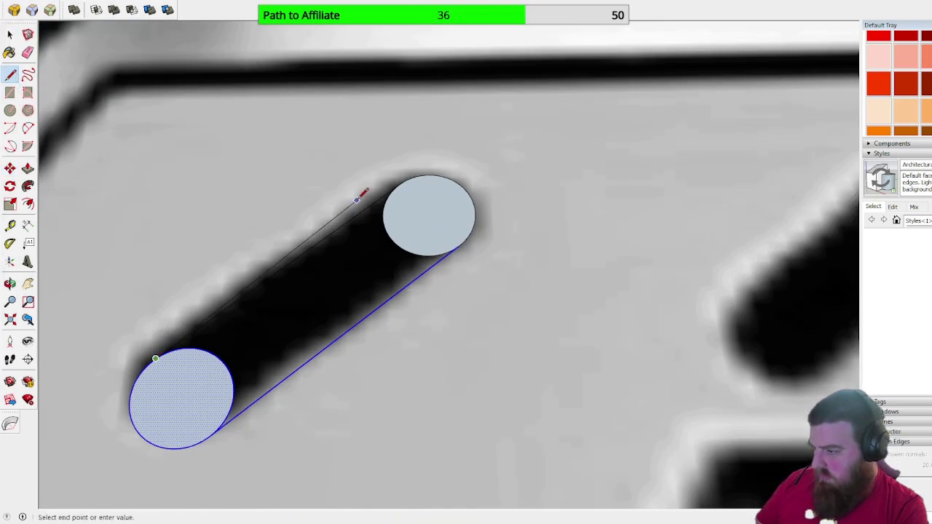
pyautogui.click(397, 182)
# Step: Erase the lower circle's inner arc segments, leaving only the rounded outer end of the first slot outline
pyautogui.press('e')
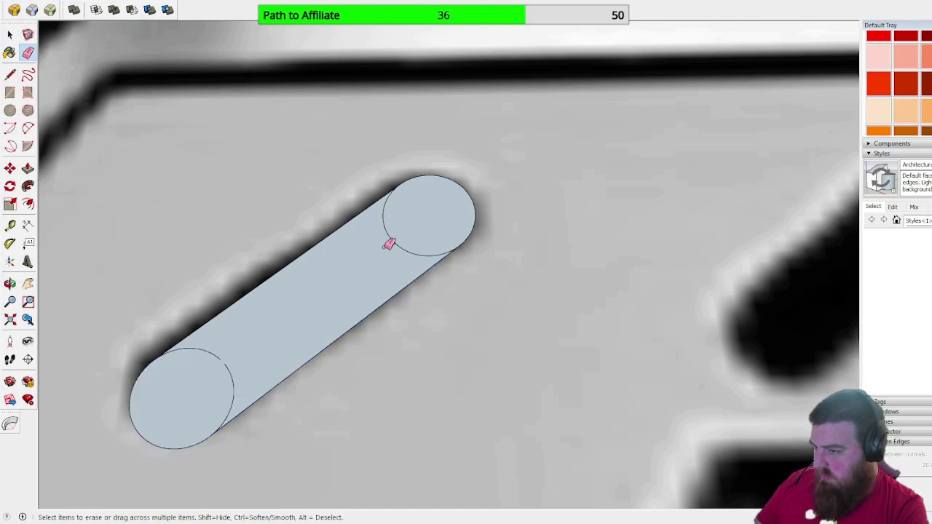
pyautogui.scroll(2, 124, 381)
pyautogui.scroll(2, 157, 336)
pyautogui.scroll(2, 157, 335)
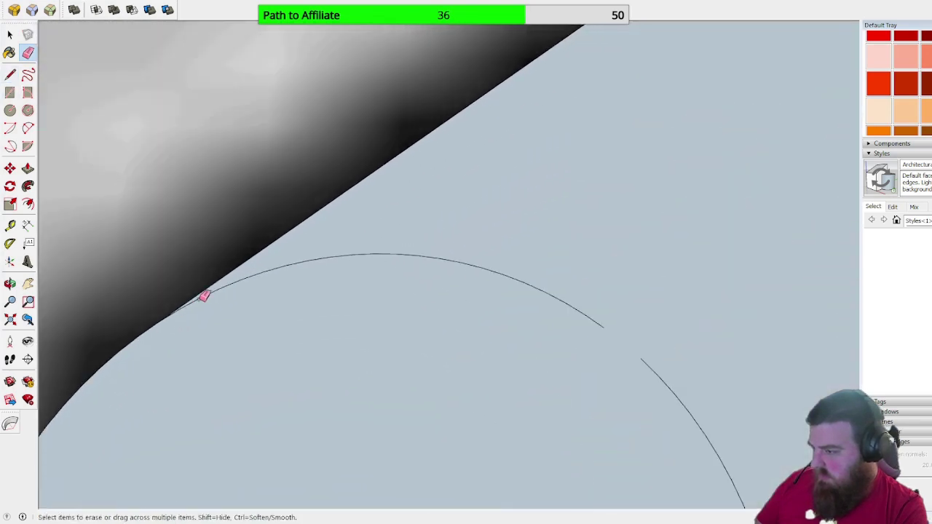
pyautogui.scroll(1, 185, 308)
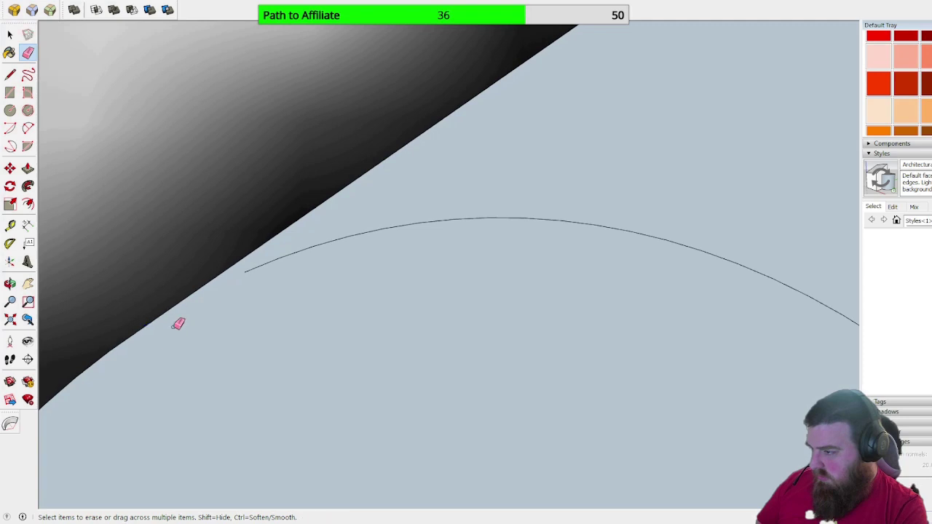
pyautogui.scroll(-5, 204, 299)
pyautogui.scroll(3, 343, 408)
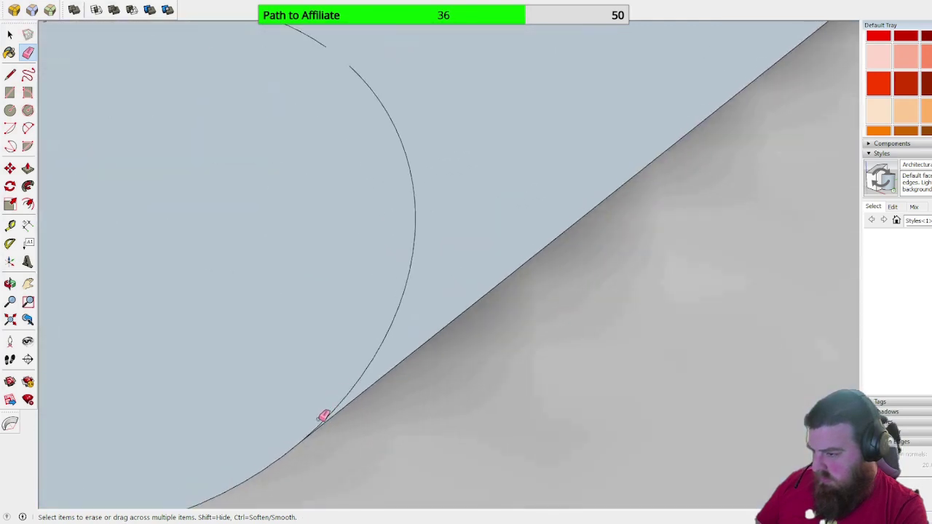
pyautogui.scroll(-2, 342, 379)
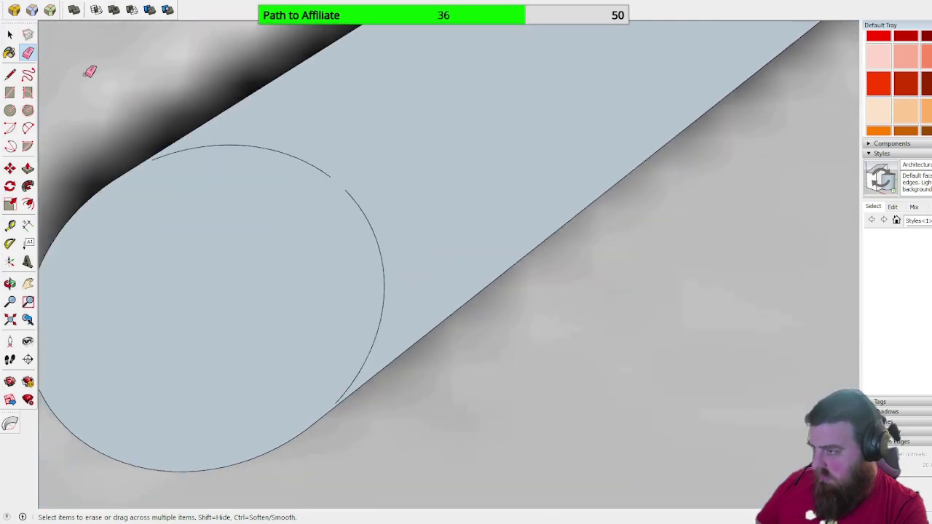
pyautogui.moveTo(330, 173)
pyautogui.mouseDown()
pyautogui.moveTo(319, 157)
pyautogui.moveTo(230, 141)
pyautogui.moveTo(173, 151)
pyautogui.mouseUp()
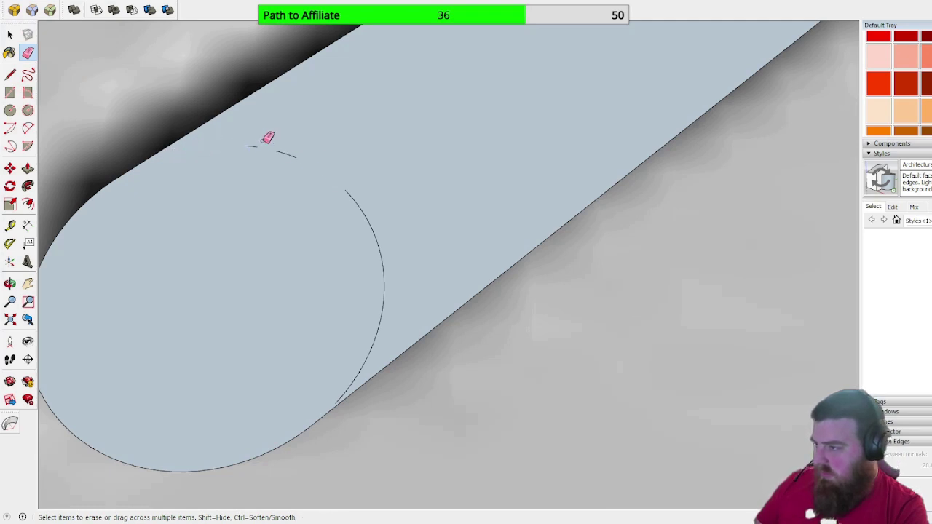
pyautogui.moveTo(268, 138); pyautogui.dragTo(263, 143)
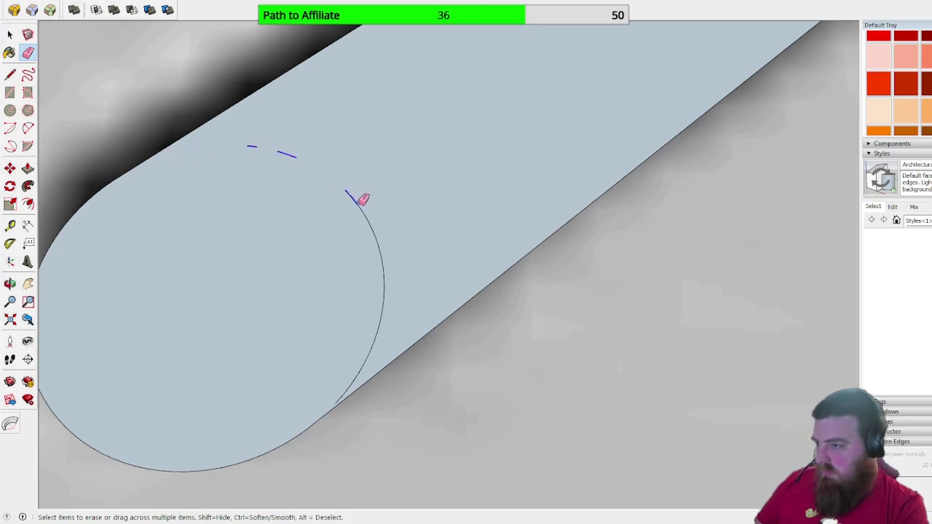
pyautogui.moveTo(380, 229)
pyautogui.mouseDown()
pyautogui.moveTo(398, 275)
pyautogui.moveTo(386, 314)
pyautogui.mouseUp()
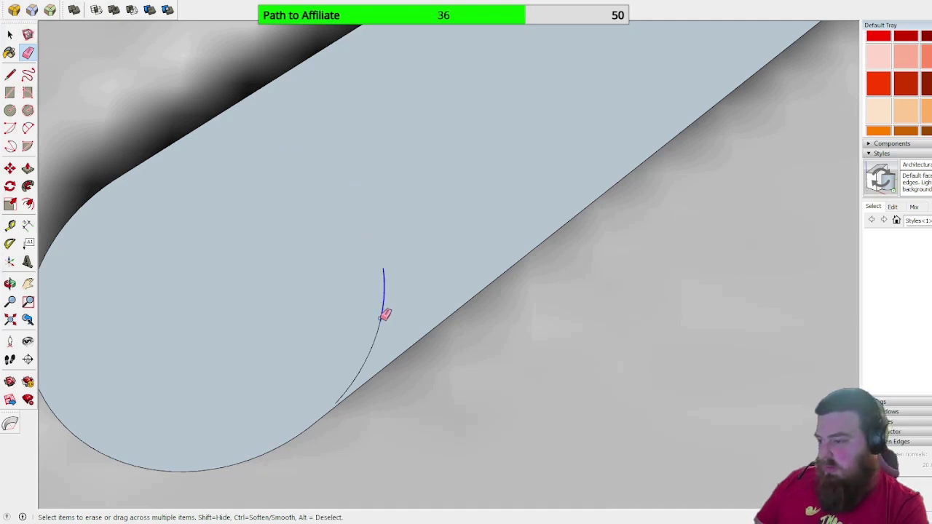
pyautogui.moveTo(348, 391); pyautogui.dragTo(391, 287)
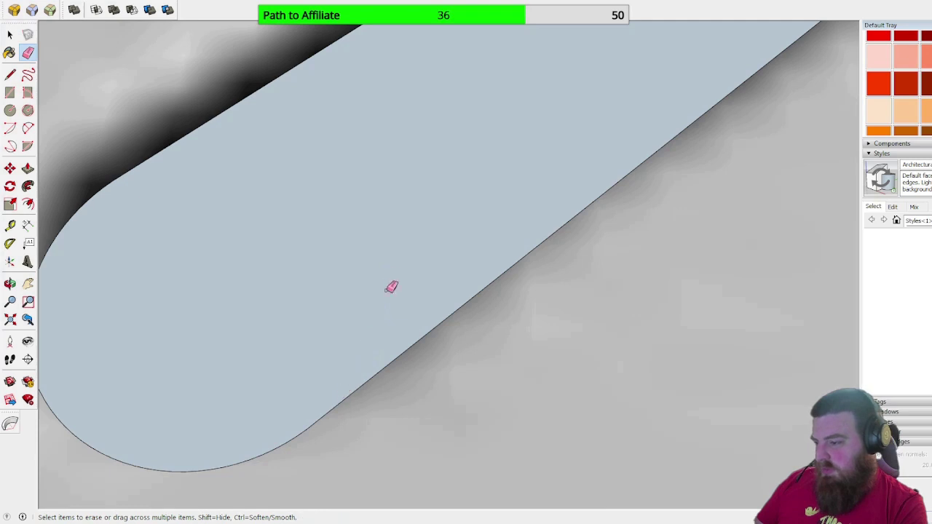
# Step: Erase the lower stretch of the upper circle's inner arc inside the first slot, starting at the slot's lower side
pyautogui.scroll(-5, 152, 424)
pyautogui.scroll(8, 499, 226)
pyautogui.scroll(5, 499, 225)
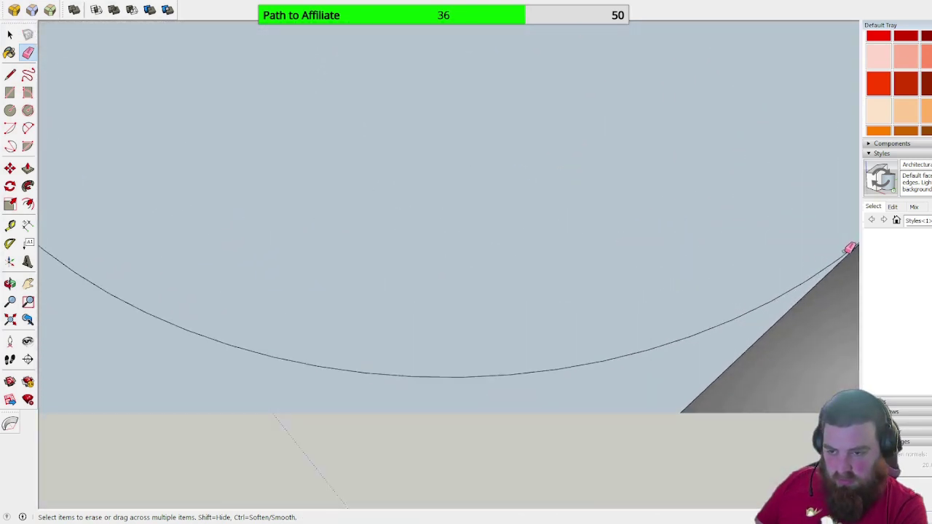
pyautogui.click(841, 255)
pyautogui.scroll(-3, 757, 267)
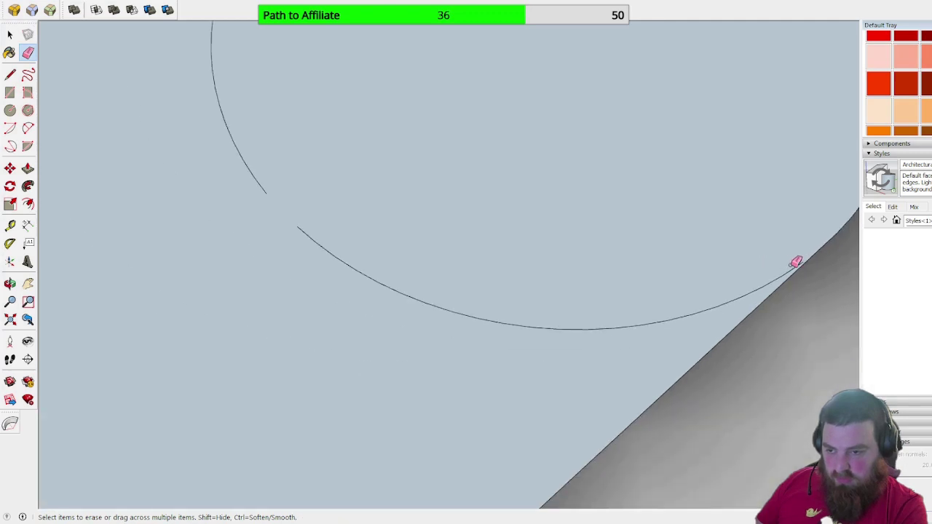
pyautogui.moveTo(791, 266); pyautogui.dragTo(774, 276)
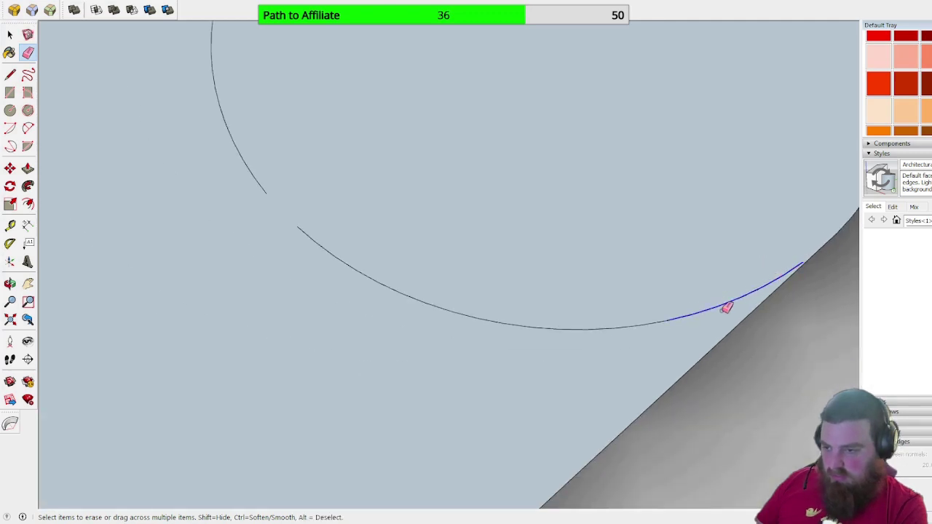
pyautogui.moveTo(595, 328)
pyautogui.mouseDown()
pyautogui.moveTo(466, 312)
pyautogui.moveTo(372, 277)
pyautogui.moveTo(321, 235)
pyautogui.mouseUp()
pyautogui.moveTo(388, 286); pyautogui.dragTo(389, 289)
pyautogui.moveTo(390, 290)
pyautogui.mouseDown(button='middle')
pyautogui.moveTo(464, 410)
pyautogui.moveTo(322, 110)
pyautogui.moveTo(441, 364)
pyautogui.moveTo(406, 75)
pyautogui.moveTo(434, 112)
pyautogui.moveTo(428, 146)
pyautogui.moveTo(466, 160)
pyautogui.moveTo(452, 156)
pyautogui.mouseUp(button='middle')
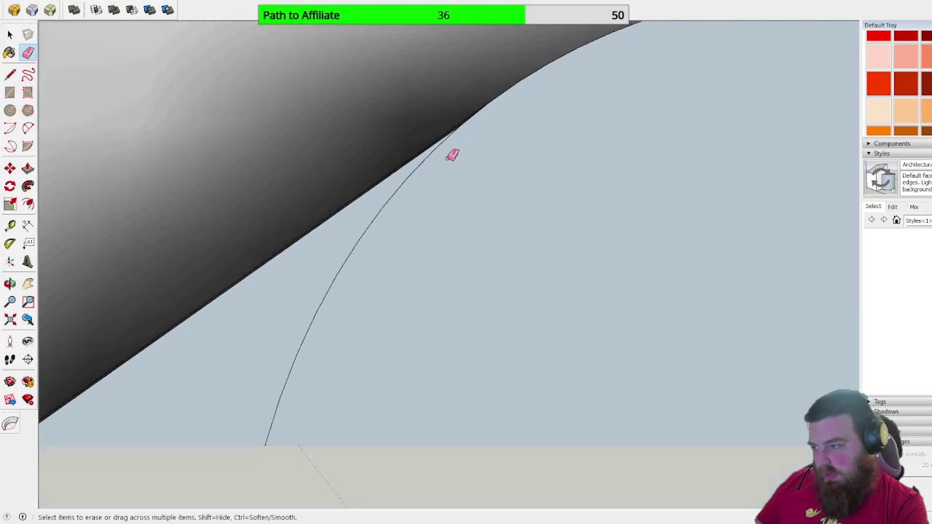
# Step: Erase the remaining inner arc of the first slot's upper circle, including the short edge where it meets the upper side
pyautogui.moveTo(463, 127); pyautogui.dragTo(482, 129)
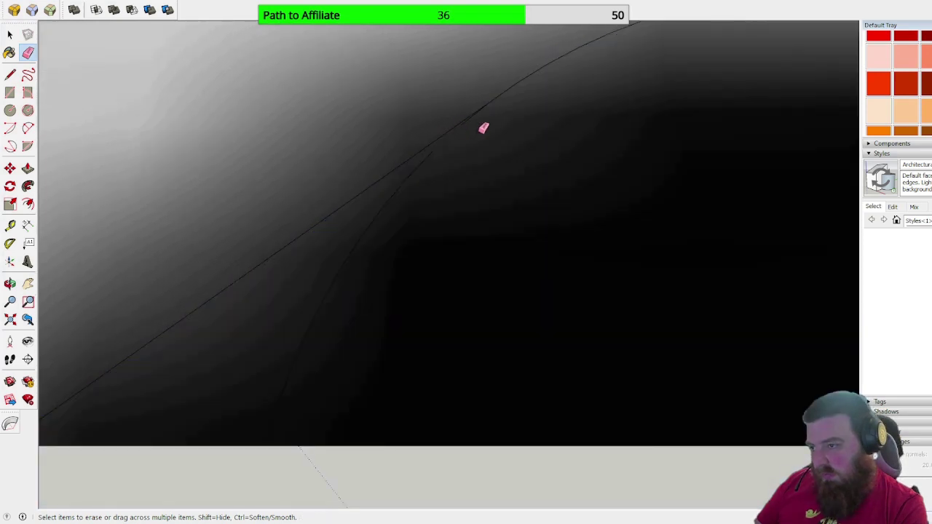
pyautogui.click(473, 120)
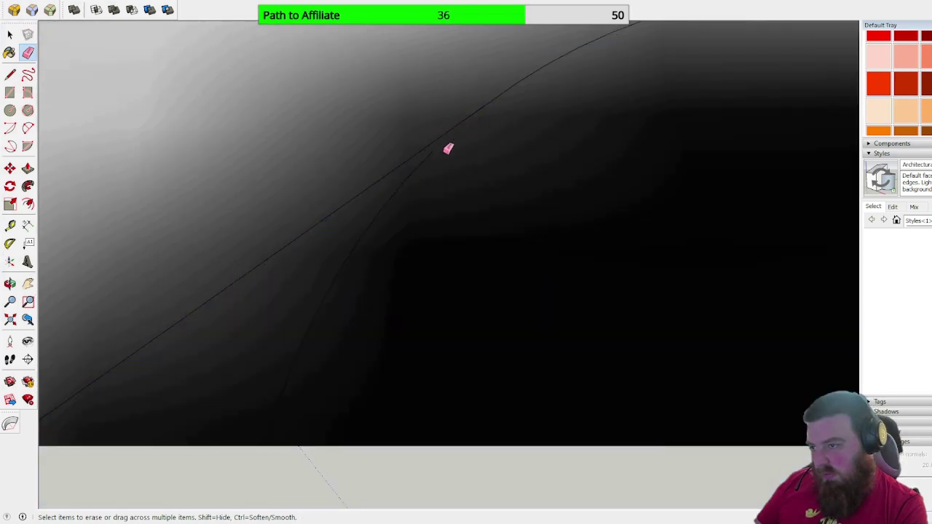
pyautogui.moveTo(433, 151)
pyautogui.mouseDown()
pyautogui.moveTo(392, 188)
pyautogui.moveTo(422, 163)
pyautogui.mouseUp()
pyautogui.hotkey('ctrl', 'z')
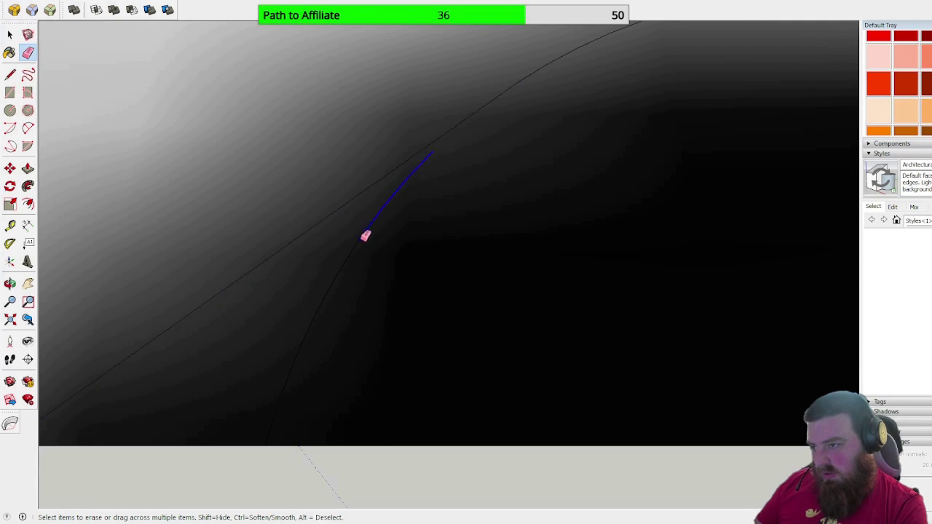
pyautogui.moveTo(366, 235)
pyautogui.mouseDown()
pyautogui.moveTo(337, 272)
pyautogui.moveTo(330, 353)
pyautogui.mouseUp()
pyautogui.scroll(-4, 346, 273)
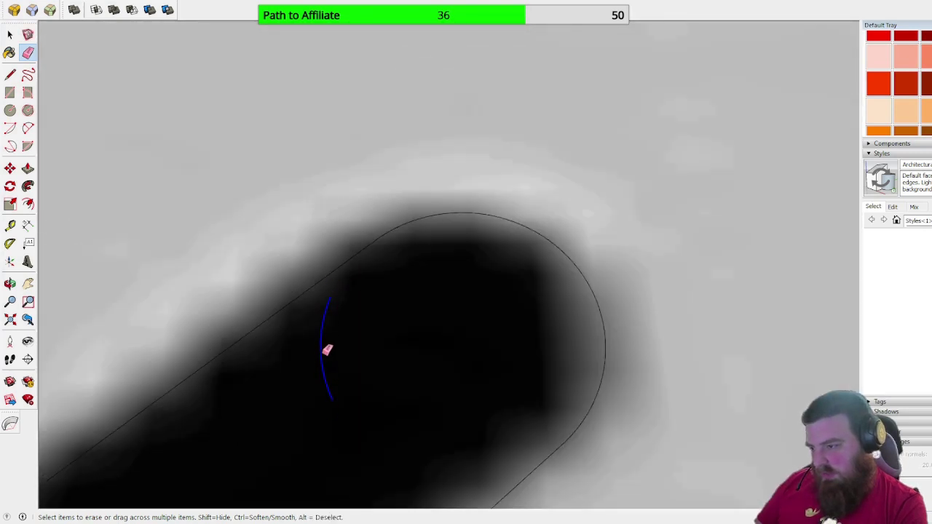
pyautogui.moveTo(369, 440); pyautogui.dragTo(358, 416)
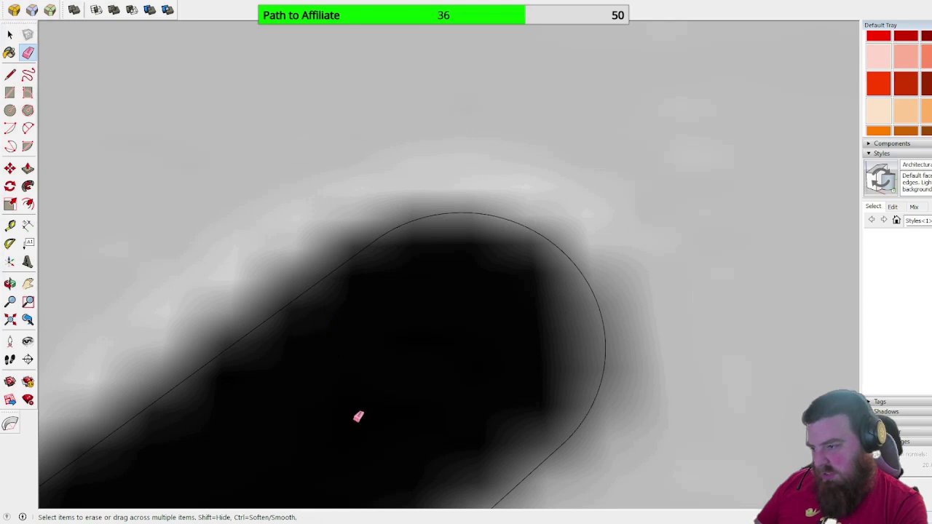
# Step: Redraw a short line on the first slot's upper side beside the rounded upper end to re-form the slot face
pyautogui.scroll(4, 389, 248)
pyautogui.click(9, 75)
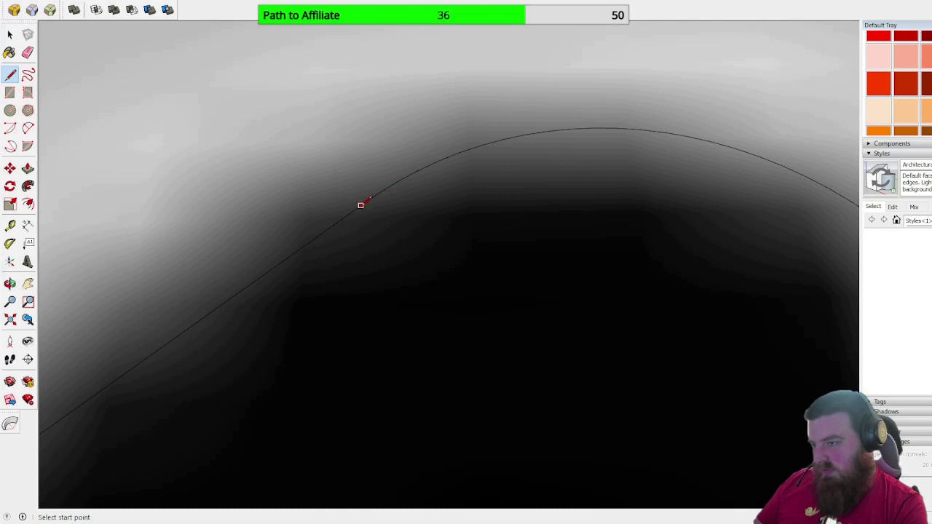
pyautogui.click(376, 195)
pyautogui.click(304, 245)
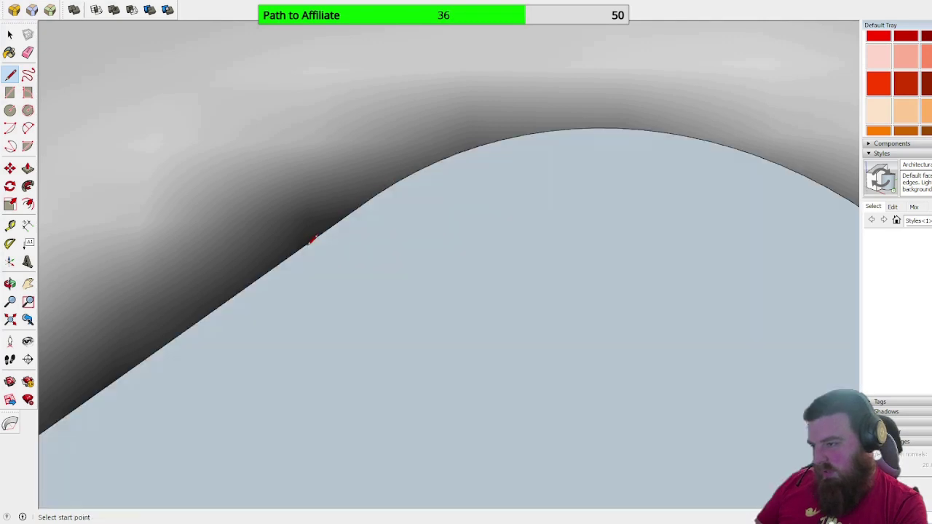
pyautogui.scroll(-5, 462, 150)
pyautogui.scroll(-3, 481, 175)
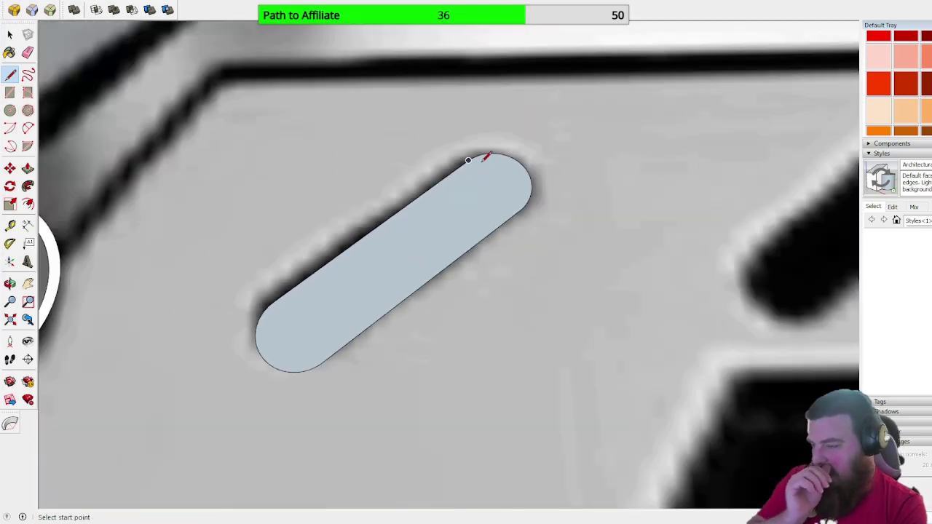
# Step: Select the first slot's face and place a copy of it over the second slot on the blade
pyautogui.press('space')
pyautogui.click(310, 297)
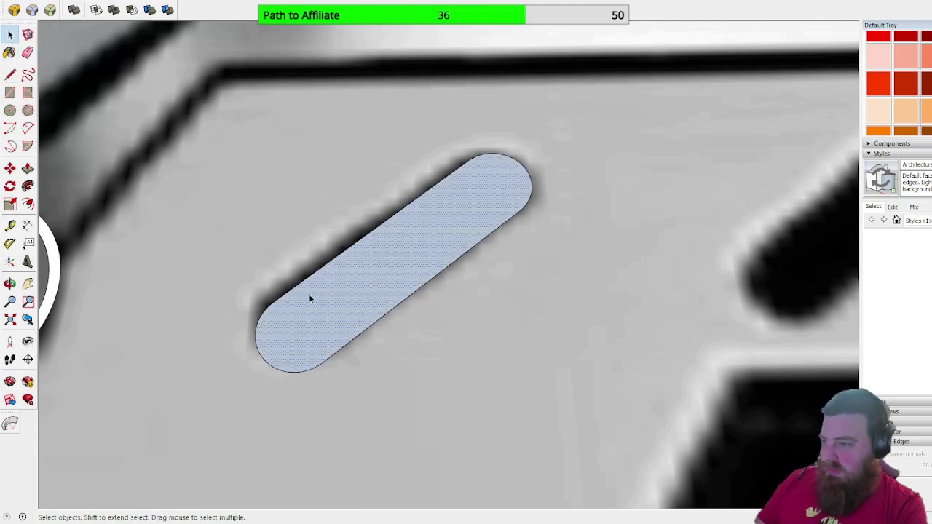
pyautogui.scroll(-3, 370, 291)
pyautogui.scroll(3, 422, 271)
pyautogui.click(9, 169)
pyautogui.scroll(-2, 154, 318)
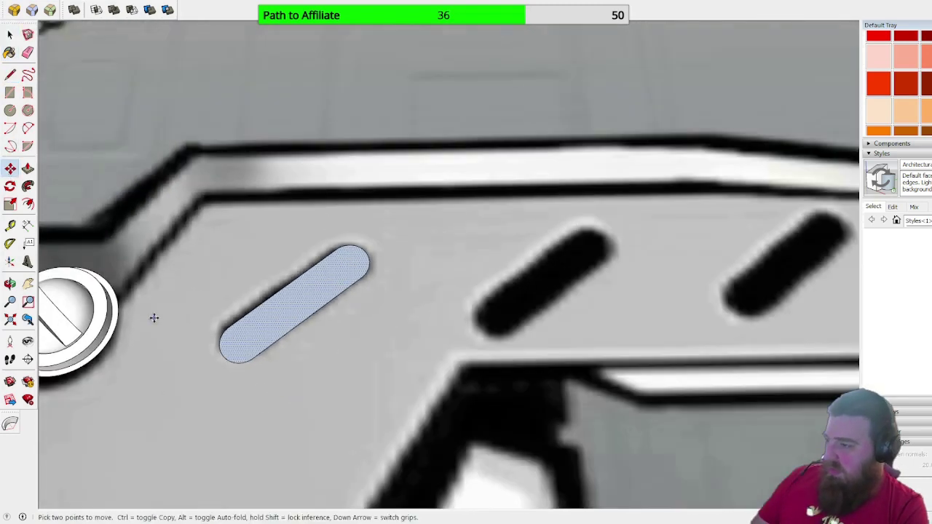
pyautogui.click(270, 325)
pyautogui.press('ctrl')
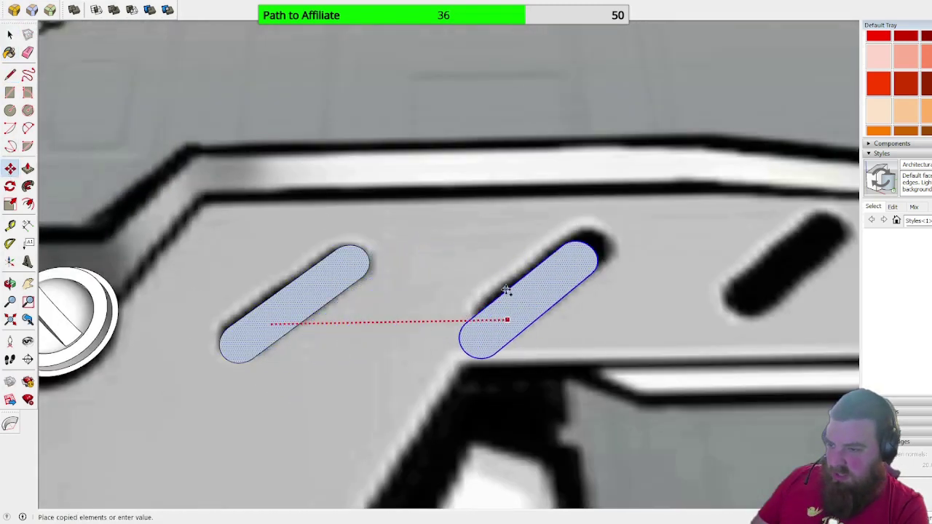
pyautogui.click(515, 290)
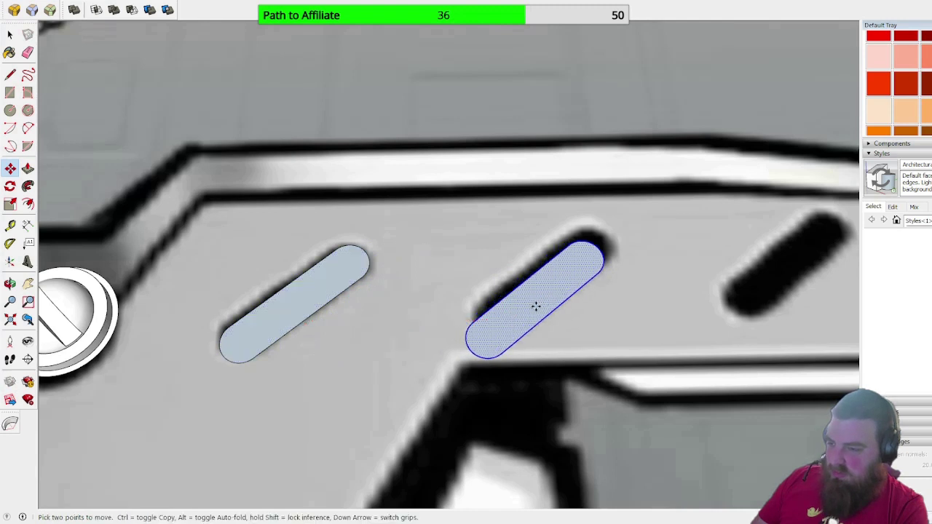
# Step: Move the copied slot face up to line up with the dark second slot in the reference
pyautogui.click(537, 307)
pyautogui.click(535, 285)
pyautogui.click(535, 285)
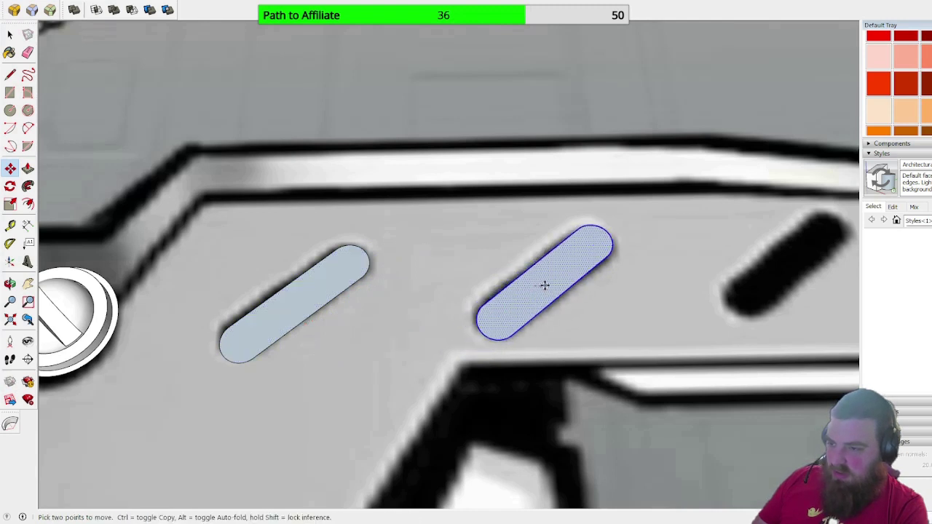
pyautogui.click(545, 286)
# Step: Copy the second slot face onto the third slot of the blade and clear the selection
pyautogui.scroll(-3, 339, 274)
pyautogui.scroll(3, 641, 257)
pyautogui.click(330, 296)
pyautogui.press('ctrl')
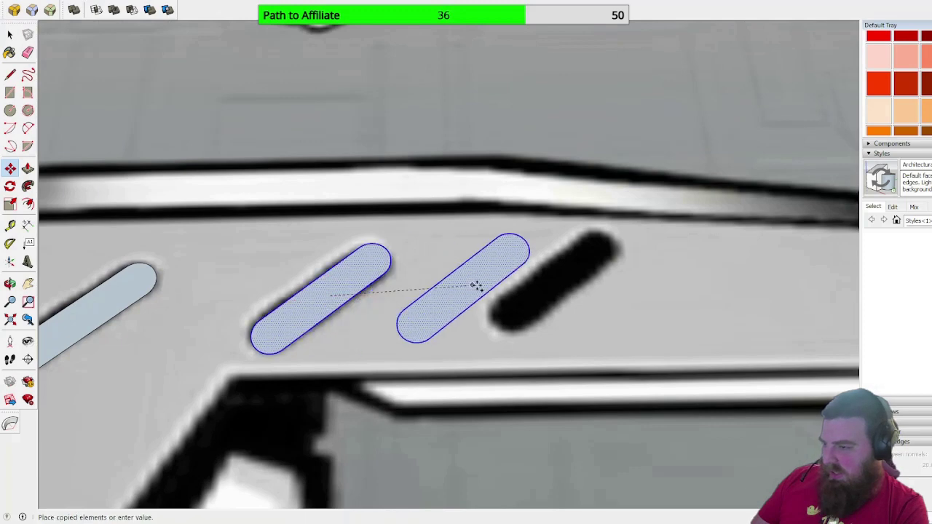
pyautogui.click(559, 279)
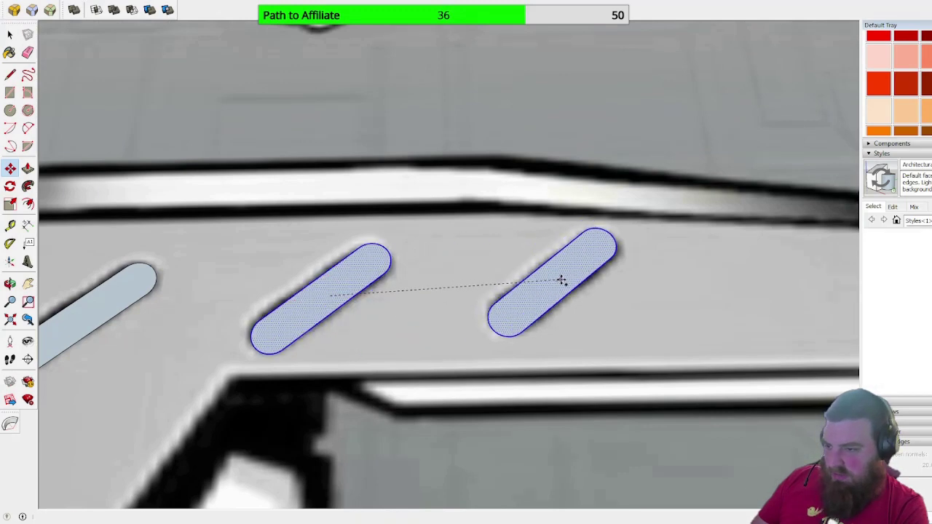
pyautogui.scroll(-4, 510, 247)
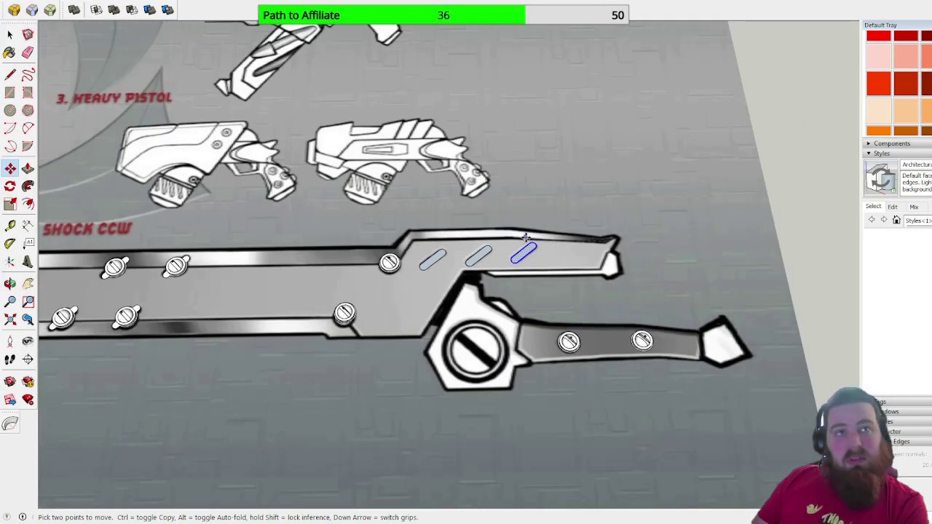
pyautogui.scroll(2, 526, 237)
pyautogui.press('space')
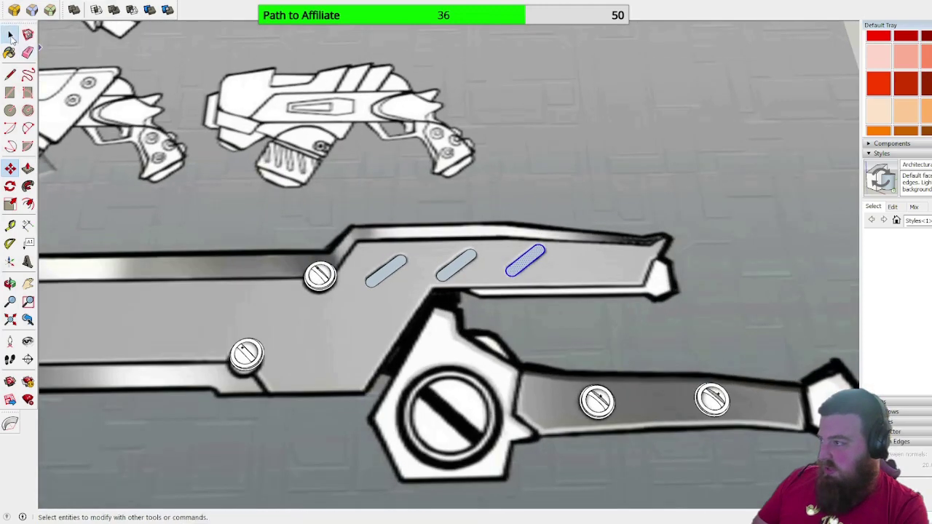
pyautogui.click(621, 263)
# Step: Examine the three slot faces and the placed screws against the sword reference from several angles
pyautogui.scroll(-4, 615, 256)
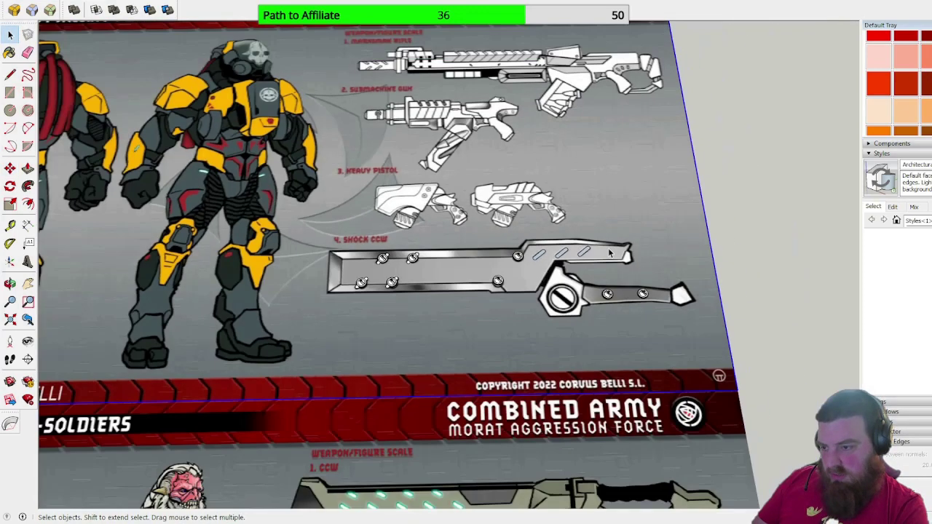
pyautogui.scroll(4, 513, 265)
pyautogui.scroll(-2, 256, 255)
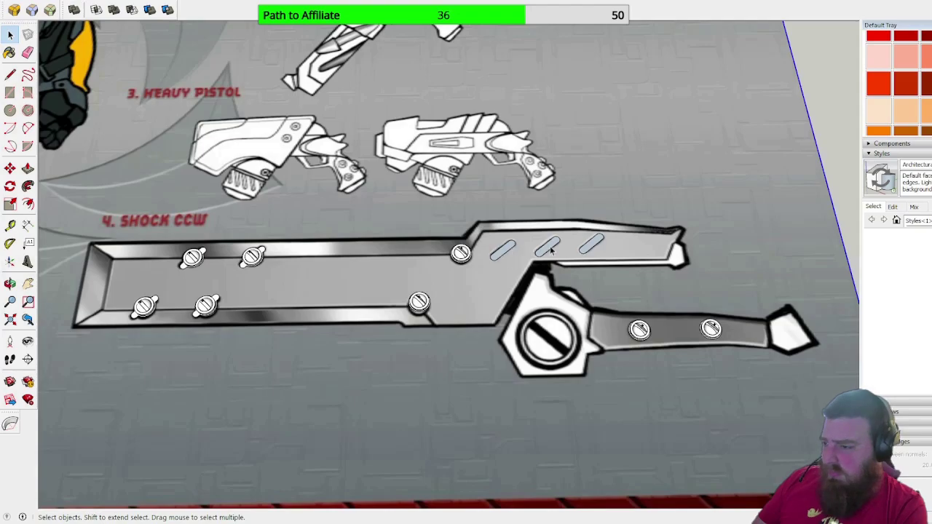
pyautogui.scroll(4, 593, 242)
pyautogui.moveTo(595, 242); pyautogui.dragTo(383, 135, button='middle')
pyautogui.scroll(2, 582, 321)
pyautogui.moveTo(582, 321)
pyautogui.mouseDown(button='middle')
pyautogui.moveTo(327, 134)
pyautogui.moveTo(325, 114)
pyautogui.moveTo(274, 146)
pyautogui.moveTo(266, 119)
pyautogui.mouseUp(button='middle')
pyautogui.scroll(5, 697, 357)
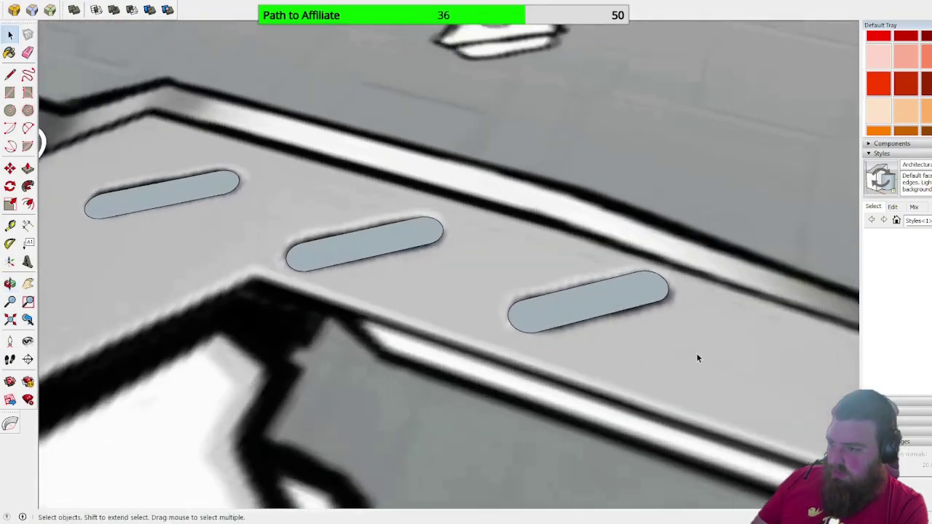
pyautogui.scroll(-6, 678, 335)
pyautogui.scroll(4, 483, 280)
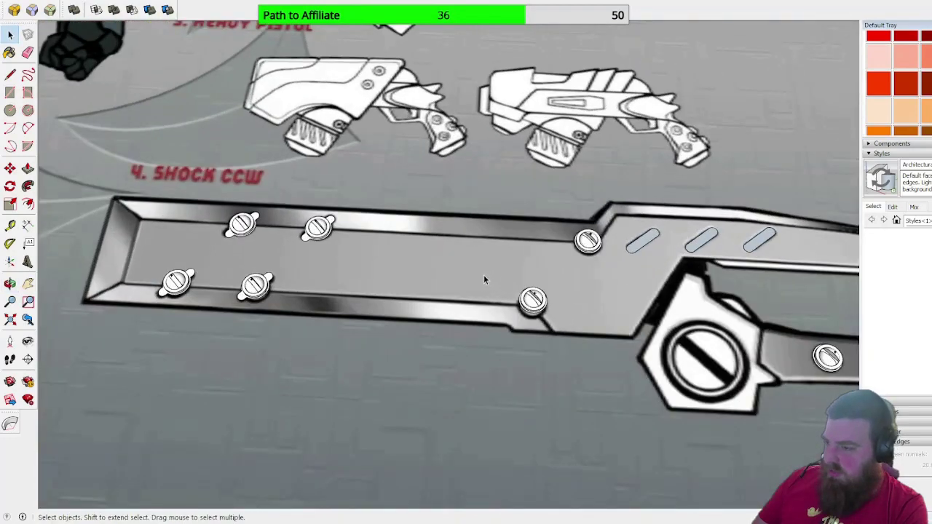
pyautogui.scroll(3, 466, 277)
pyautogui.scroll(-3, 408, 266)
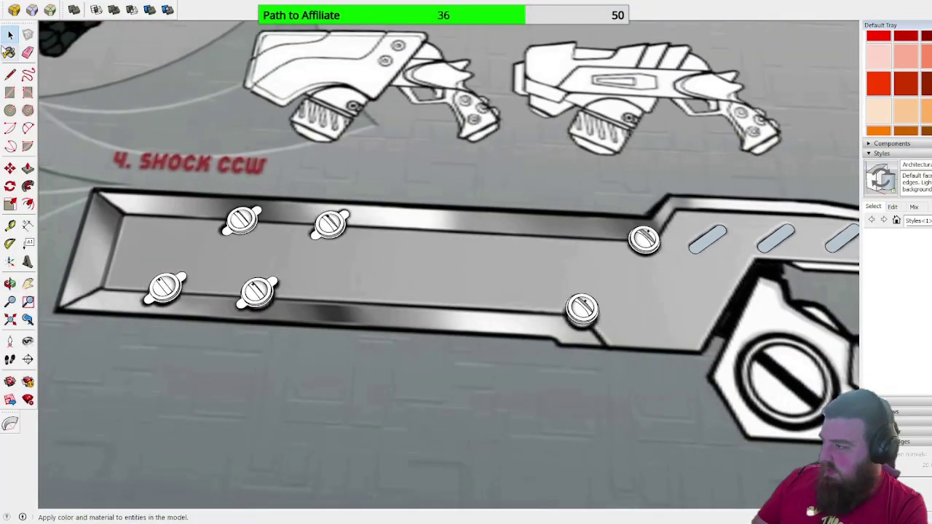
# Step: Draw a straight line along the blade's lower inner edge from the inner corner at the tip to beyond the lower screw near the handle
pyautogui.click(9, 74)
pyautogui.scroll(4, 145, 300)
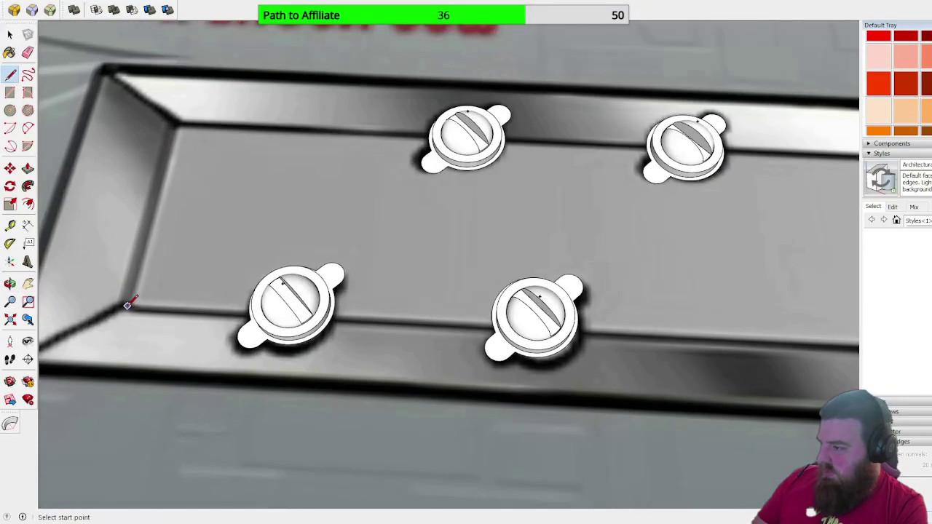
pyautogui.click(125, 305)
pyautogui.scroll(-4, 80, 282)
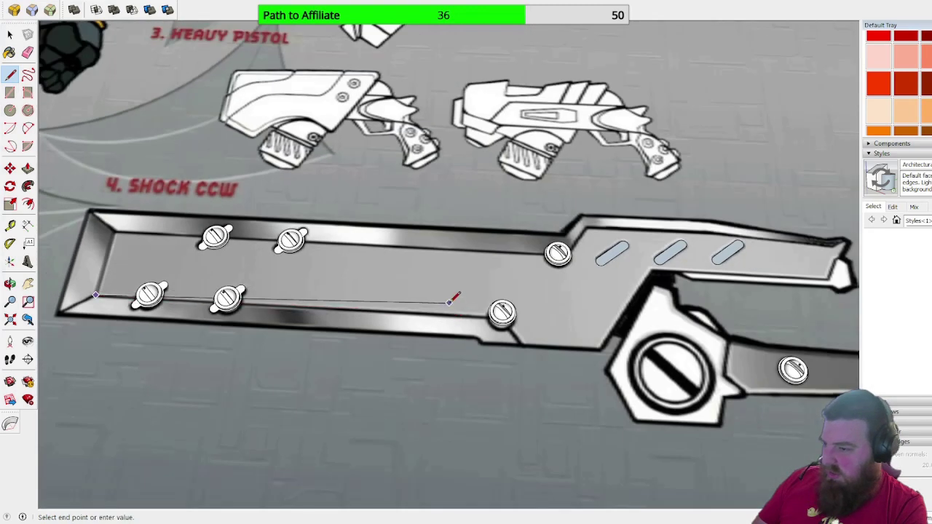
pyautogui.scroll(3, 453, 297)
pyautogui.scroll(2, 521, 375)
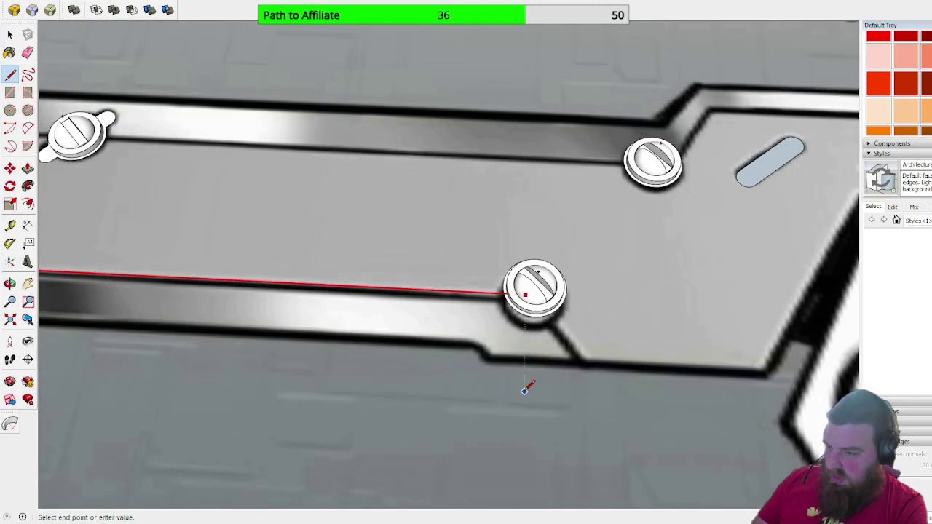
pyautogui.click(646, 396)
pyautogui.press('Escape')
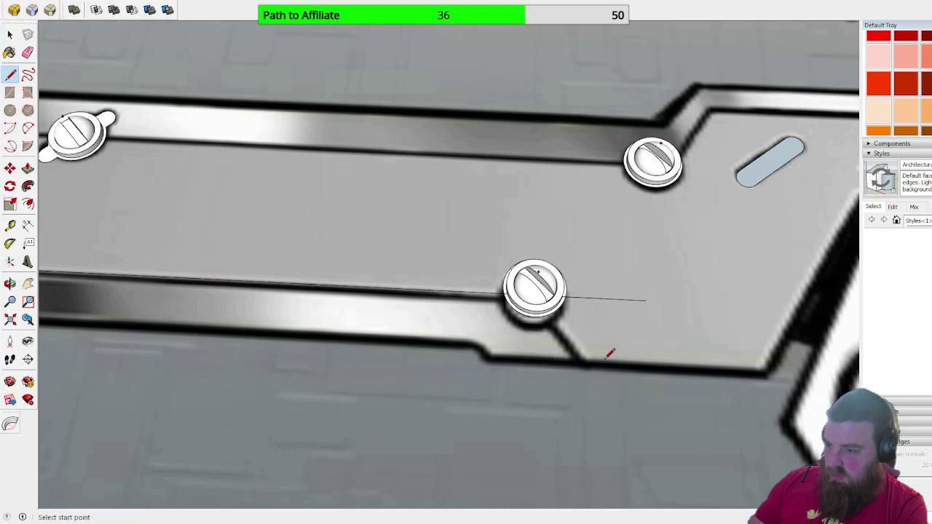
# Step: Draw a diagonal line from the blade's lower outer edge through the lower screw, and erase both lines' overshooting ends
pyautogui.click(581, 363)
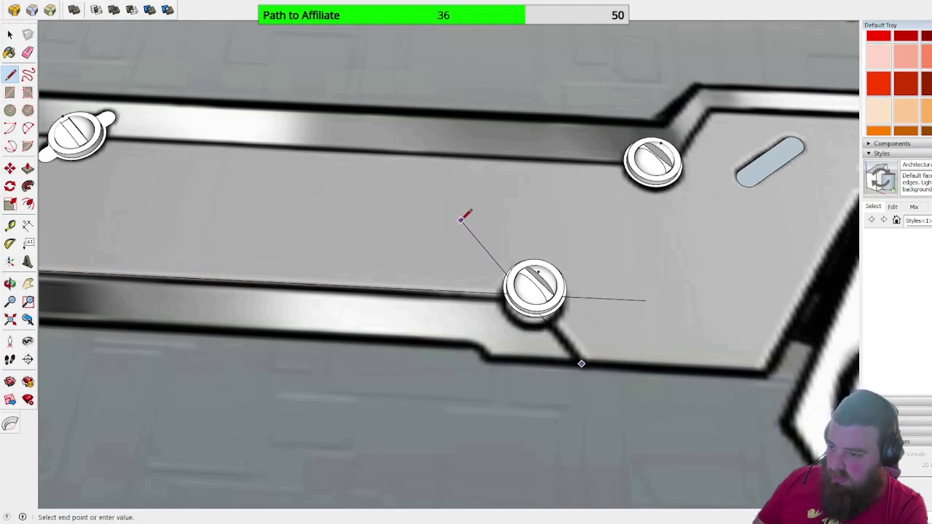
pyautogui.click(28, 53)
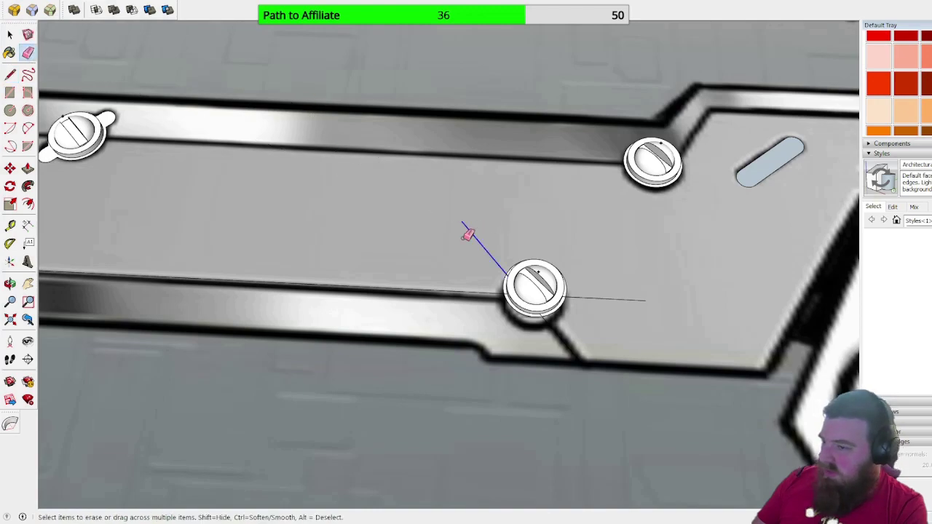
pyautogui.click(630, 306)
# Step: Draw a straight line along the short inner edge at the blade's tip, from the lower inner corner to the upper one
pyautogui.scroll(-5, 407, 344)
pyautogui.scroll(5, 526, 235)
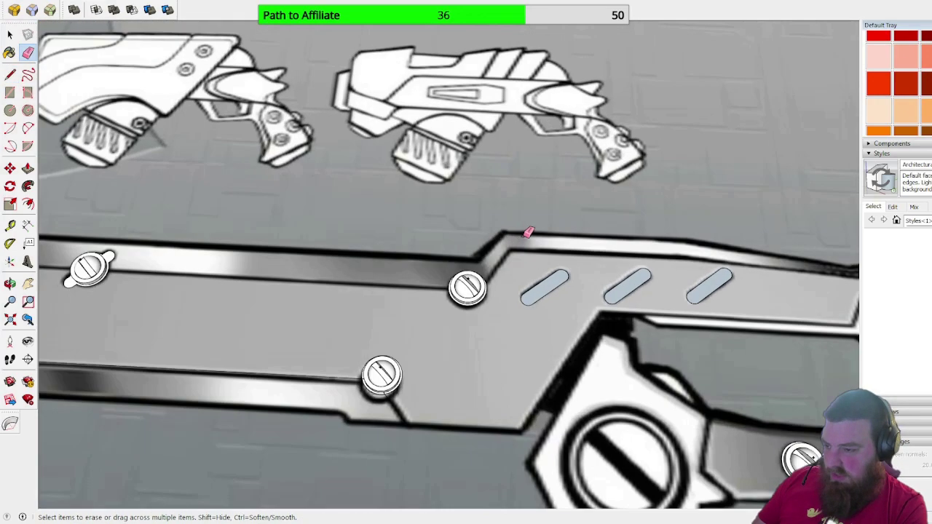
pyautogui.scroll(-2, 661, 344)
pyautogui.scroll(-3, 660, 346)
pyautogui.scroll(5, 260, 349)
pyautogui.press('l')
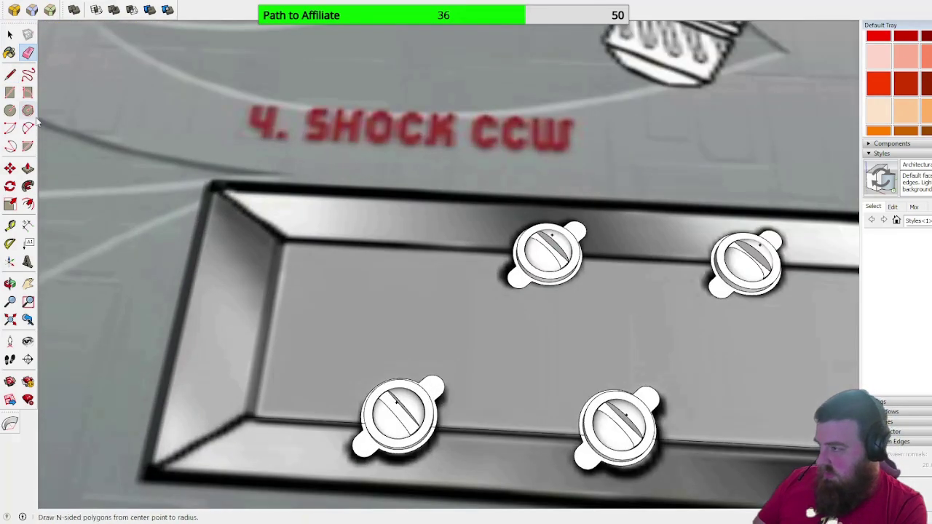
pyautogui.click(11, 76)
pyautogui.click(249, 417)
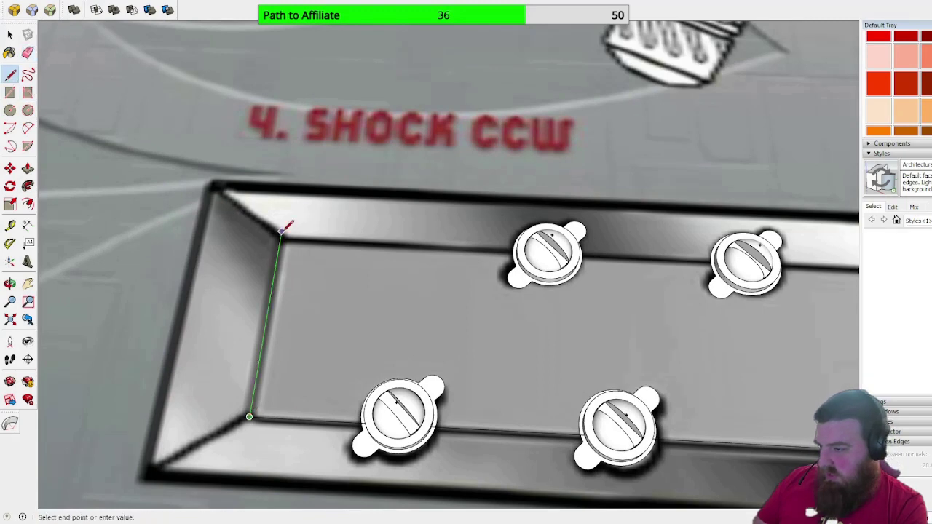
pyautogui.click(281, 236)
# Step: Draw a line along the blade's upper inner edge from the tip corner to beyond the upper screw near the handle
pyautogui.scroll(-3, 634, 273)
pyautogui.scroll(5, 688, 275)
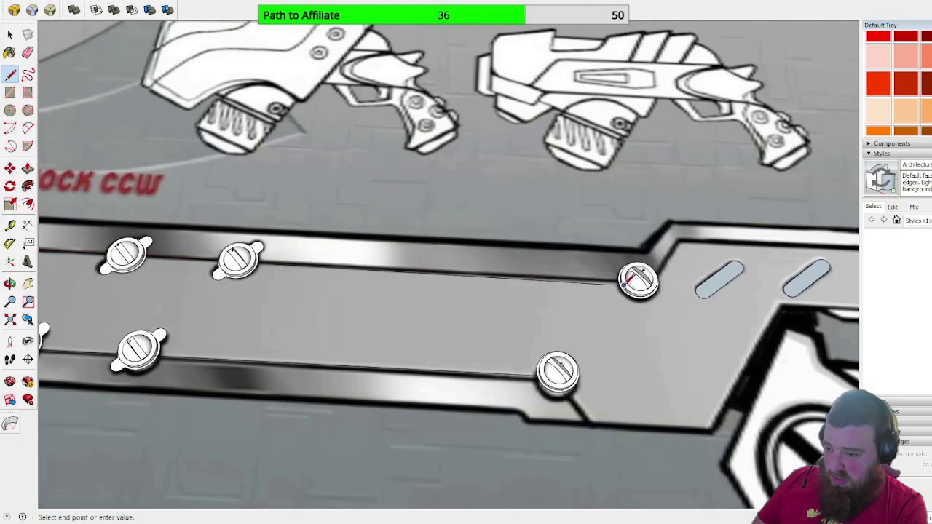
pyautogui.moveTo(694, 275); pyautogui.dragTo(692, 254, button='middle')
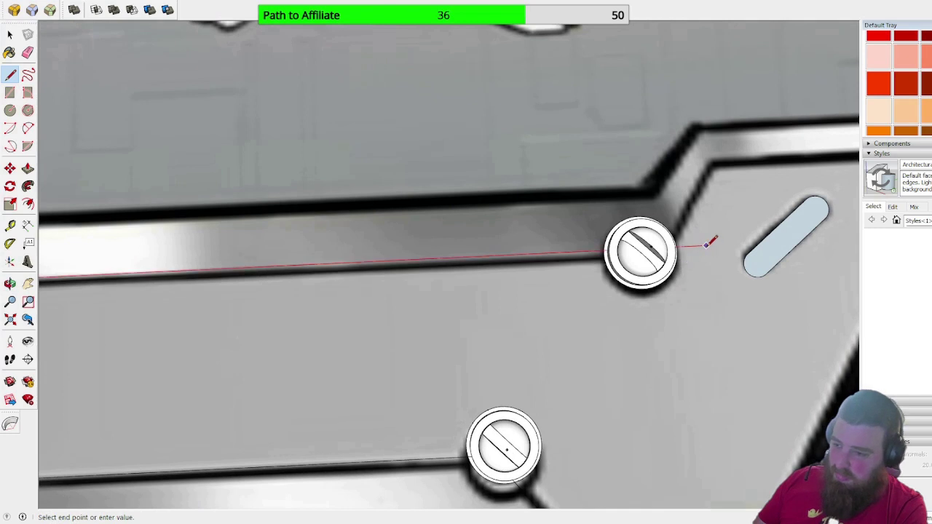
pyautogui.click(733, 244)
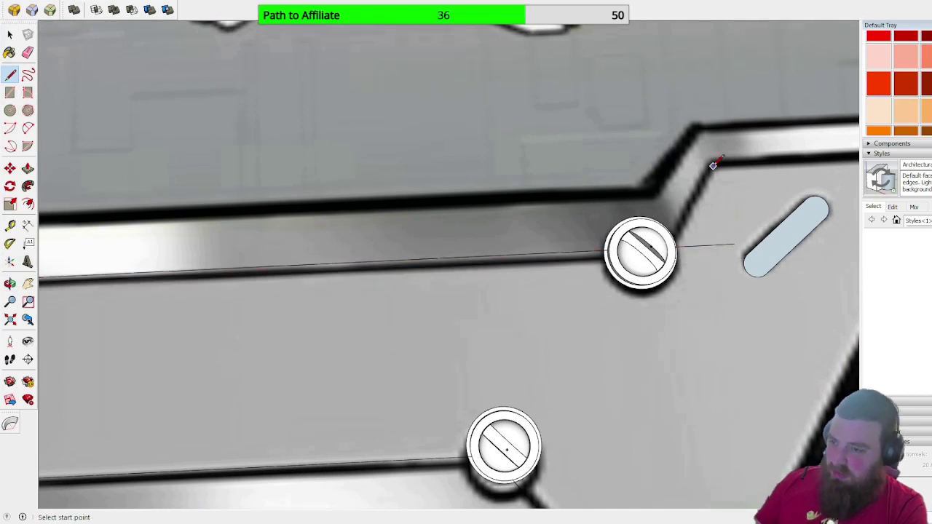
# Step: Draw a diagonal line from the upper inner corner past the upper screw, and erase both lines' overshooting ends
pyautogui.click(717, 161)
pyautogui.press('Escape')
pyautogui.click(710, 165)
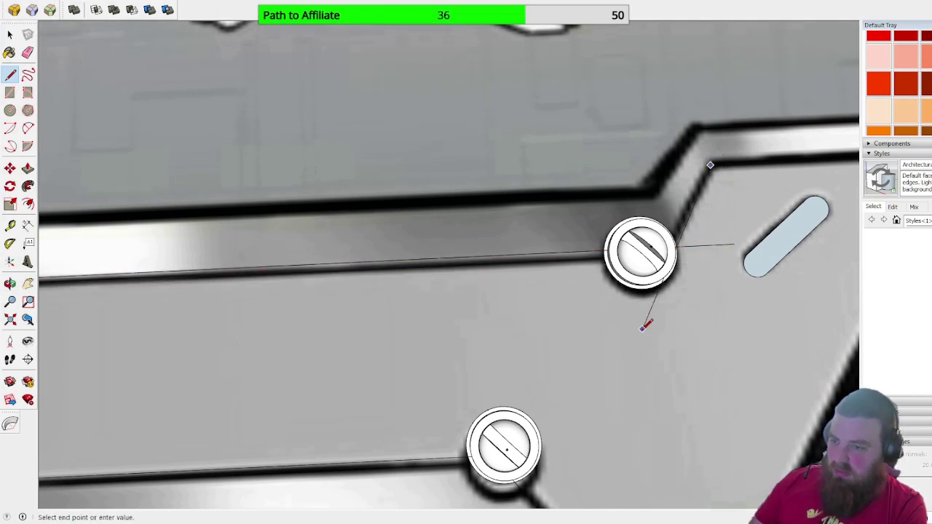
pyautogui.click(617, 343)
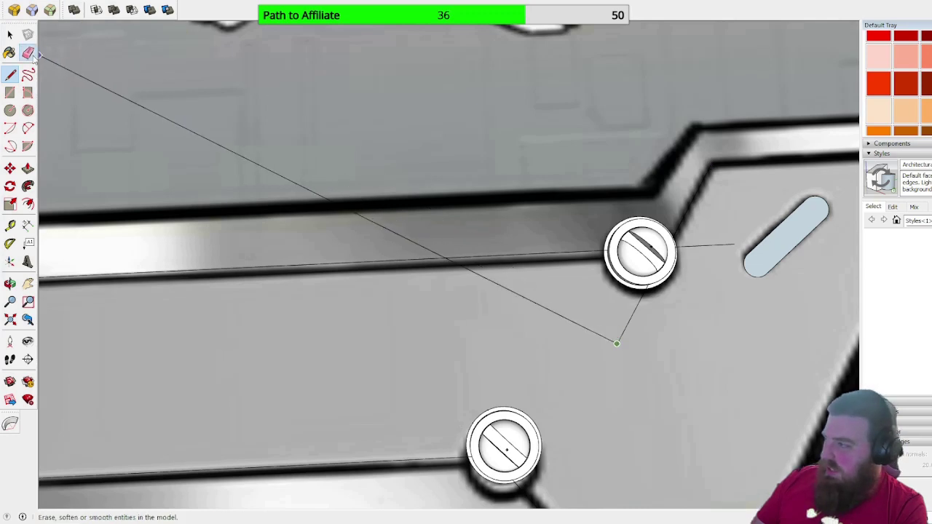
pyautogui.click(27, 53)
pyautogui.click(699, 244)
pyautogui.scroll(-6, 391, 306)
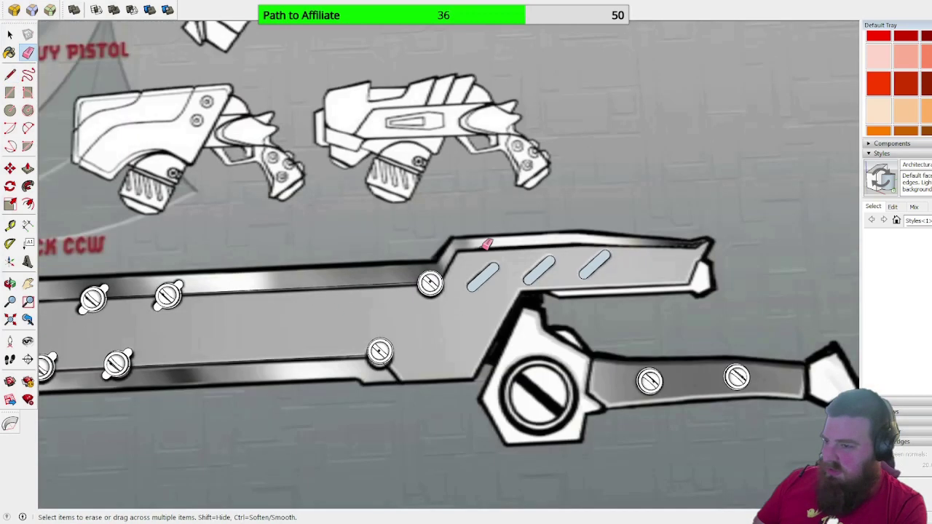
# Step: Draw a line along the upper inner edge above the three slots, from the corner beside the upper screw to the bend
pyautogui.scroll(6, 367, 225)
pyautogui.click(10, 74)
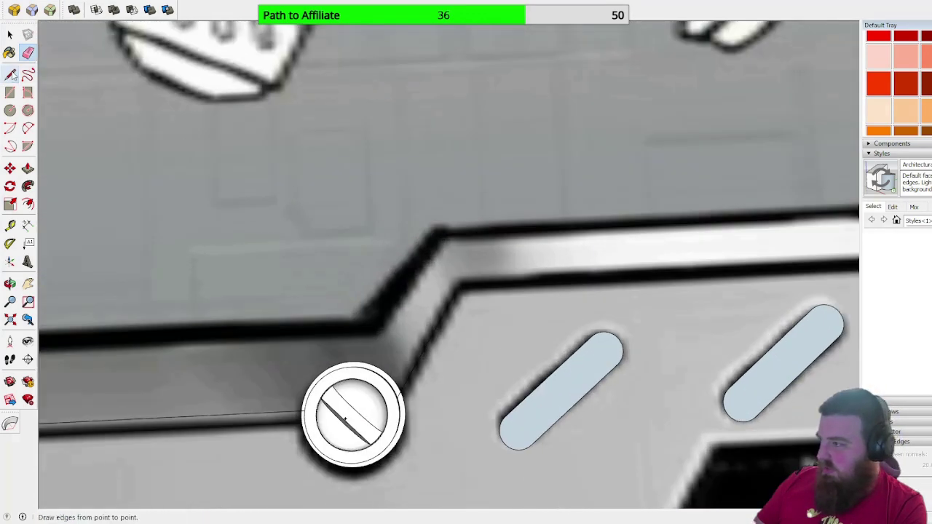
pyautogui.click(464, 282)
pyautogui.scroll(-4, 349, 308)
pyautogui.scroll(4, 477, 294)
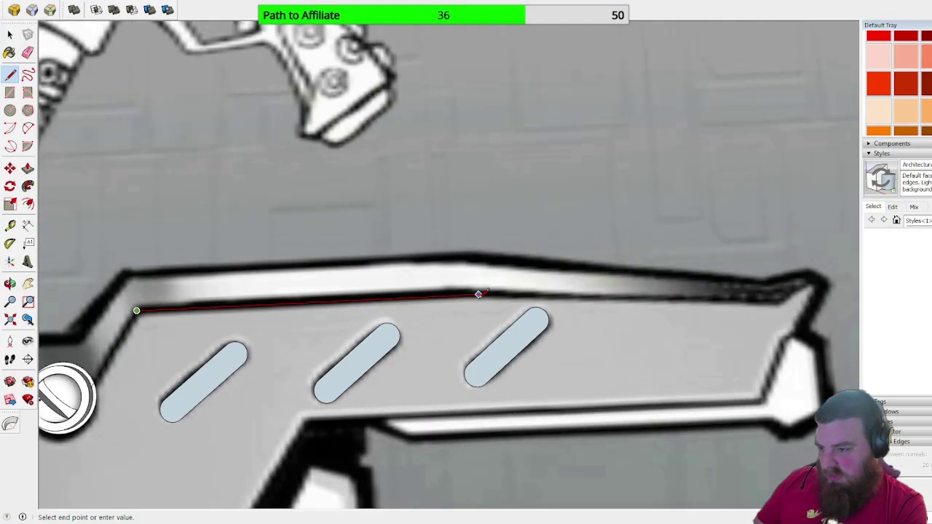
pyautogui.click(460, 294)
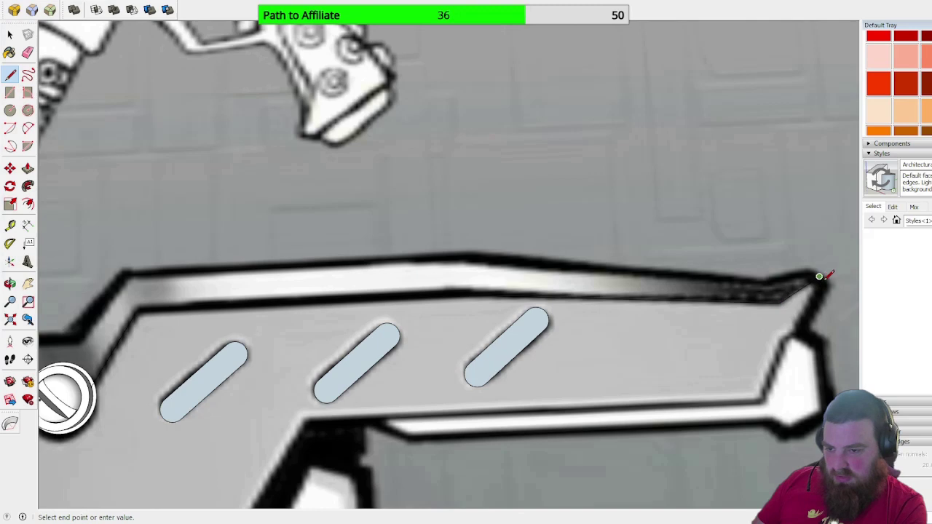
# Step: Continue the outline from the bend to the pointed rear end and down to the top of the white end cap
pyautogui.scroll(5, 819, 276)
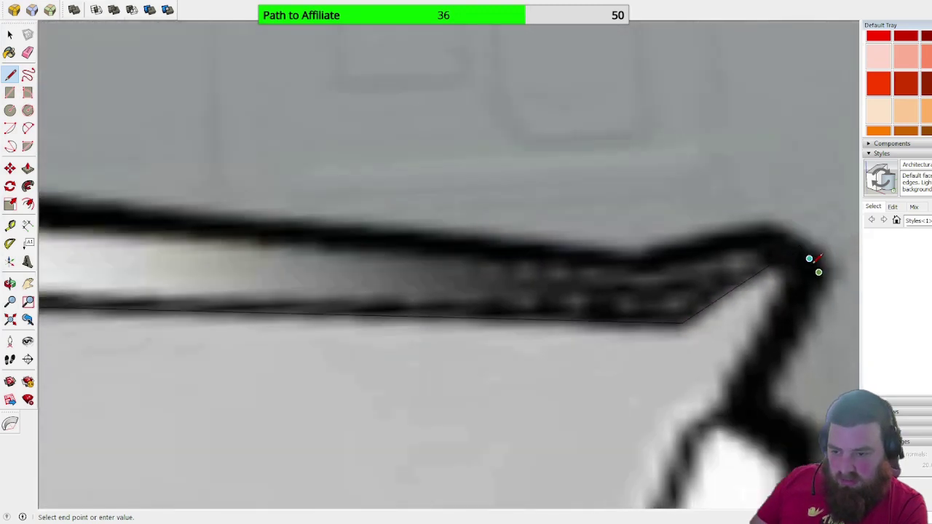
pyautogui.scroll(-3, 734, 402)
pyautogui.scroll(3, 723, 354)
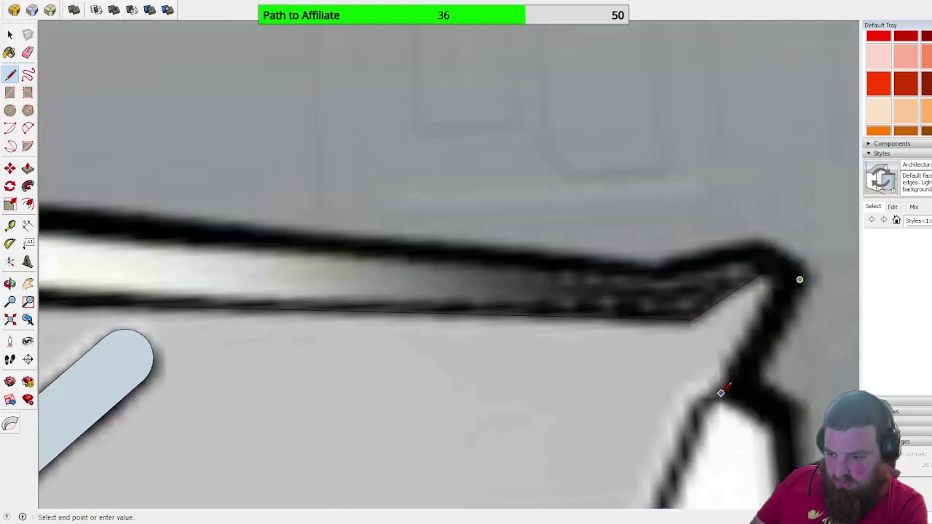
pyautogui.scroll(4, 741, 385)
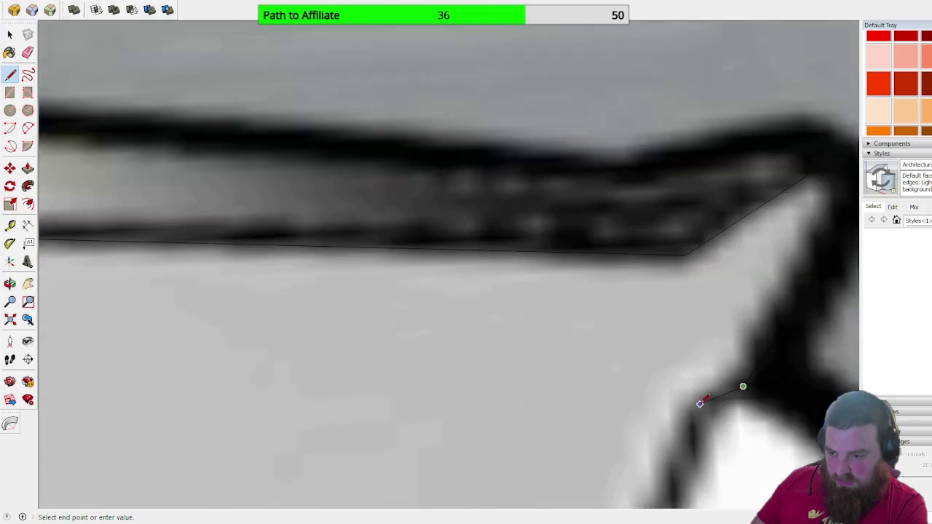
pyautogui.scroll(-4, 743, 252)
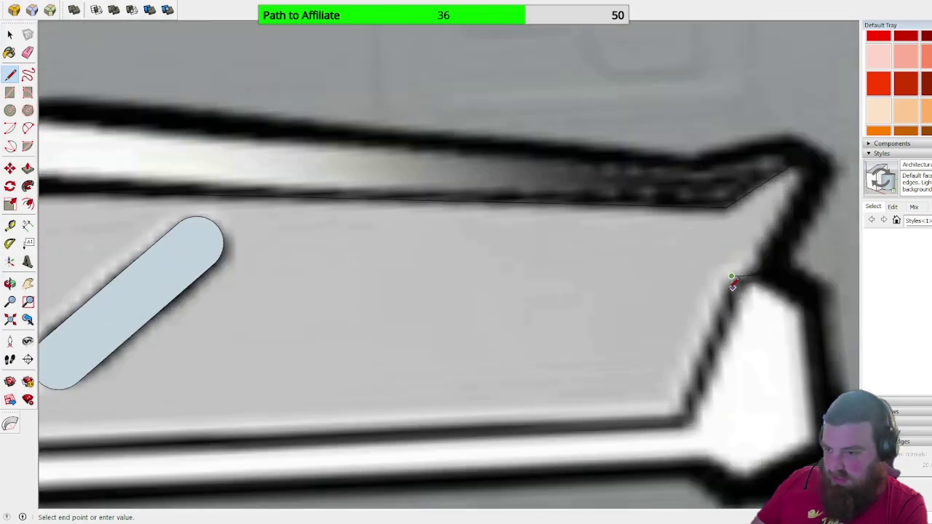
# Step: Trace the end cap's inner edge downward and the panel's lower edge back to the corner below the slots
pyautogui.scroll(1, 736, 287)
pyautogui.click(666, 465)
pyautogui.scroll(-3, 666, 464)
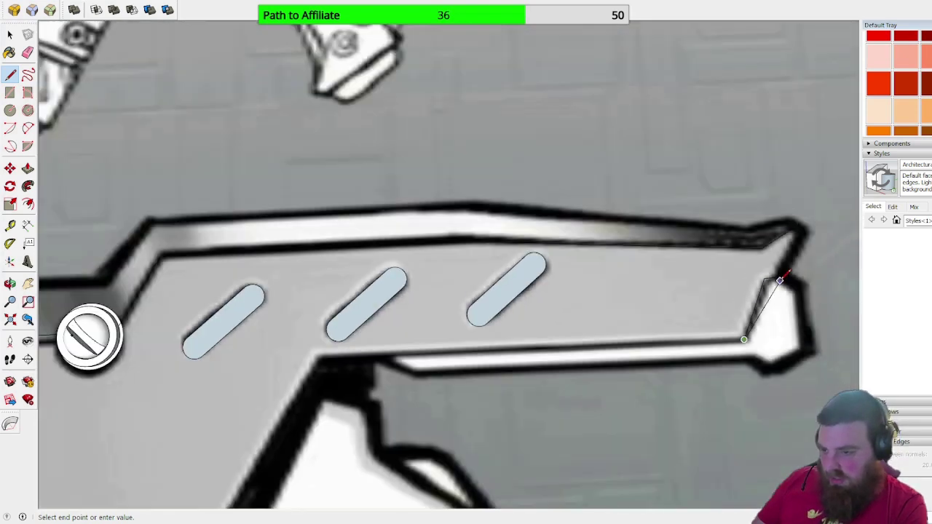
pyautogui.scroll(4, 314, 352)
pyautogui.click(339, 352)
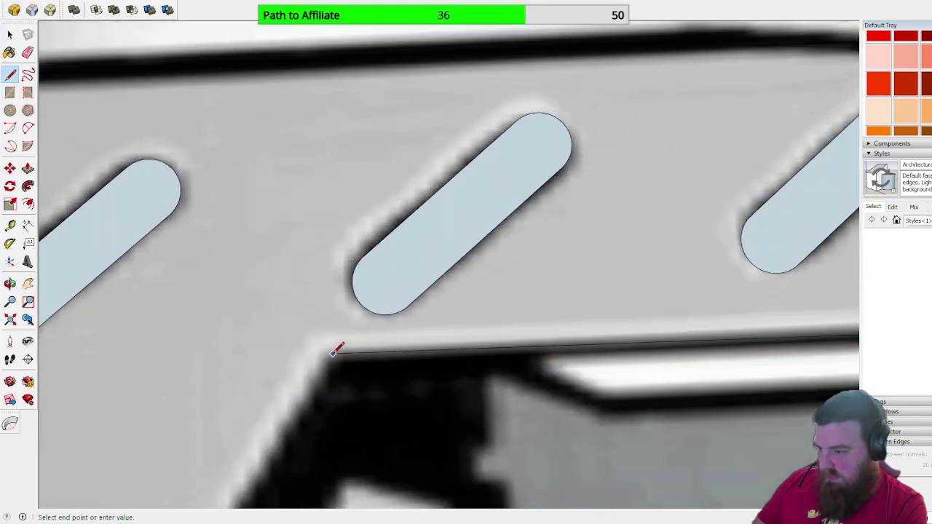
# Step: Close the panel outline with a diagonal line beside the guard and a line along the bottom edge, and erase the overshoot
pyautogui.scroll(-5, 443, 281)
pyautogui.scroll(5, 381, 306)
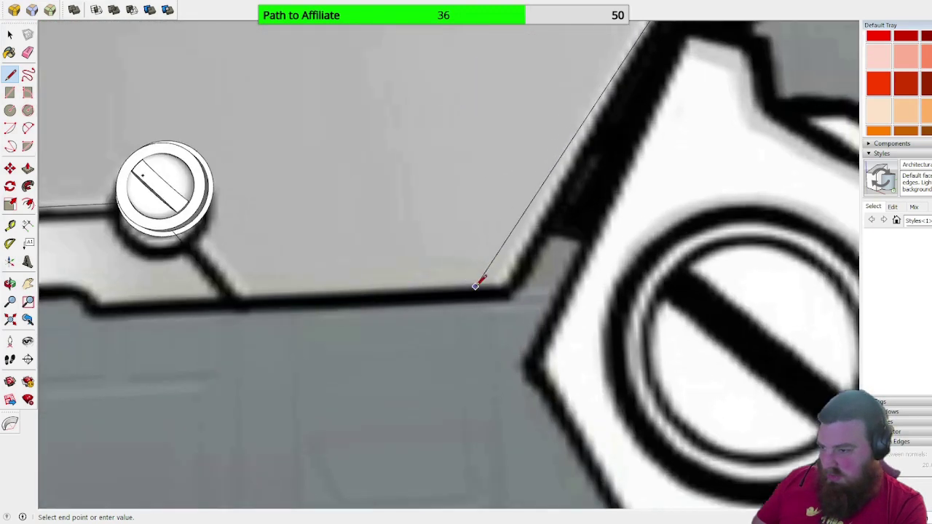
pyautogui.click(476, 351)
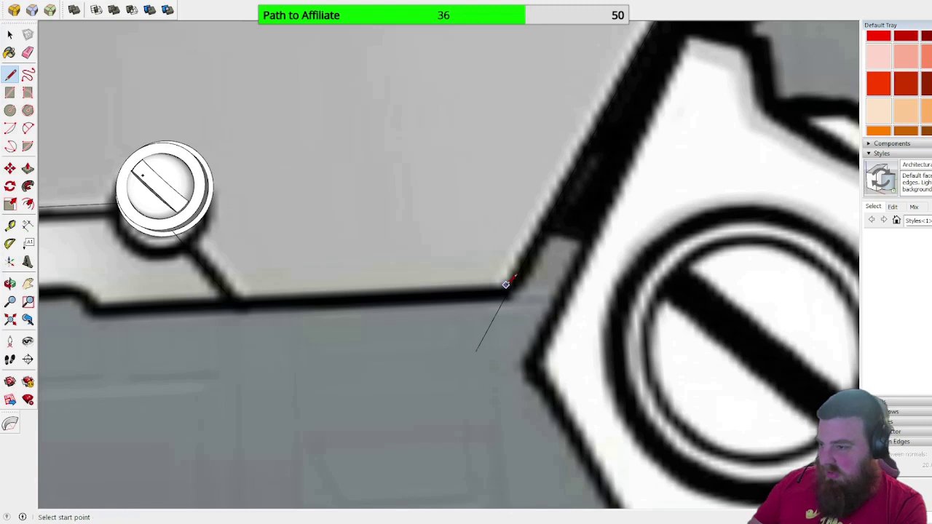
pyautogui.click(236, 304)
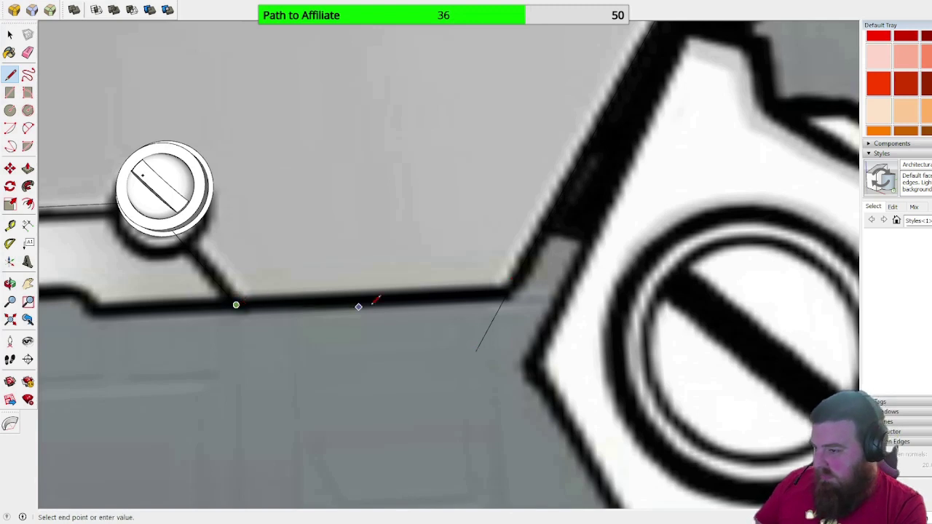
pyautogui.click(509, 292)
pyautogui.click(28, 53)
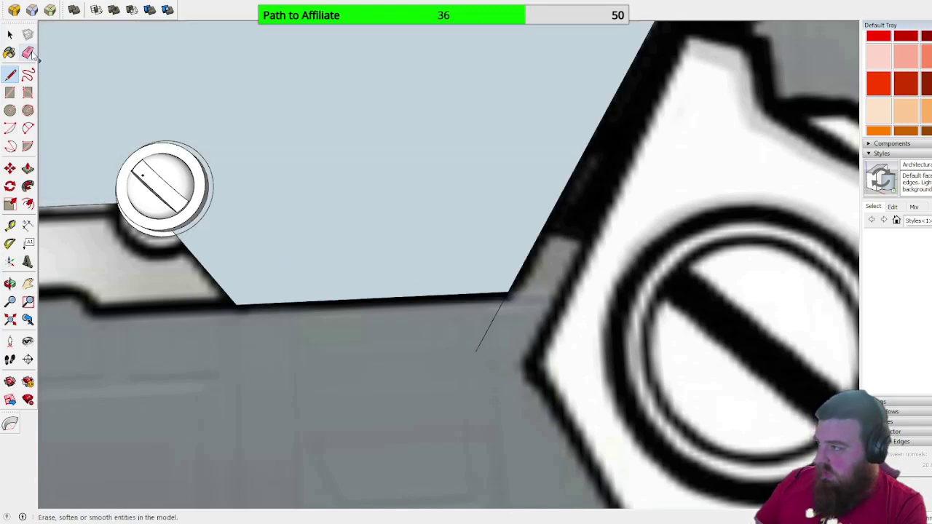
pyautogui.click(491, 322)
pyautogui.scroll(-5, 589, 371)
pyautogui.scroll(-3, 605, 313)
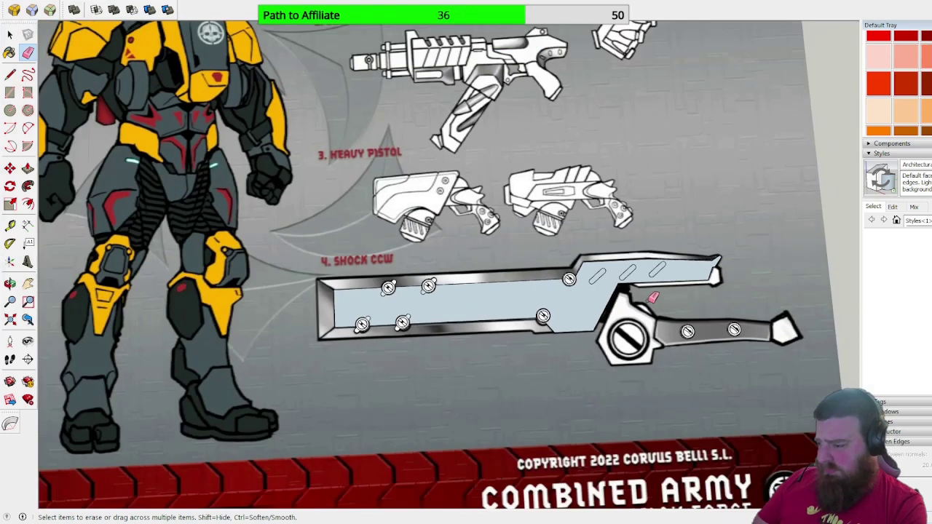
# Step: Draw the outer edge of the white strip below the slotted section, from the panel's lower edge to the end cap
pyautogui.scroll(8, 656, 321)
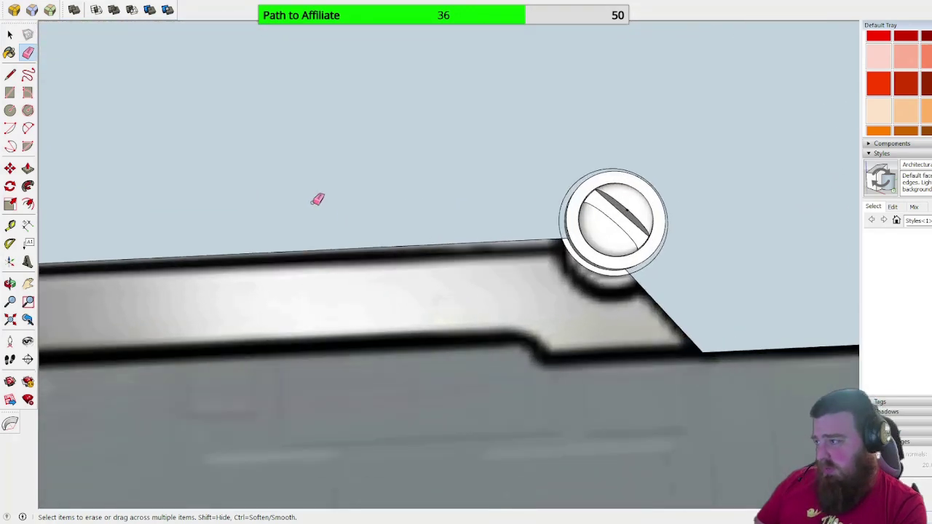
pyautogui.scroll(-2, 747, 289)
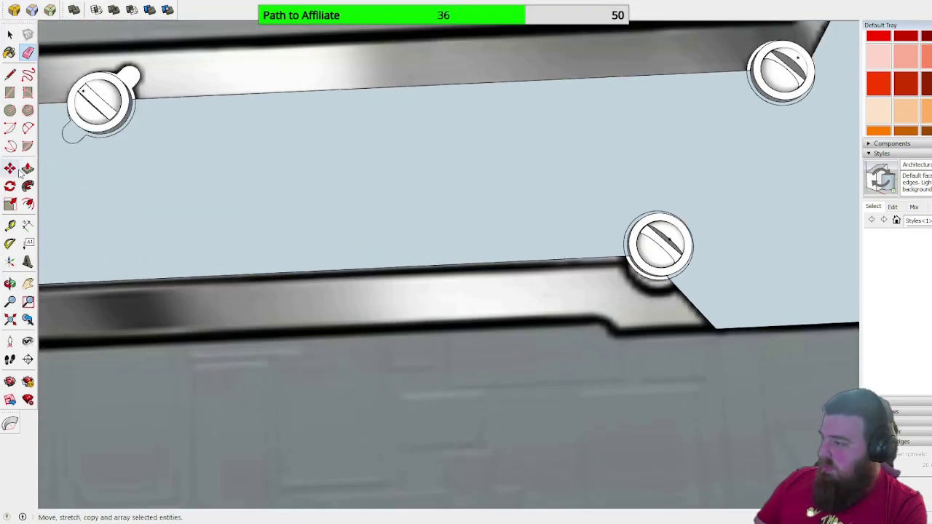
pyautogui.click(9, 75)
pyautogui.scroll(-3, 397, 328)
pyautogui.scroll(4, 724, 233)
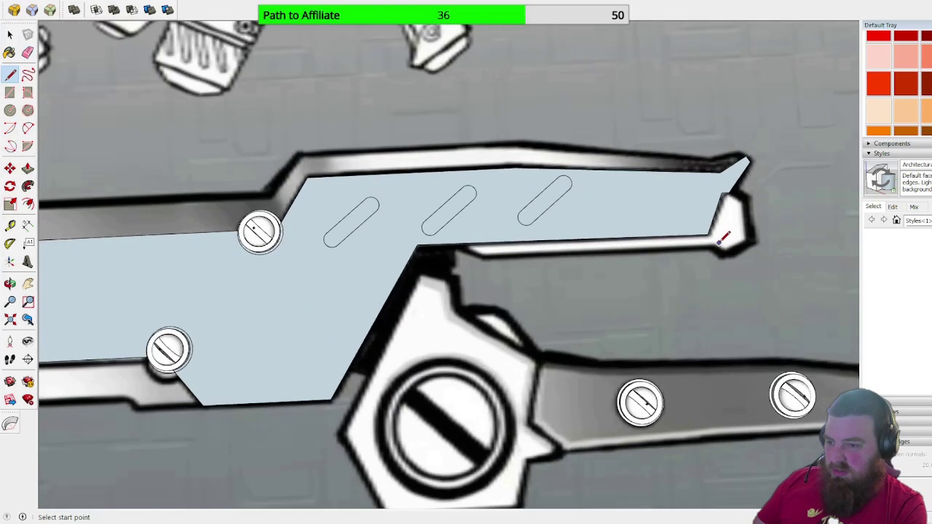
pyautogui.scroll(2, 332, 241)
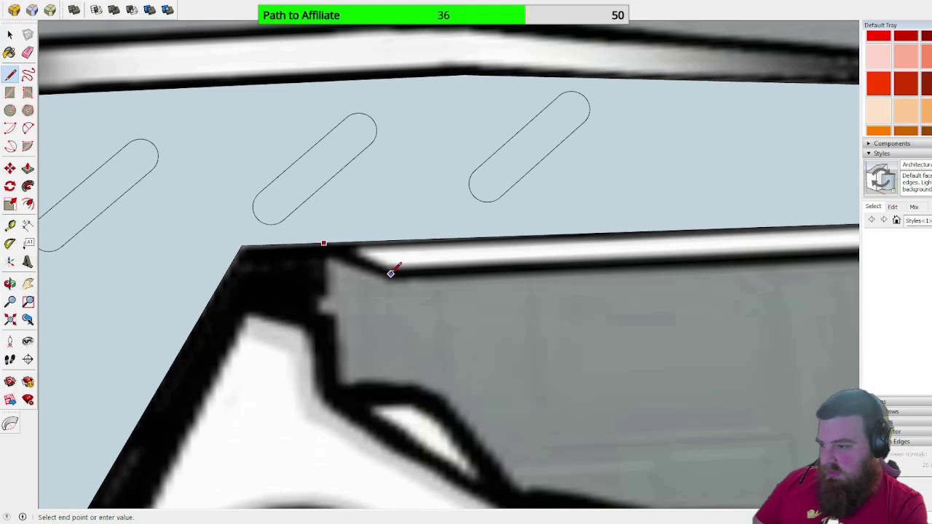
pyautogui.scroll(-3, 196, 284)
pyautogui.scroll(4, 615, 271)
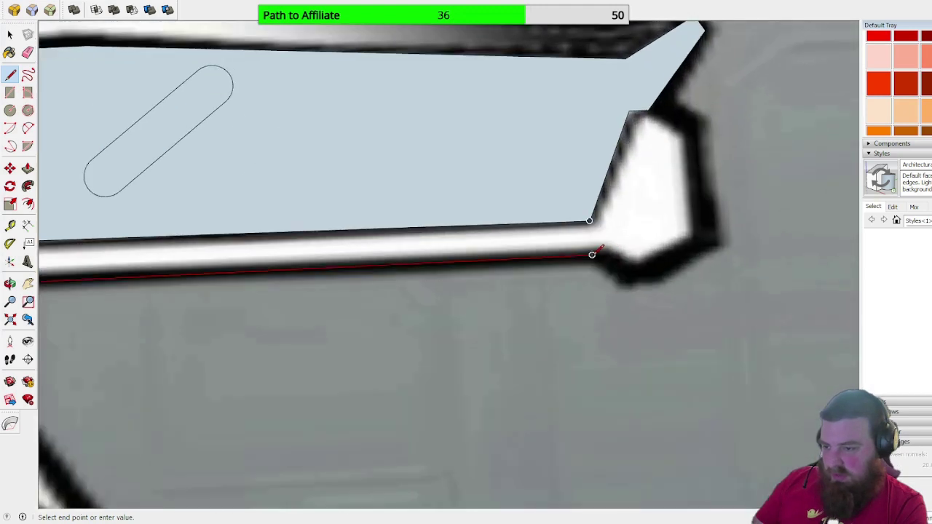
pyautogui.click(599, 255)
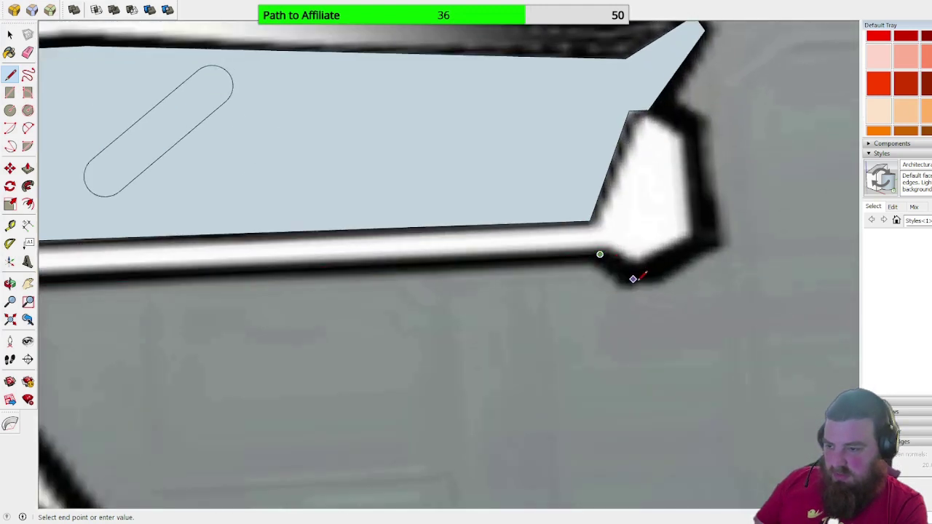
# Step: Trace the white end cap's outer outline and close it against the pointed rear end of the panel
pyautogui.moveTo(716, 233)
pyautogui.mouseDown(button='middle')
pyautogui.moveTo(705, 223)
pyautogui.moveTo(728, 309)
pyautogui.mouseUp(button='middle')
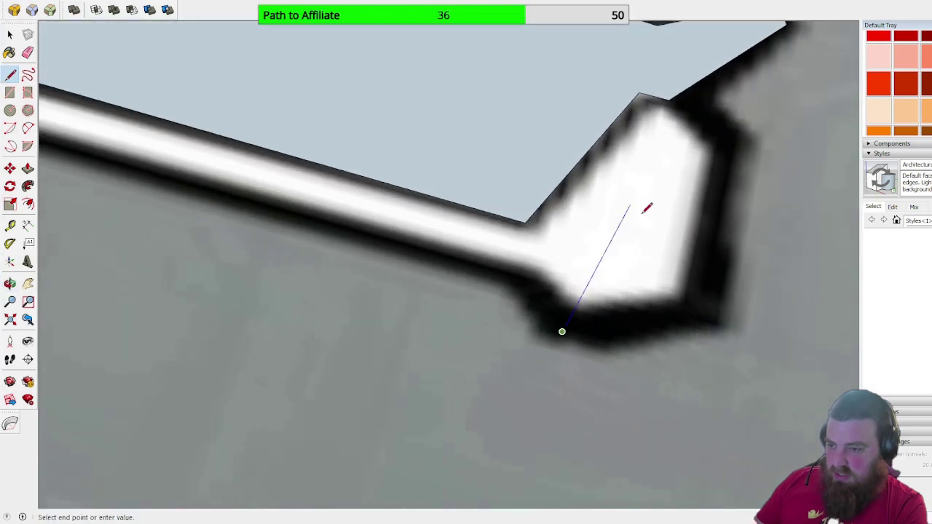
pyautogui.click(735, 144)
pyautogui.scroll(-10, 685, 88)
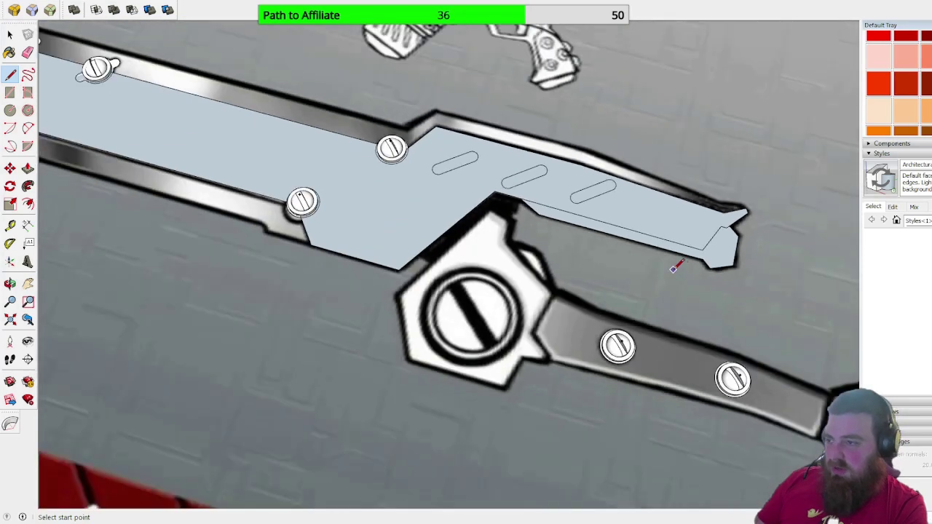
# Step: Draw the black connector's lower edge from the blade to the guard, and its edge up to the guard's top corner
pyautogui.moveTo(469, 205); pyautogui.dragTo(540, 215, button='middle')
pyautogui.scroll(5, 433, 271)
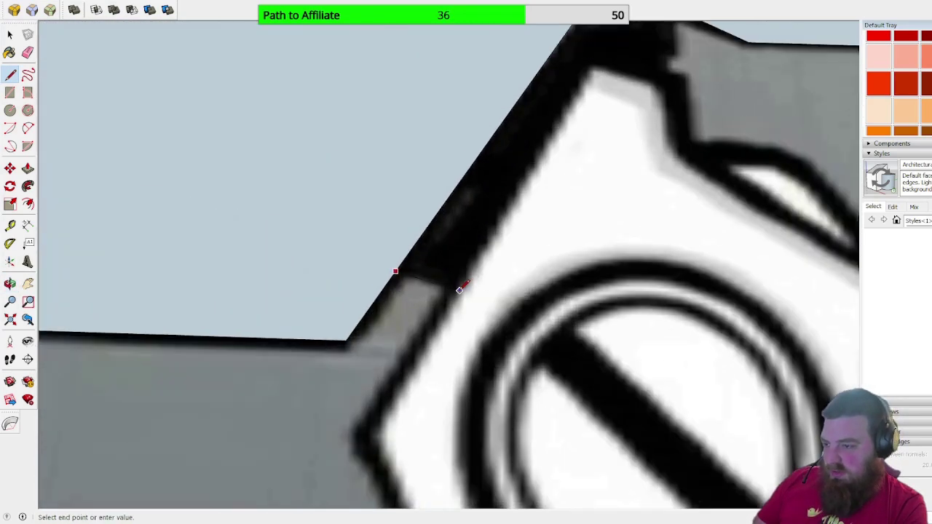
pyautogui.scroll(-3, 558, 172)
pyautogui.scroll(3, 509, 194)
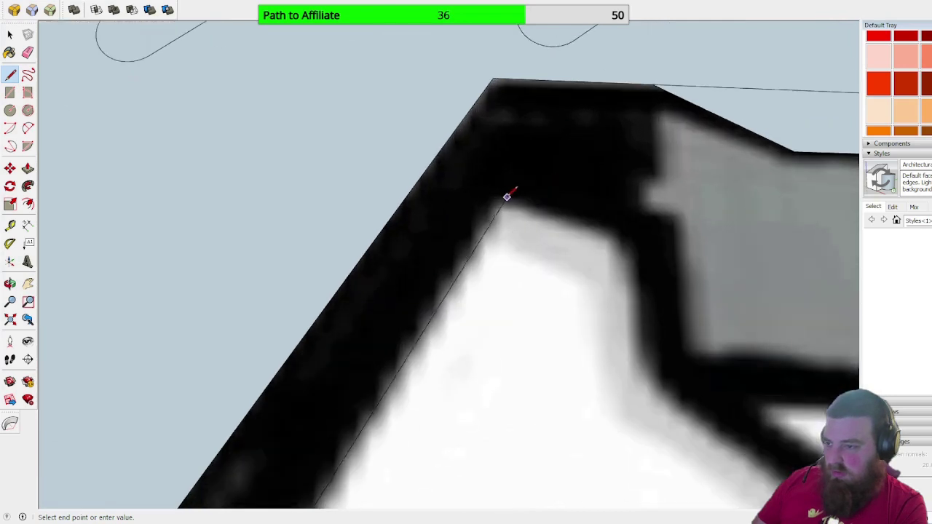
# Step: Trace the guard's long slanted side from its top corner to the side point, down to the lower corner, and along its bottom edge
pyautogui.scroll(-4, 501, 181)
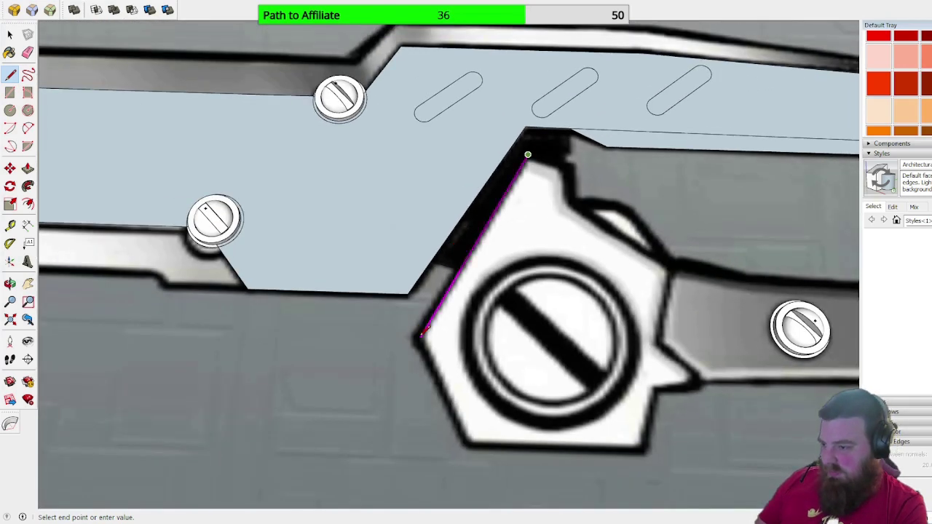
pyautogui.click(419, 339)
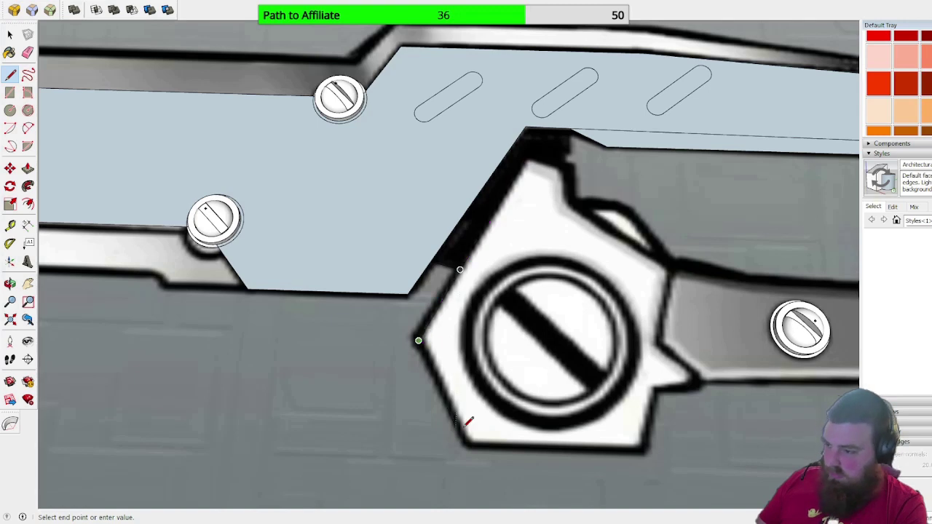
pyautogui.scroll(3, 475, 453)
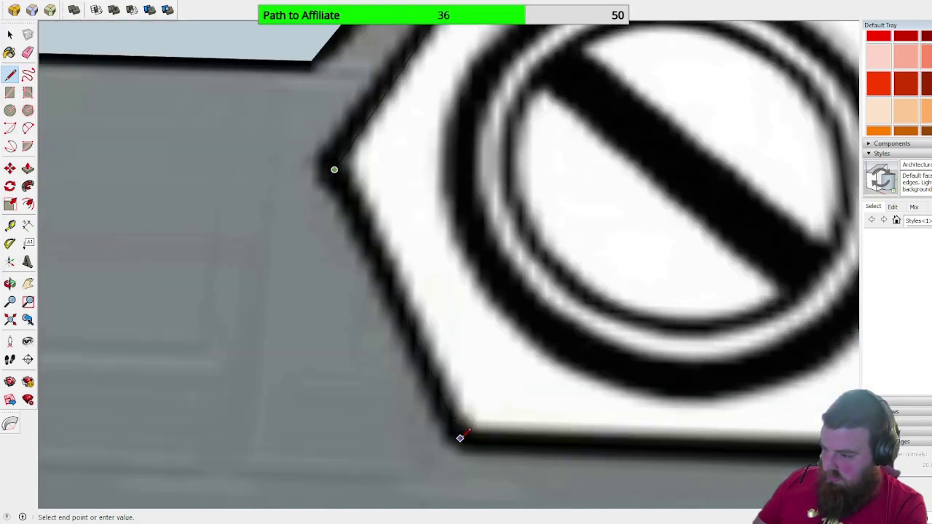
pyautogui.scroll(-4, 379, 372)
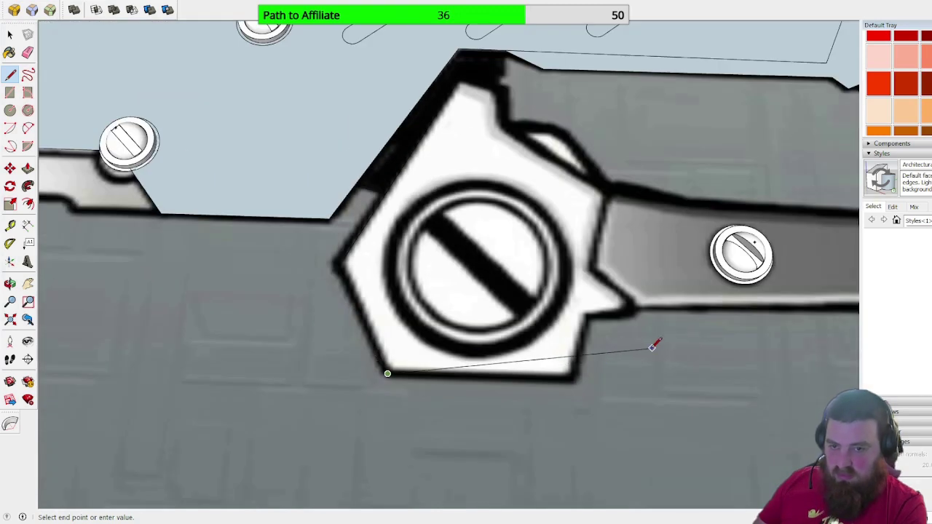
pyautogui.scroll(1, 628, 366)
pyautogui.scroll(2, 628, 366)
pyautogui.click(480, 404)
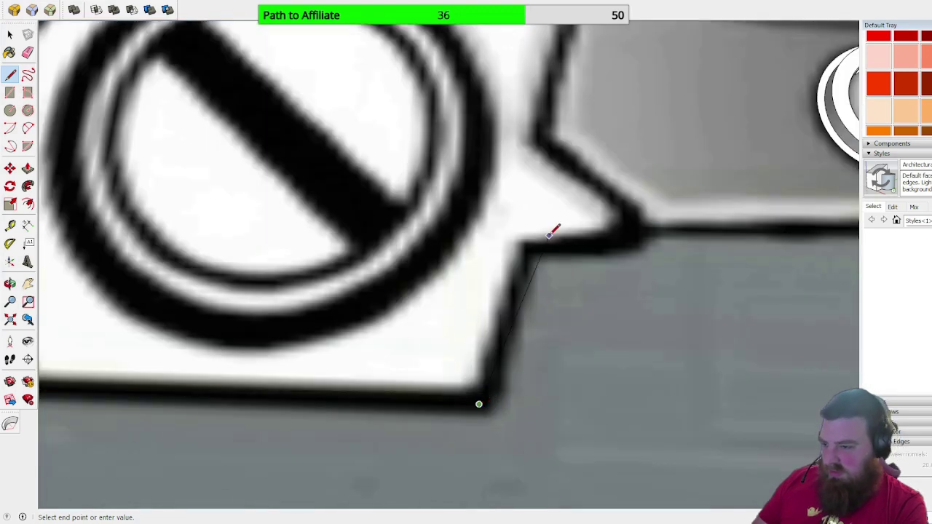
# Step: Trace the guard's short edge up to the notch and the underside and blunt tip of the pointed spur
pyautogui.moveTo(535, 238)
pyautogui.mouseDown(button='middle')
pyautogui.moveTo(422, 229)
pyautogui.moveTo(538, 290)
pyautogui.mouseUp(button='middle')
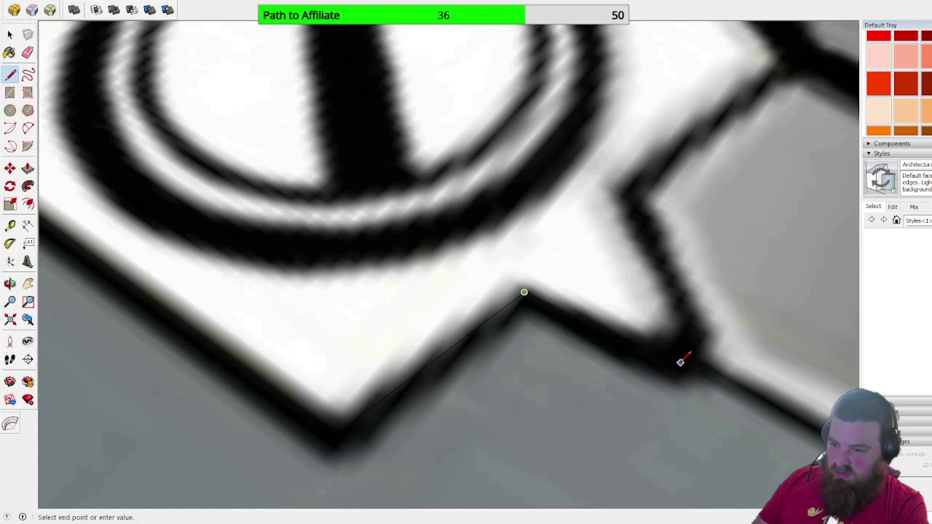
pyautogui.moveTo(682, 358)
pyautogui.mouseDown(button='middle')
pyautogui.moveTo(701, 358)
pyautogui.moveTo(576, 420)
pyautogui.mouseUp(button='middle')
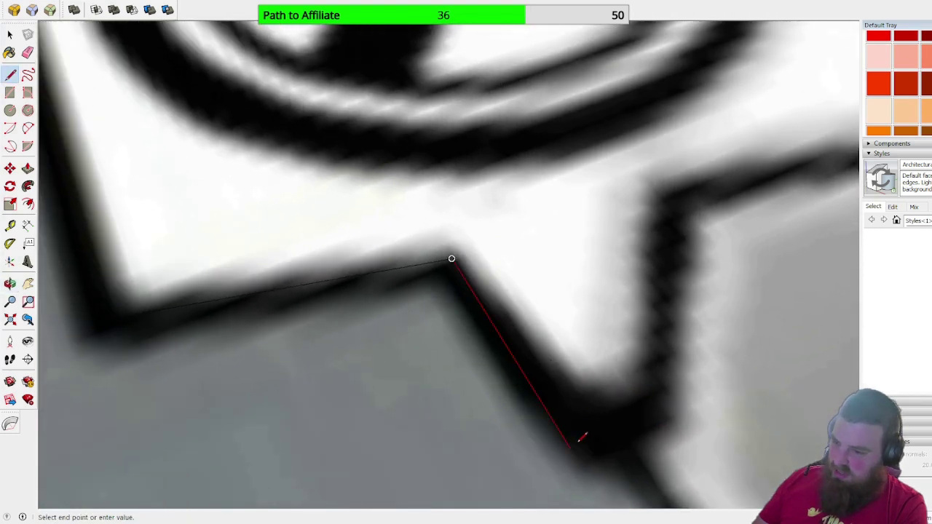
pyautogui.click(589, 452)
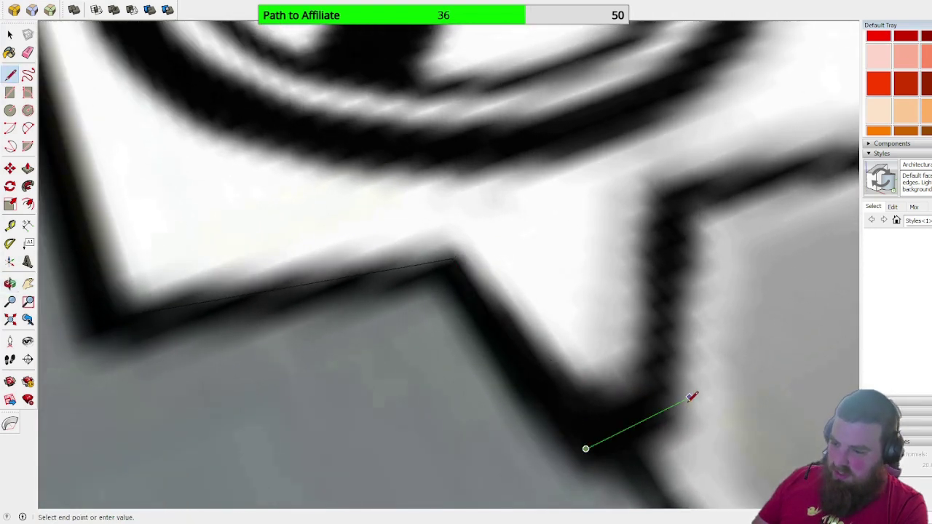
pyautogui.moveTo(545, 382)
pyautogui.mouseDown(button='middle')
pyautogui.moveTo(566, 372)
pyautogui.moveTo(608, 397)
pyautogui.mouseUp(button='middle')
pyautogui.scroll(-4, 603, 395)
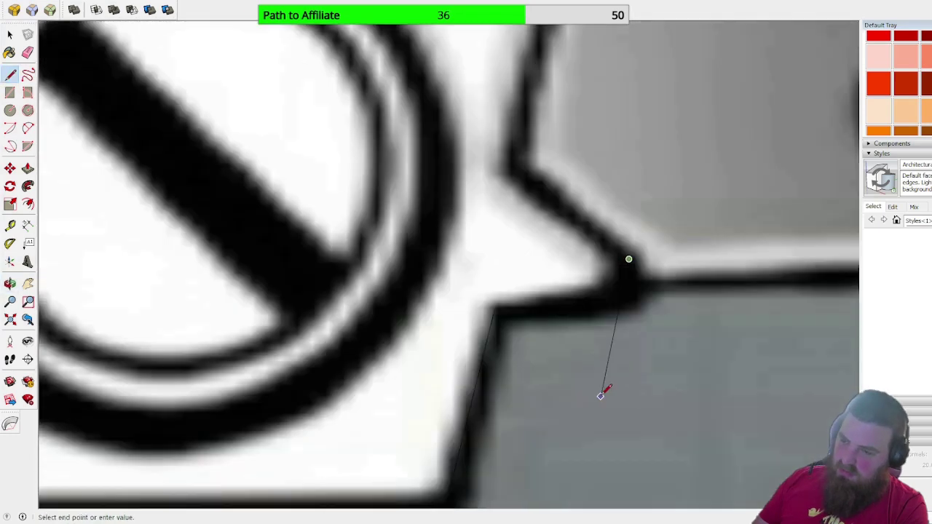
# Step: Draw the spur's upper edge back to the guard and the side edge up to the corner where the grey arm begins
pyautogui.scroll(5, 521, 238)
pyautogui.scroll(-6, 454, 316)
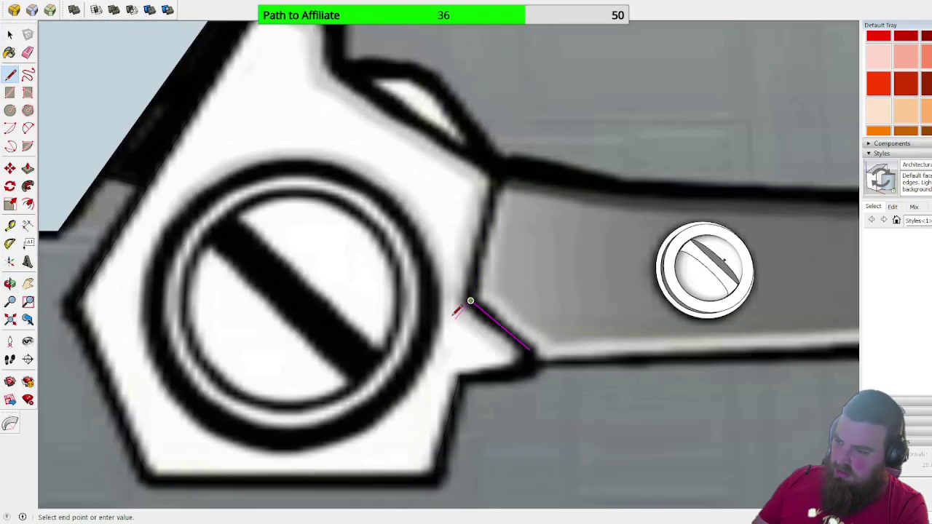
pyautogui.scroll(6, 502, 162)
pyautogui.moveTo(580, 203); pyautogui.dragTo(507, 262, button='middle')
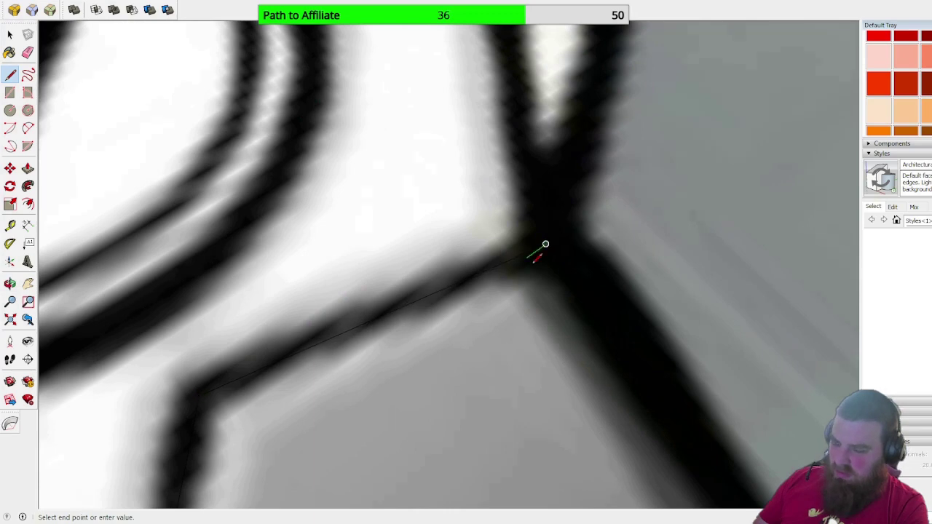
# Step: Trace the guard's sloped upper edge and narrow neck, and close the outline across its top to form a face
pyautogui.scroll(-5, 545, 245)
pyautogui.scroll(5, 466, 167)
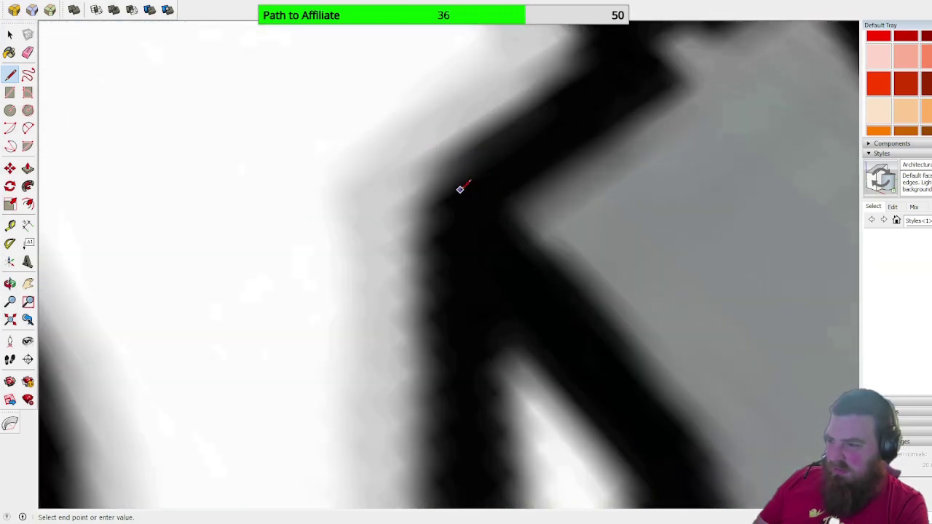
pyautogui.scroll(-5, 459, 188)
pyautogui.moveTo(437, 296); pyautogui.dragTo(509, 233, button='middle')
pyautogui.scroll(5, 474, 129)
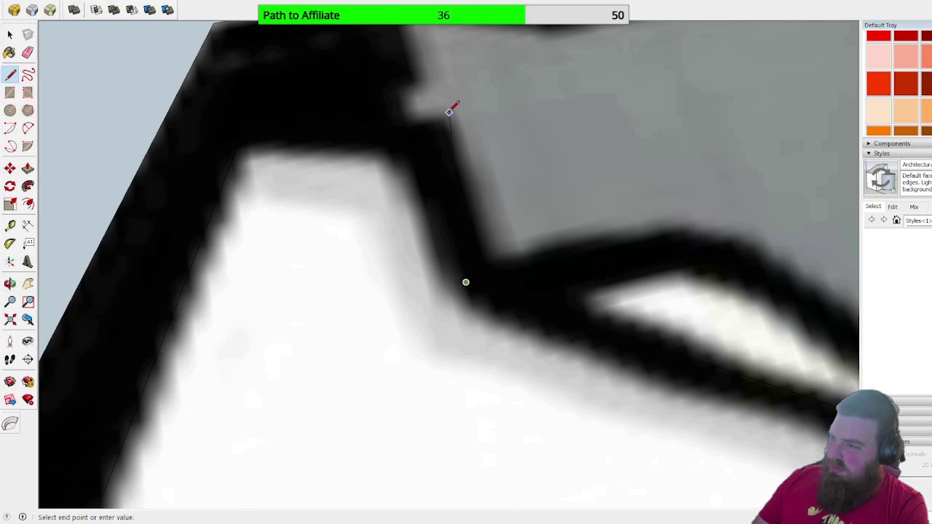
pyautogui.press('shift')
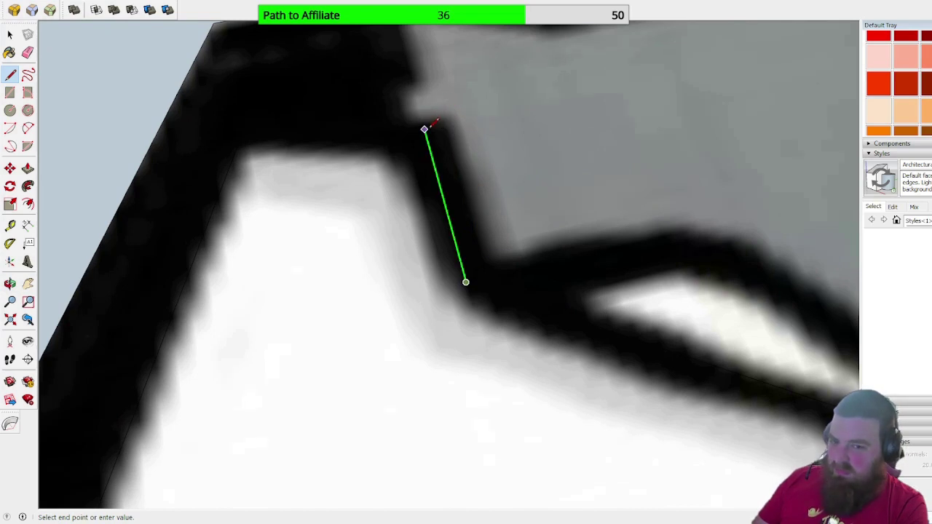
pyautogui.click(426, 133)
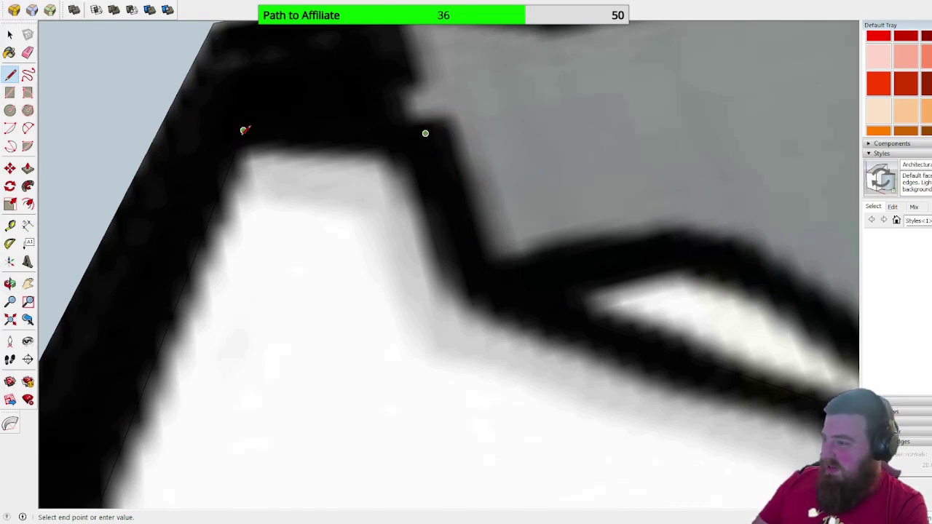
pyautogui.scroll(-8, 244, 128)
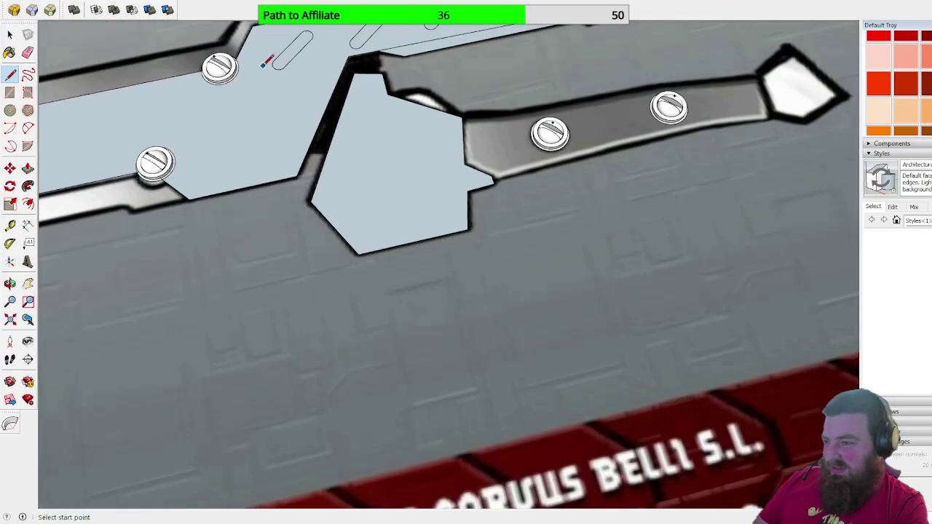
# Step: Delete the guard's face, keeping its traced outline over the reference image
pyautogui.press('space')
pyautogui.click(410, 175)
pyautogui.press('Delete')
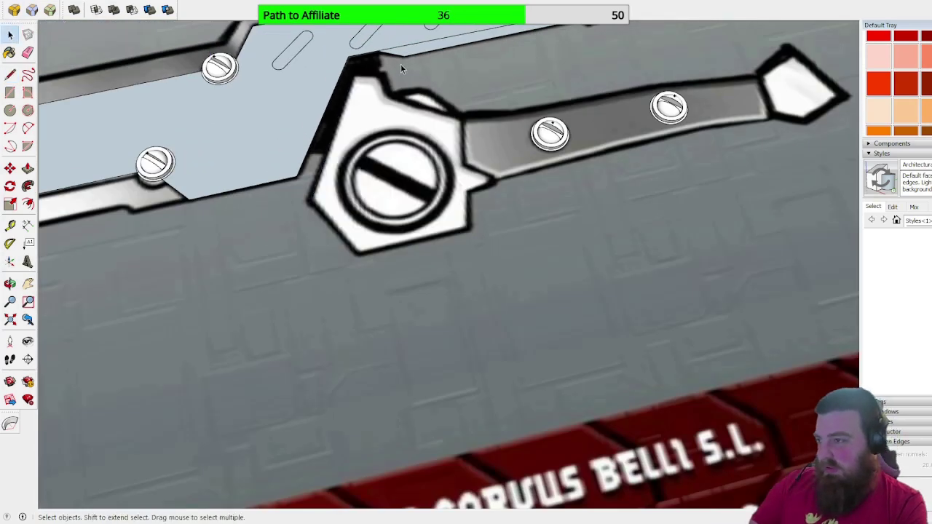
# Step: Trace the black connector's stepped edge from the panel corner down around the notch to the guard outline, closing it into a face
pyautogui.scroll(6, 400, 65)
pyautogui.scroll(-3, 393, 202)
pyautogui.scroll(3, 409, 143)
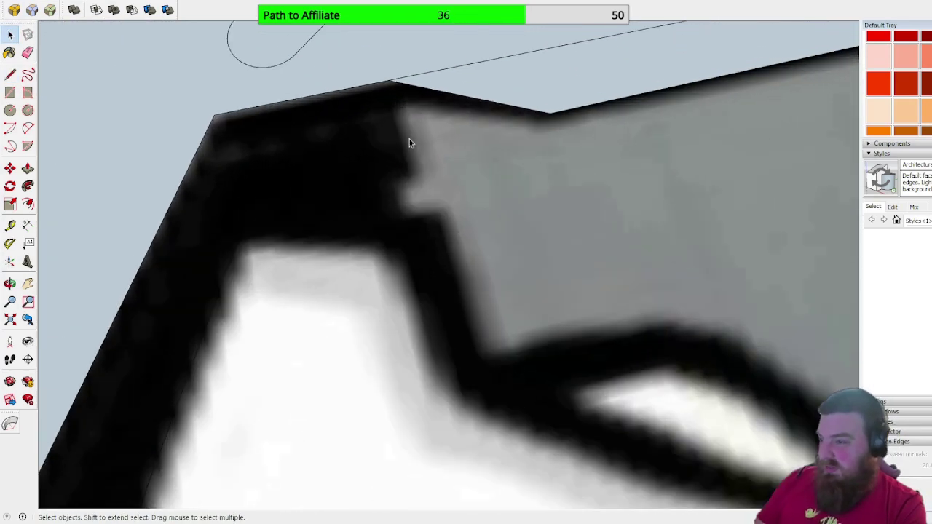
pyautogui.click(10, 74)
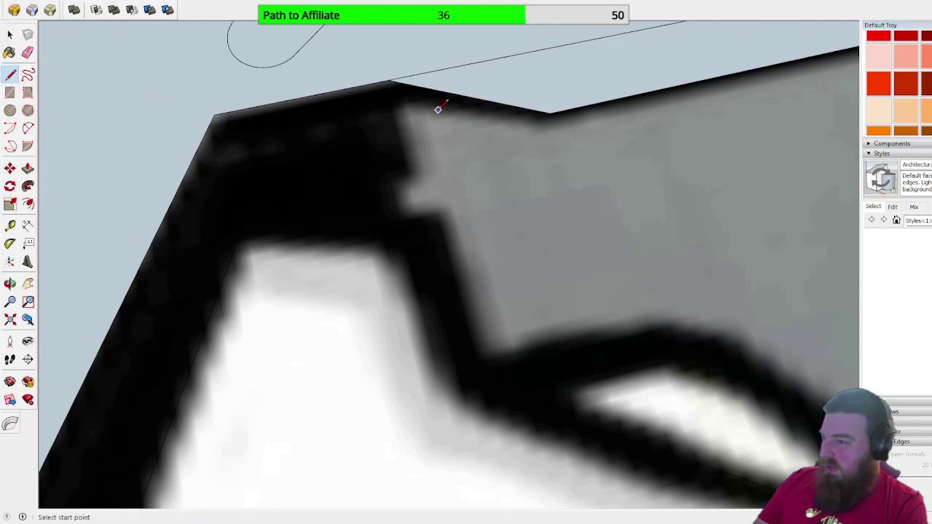
pyautogui.click(388, 79)
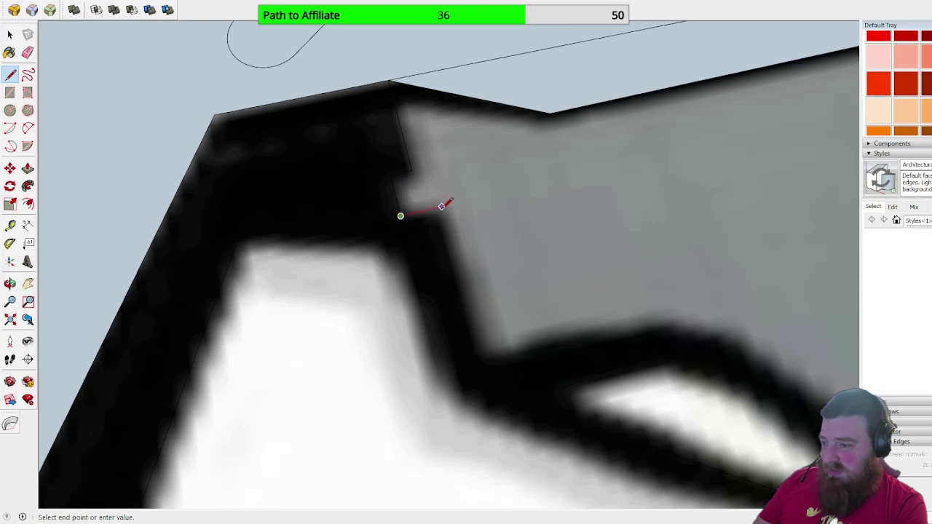
pyautogui.click(442, 206)
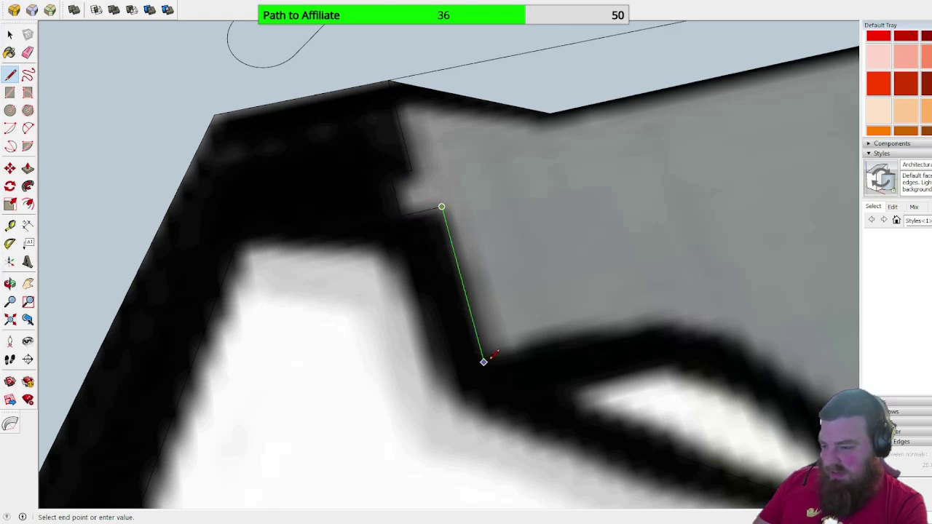
pyautogui.click(484, 362)
pyautogui.scroll(-4, 348, 255)
pyautogui.scroll(2, 645, 378)
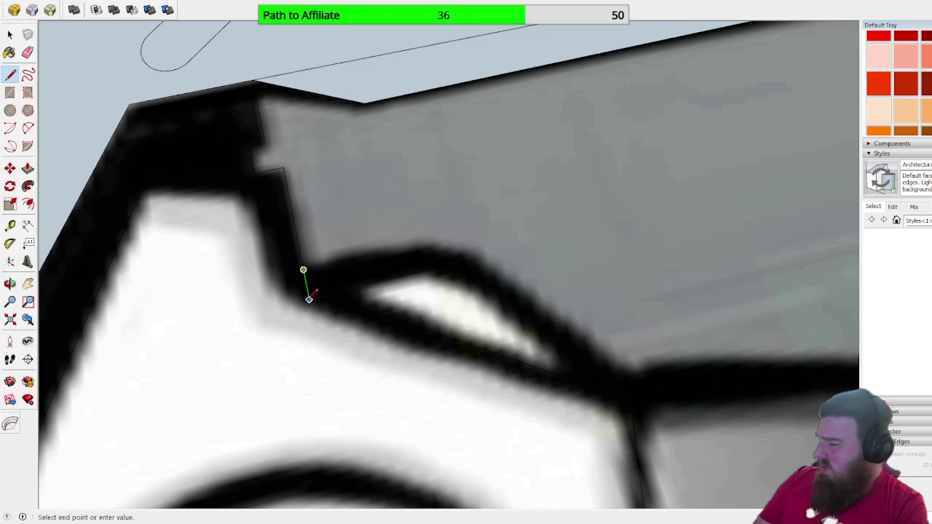
pyautogui.click(306, 286)
pyautogui.scroll(-6, 306, 284)
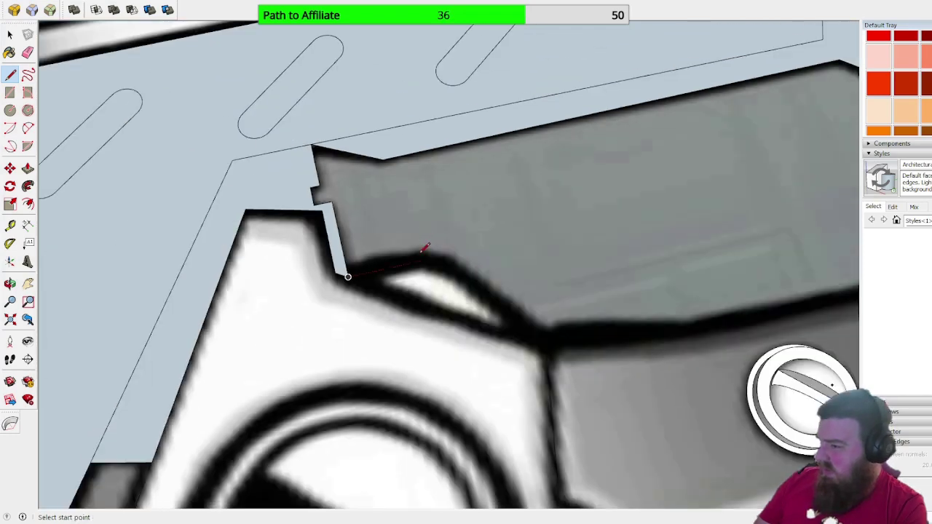
# Step: Draw a circle around the outer black ring of the guard's large screw
pyautogui.scroll(2, 355, 284)
pyautogui.scroll(5, 355, 283)
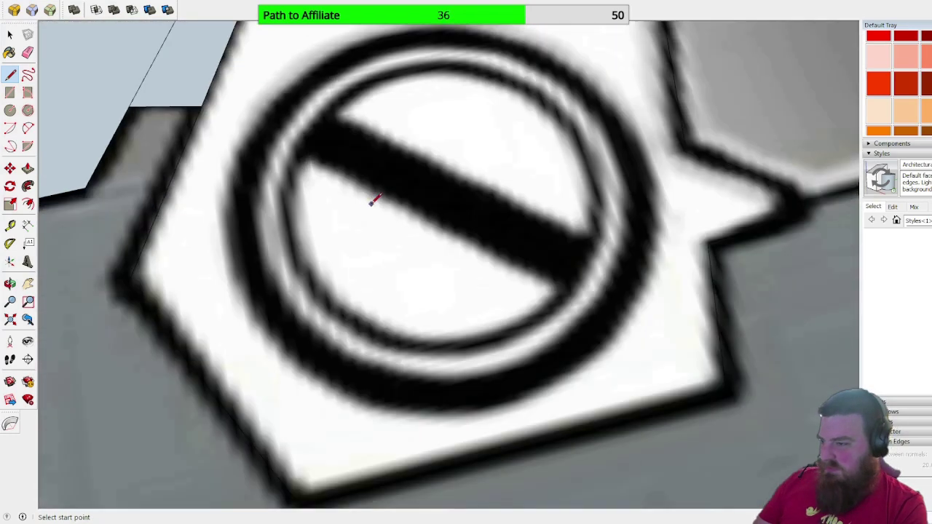
pyautogui.click(9, 110)
pyautogui.click(429, 217)
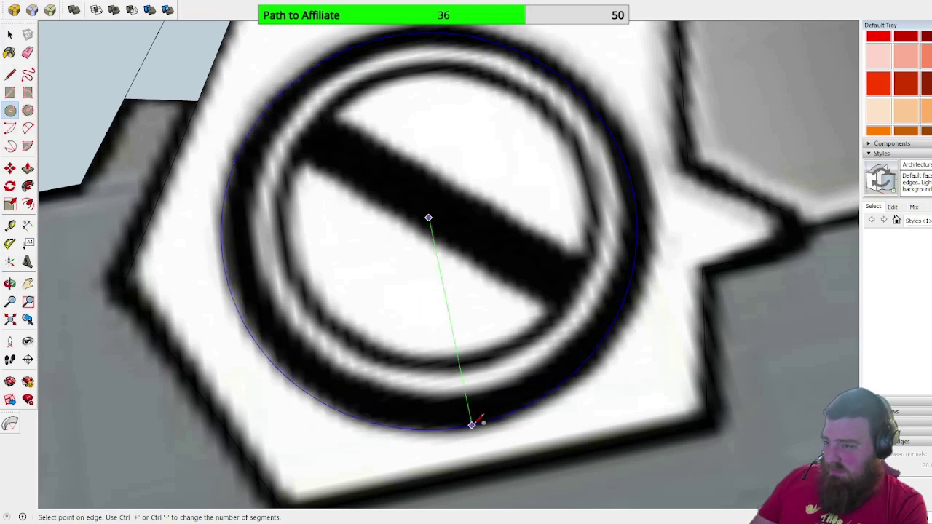
pyautogui.click(471, 421)
# Step: Move the circle in small adjustments to align it with the outer ring of the guard's screw
pyautogui.press('space')
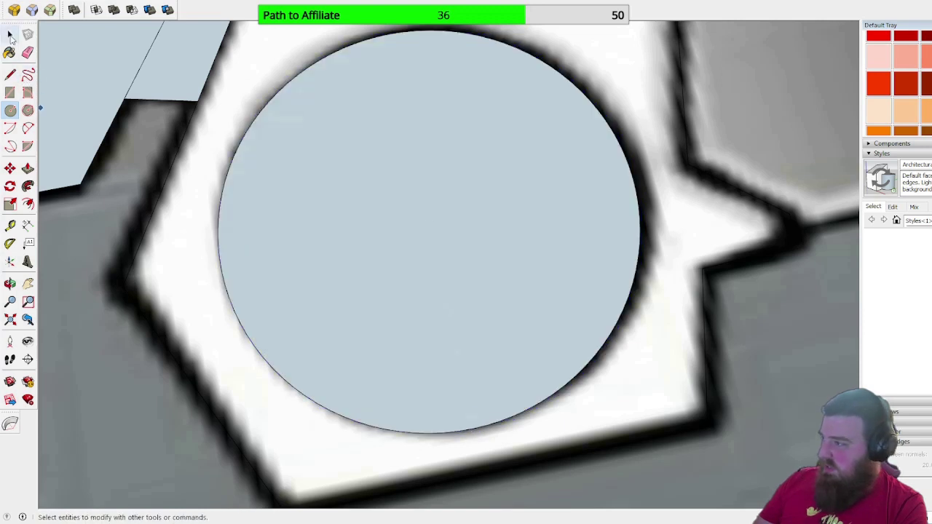
pyautogui.click(343, 177)
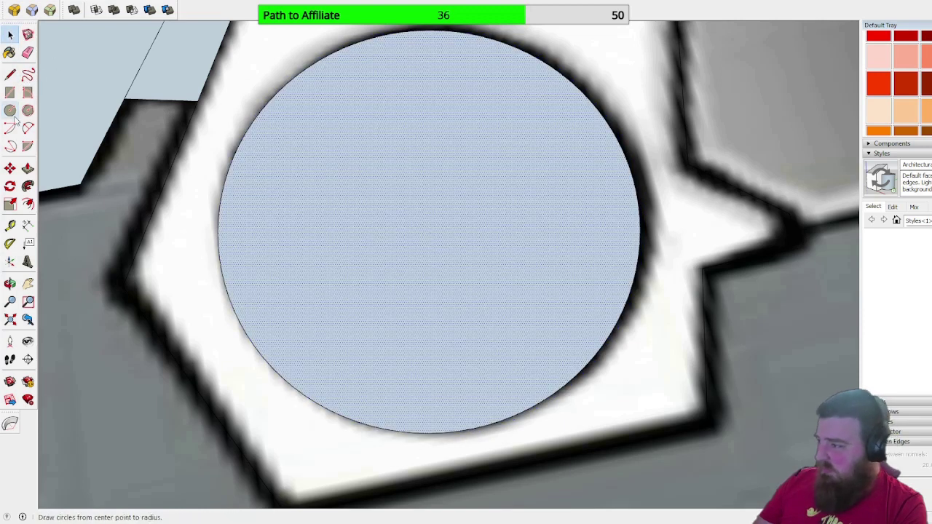
pyautogui.click(11, 168)
pyautogui.click(357, 207)
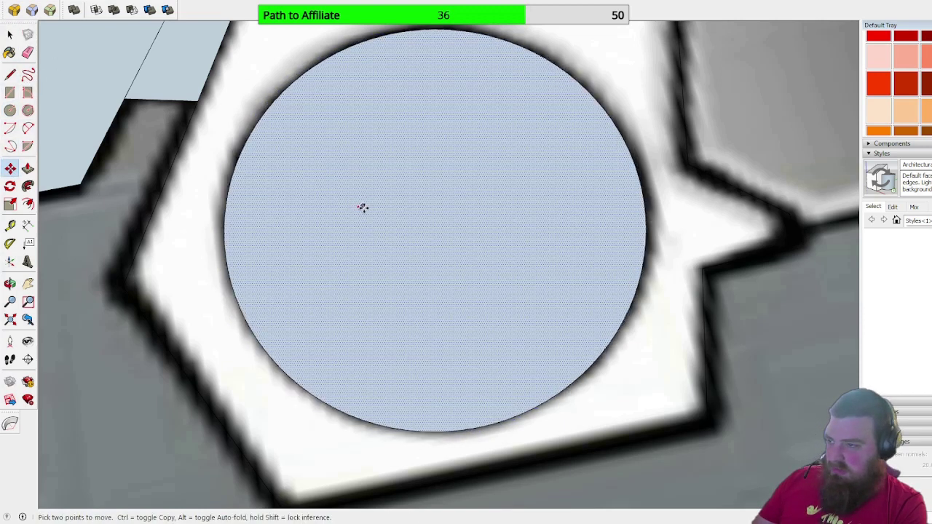
pyautogui.click(364, 206)
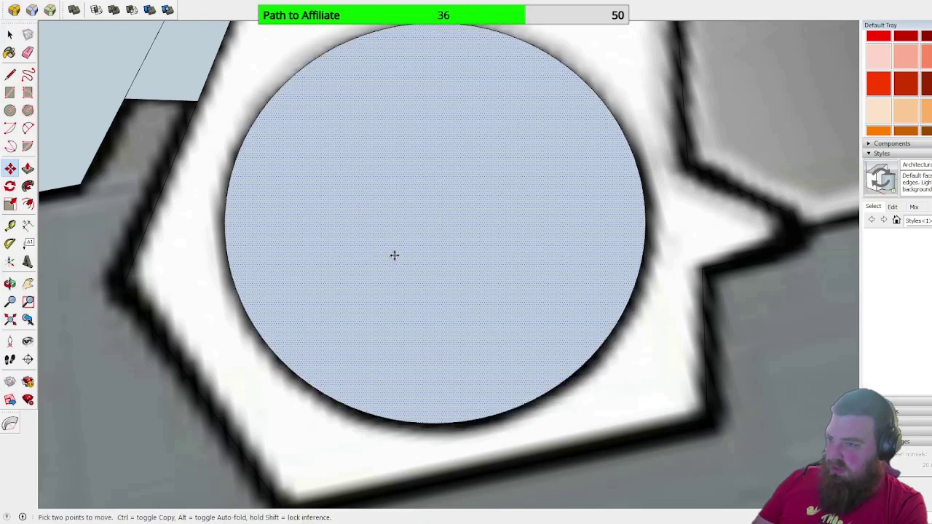
pyautogui.click(550, 334)
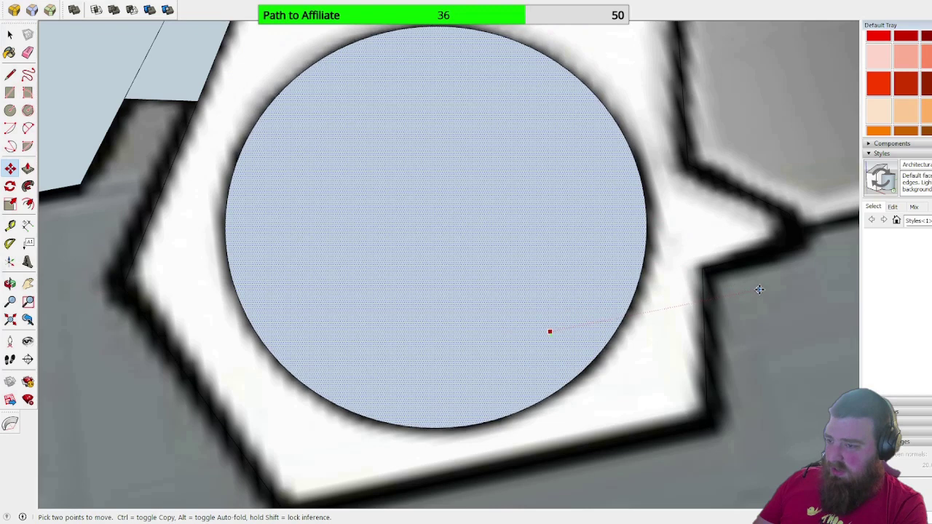
pyautogui.press('Escape')
# Step: Delete the circle's face, keeping its outline around the guard's screw
pyautogui.scroll(-2, 435, 157)
pyautogui.click(10, 35)
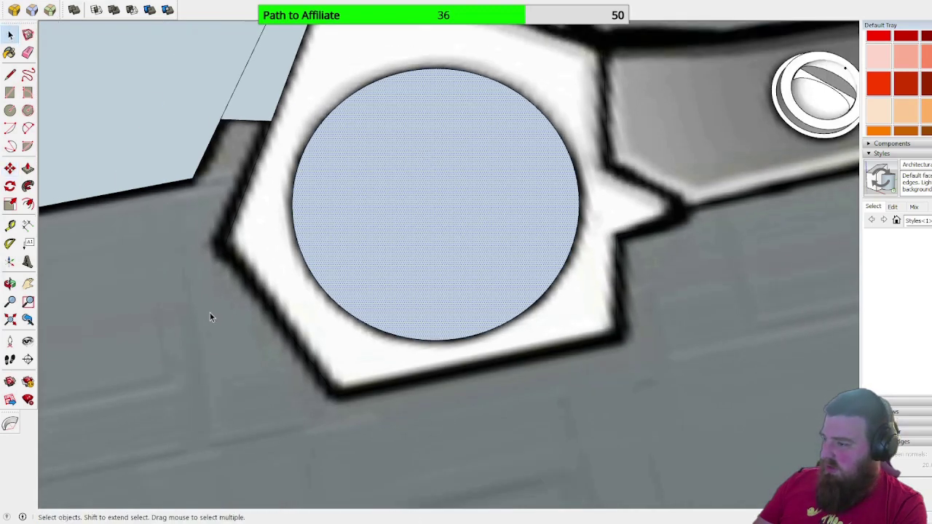
pyautogui.moveTo(210, 313); pyautogui.dragTo(467, 257, button='middle')
pyautogui.press('Delete')
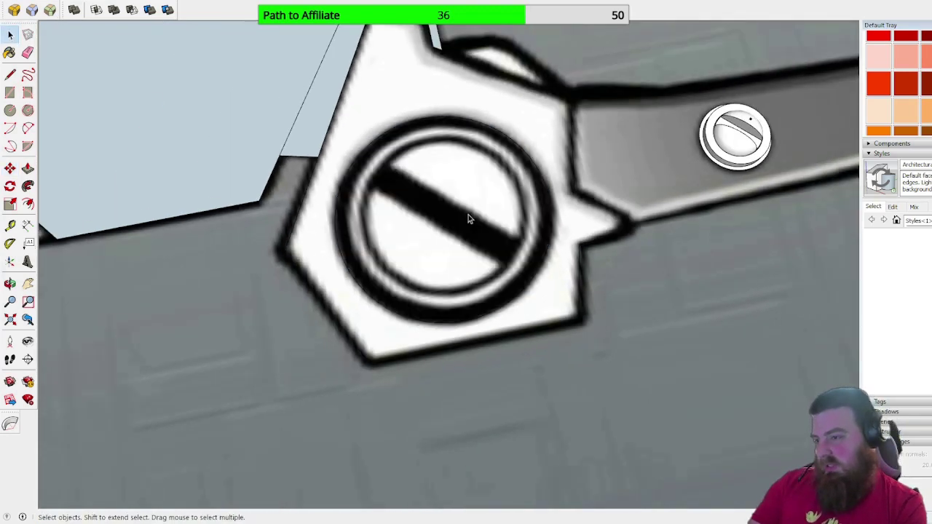
# Step: Offset the screw's outer circle inward to the inner edge of the thin black ring
pyautogui.scroll(5, 408, 182)
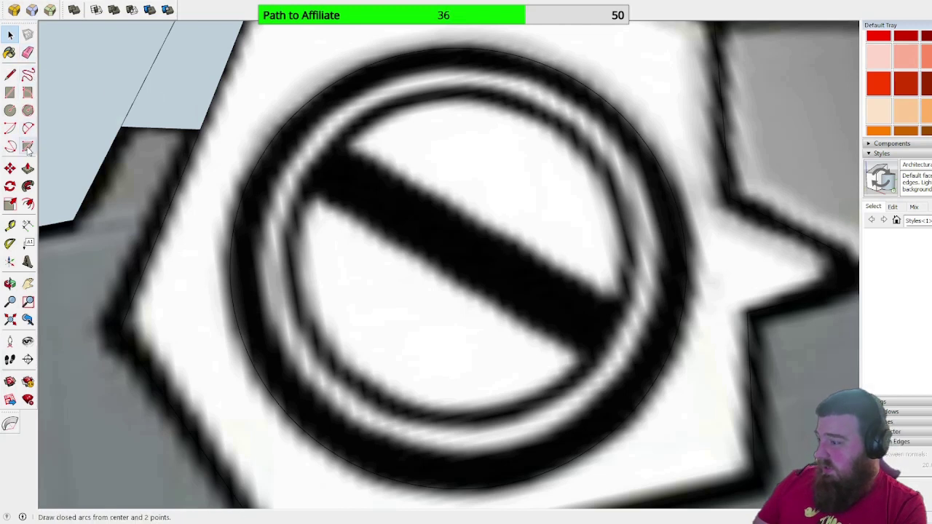
pyautogui.click(27, 203)
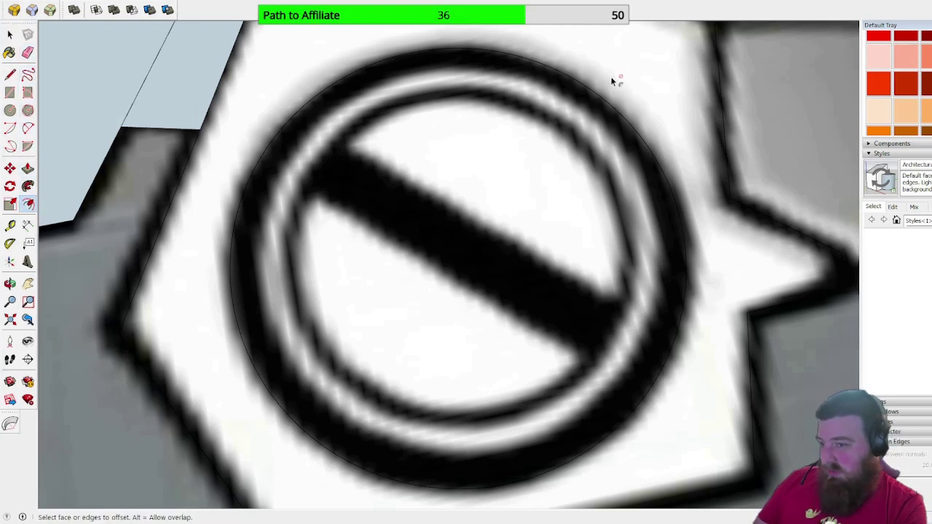
pyautogui.click(577, 81)
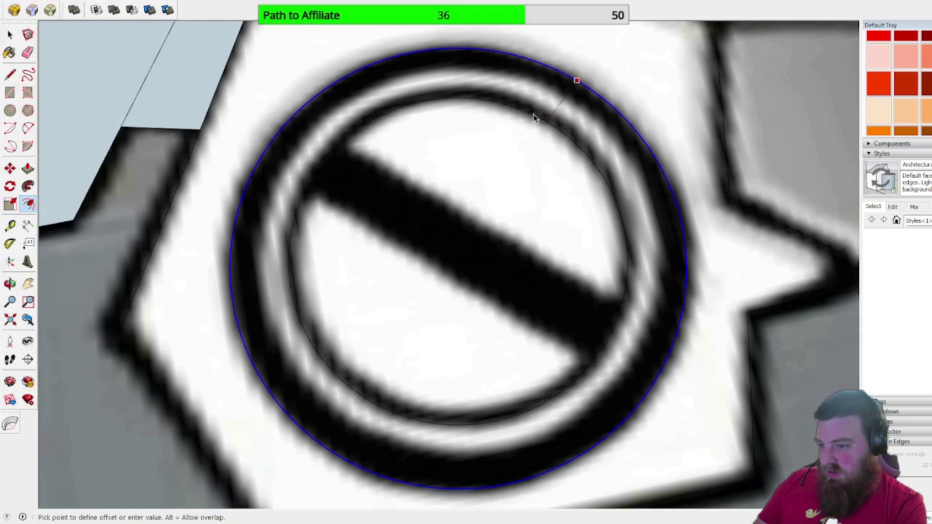
pyautogui.click(530, 120)
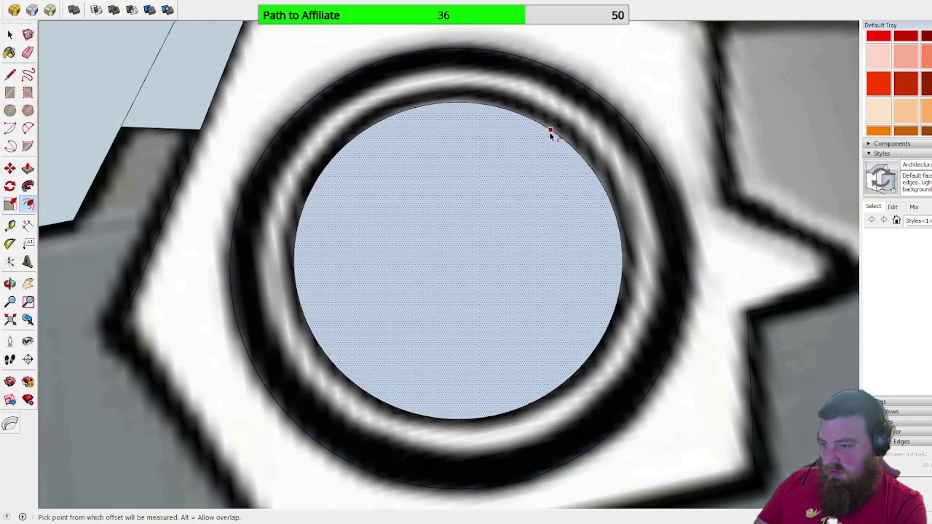
# Step: Offset the inner circle outward to the thin ring's outer edge, and offset that circle to the thick ring's inner edge
pyautogui.click(552, 131)
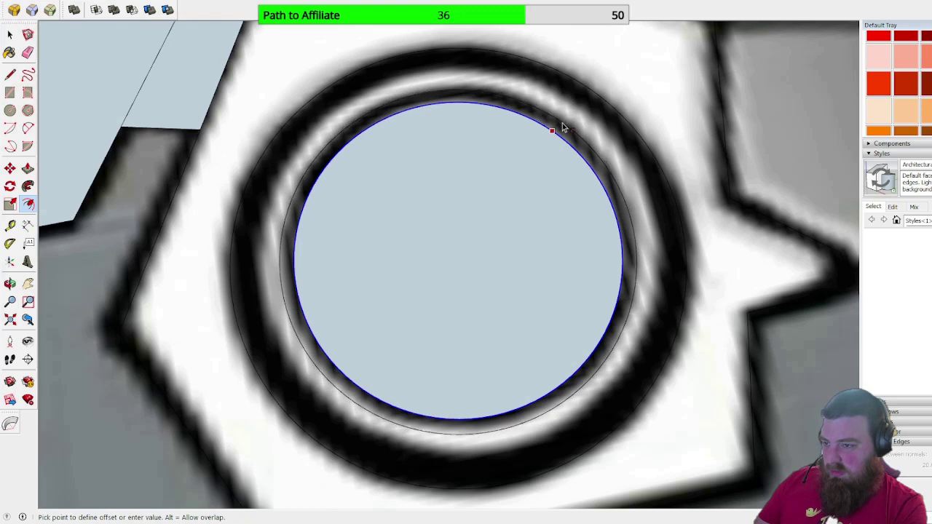
pyautogui.click(567, 128)
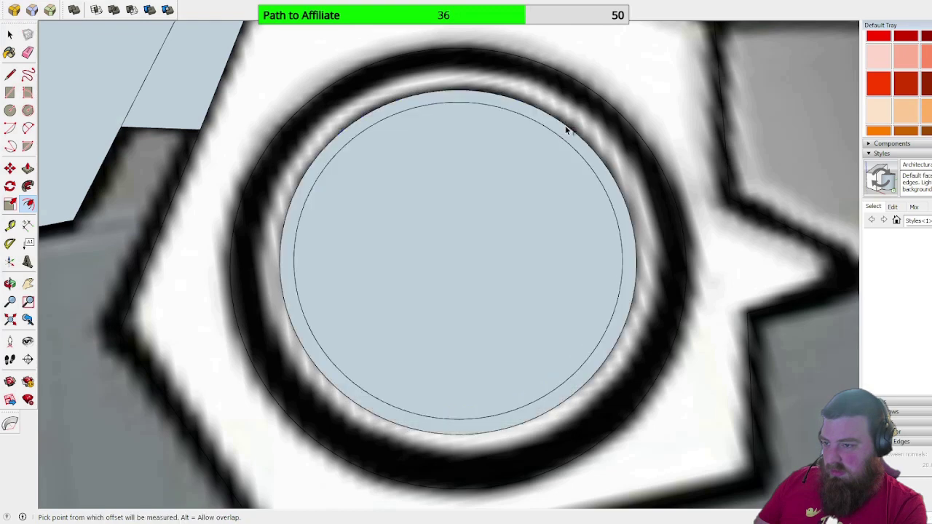
pyautogui.click(396, 101)
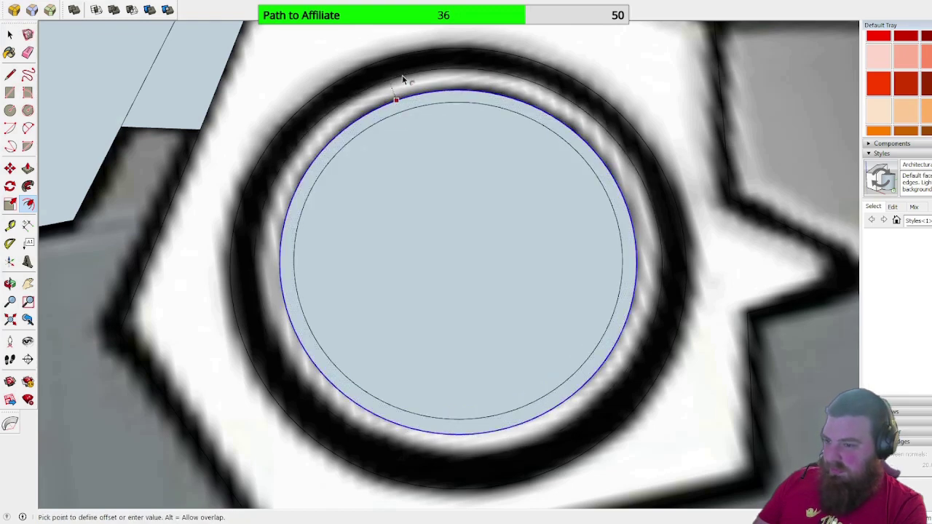
pyautogui.click(403, 78)
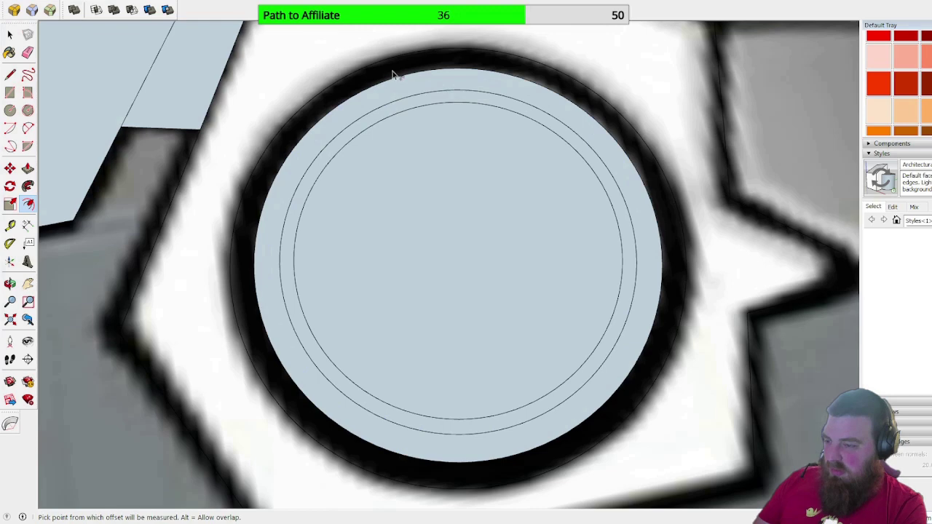
# Step: Retrace a segment of the screw's outer circle with the Line tool to fill the outermost ring with a face
pyautogui.click(9, 75)
pyautogui.click(507, 56)
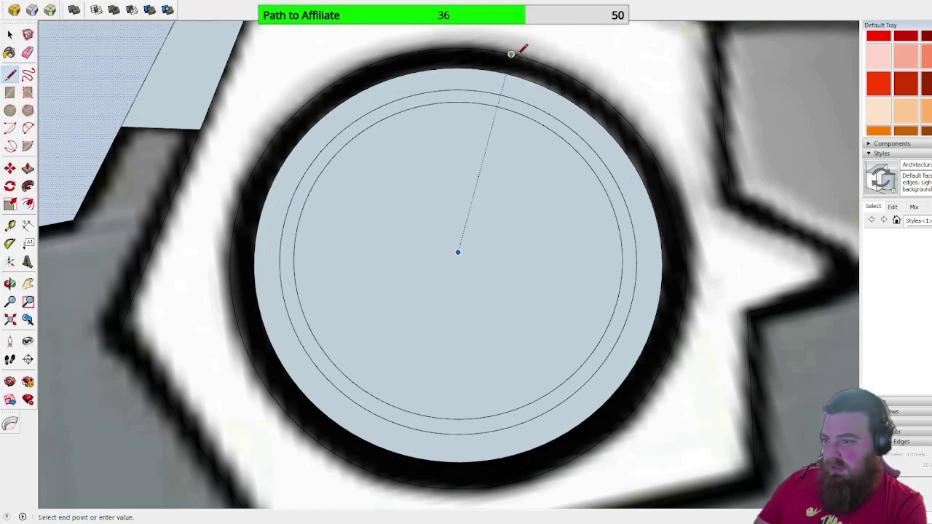
pyautogui.press('Escape')
pyautogui.scroll(-3, 562, 171)
pyautogui.moveTo(562, 170); pyautogui.dragTo(544, 108, button='middle')
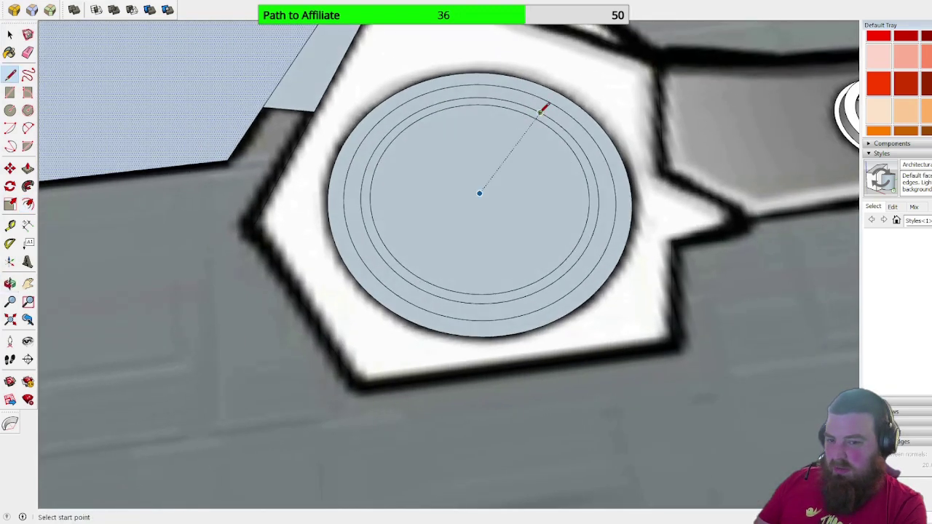
pyautogui.scroll(3, 532, 128)
pyautogui.moveTo(522, 158); pyautogui.dragTo(500, 108, button='middle')
pyautogui.scroll(-2, 482, 156)
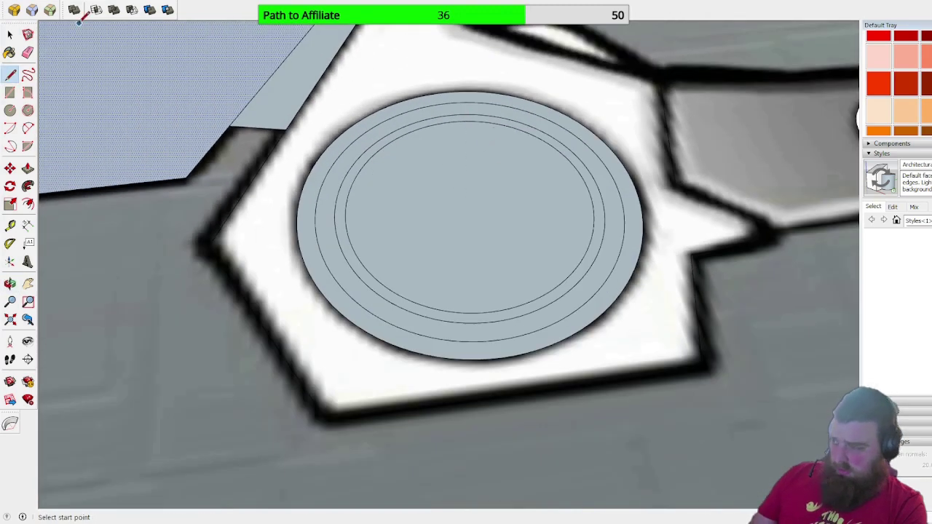
# Step: Mark the centre point of the screw's innermost circle and delete the face inside it to expose the slot
pyautogui.click(10, 34)
pyautogui.click(413, 179)
pyautogui.doubleClick(452, 202)
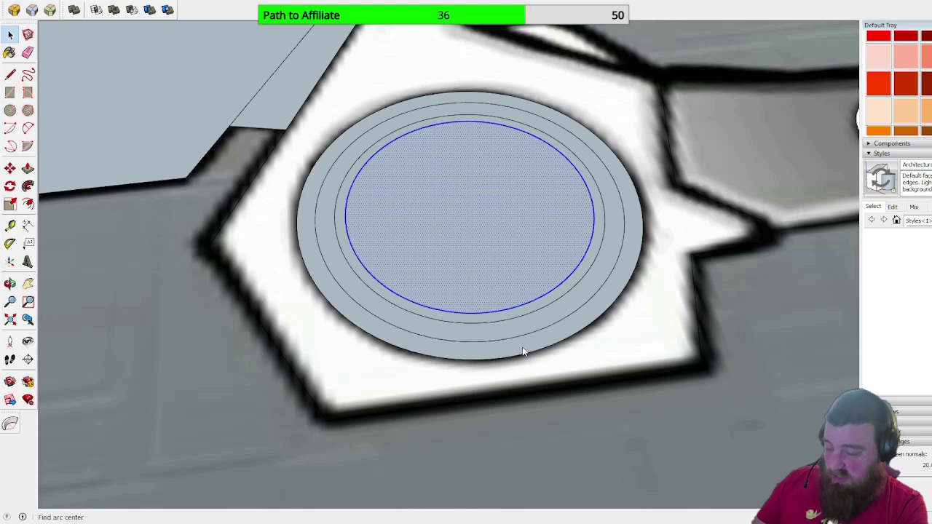
pyautogui.moveTo(523, 350); pyautogui.dragTo(495, 226, button='middle')
pyautogui.press('Delete')
# Step: Undo the deletion of the innermost circle's face, and delete that face again to expose the slot
pyautogui.scroll(1, 497, 150)
pyautogui.moveTo(497, 150); pyautogui.dragTo(575, 204, button='middle')
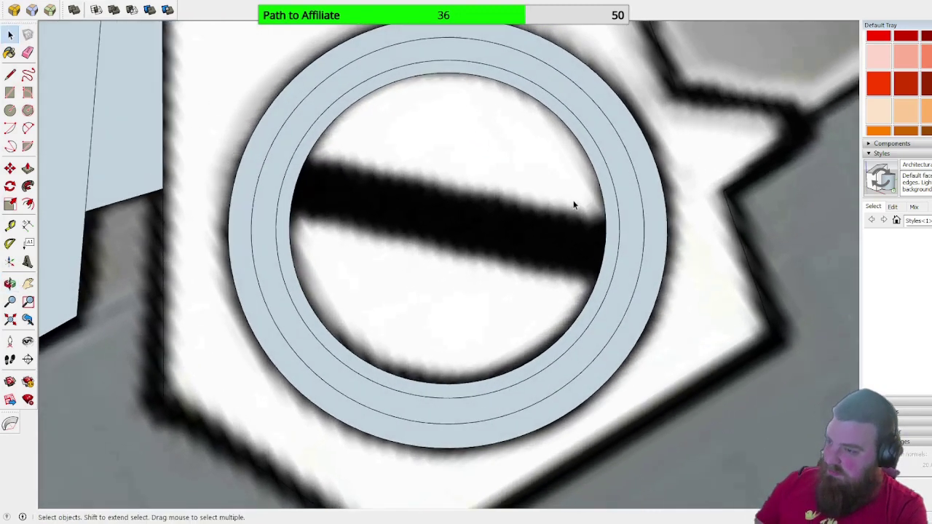
pyautogui.scroll(1, 458, 201)
pyautogui.moveTo(458, 201); pyautogui.dragTo(488, 208, button='middle')
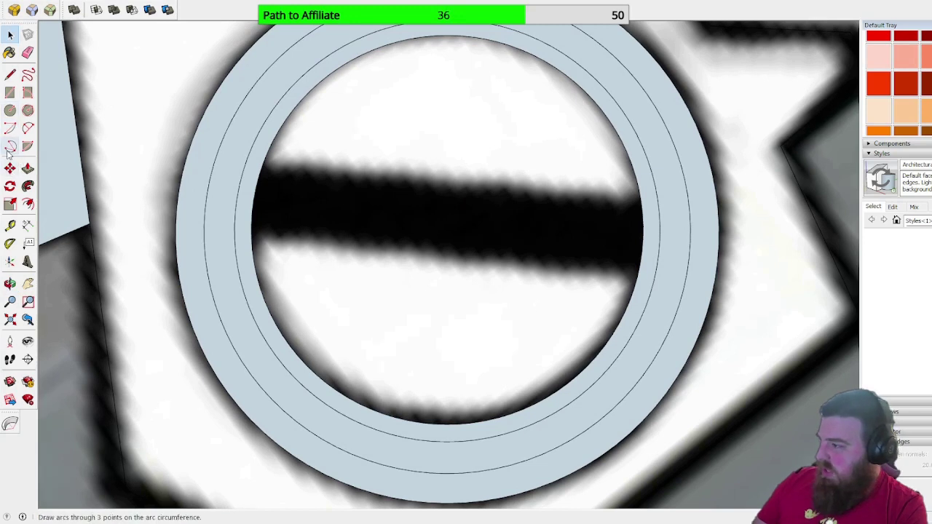
pyautogui.click(10, 93)
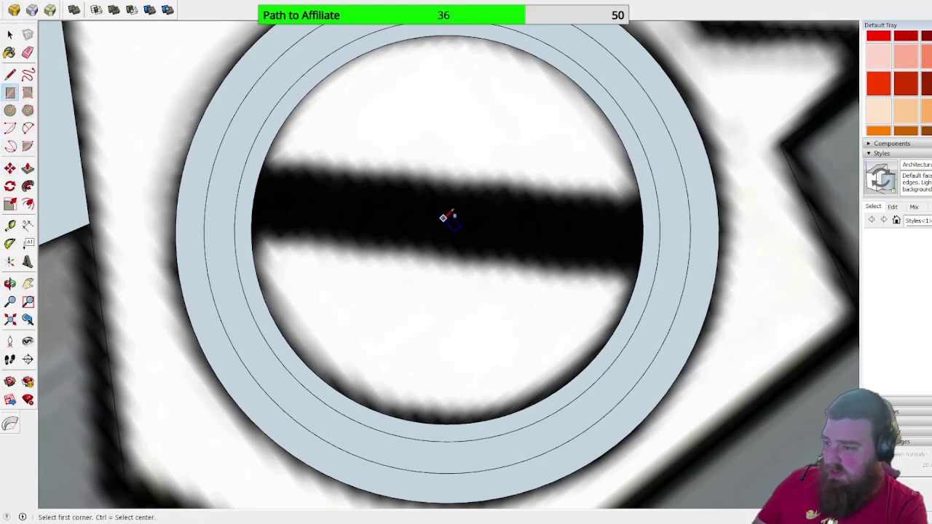
pyautogui.moveTo(445, 212); pyautogui.dragTo(400, 121, button='middle')
pyautogui.scroll(3, 475, 240)
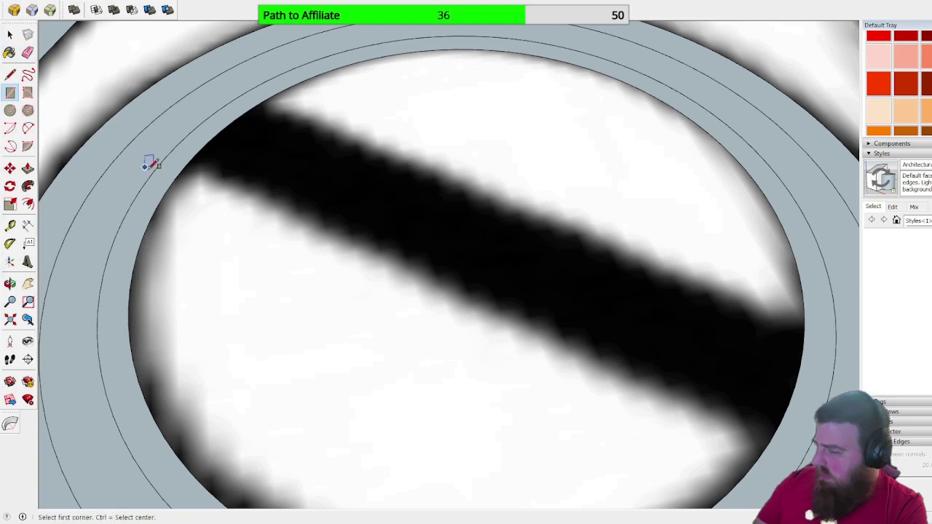
pyautogui.hotkey('ctrl', 'z')
pyautogui.press('space')
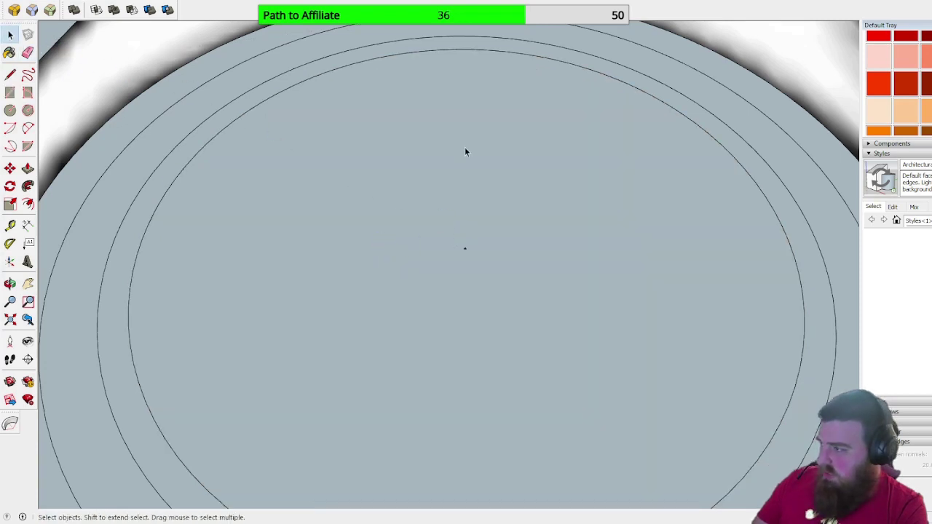
pyautogui.click(464, 147)
pyautogui.press('Delete')
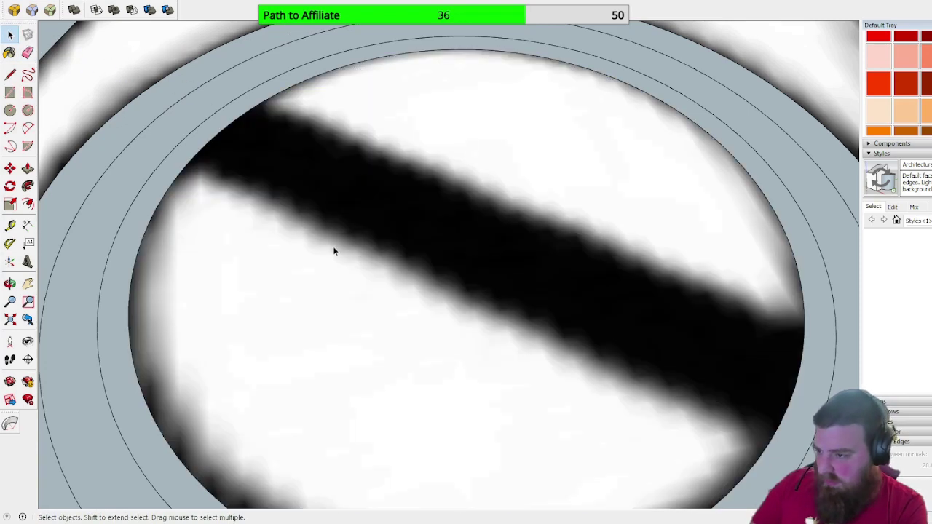
pyautogui.press('r')
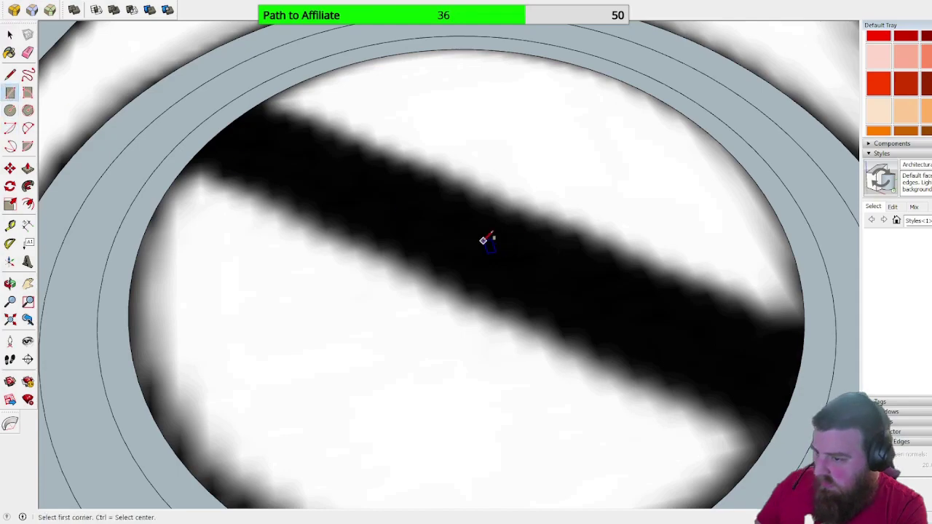
pyautogui.moveTo(480, 254); pyautogui.dragTo(561, 323, button='middle')
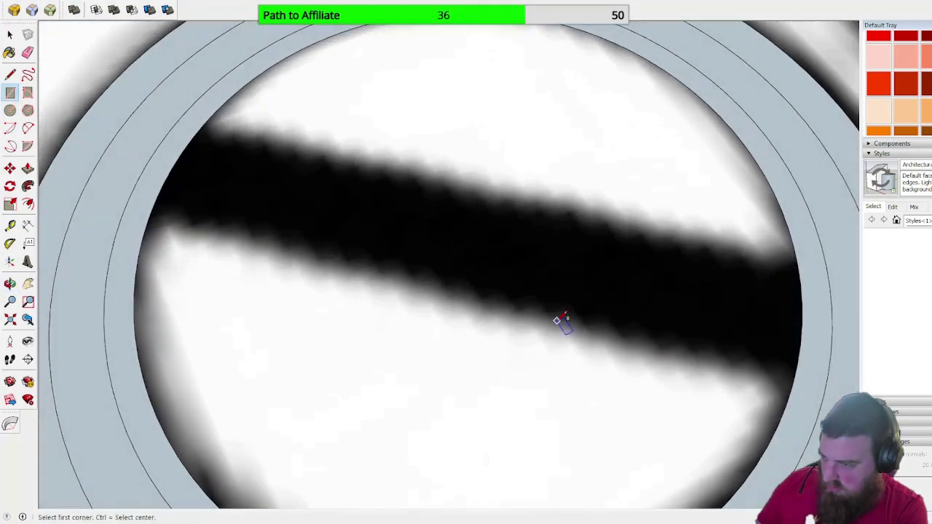
pyautogui.scroll(3, 413, 233)
pyautogui.scroll(-2, 430, 356)
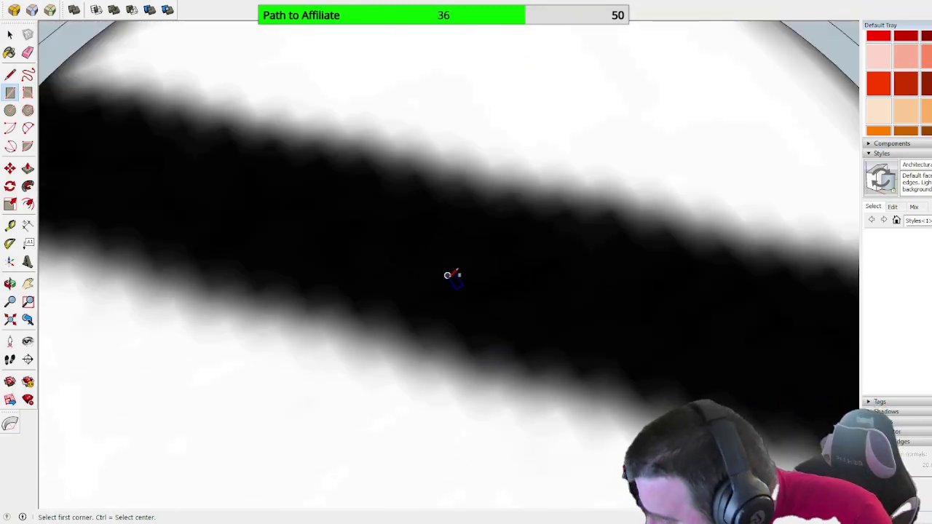
pyautogui.click(447, 276)
pyautogui.scroll(-3, 447, 275)
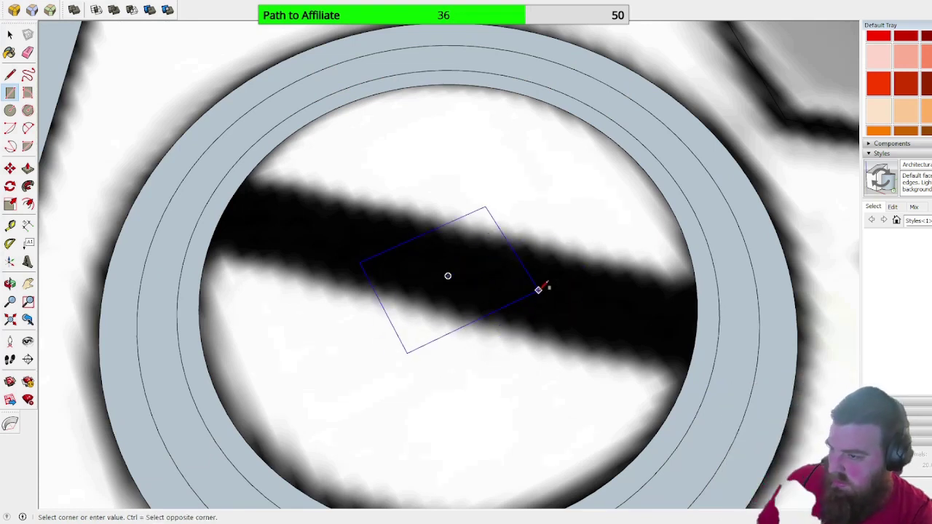
# Step: Draw a rotated rectangle from the screw's centre point to the inner circle, as wide as the upper half of the slot
pyautogui.click(27, 93)
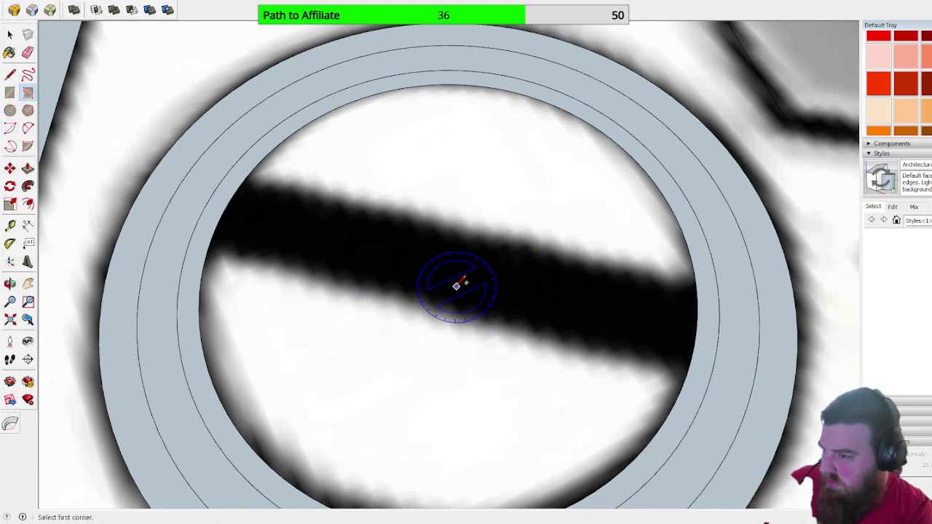
pyautogui.click(448, 274)
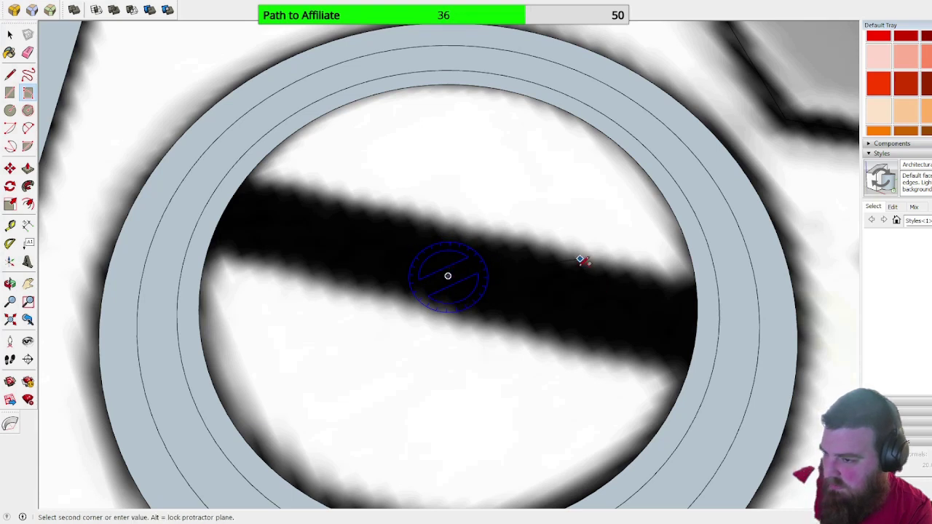
pyautogui.click(696, 330)
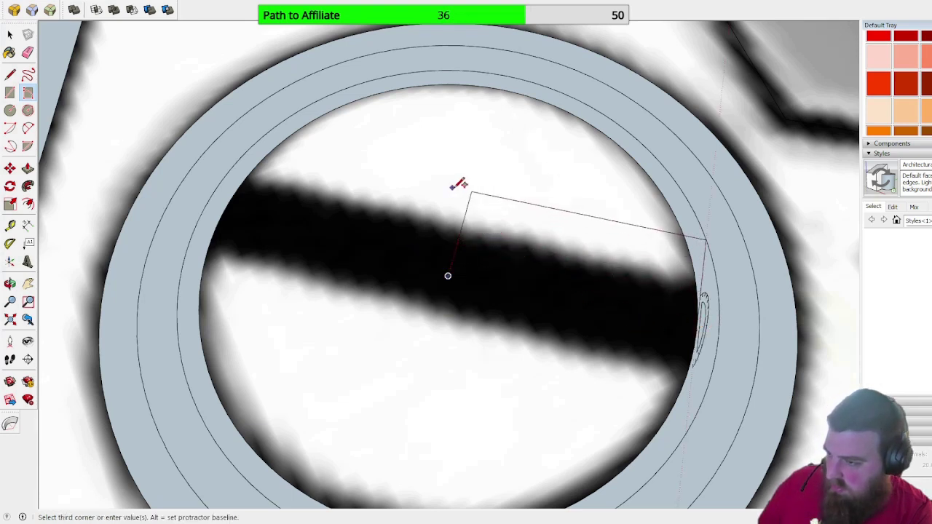
pyautogui.click(514, 231)
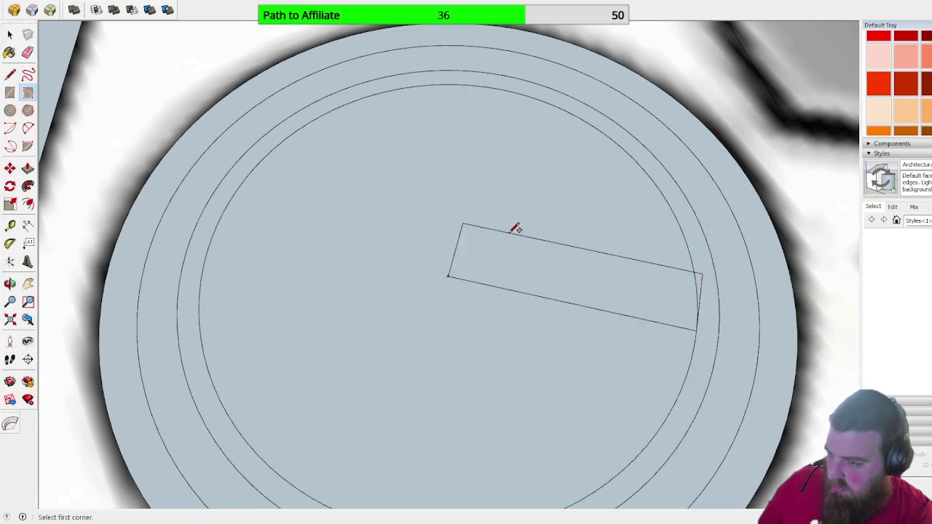
pyautogui.press('q')
pyautogui.scroll(2, 561, 273)
pyautogui.click(10, 34)
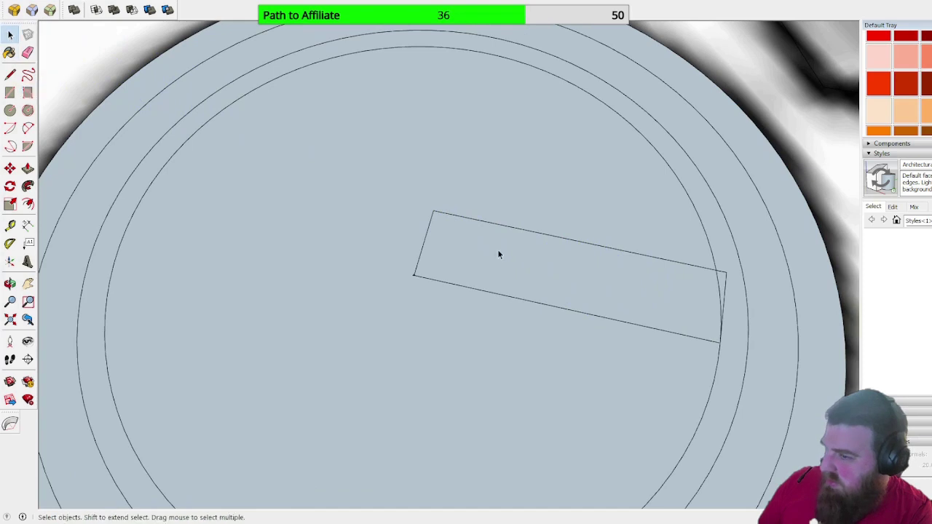
pyautogui.click(639, 319)
pyautogui.scroll(2, 639, 318)
pyautogui.scroll(-2, 457, 143)
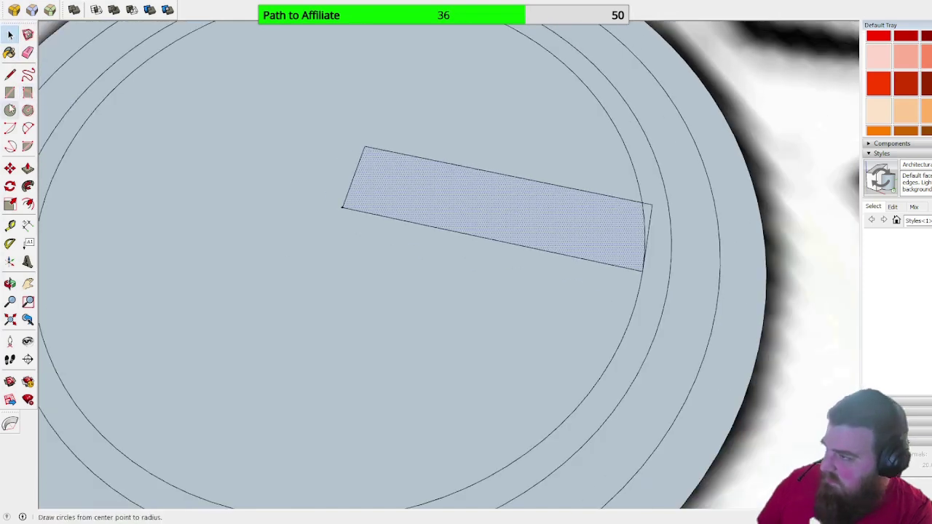
pyautogui.click(10, 168)
pyautogui.click(439, 191)
pyautogui.press('ctrl')
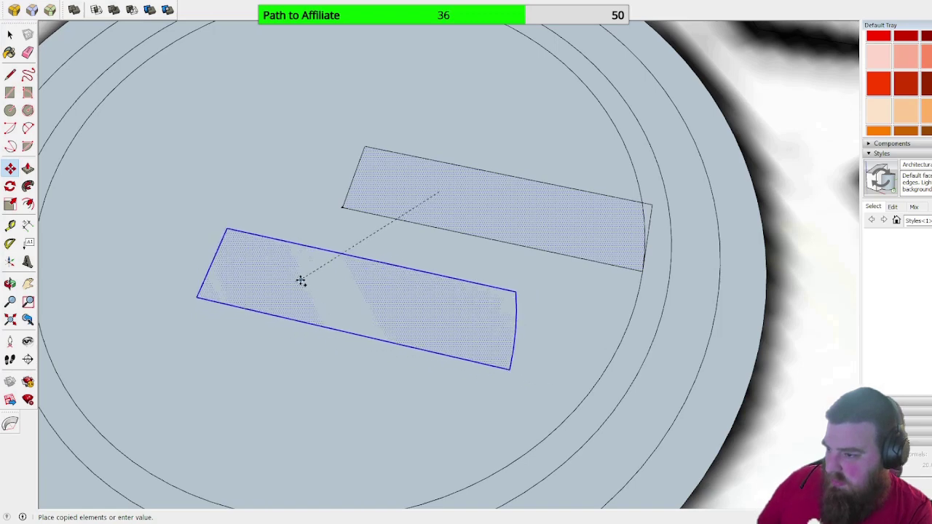
pyautogui.scroll(-5, 464, 281)
pyautogui.press('Escape')
pyautogui.scroll(5, 408, 245)
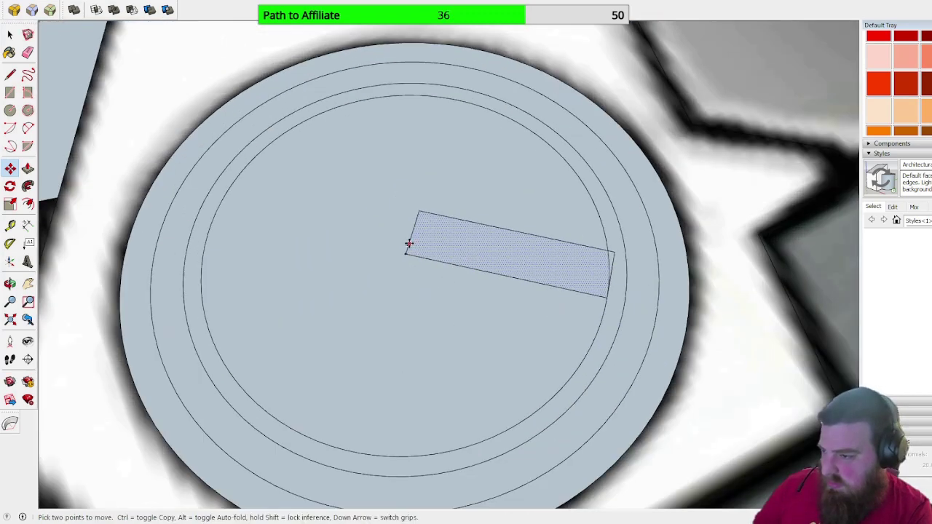
# Step: Extend the rectangle's upper long edge straight to the opposite side of the inner circle, and select its short edge at the centre
pyautogui.press('l')
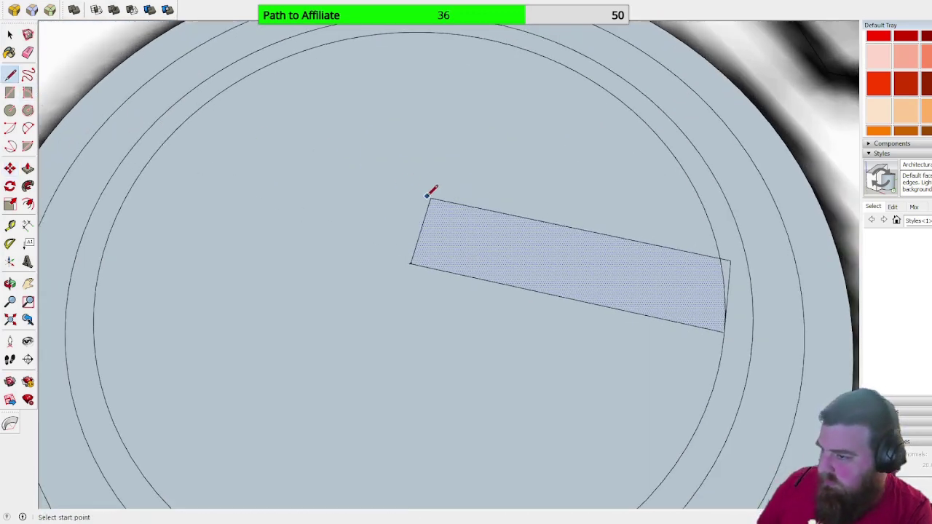
pyautogui.click(429, 197)
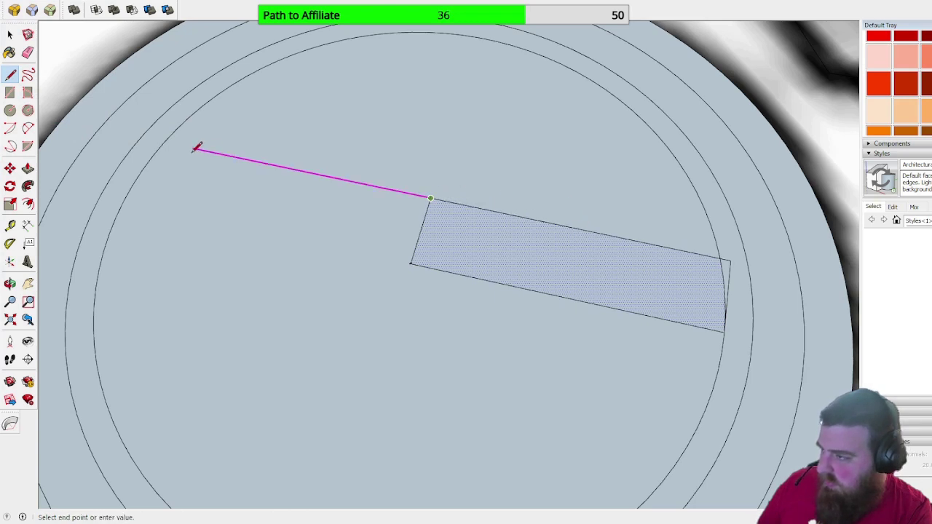
pyautogui.click(165, 142)
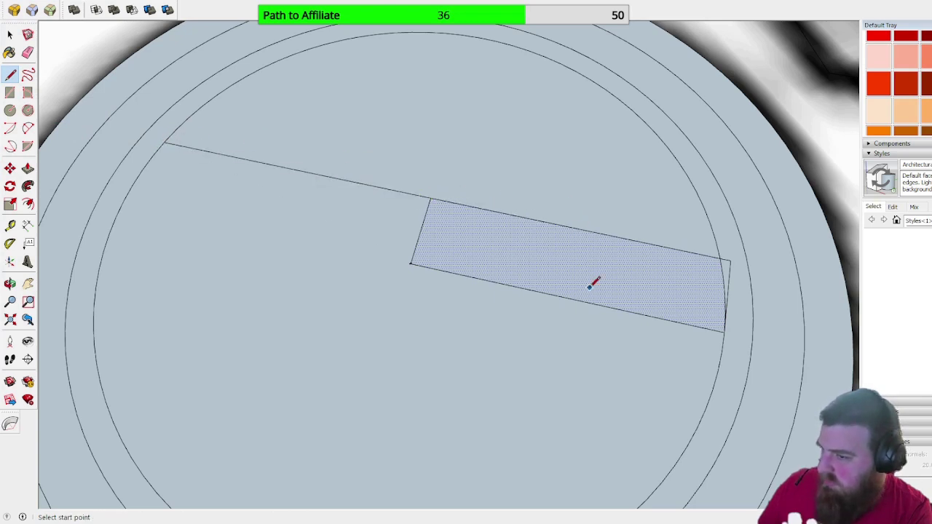
pyautogui.press('space')
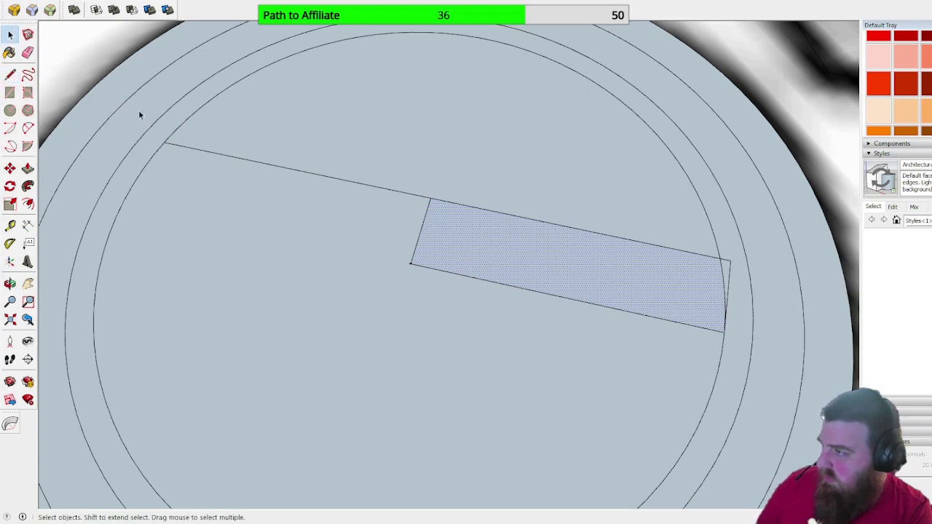
pyautogui.click(421, 231)
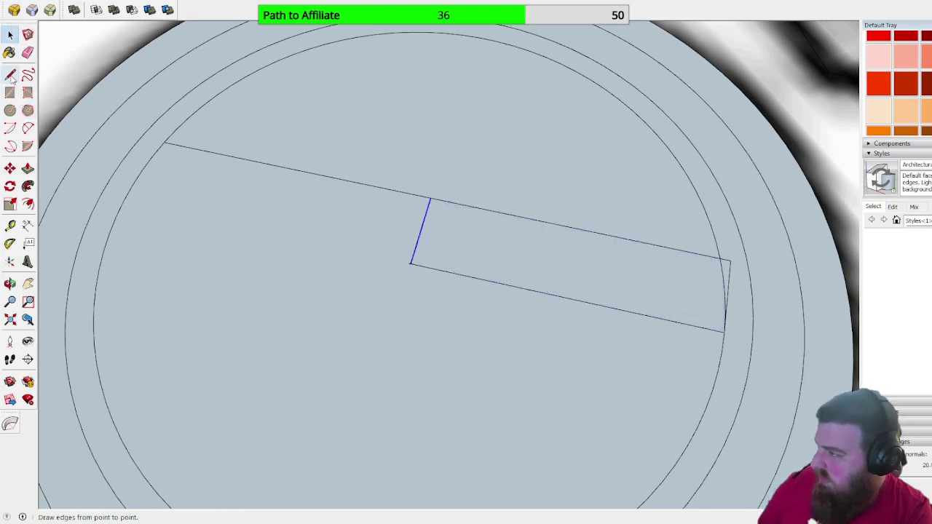
# Step: Copy the rectangle's short edge to the opposite side of the centre point and draw the slot's lower long edge across the inner circle
pyautogui.click(10, 169)
pyautogui.click(428, 197)
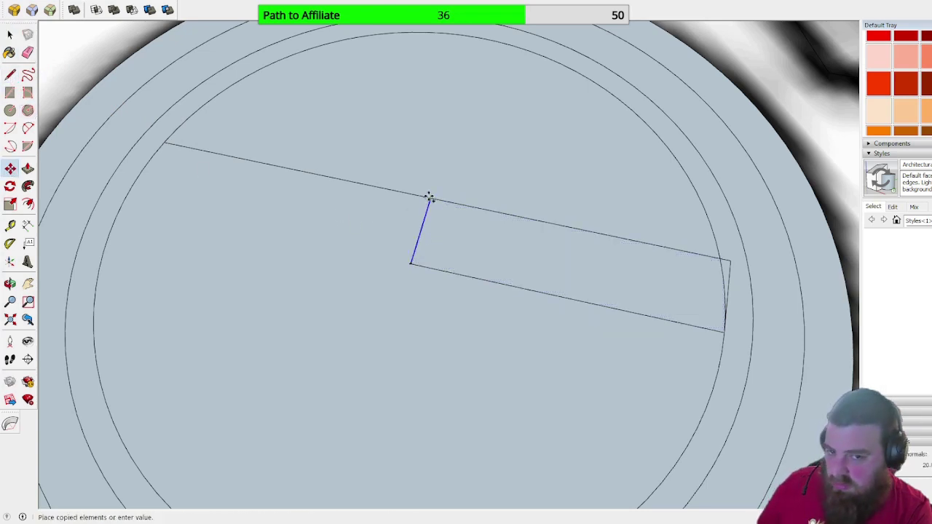
pyautogui.click(410, 263)
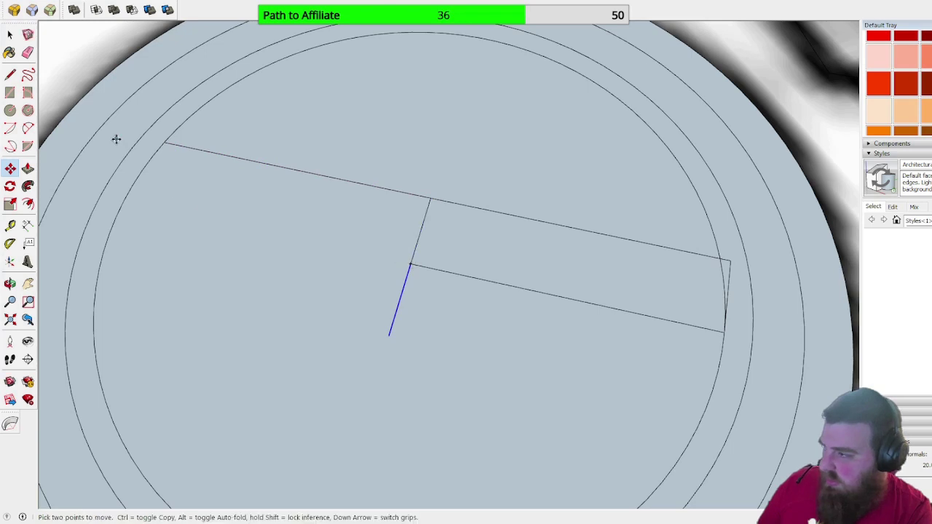
pyautogui.click(10, 74)
pyautogui.click(389, 334)
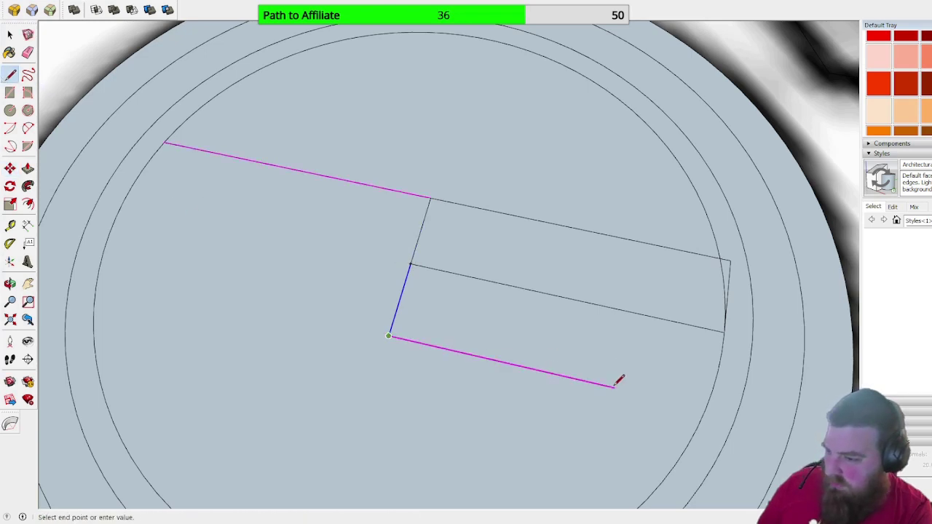
pyautogui.press('Escape')
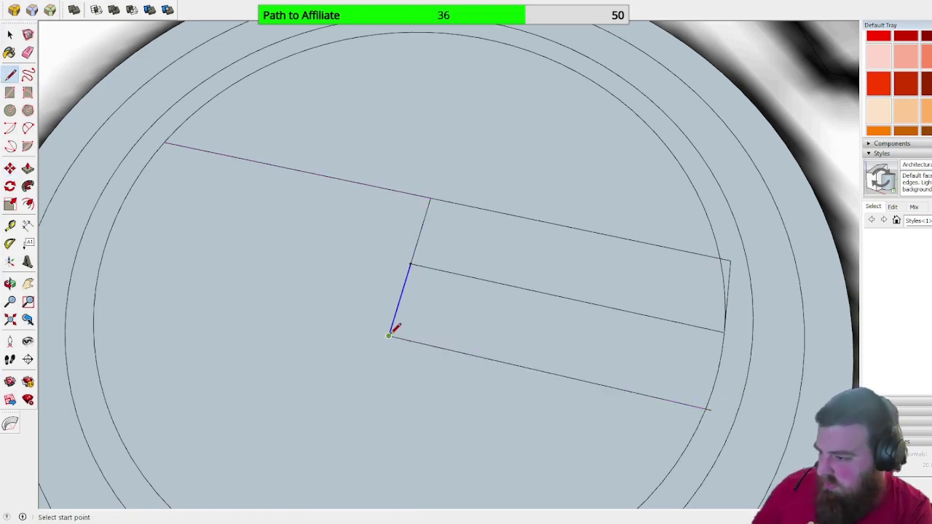
pyautogui.click(389, 336)
pyautogui.click(84, 265)
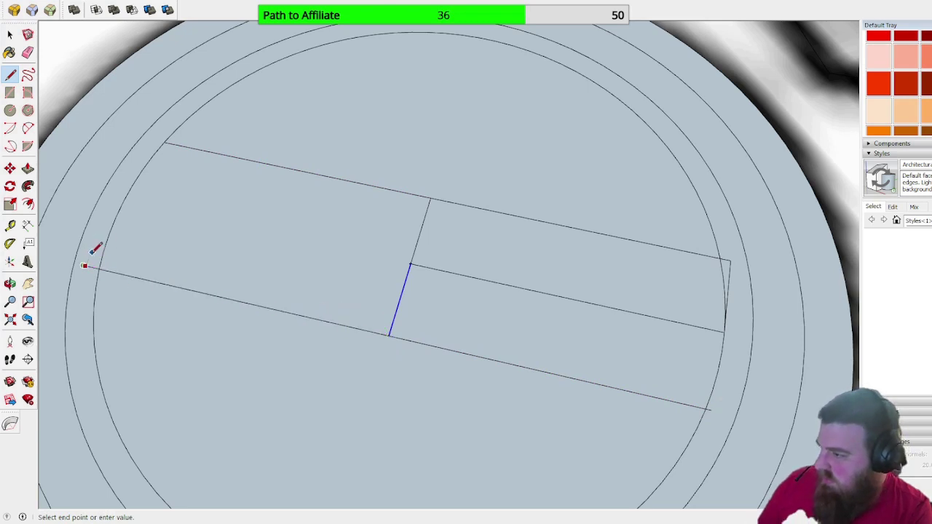
# Step: Erase the slot's inner construction edges and the edge ends that overshoot the inner circle, keeping only the two long slot edges
pyautogui.click(28, 52)
pyautogui.click(94, 269)
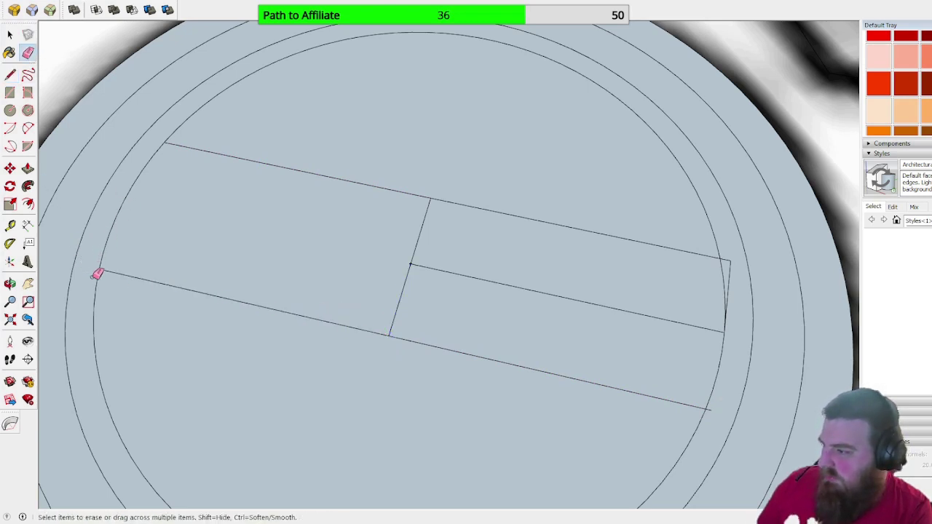
pyautogui.moveTo(416, 256); pyautogui.dragTo(426, 259)
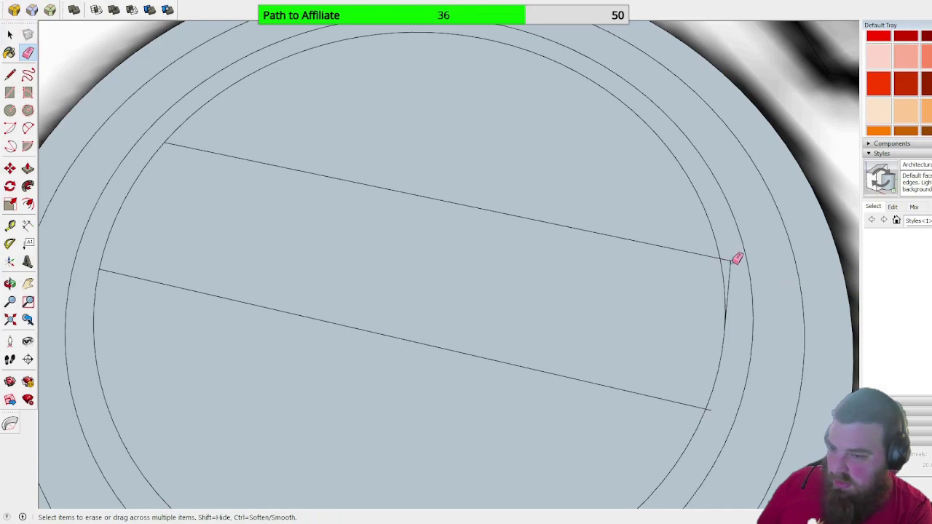
pyautogui.click(733, 260)
pyautogui.scroll(3, 710, 397)
pyautogui.scroll(-5, 704, 416)
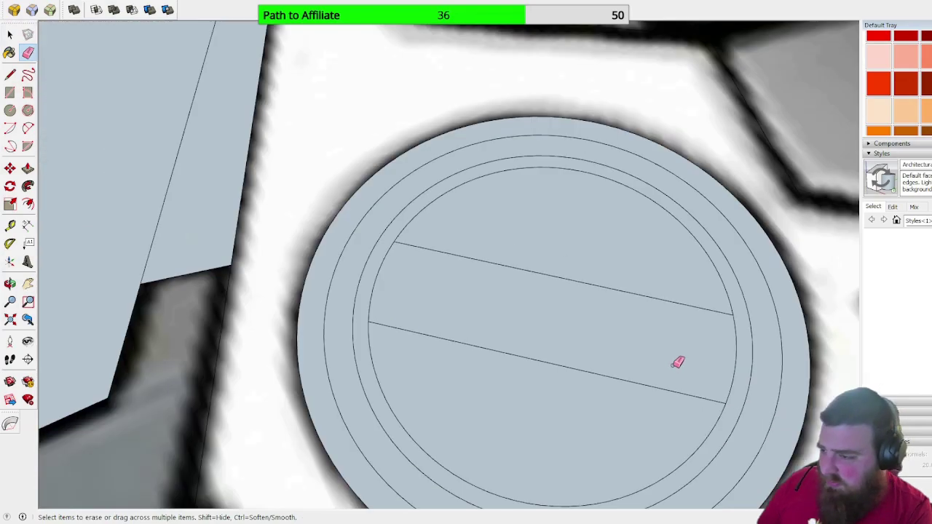
# Step: Close the guard's outline with a straight edge from its upper handle-side corner to the notch below
pyautogui.moveTo(676, 362)
pyautogui.mouseDown(button='middle')
pyautogui.moveTo(477, 312)
pyautogui.moveTo(483, 196)
pyautogui.moveTo(364, 233)
pyautogui.moveTo(335, 409)
pyautogui.mouseUp(button='middle')
pyautogui.scroll(-6, 365, 233)
pyautogui.scroll(2, 375, 238)
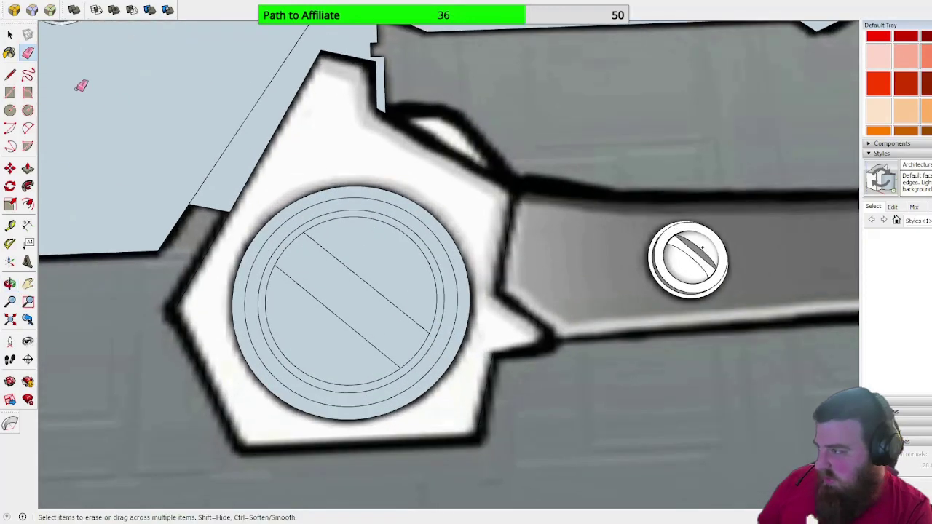
pyautogui.press('l')
pyautogui.click(515, 187)
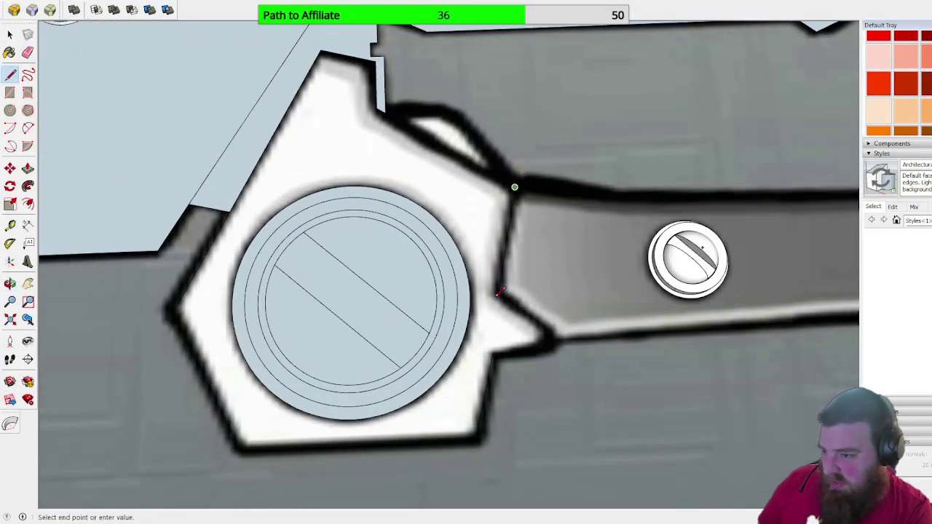
pyautogui.click(499, 291)
pyautogui.scroll(-4, 503, 269)
pyautogui.scroll(7, 481, 247)
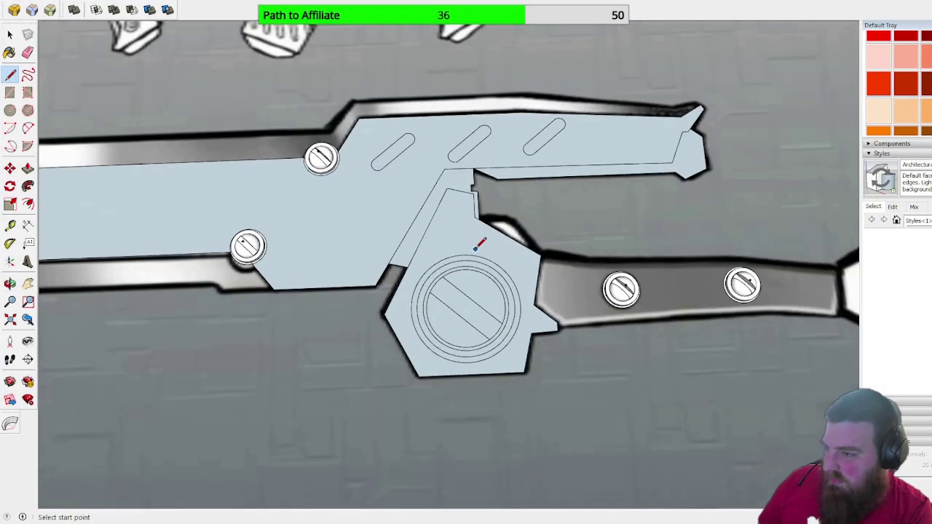
# Step: Trace the blade frame's lower outline from the body's lower corner, around the small step, to the lower corner of the blade's far end
pyautogui.scroll(-8, 466, 187)
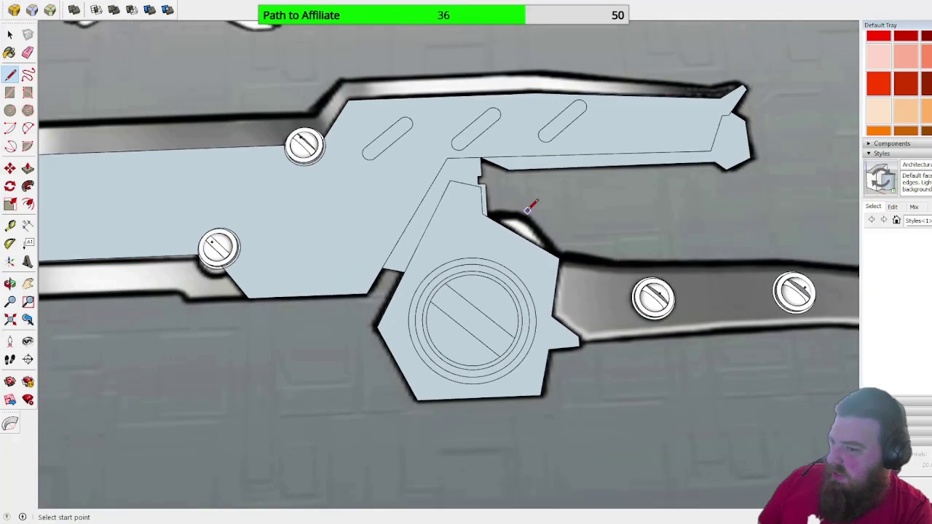
pyautogui.scroll(-3, 655, 298)
pyautogui.scroll(6, 505, 291)
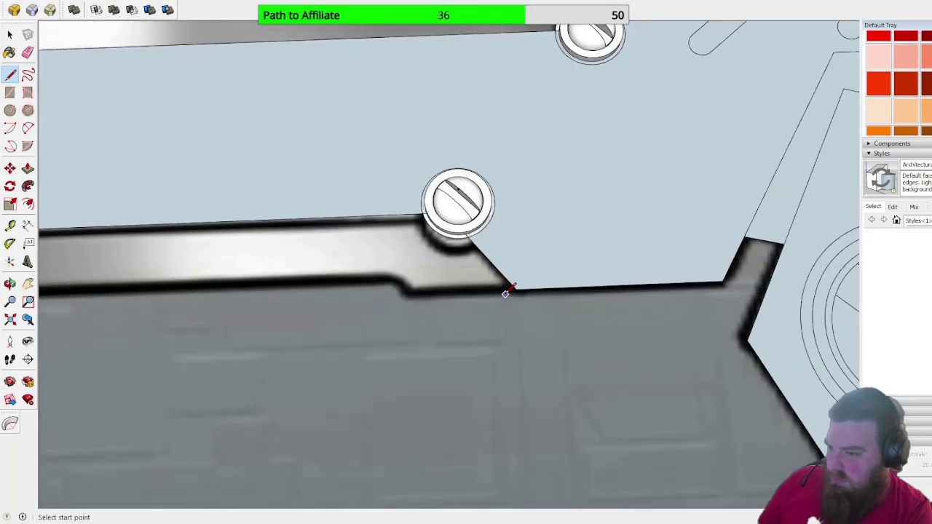
pyautogui.scroll(-2, 754, 280)
pyautogui.scroll(5, 438, 283)
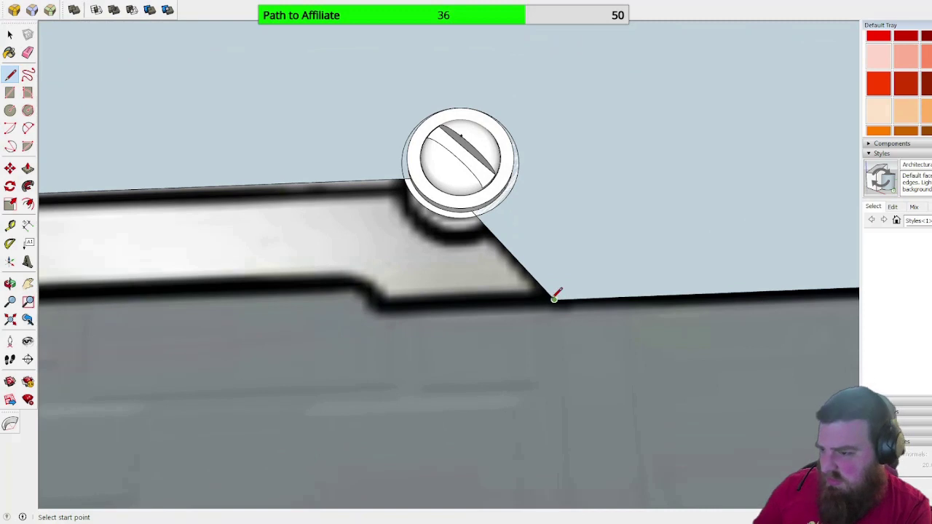
pyautogui.click(554, 299)
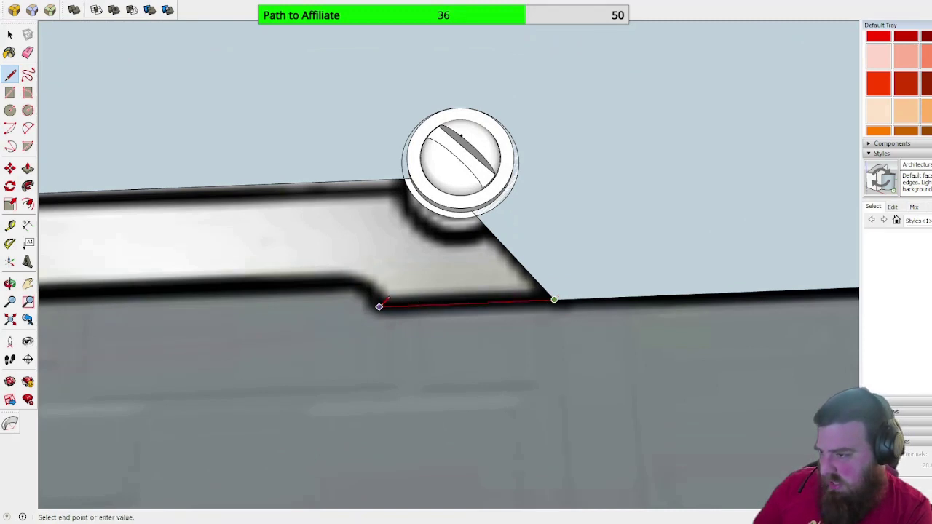
pyautogui.click(379, 306)
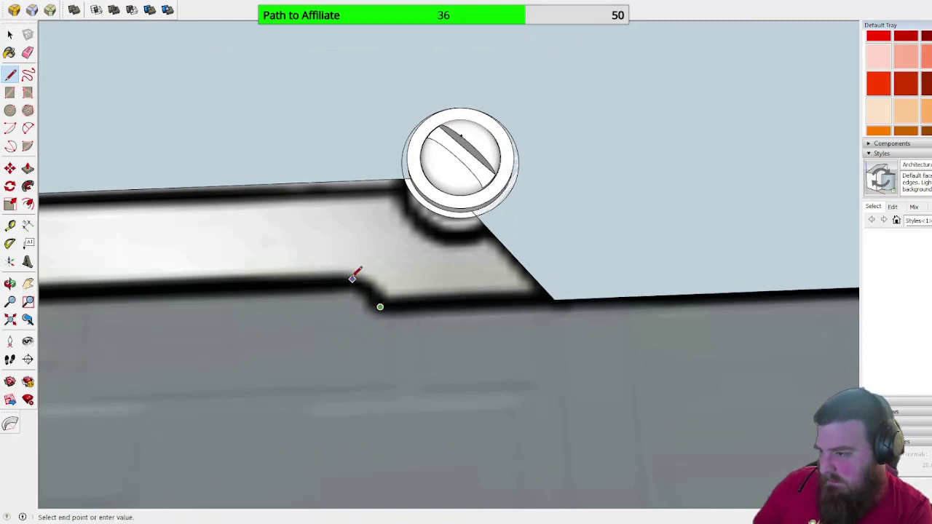
pyautogui.scroll(-5, 353, 277)
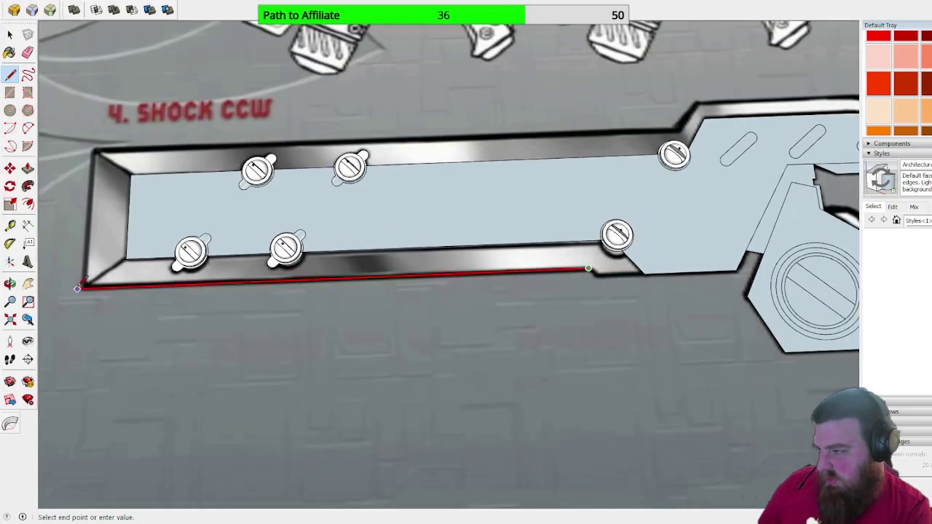
pyautogui.click(82, 287)
# Step: Trace the blade frame's end edge and its upper outline as far as the step above the upper screw
pyautogui.scroll(4, 91, 146)
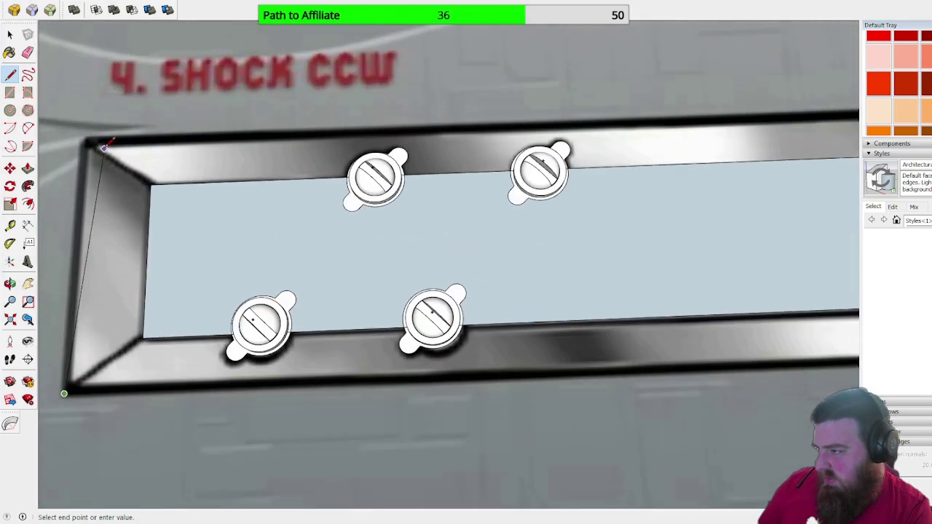
pyautogui.click(76, 141)
pyautogui.scroll(-5, 80, 146)
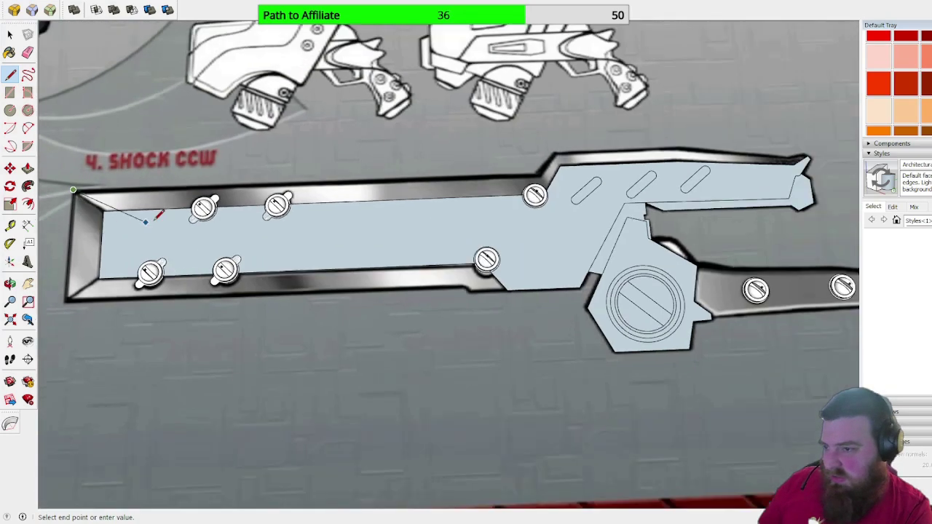
pyautogui.scroll(5, 508, 195)
pyautogui.click(495, 191)
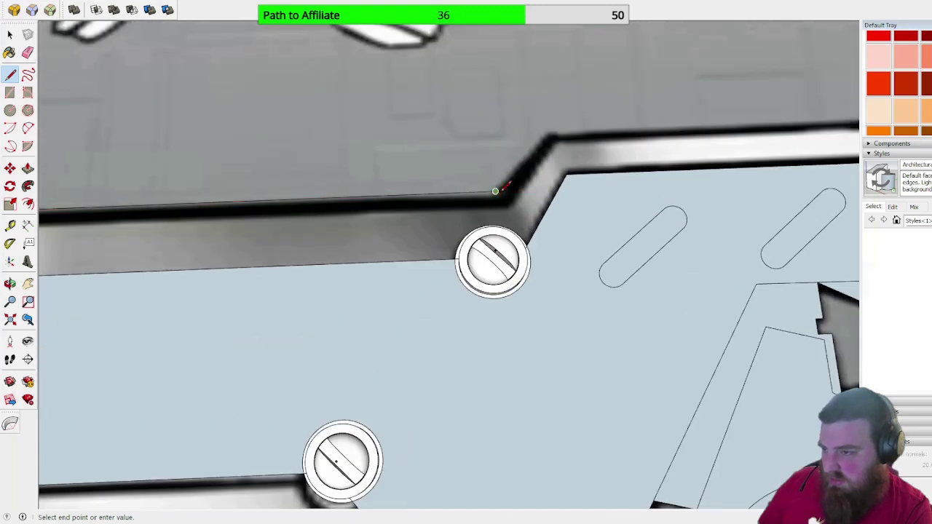
# Step: Trace the rest of the frame's upper outline up the slanted step, past the shallow bend, to the pointed tip, closing the shape
pyautogui.click(553, 133)
pyautogui.scroll(-3, 427, 160)
pyautogui.scroll(3, 614, 152)
pyautogui.click(611, 157)
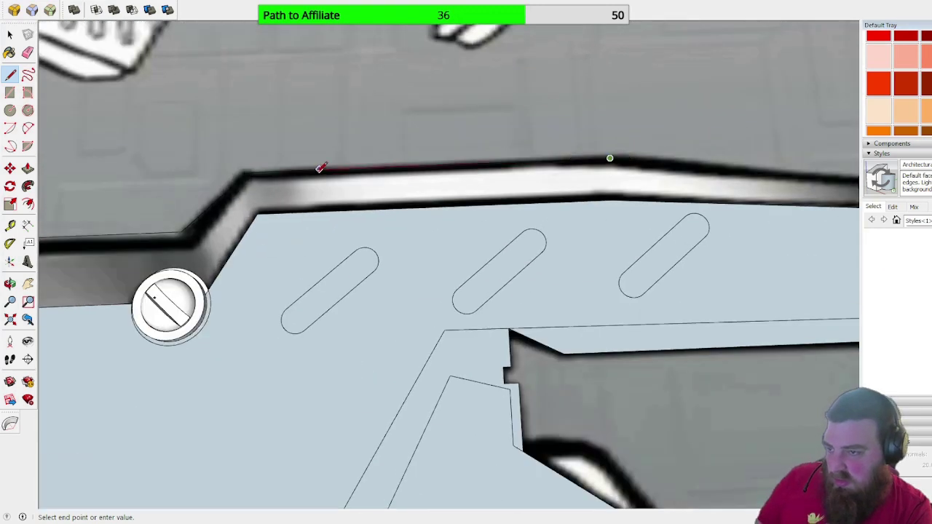
pyautogui.scroll(-3, 624, 162)
pyautogui.scroll(4, 639, 191)
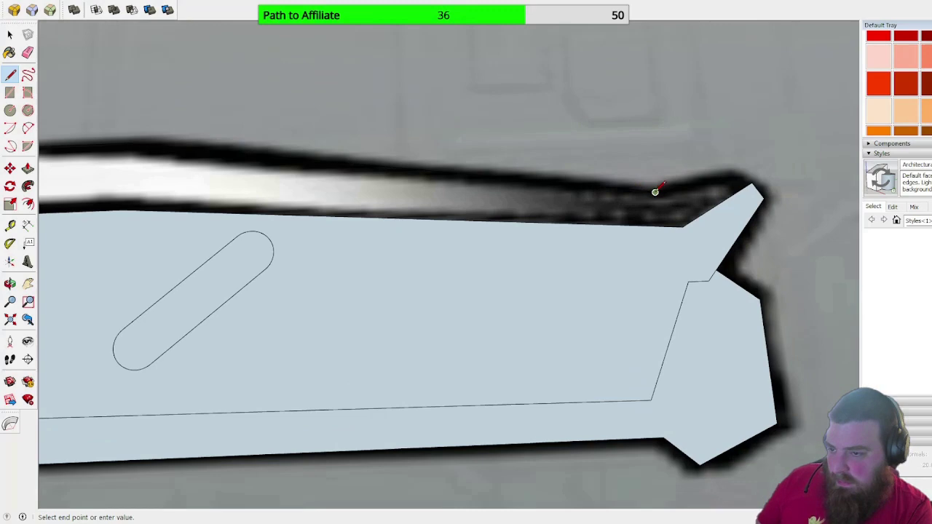
pyautogui.click(754, 187)
pyautogui.scroll(-1, 721, 149)
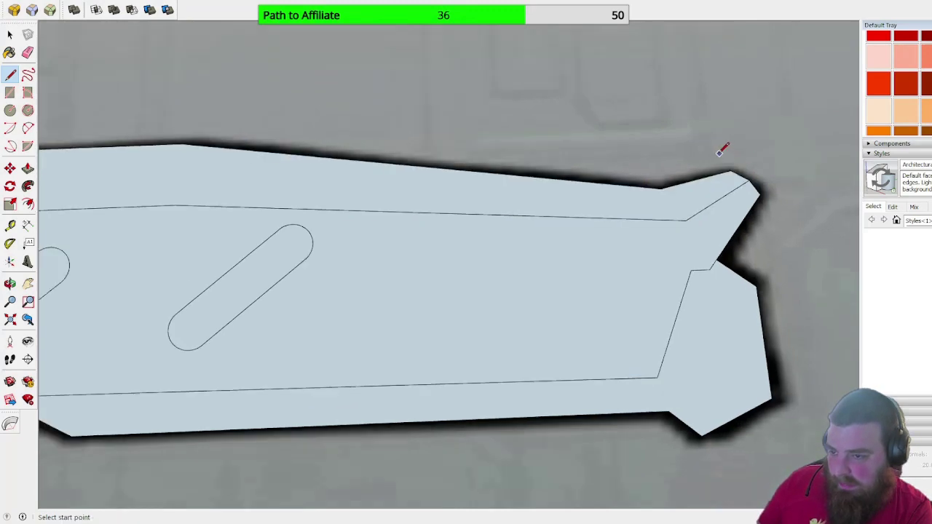
# Step: Trace the small bump on the guard's upper slanted edge with two straight edges ending at the handle corner
pyautogui.scroll(-5, 674, 131)
pyautogui.scroll(6, 546, 206)
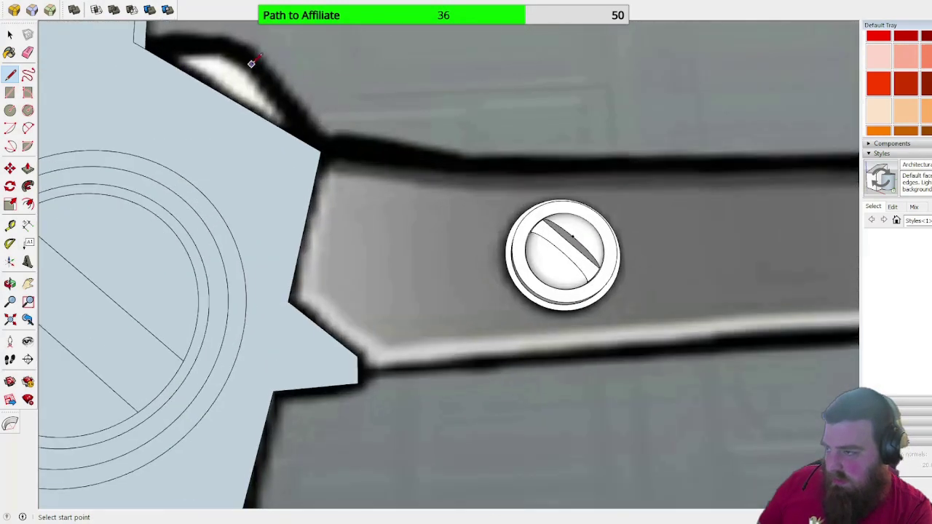
pyautogui.scroll(2, 251, 63)
pyautogui.scroll(2, 298, 87)
pyautogui.click(254, 195)
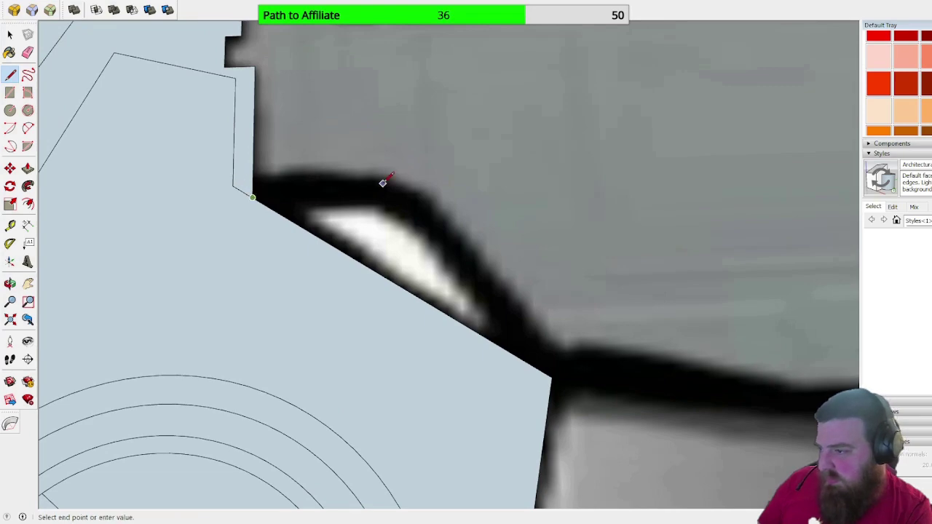
pyautogui.click(378, 193)
pyautogui.click(549, 373)
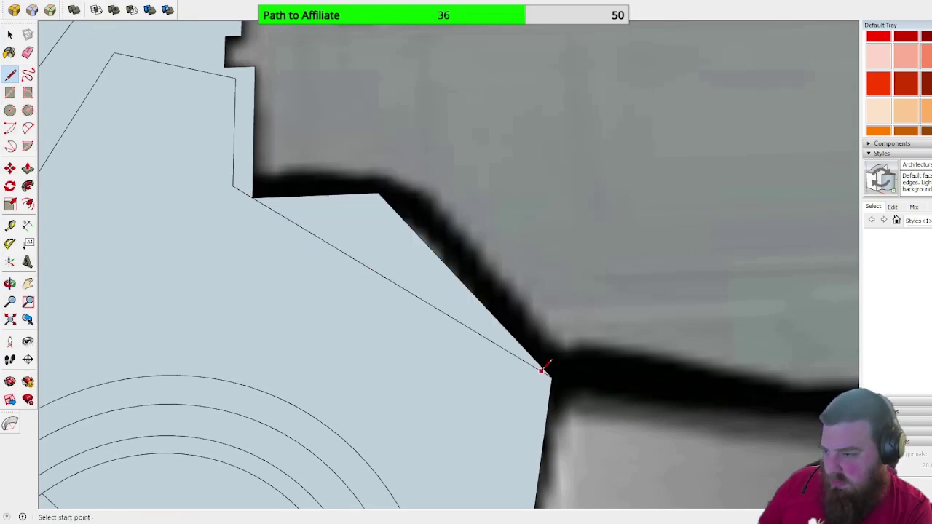
# Step: Draw the first straight part of the handle's lower outline from the guard's spike to about the middle of the handle
pyautogui.scroll(-5, 510, 350)
pyautogui.scroll(2, 356, 295)
pyautogui.scroll(-2, 276, 303)
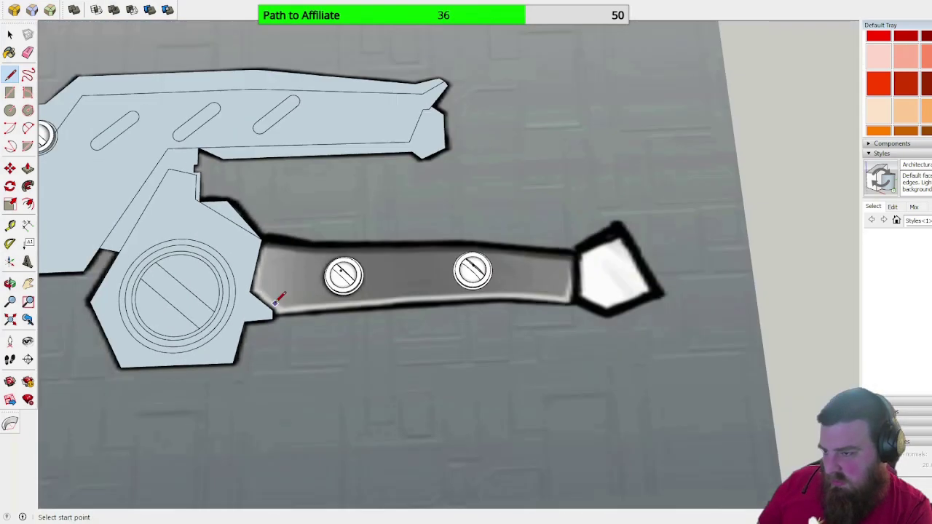
pyautogui.scroll(3, 275, 315)
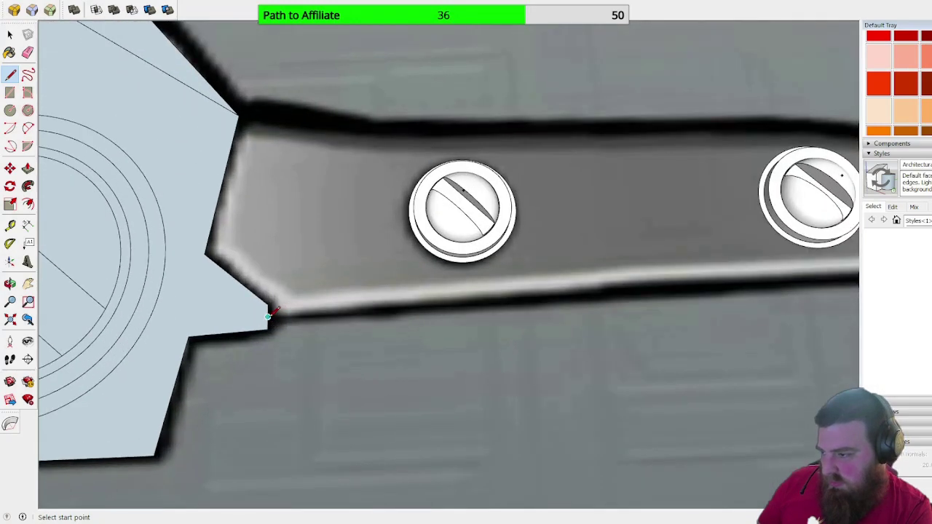
pyautogui.click(268, 315)
pyautogui.scroll(-2, 268, 316)
pyautogui.scroll(1, 656, 285)
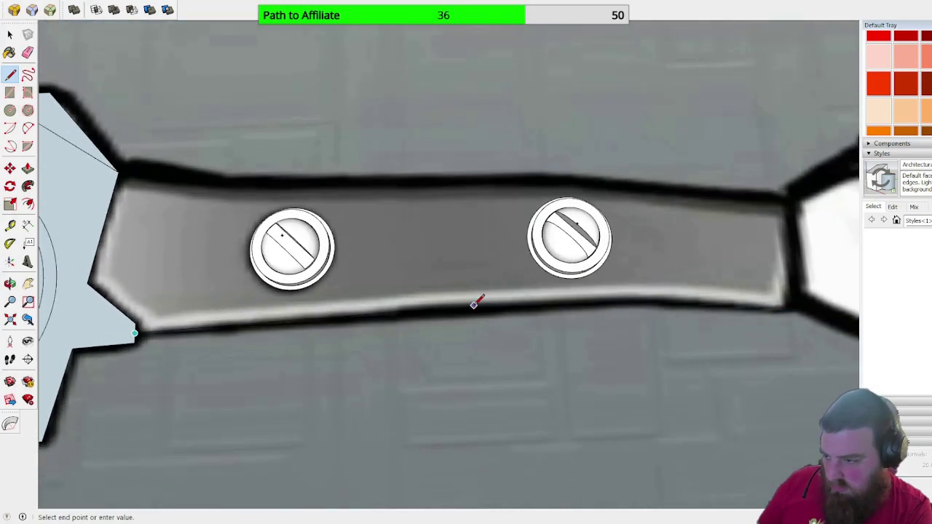
pyautogui.click(459, 307)
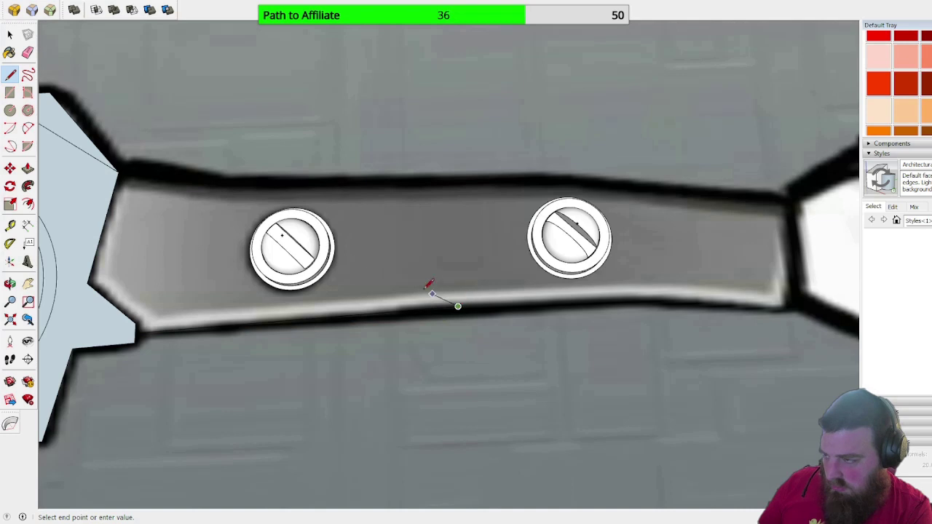
# Step: Continue the handle's lower outline with a two-point arc from the straight edge's end to the pommel
pyautogui.click(28, 129)
pyautogui.click(457, 306)
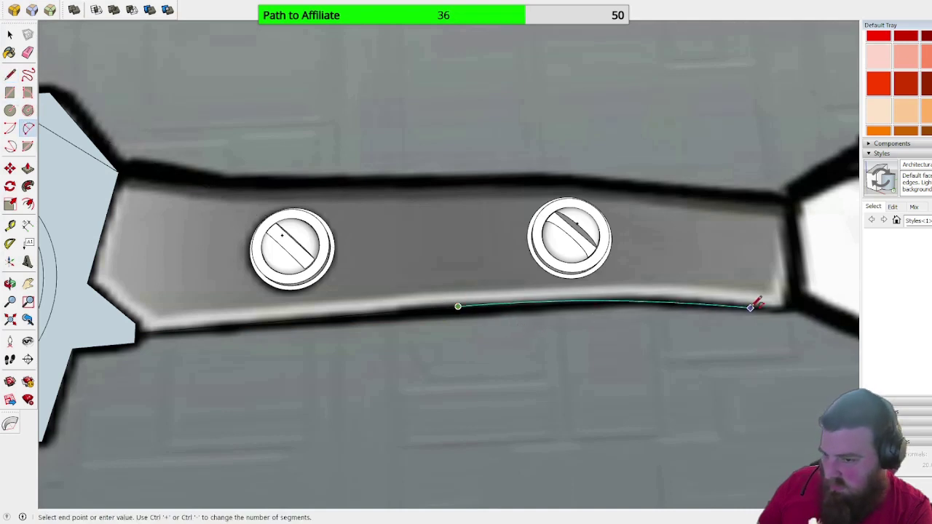
pyautogui.doubleClick(792, 308)
# Step: Draw an arc along the first part of the handle's upper outline, from the guard's corner to just past the first screw
pyautogui.click(118, 172)
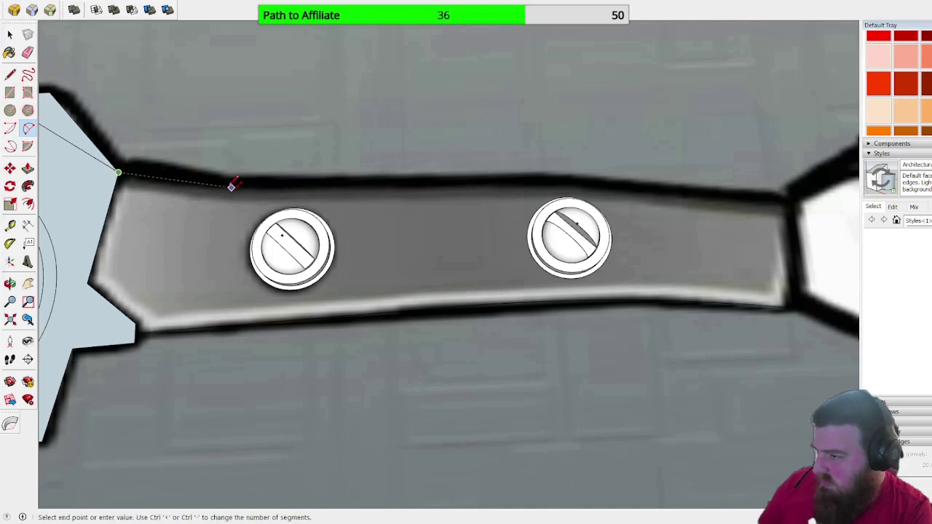
pyautogui.click(358, 188)
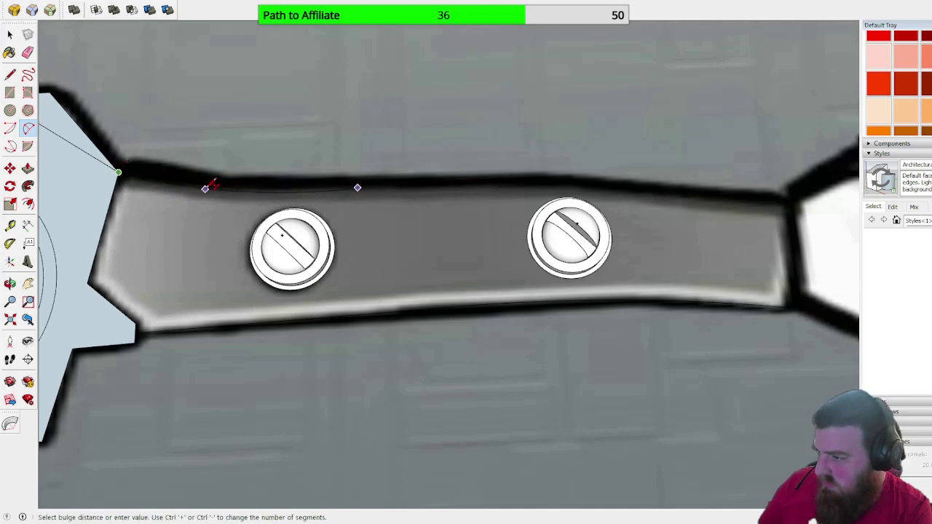
pyautogui.scroll(5, 200, 183)
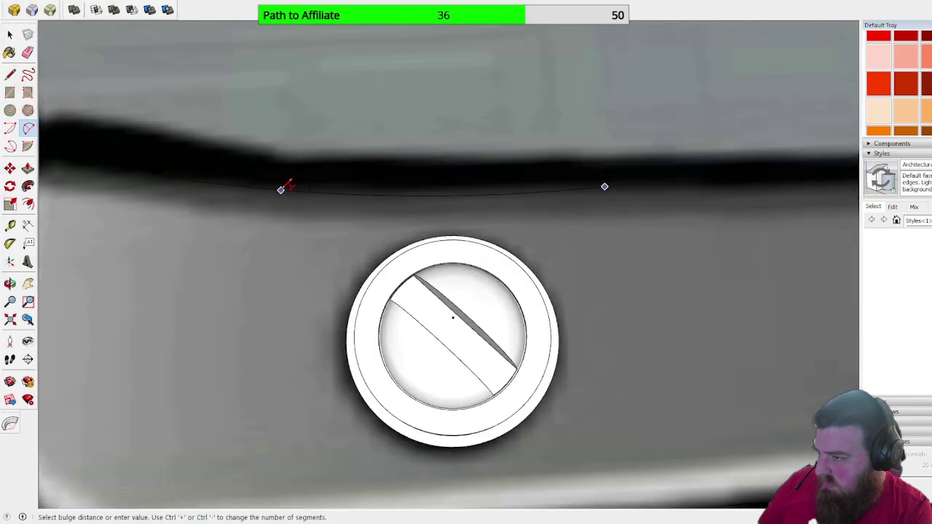
pyautogui.click(284, 182)
pyautogui.scroll(-3, 177, 214)
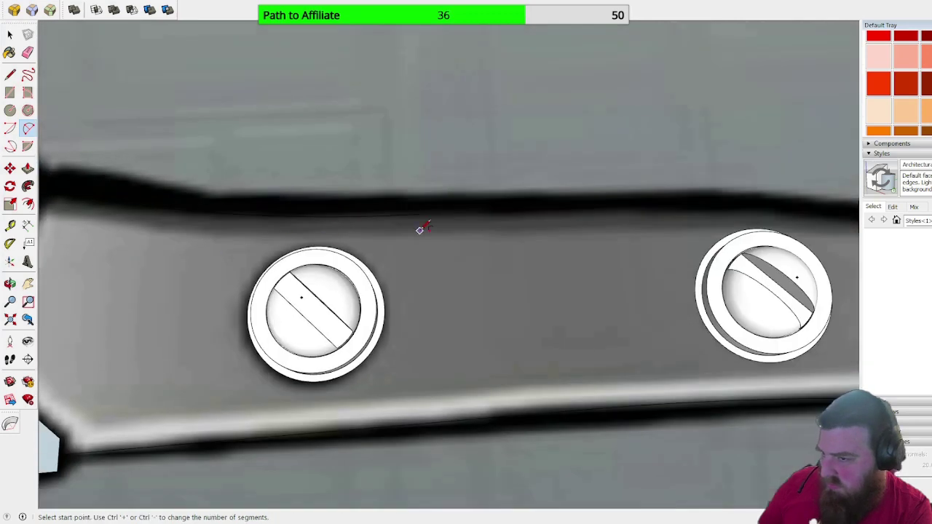
# Step: Complete the handle's upper outline with an arc to the pommel and close the handle's end with a straight edge
pyautogui.click(425, 213)
pyautogui.scroll(-2, 424, 212)
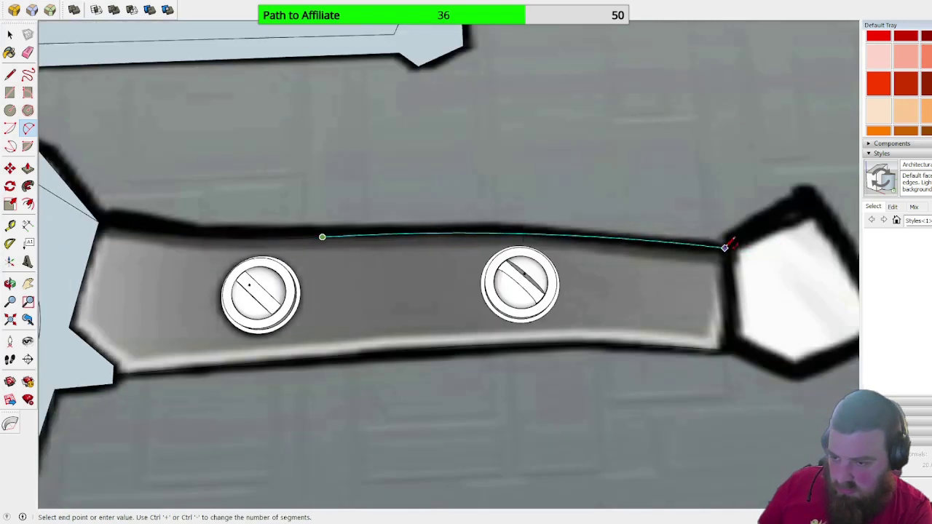
pyautogui.press('Escape')
pyautogui.scroll(1, 770, 281)
pyautogui.press('l')
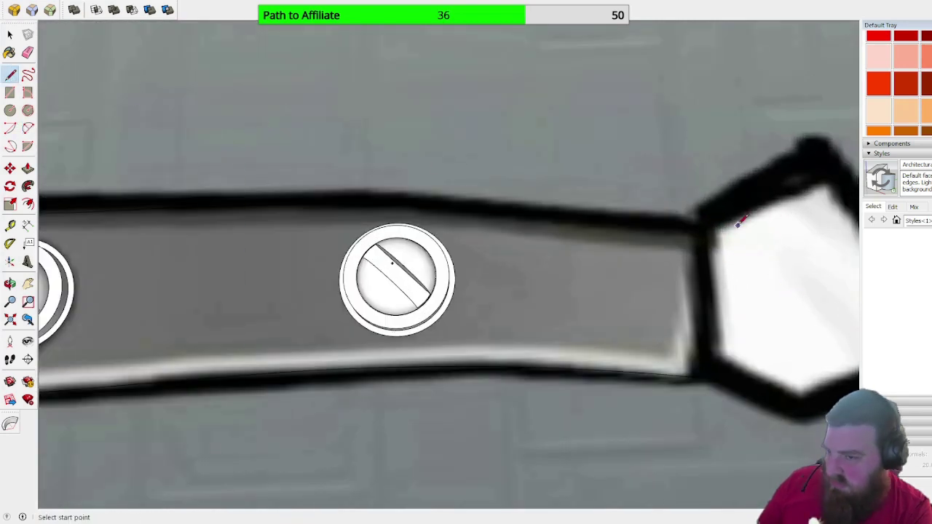
pyautogui.click(697, 227)
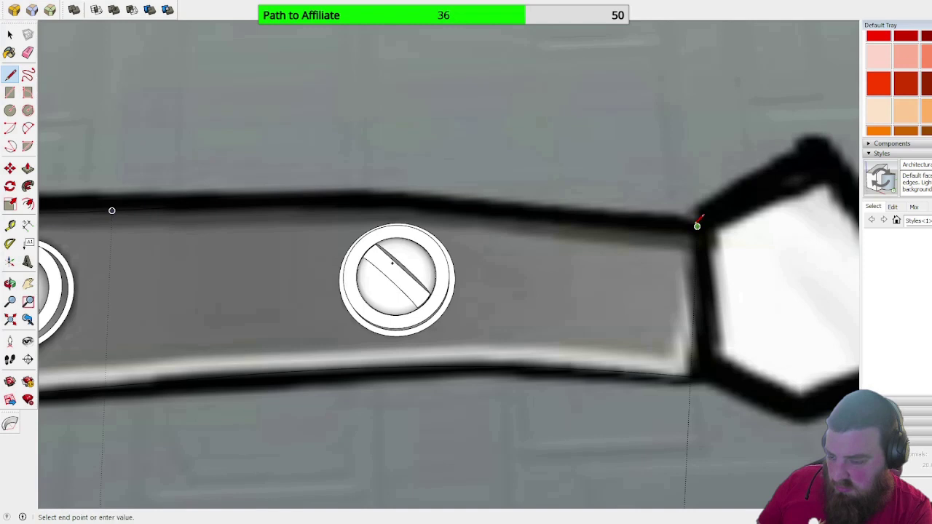
pyautogui.click(700, 377)
# Step: Trace the pommel's angular outline with straight edges from the handle's lower end corner around to its upper one
pyautogui.scroll(-2, 699, 377)
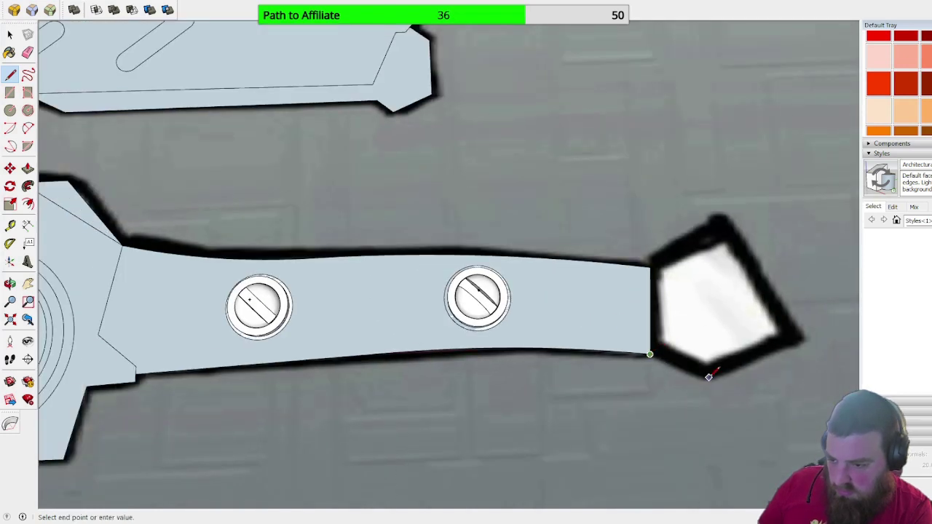
pyautogui.click(707, 379)
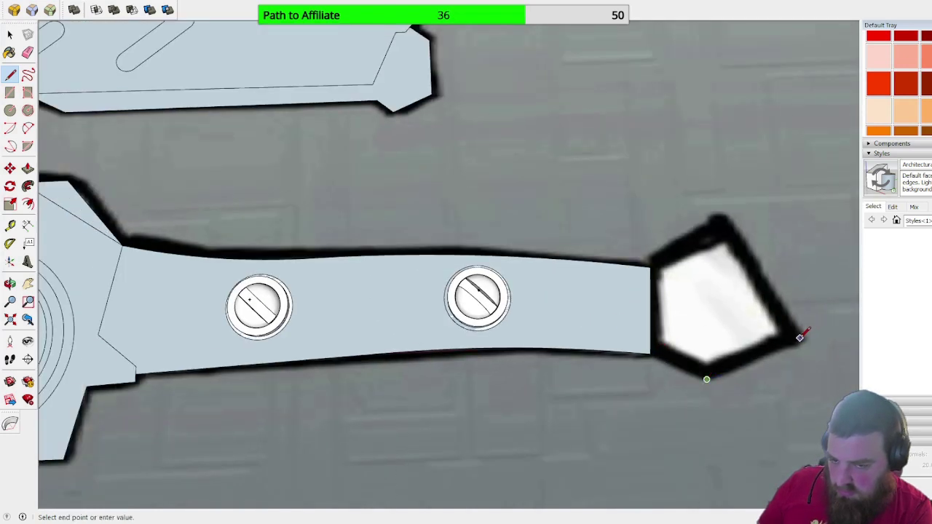
pyautogui.click(800, 337)
pyautogui.click(724, 216)
pyautogui.scroll(6, 723, 216)
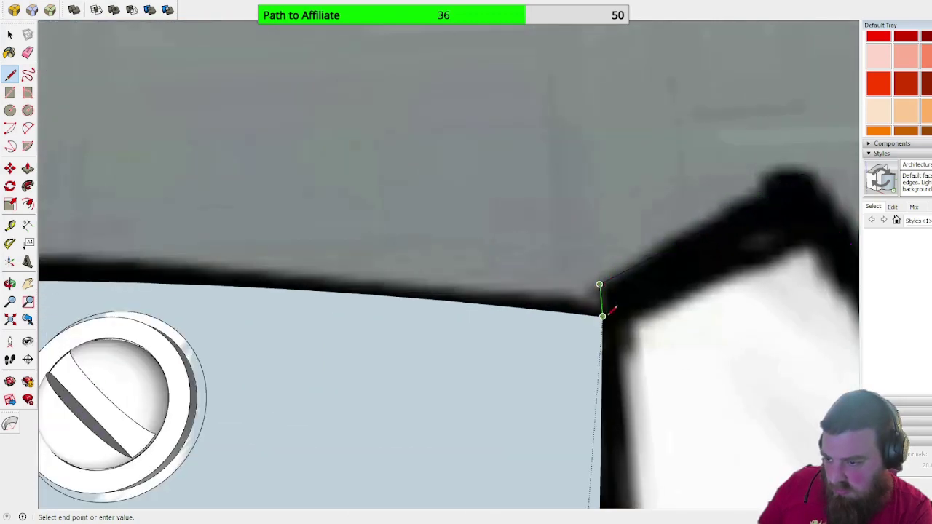
pyautogui.click(602, 316)
pyautogui.scroll(-10, 602, 316)
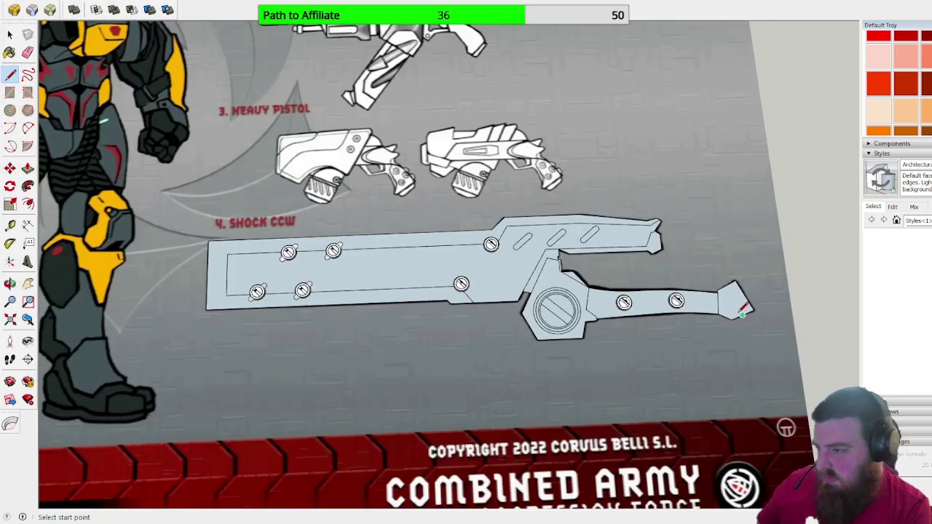
# Step: Measure a short distance down from the upper edge of the CCW reference sword's guard block
pyautogui.scroll(5, 246, 267)
pyautogui.moveTo(246, 266); pyautogui.dragTo(467, 295, button='middle')
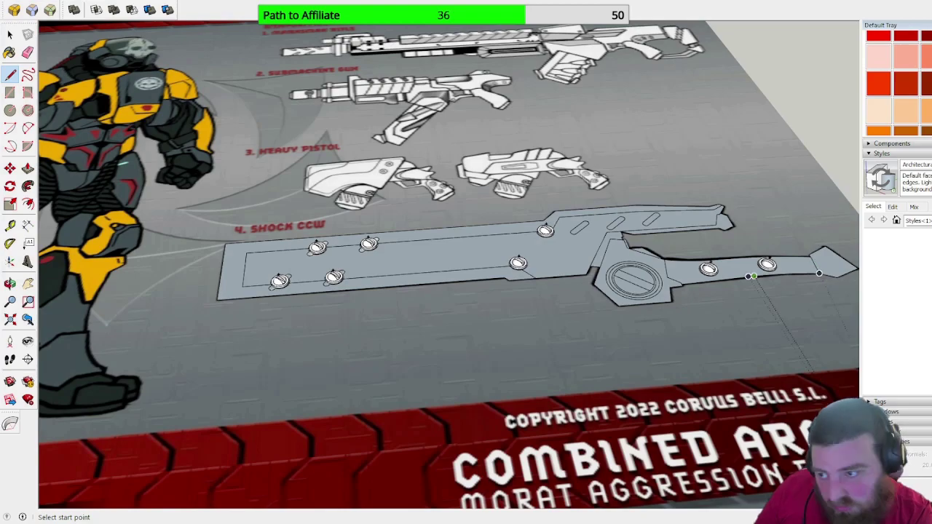
pyautogui.scroll(-4, 616, 371)
pyautogui.moveTo(616, 352); pyautogui.dragTo(639, 367, button='middle')
pyautogui.press('l')
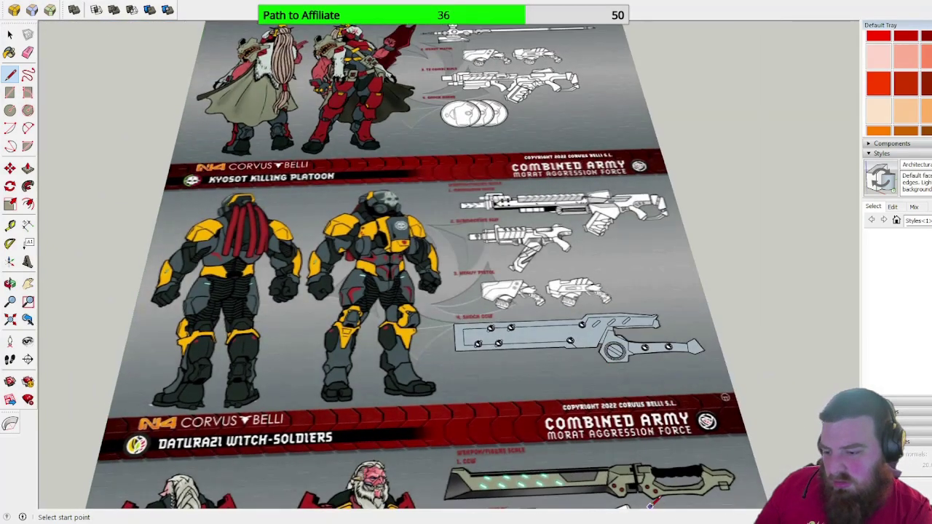
pyautogui.scroll(5, 655, 481)
pyautogui.scroll(-3, 628, 455)
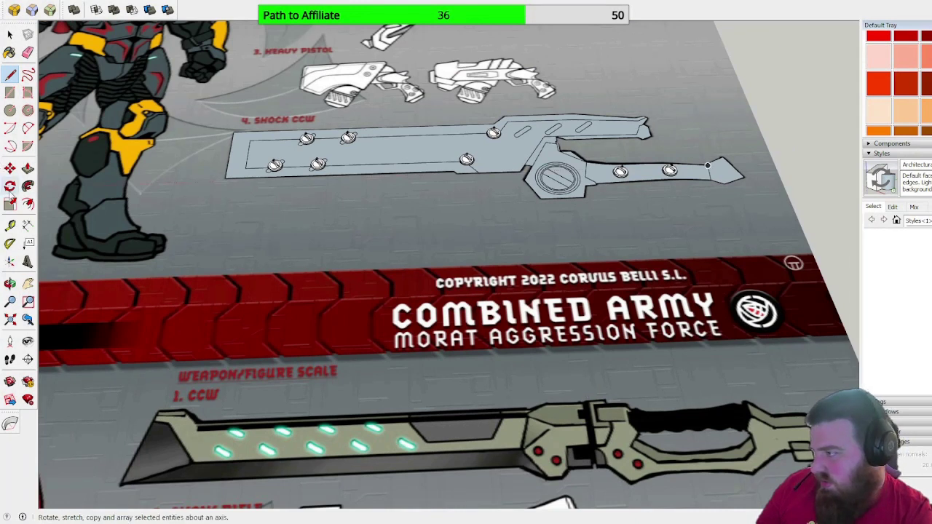
pyautogui.click(9, 225)
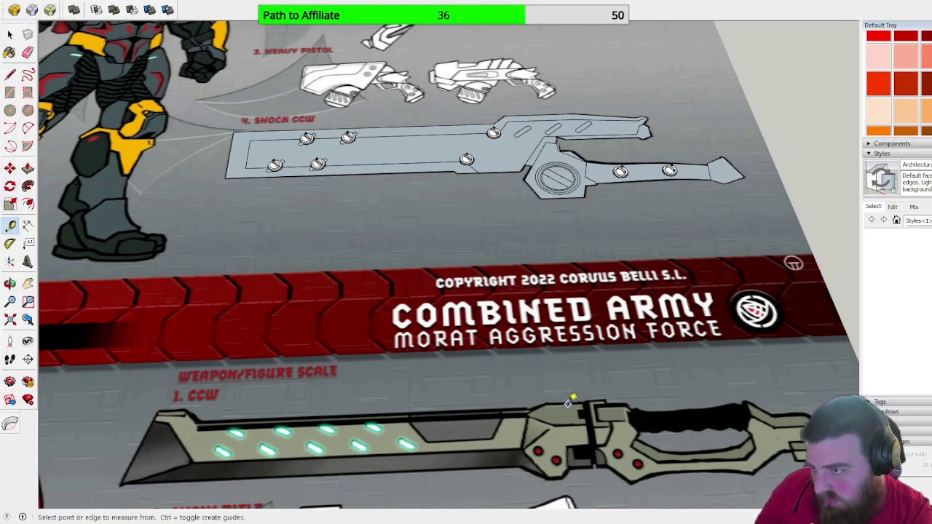
pyautogui.click(571, 403)
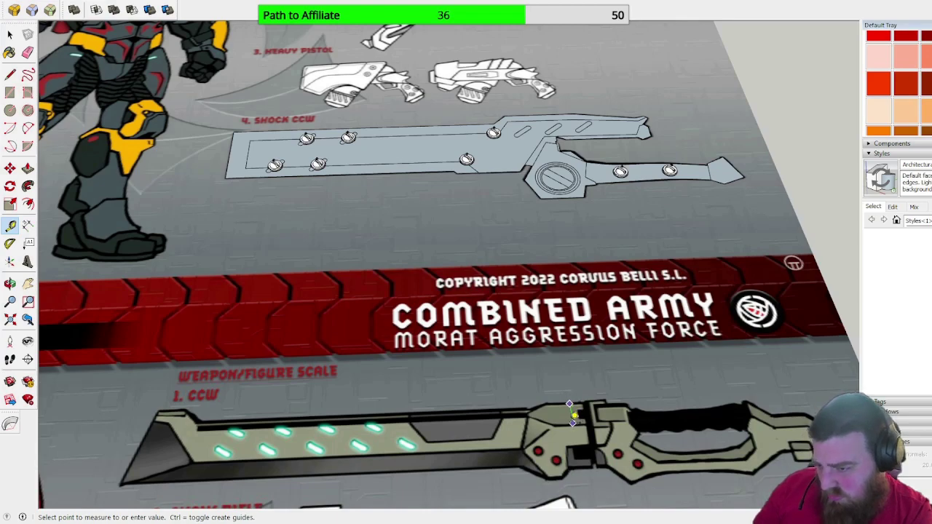
pyautogui.click(572, 423)
# Step: Compare the traced sword's blade, guard and handle with the CCW reference sword below it
pyautogui.scroll(-2, 568, 413)
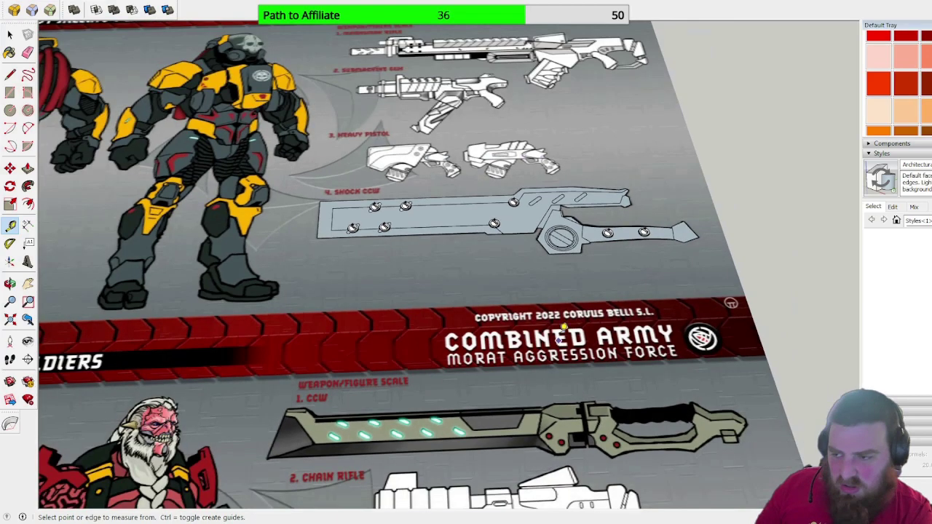
pyautogui.scroll(4, 560, 205)
pyautogui.scroll(1, 565, 198)
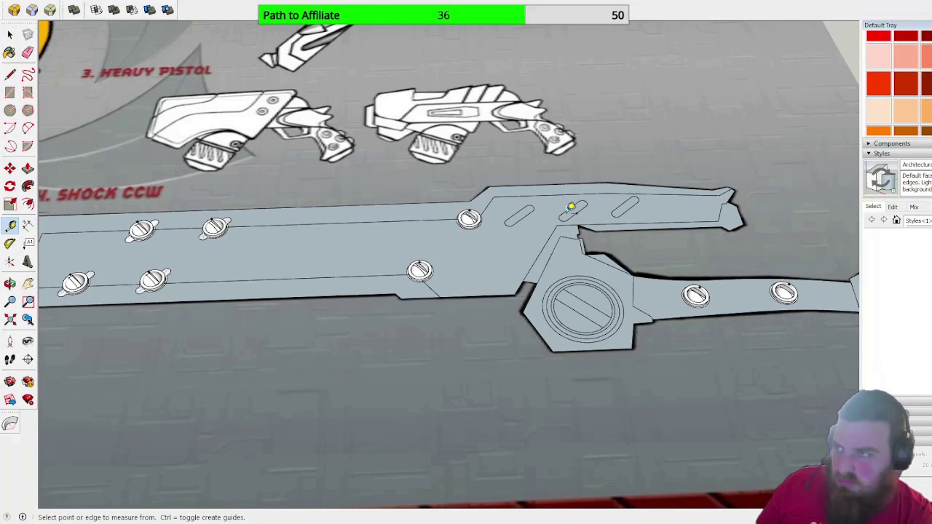
pyautogui.scroll(3, 597, 320)
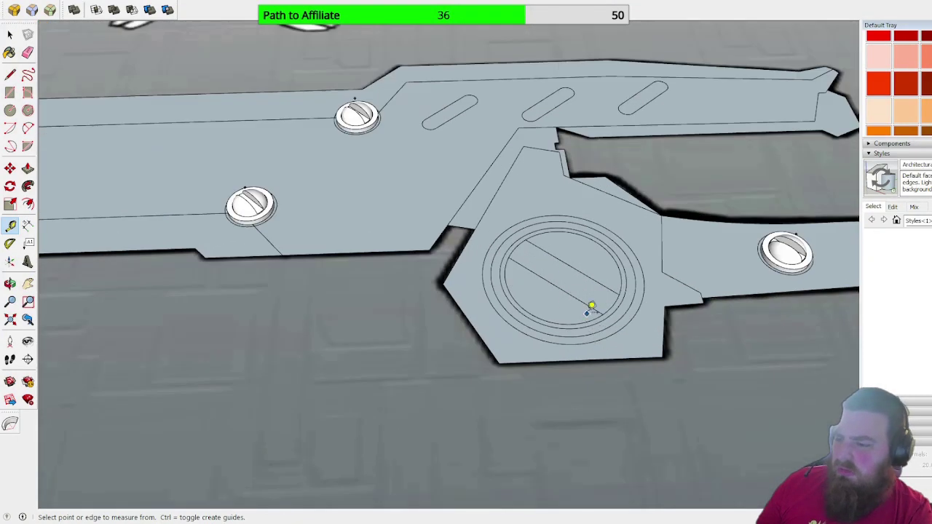
pyautogui.moveTo(532, 329); pyautogui.dragTo(522, 273, button='middle')
pyautogui.press('t')
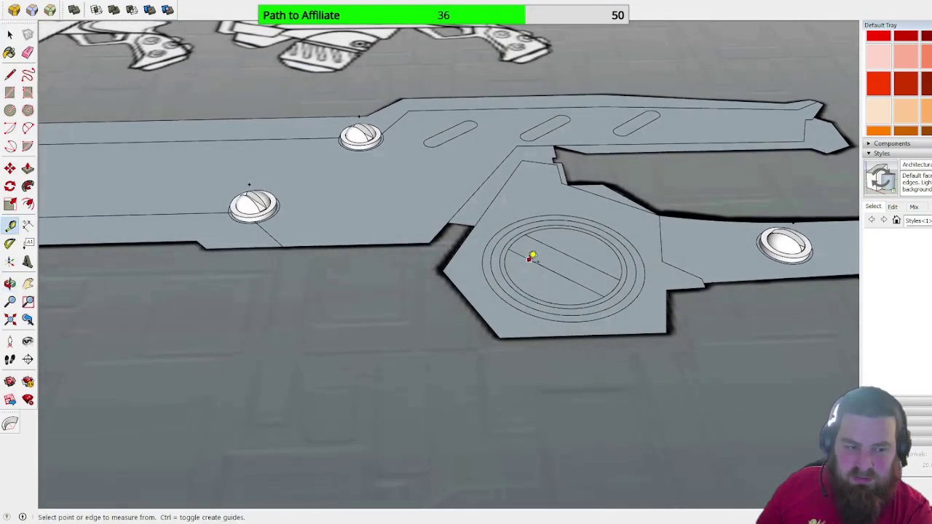
pyautogui.scroll(-1, 513, 229)
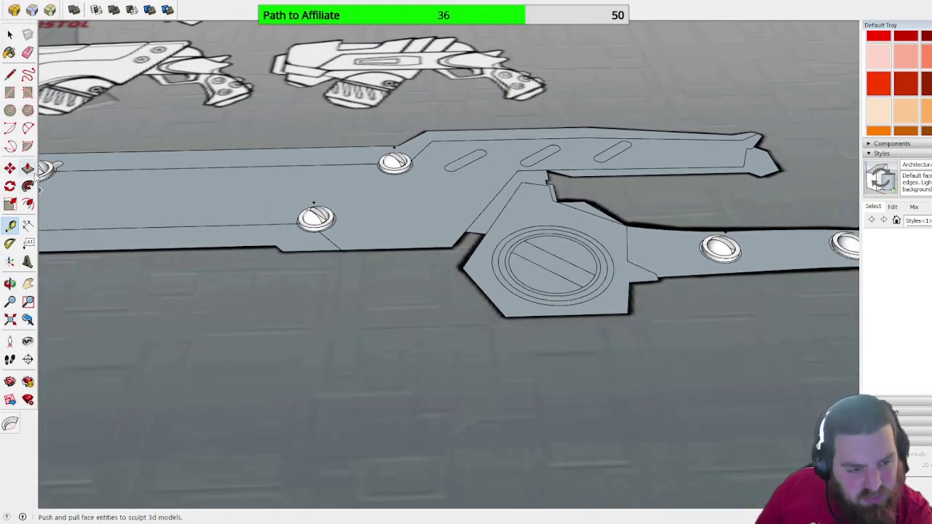
pyautogui.scroll(-6, 444, 121)
pyautogui.moveTo(381, 289); pyautogui.dragTo(442, 338, button='middle')
pyautogui.scroll(-1, 711, 199)
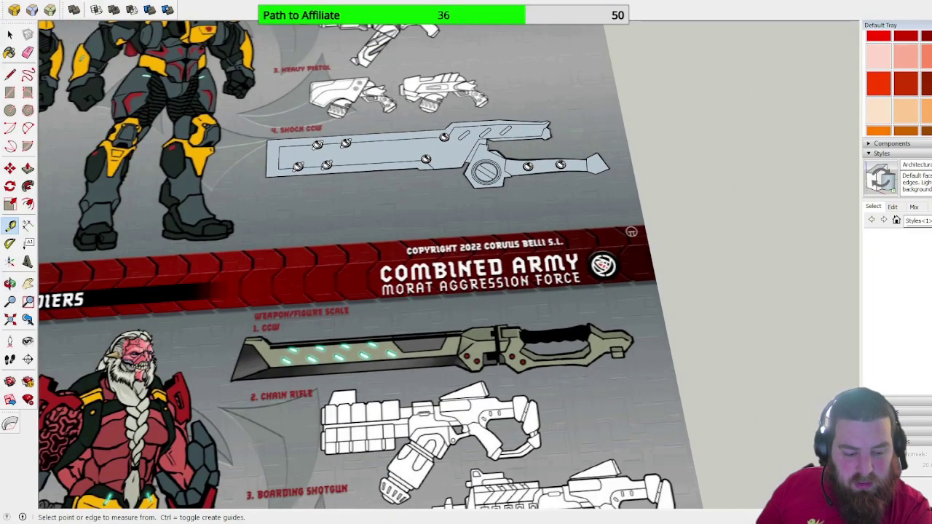
pyautogui.scroll(5, 477, 364)
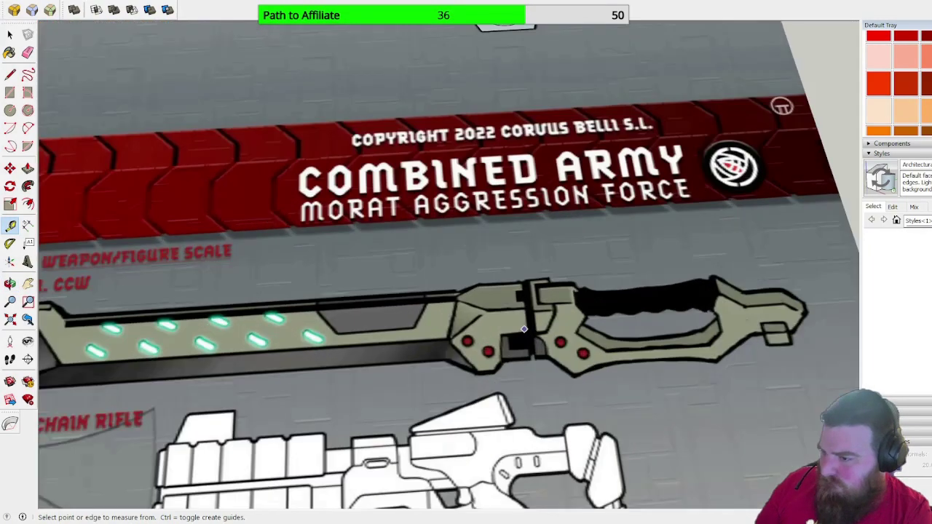
pyautogui.moveTo(524, 330); pyautogui.dragTo(468, 463, button='middle')
pyautogui.scroll(1, 468, 462)
pyautogui.scroll(-3, 473, 457)
pyautogui.scroll(4, 485, 304)
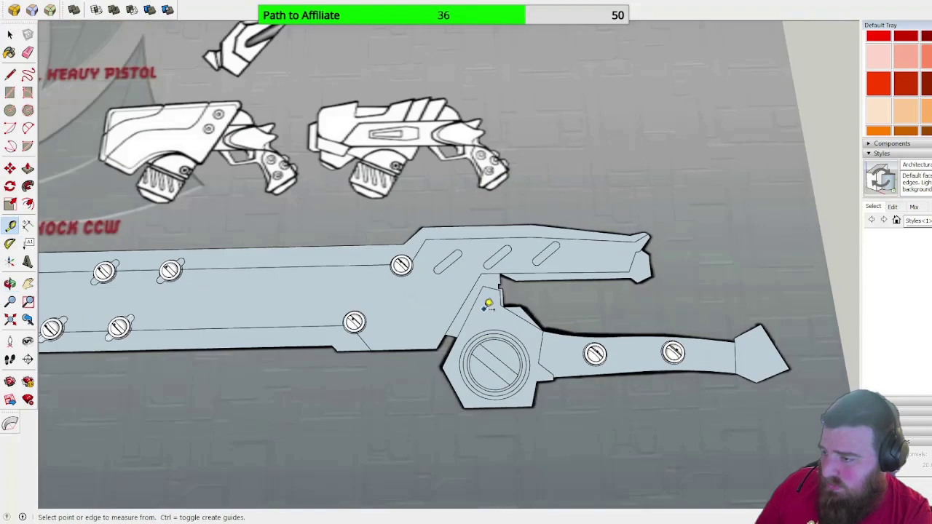
pyautogui.scroll(1, 485, 303)
# Step: Extrude the guard face around the large screw upward into a thick block with Push/Pull
pyautogui.press('p')
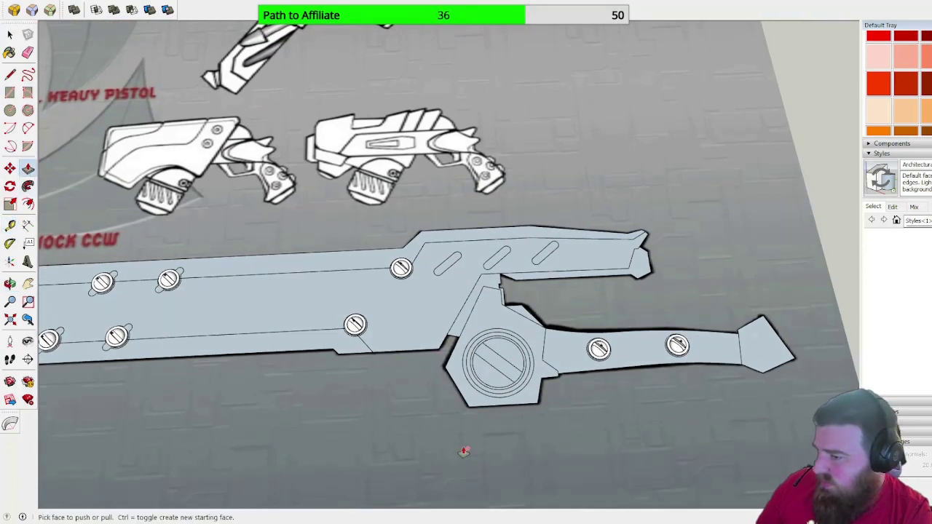
pyautogui.scroll(2, 463, 431)
pyautogui.click(480, 393)
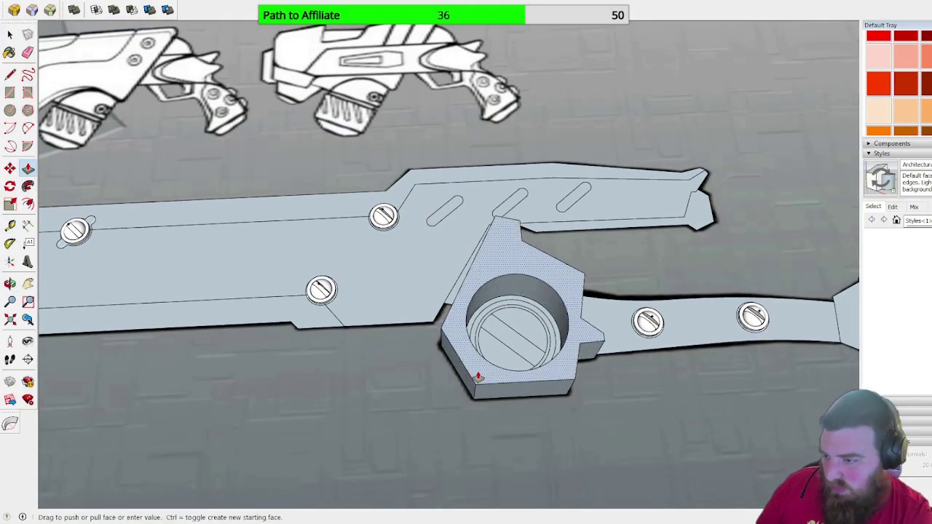
pyautogui.click(478, 376)
# Step: Raise the large screw's outermost ring to just below the guard's top face and the next ring flush with that face
pyautogui.moveTo(474, 378); pyautogui.dragTo(584, 139, button='middle')
pyautogui.scroll(3, 471, 288)
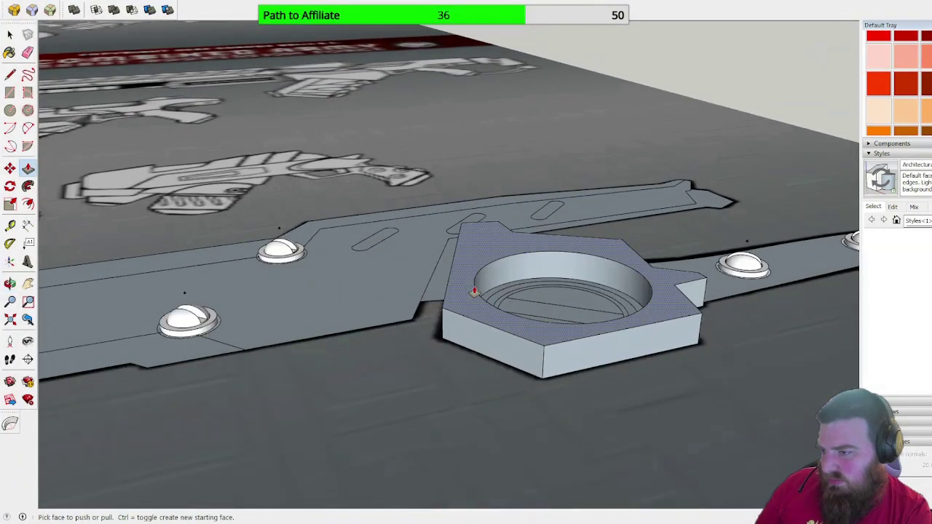
pyautogui.scroll(-5, 471, 288)
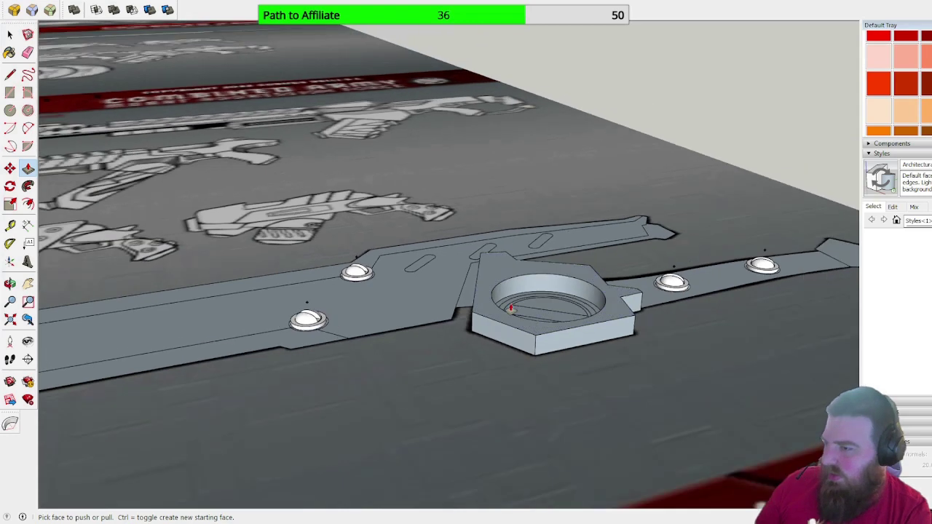
pyautogui.moveTo(572, 313); pyautogui.dragTo(483, 270, button='middle')
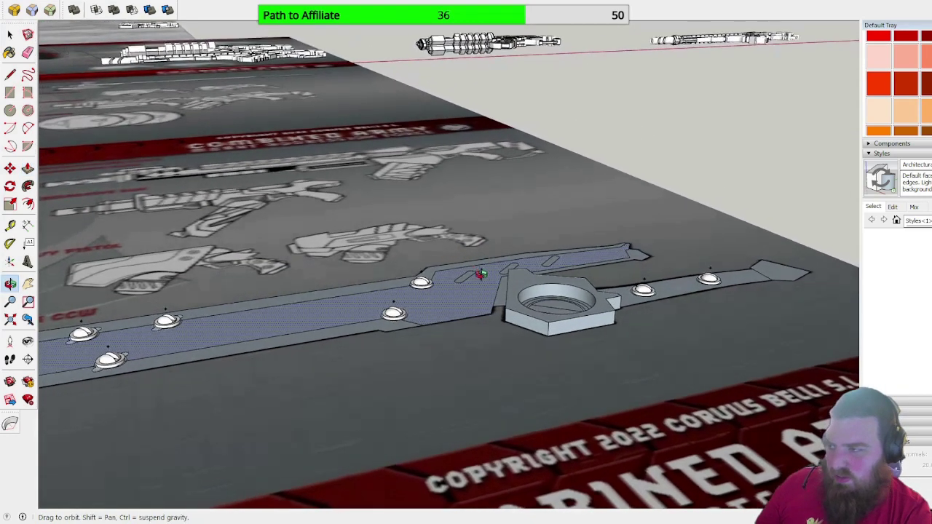
pyautogui.scroll(3, 510, 288)
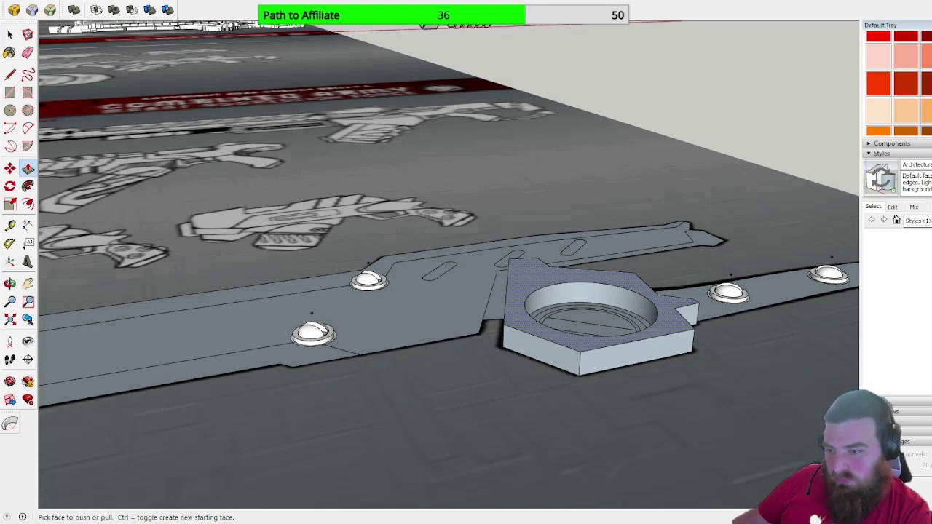
pyautogui.moveTo(565, 327); pyautogui.dragTo(510, 306, button='middle')
pyautogui.scroll(5, 458, 317)
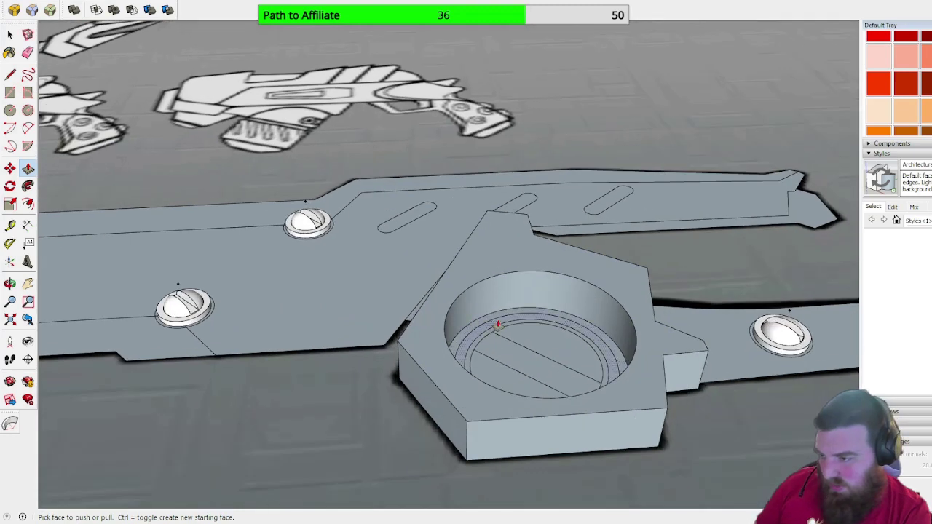
pyautogui.click(498, 325)
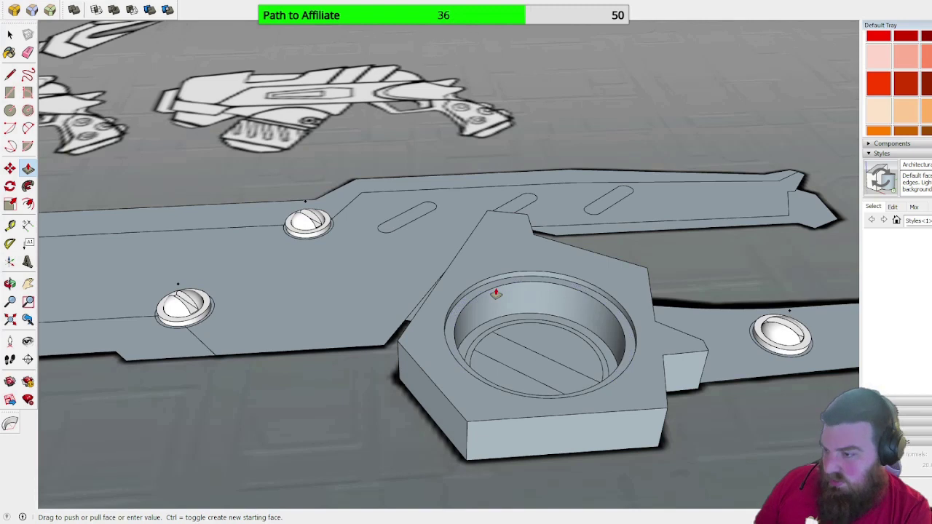
pyautogui.click(432, 344)
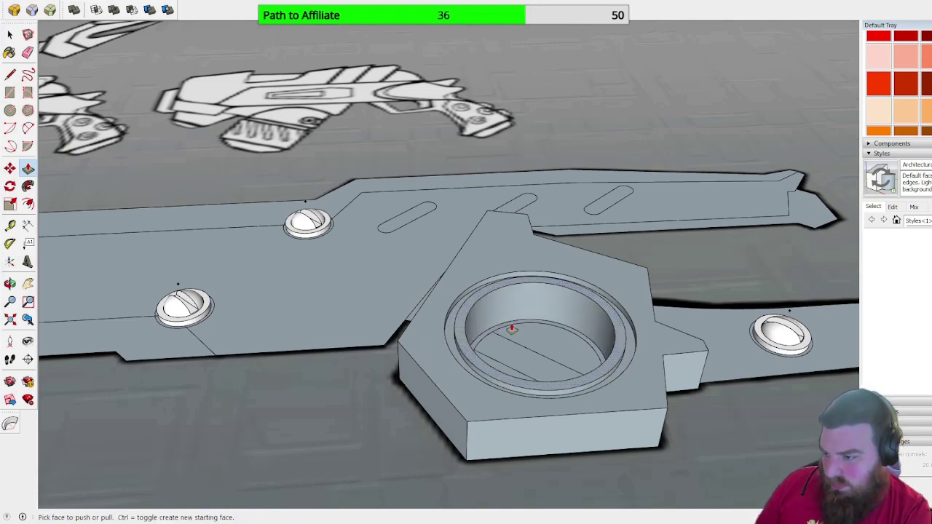
# Step: Raise the large screw's innermost ring level with its recessed outermost ring
pyautogui.click(509, 334)
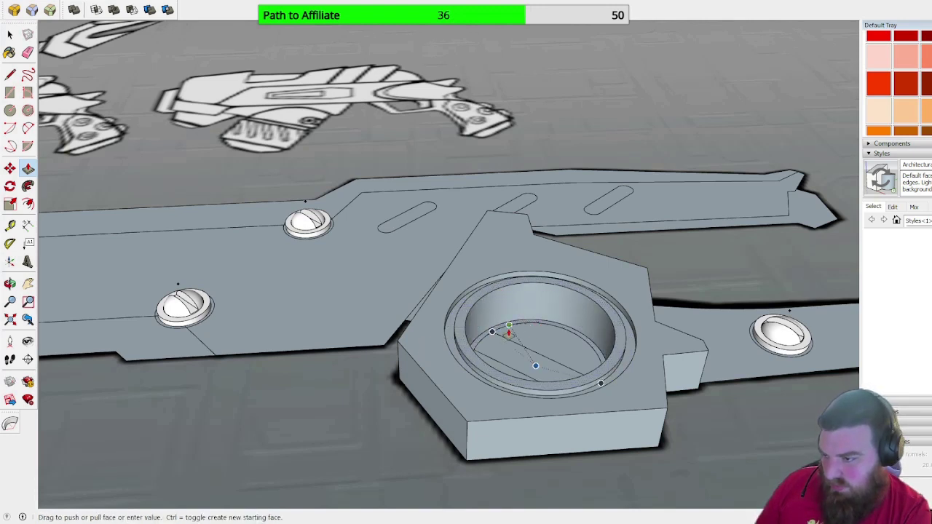
pyautogui.click(451, 341)
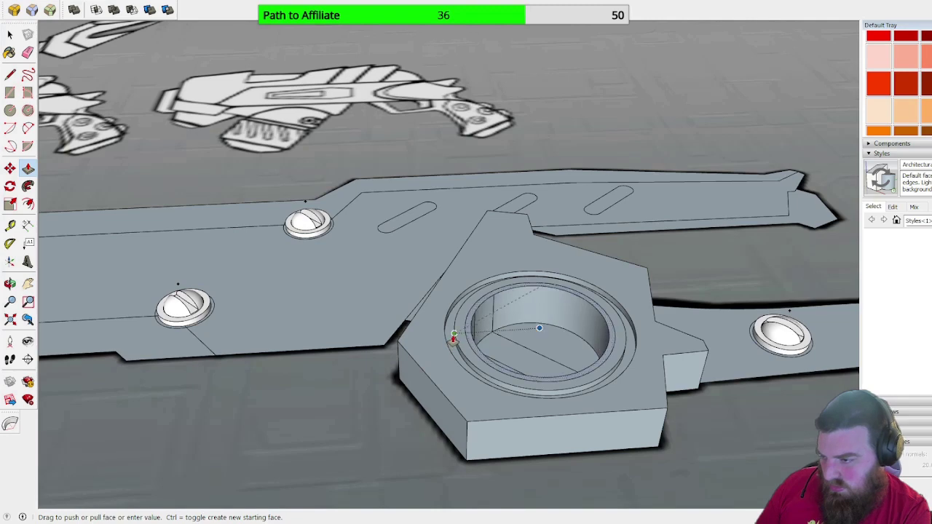
pyautogui.click(538, 329)
# Step: Raise both half-circle faces of the large screw's head to the innermost ring's level, leaving the slot between them recessed
pyautogui.scroll(3, 538, 330)
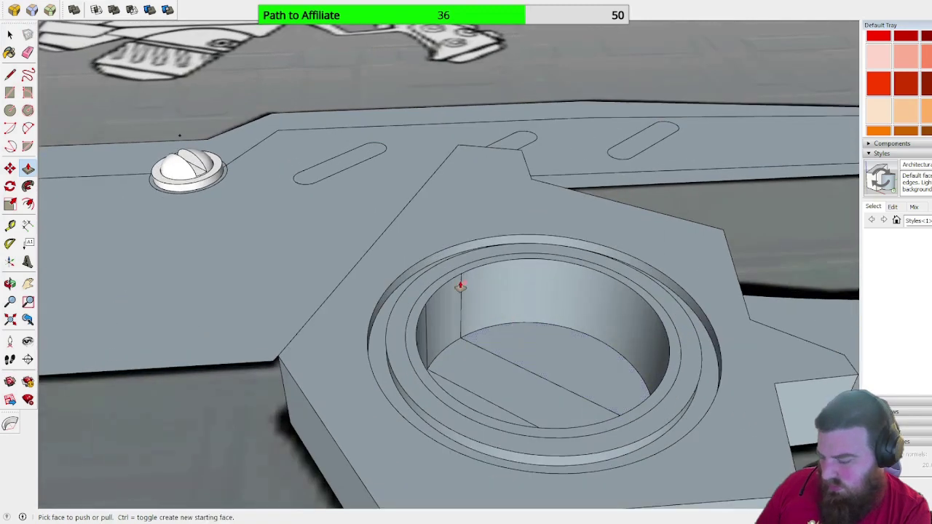
pyautogui.click(460, 287)
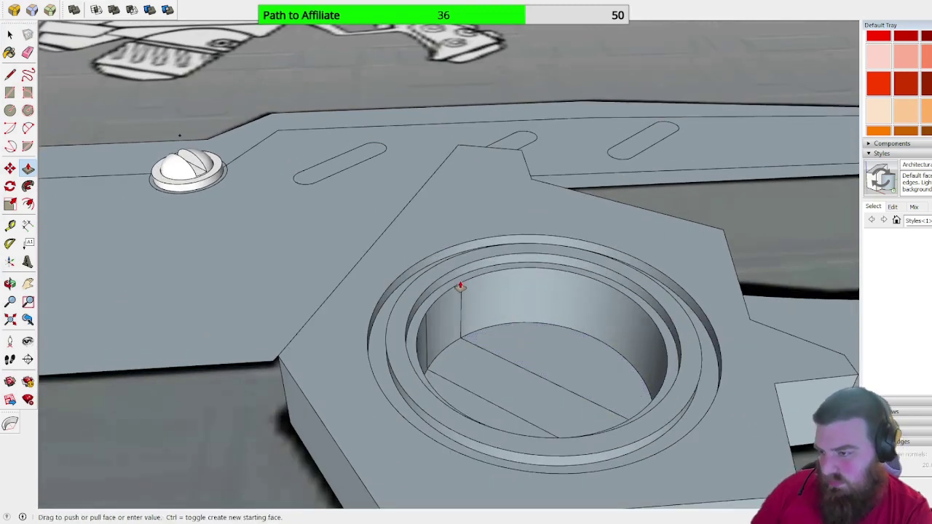
pyautogui.click(414, 284)
pyautogui.click(514, 289)
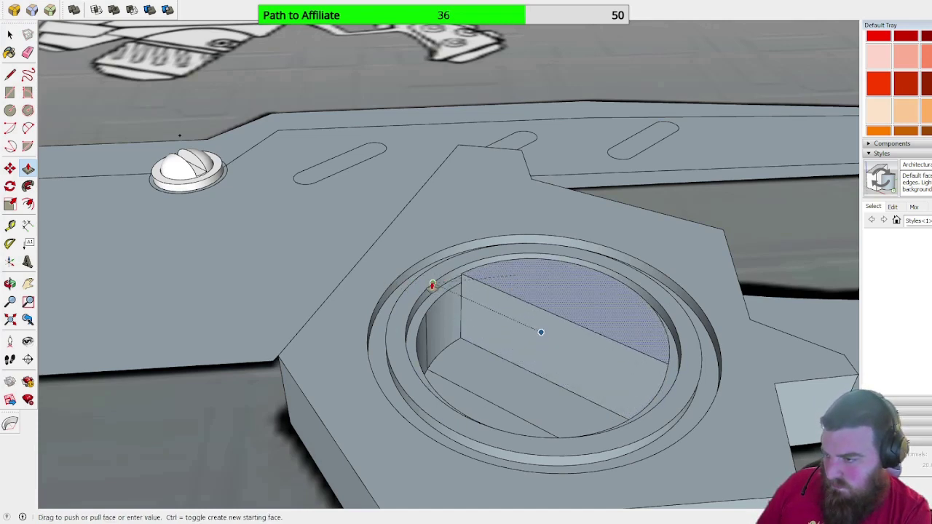
pyautogui.click(430, 285)
pyautogui.click(467, 399)
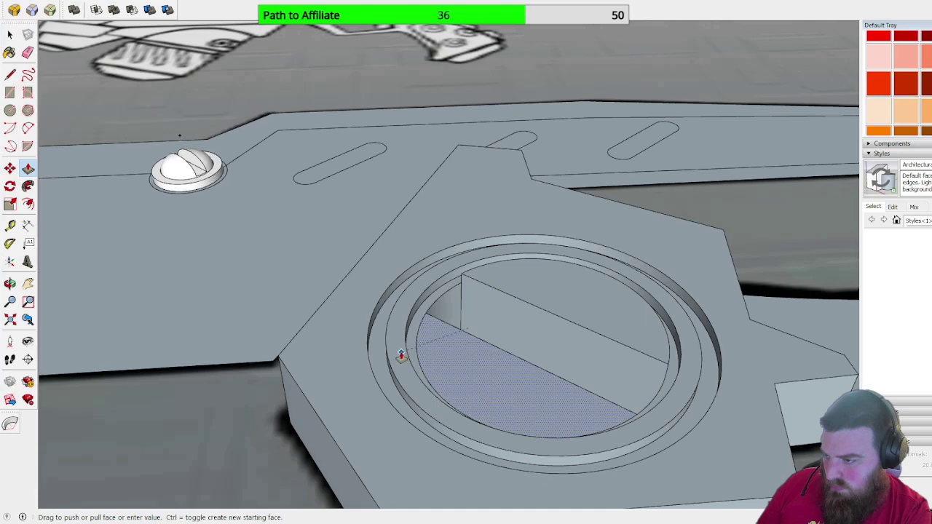
pyautogui.click(402, 357)
pyautogui.click(467, 368)
pyautogui.click(402, 354)
# Step: Start a measurement from the edge of the large screw's head
pyautogui.moveTo(512, 327); pyautogui.dragTo(449, 374, button='middle')
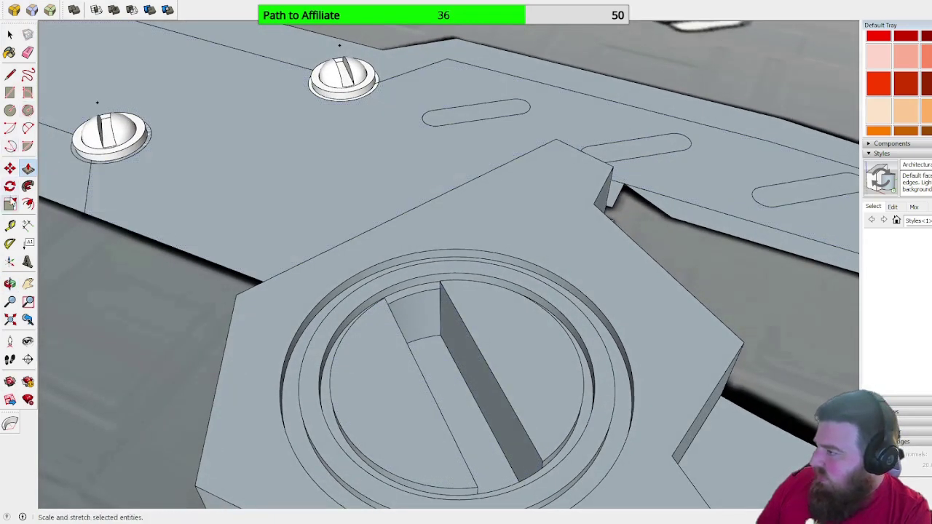
pyautogui.click(10, 226)
pyautogui.click(334, 406)
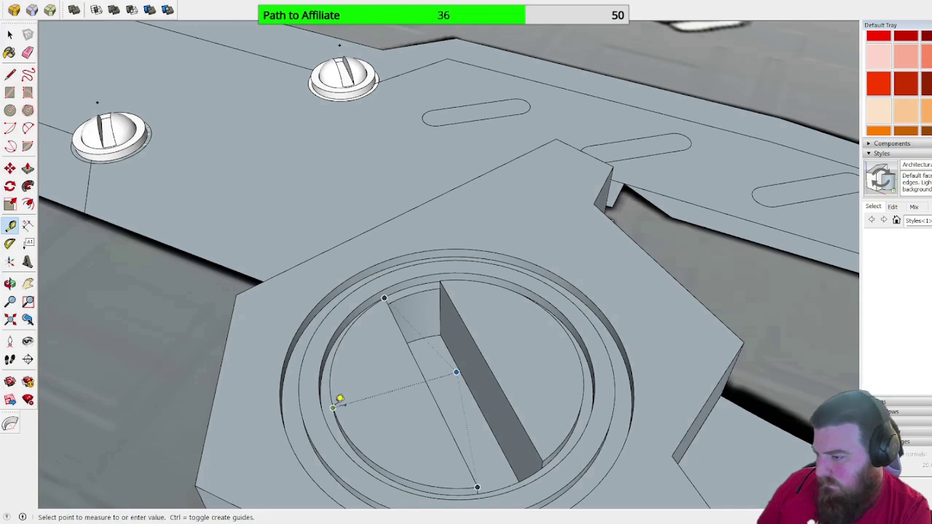